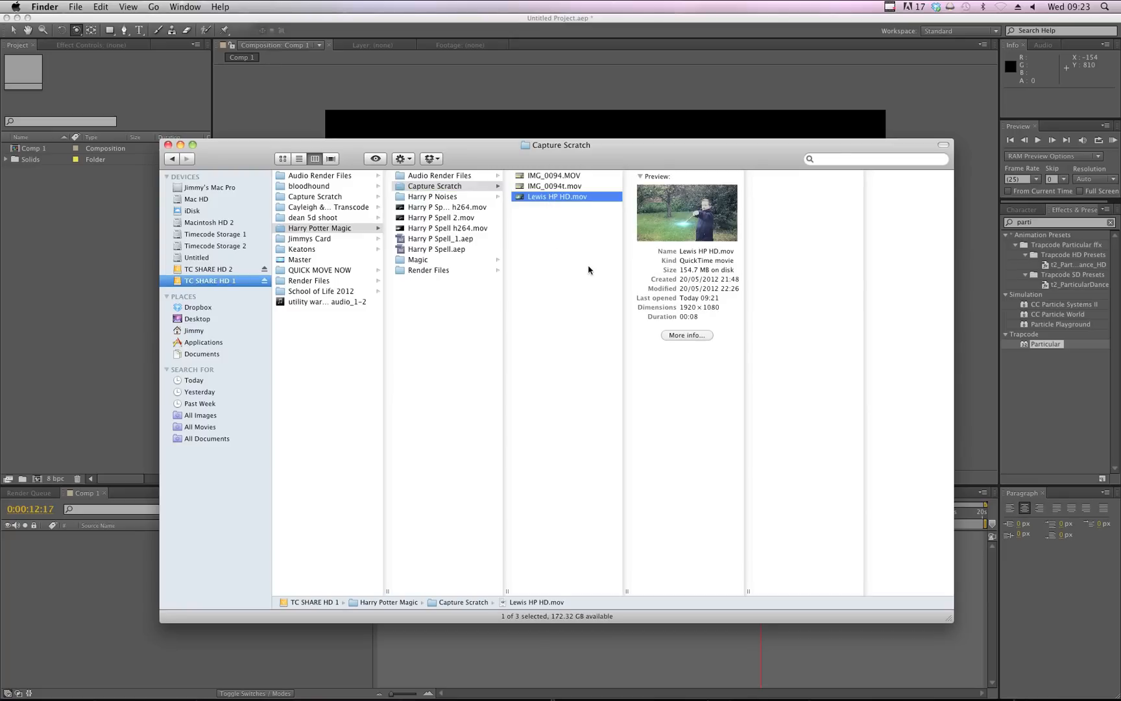
Preview the finished wand spell movie in the Capture Scratch folder and skim through its effects up to the end
key("space")
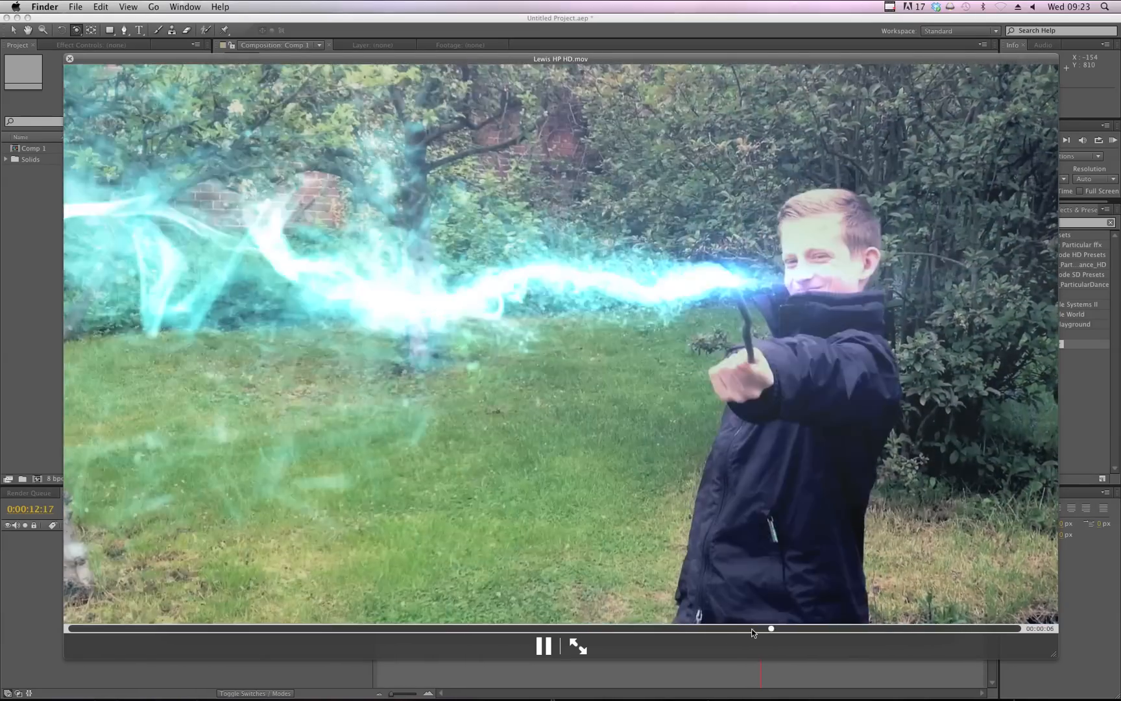
left_click_drag(753, 628, 902, 626)
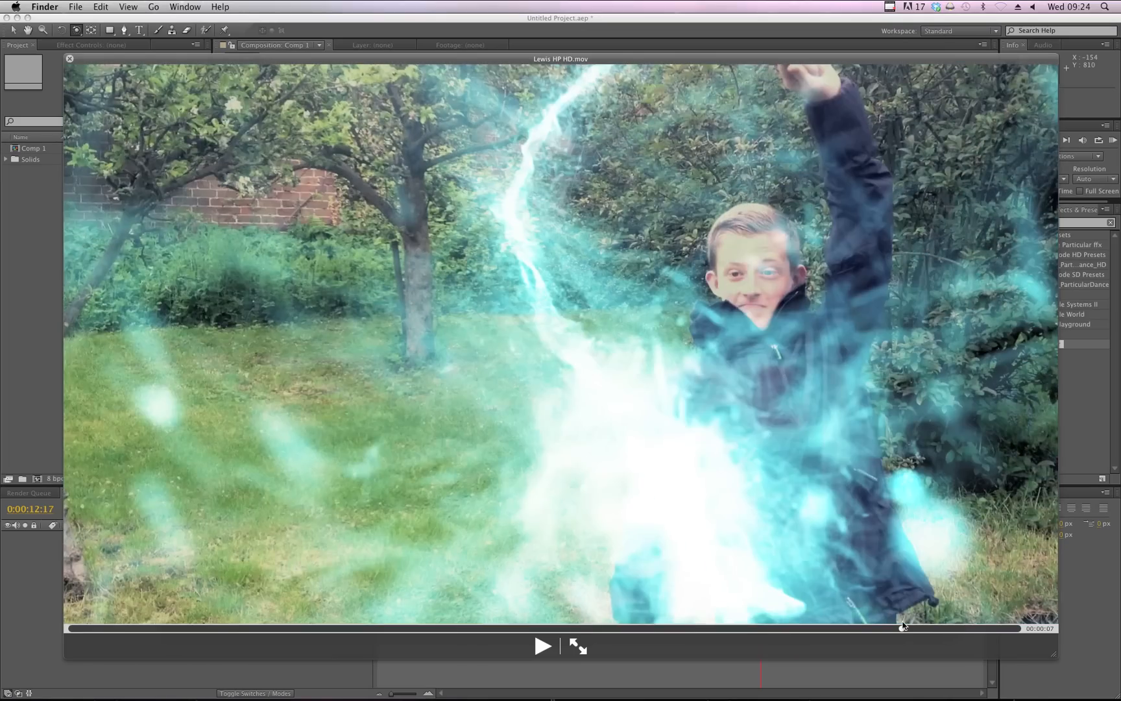
key("space")
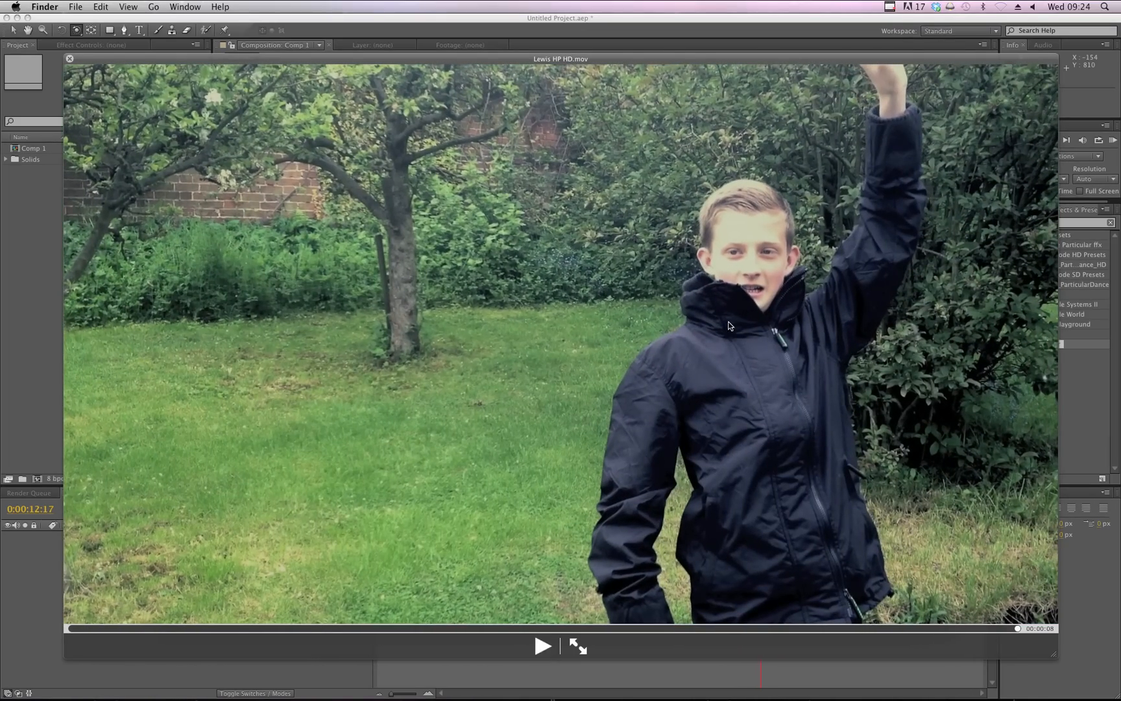
key("space")
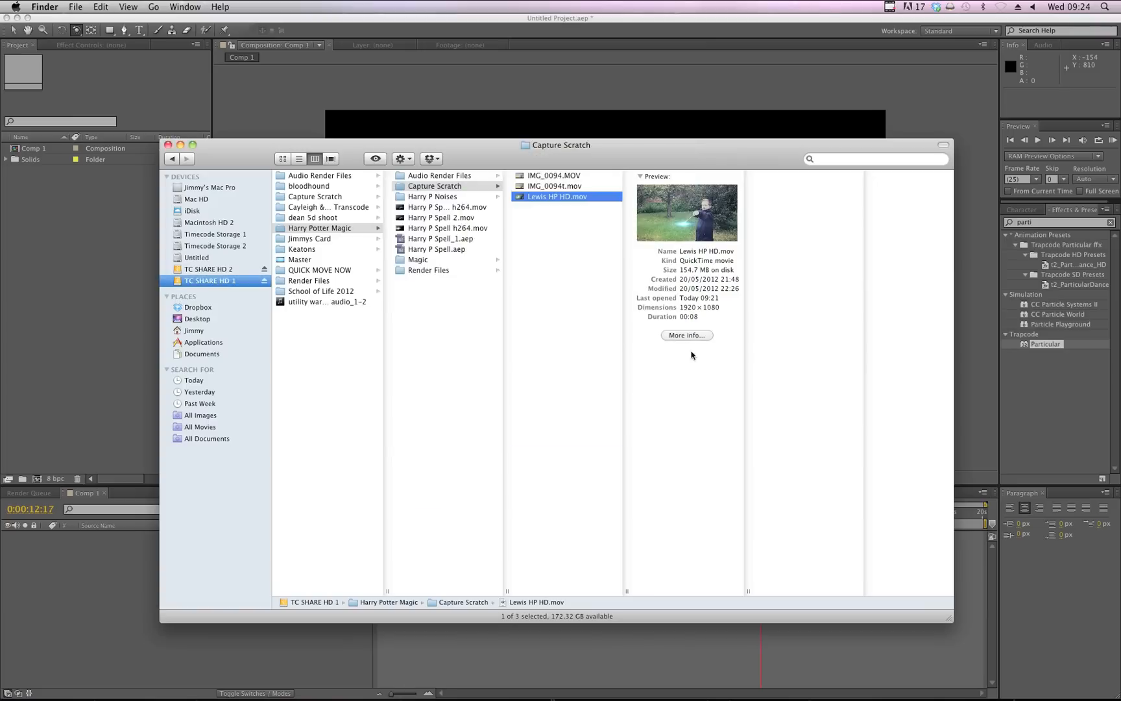
Preview the unprocessed clip IMG_0094t.mov and scrub through it to about the middle
left_click_drag(536, 160, 549, 205)
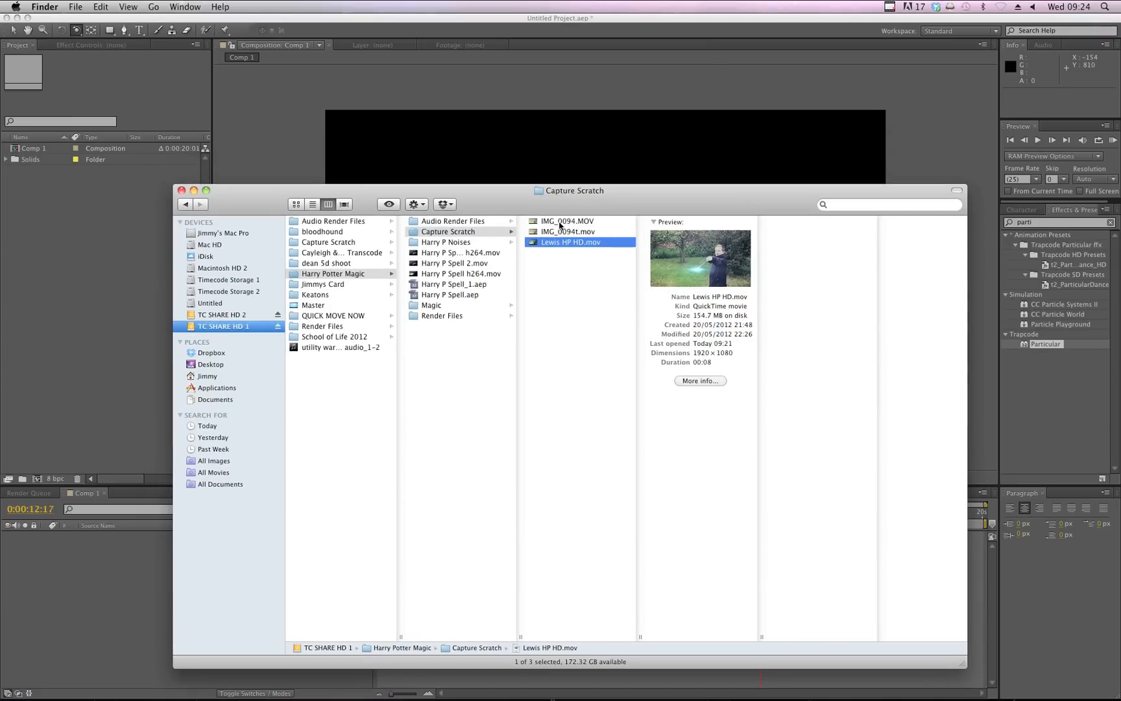
left_click(560, 232)
key("space")
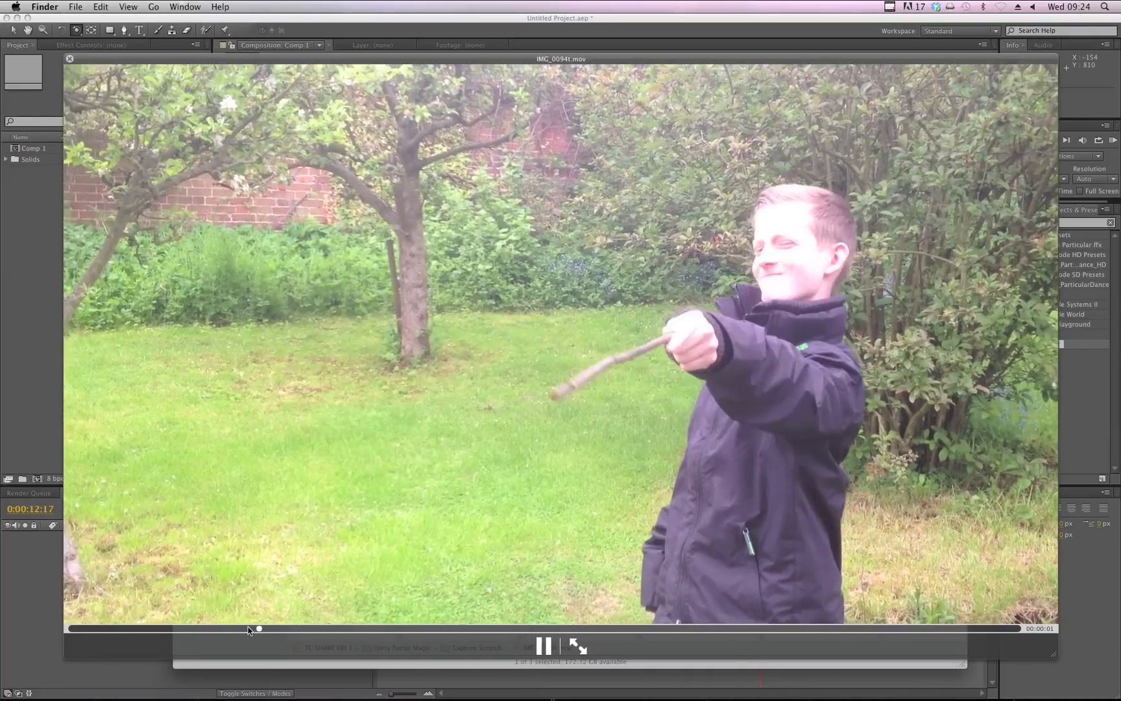
left_click(303, 629)
left_click_drag(304, 629, 560, 633)
key("space")
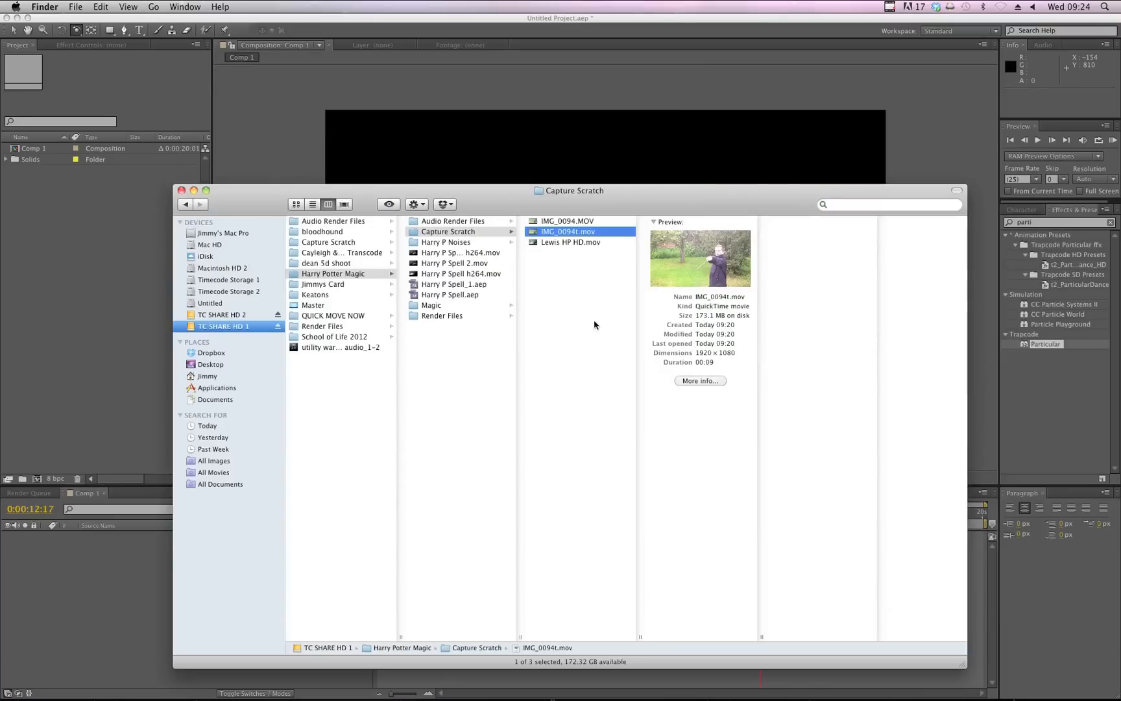
Preview the finished spell movie again to compare its look with the raw footage
left_click(562, 242)
key("space")
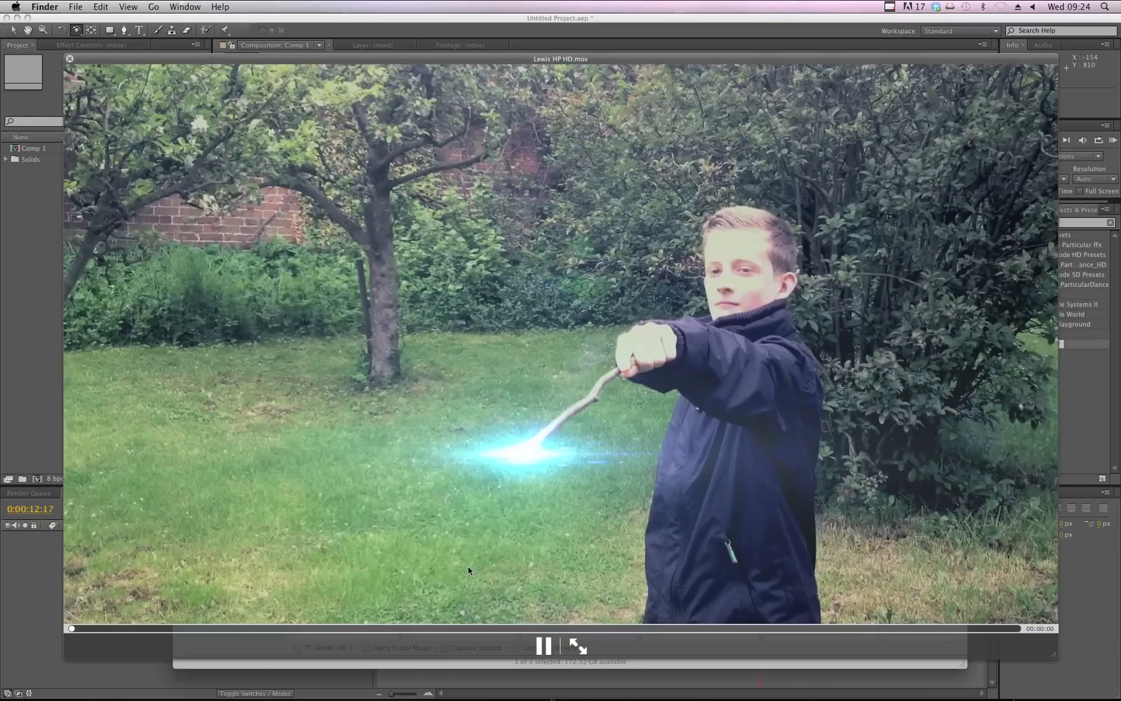
left_click(528, 640)
mouse_move(493, 629)
left_mouse_down()
mouse_move(538, 629)
mouse_move(504, 629)
left_mouse_up()
key("space")
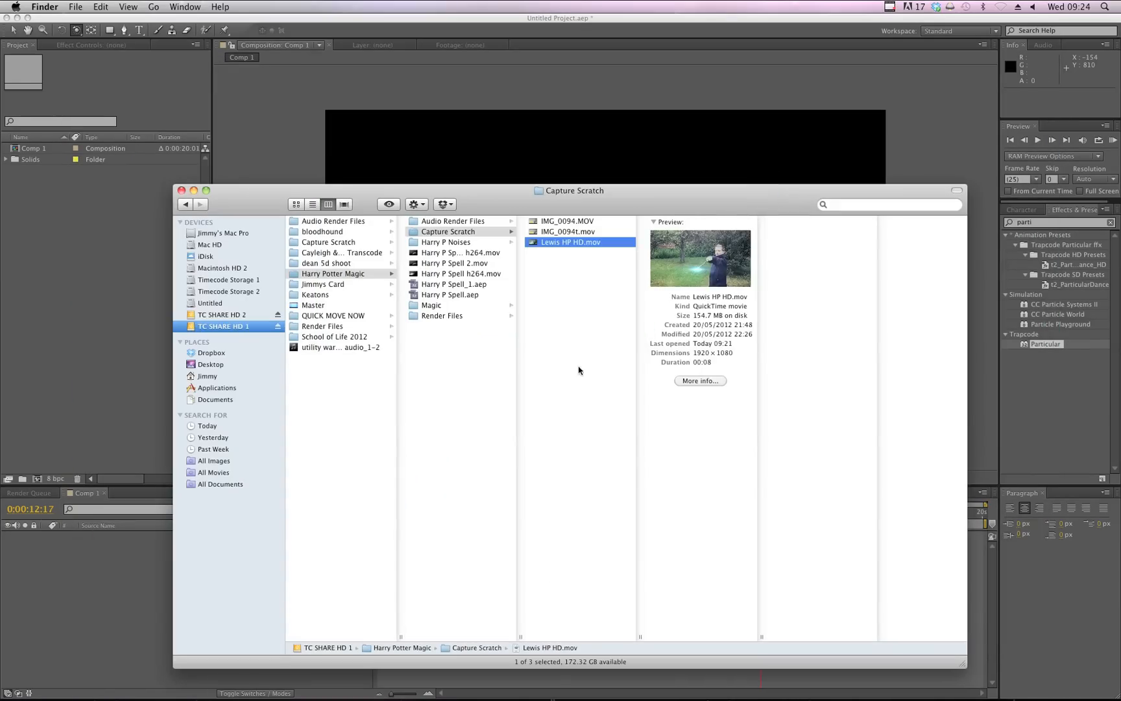
Preview IMG_0094t.mov and the original IMG_0094.MOV one after the other to compare the two clips
left_click(567, 231)
key("space")
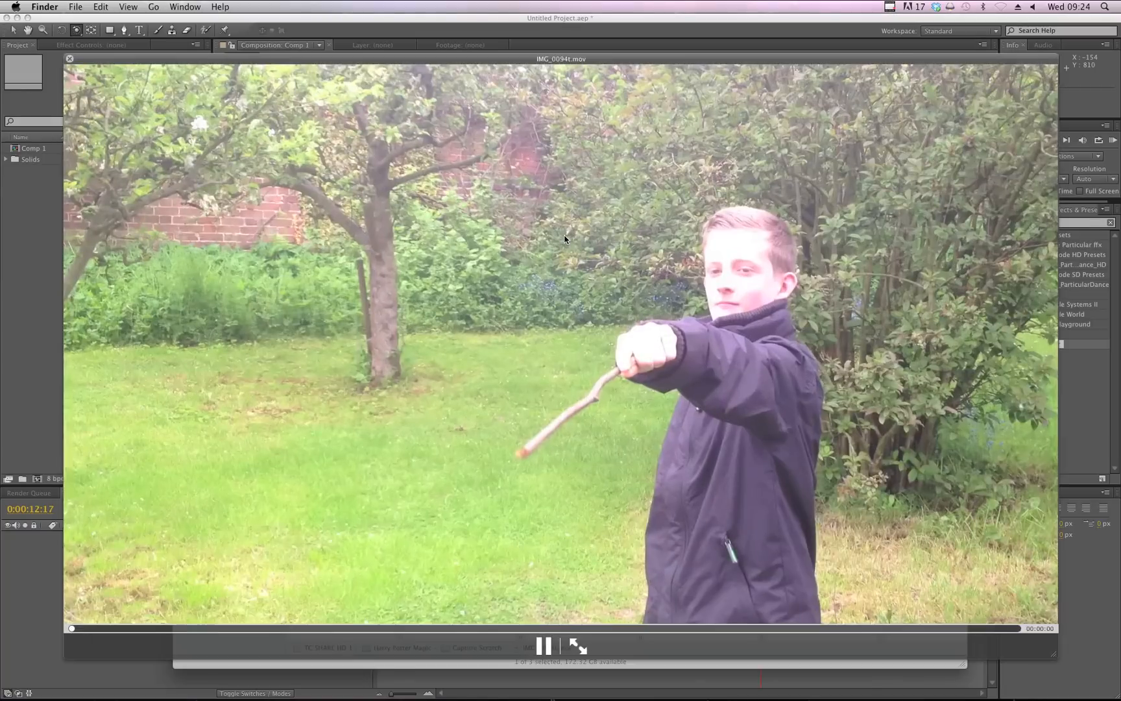
key("space")
key("Up")
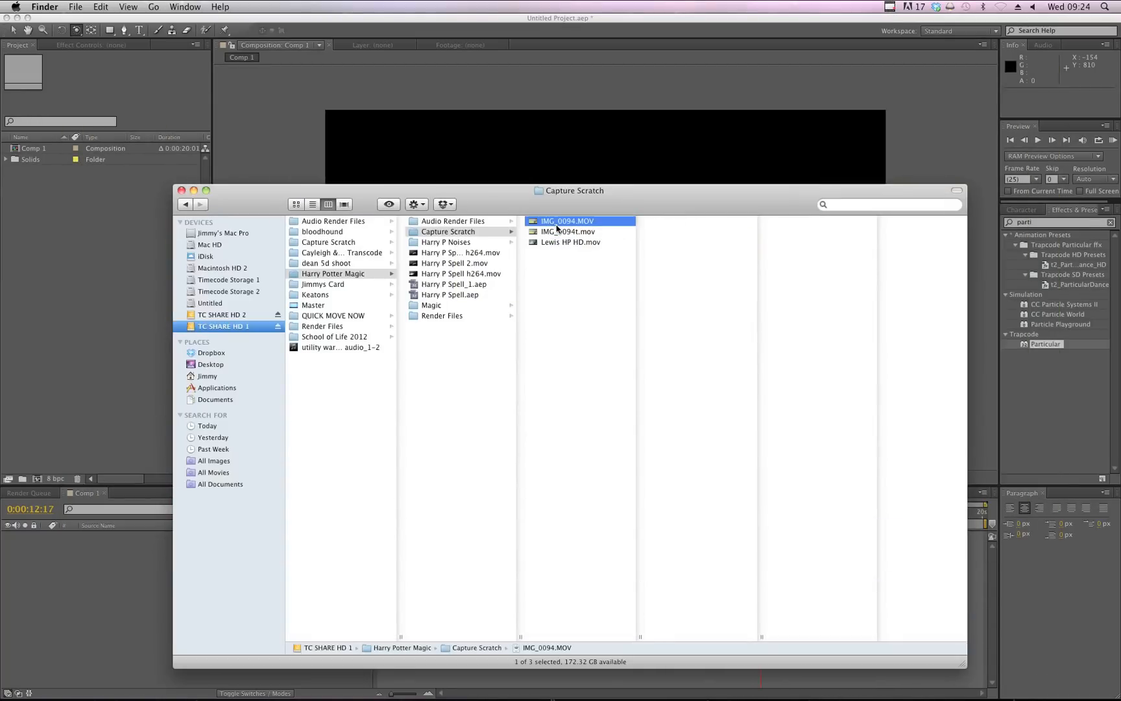
key("space")
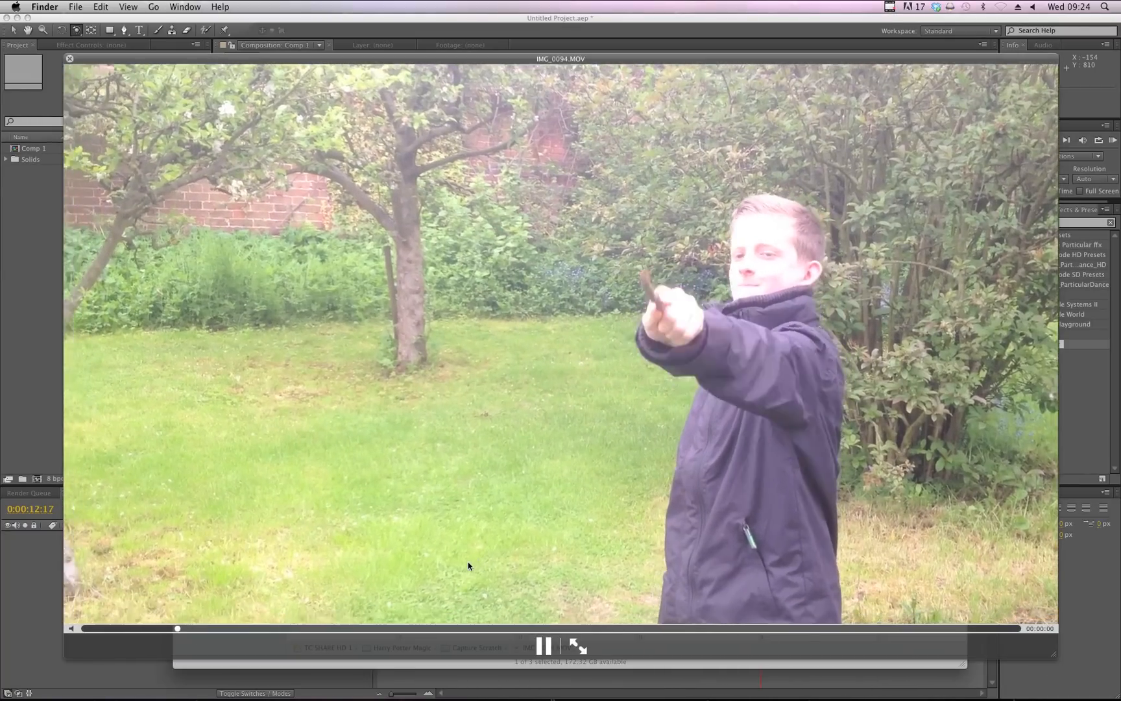
key("space")
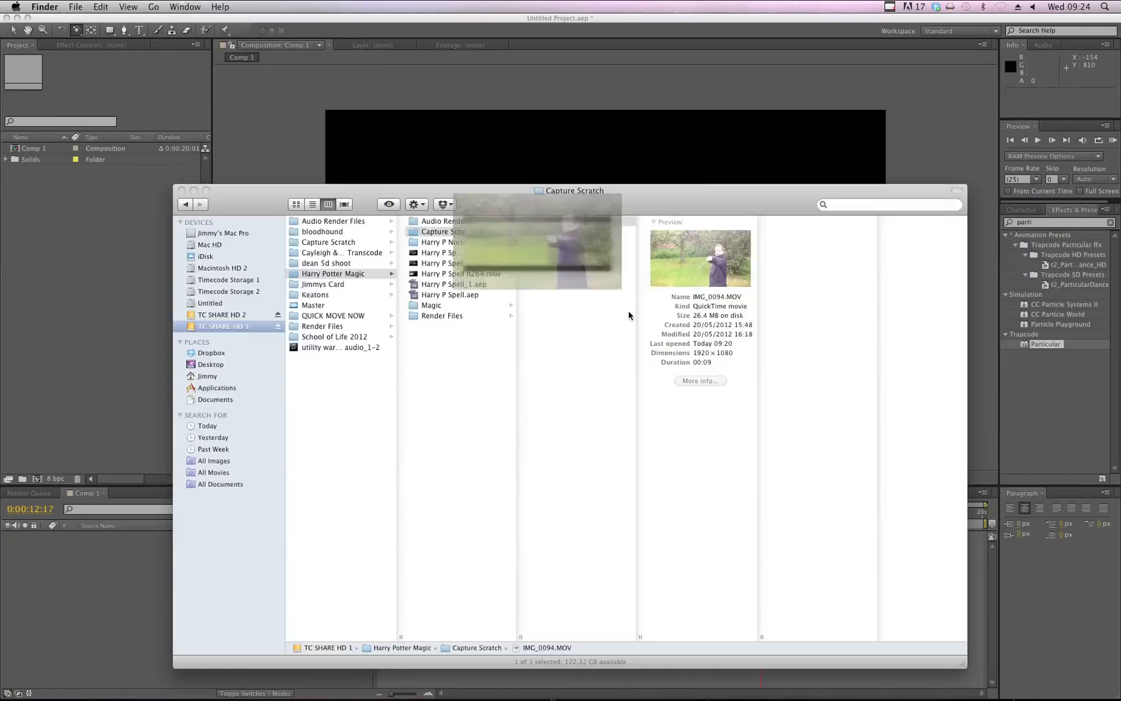
Examine the codec in the file information of IMG_0094.MOV and close the information window
left_click_drag(622, 213, 607, 182)
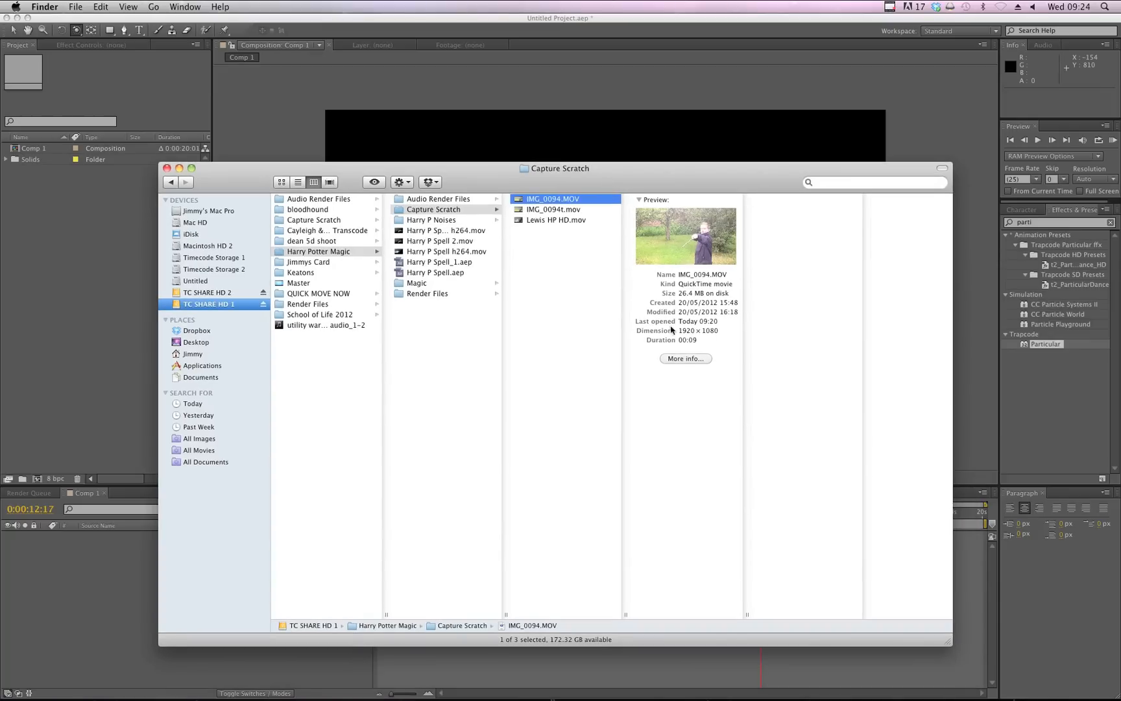
left_click(688, 361)
left_click_drag(99, 31, 598, 191)
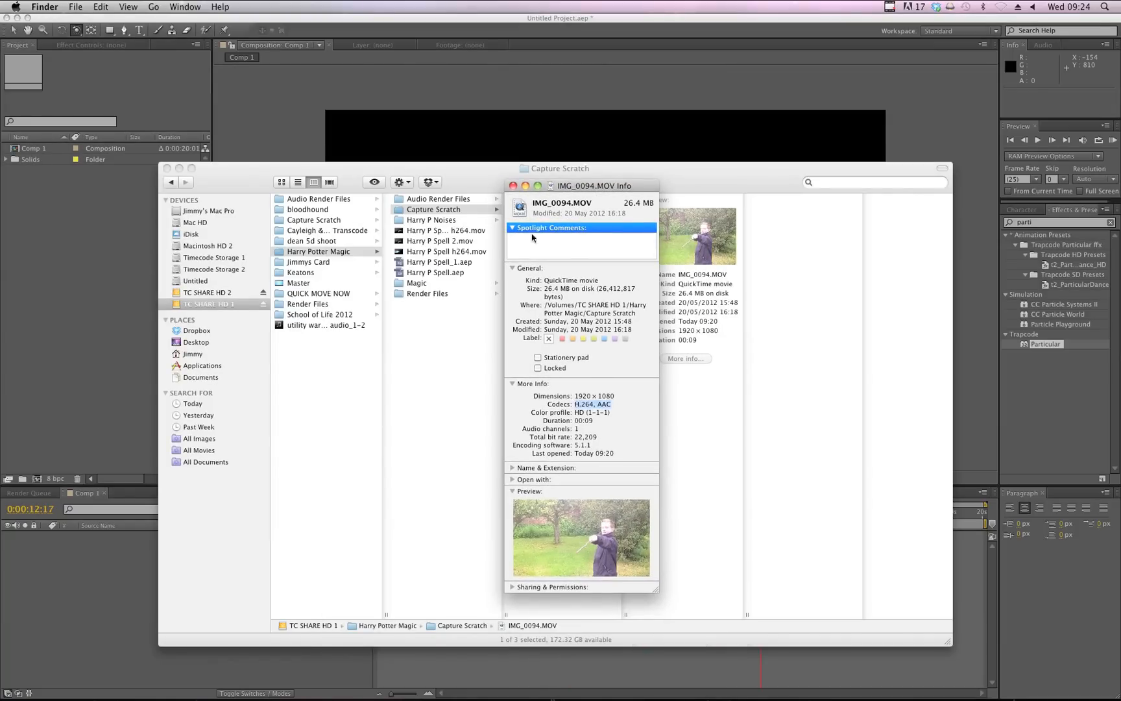
left_click(513, 186)
left_click_drag(508, 182, 482, 149)
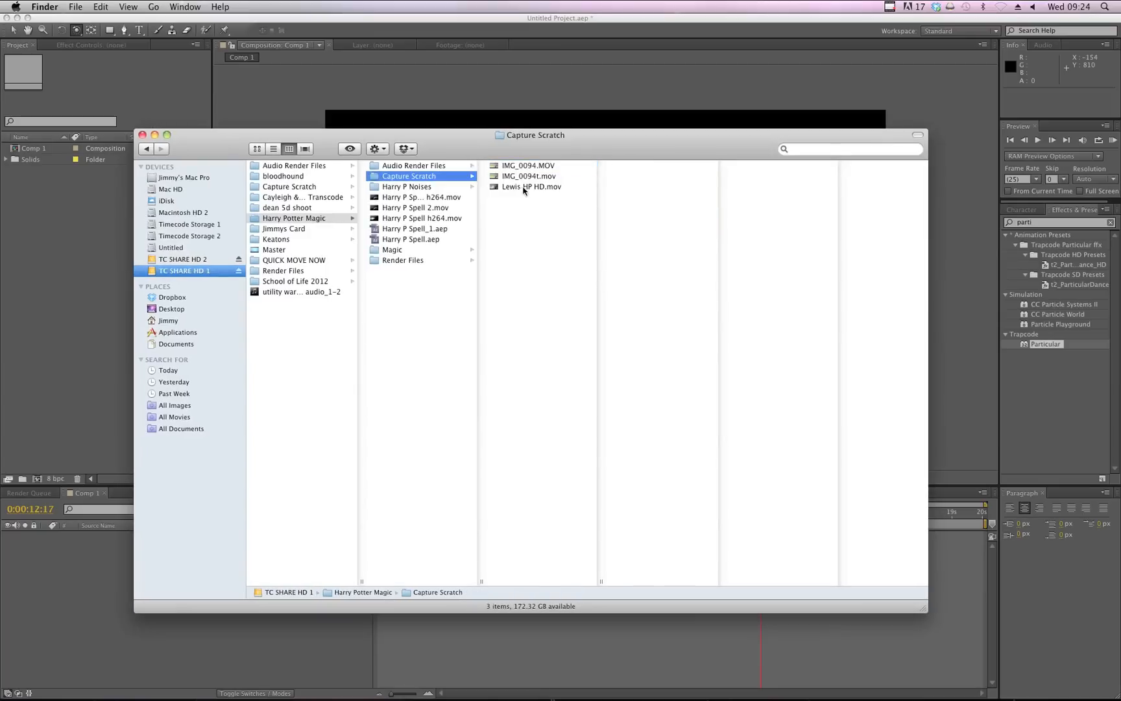
Preview IMG_0094t.mov and shift the file browser window clear of the project's item list
left_click(519, 176)
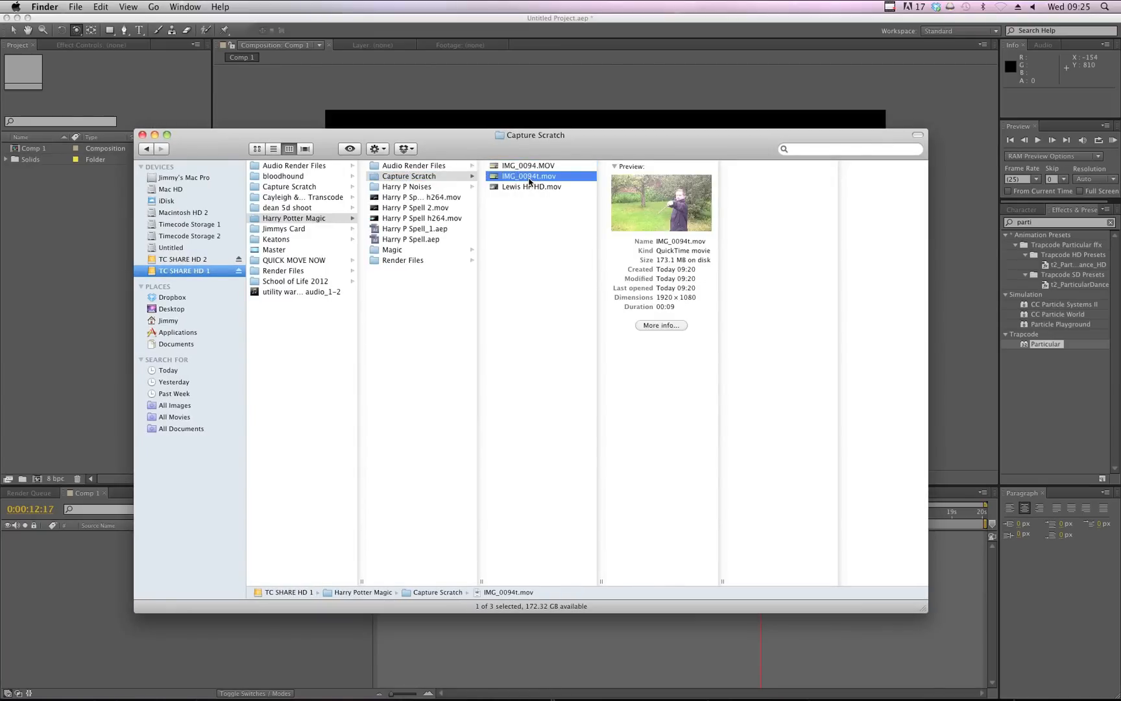
key("space")
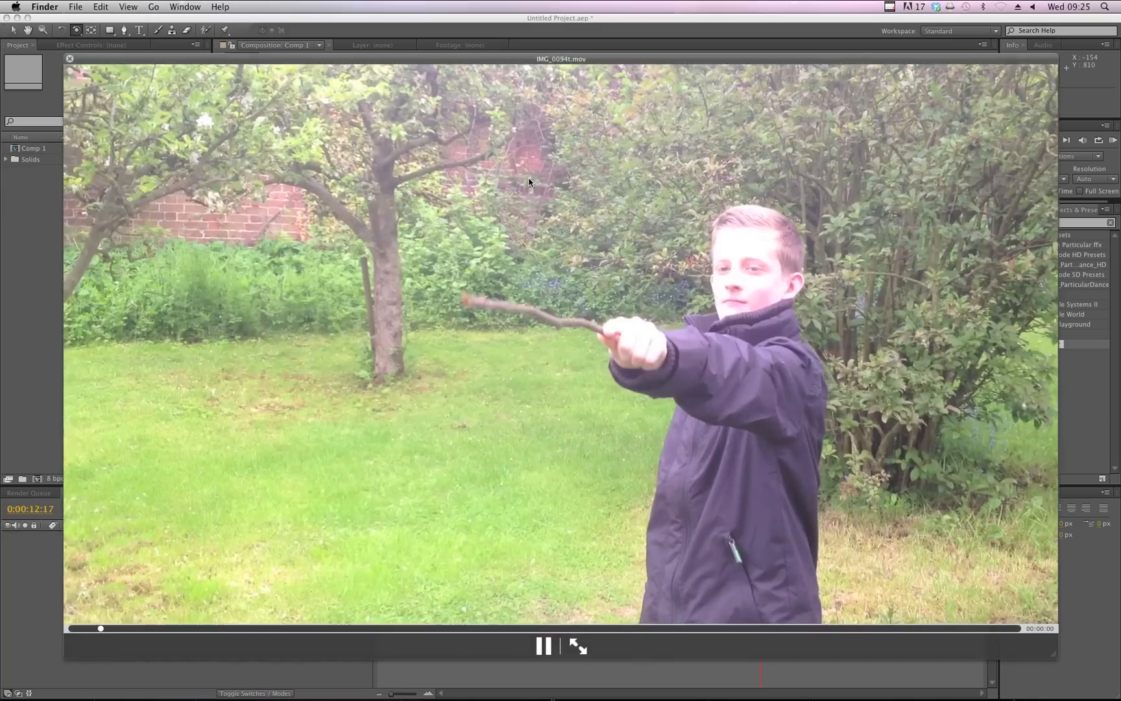
key("space")
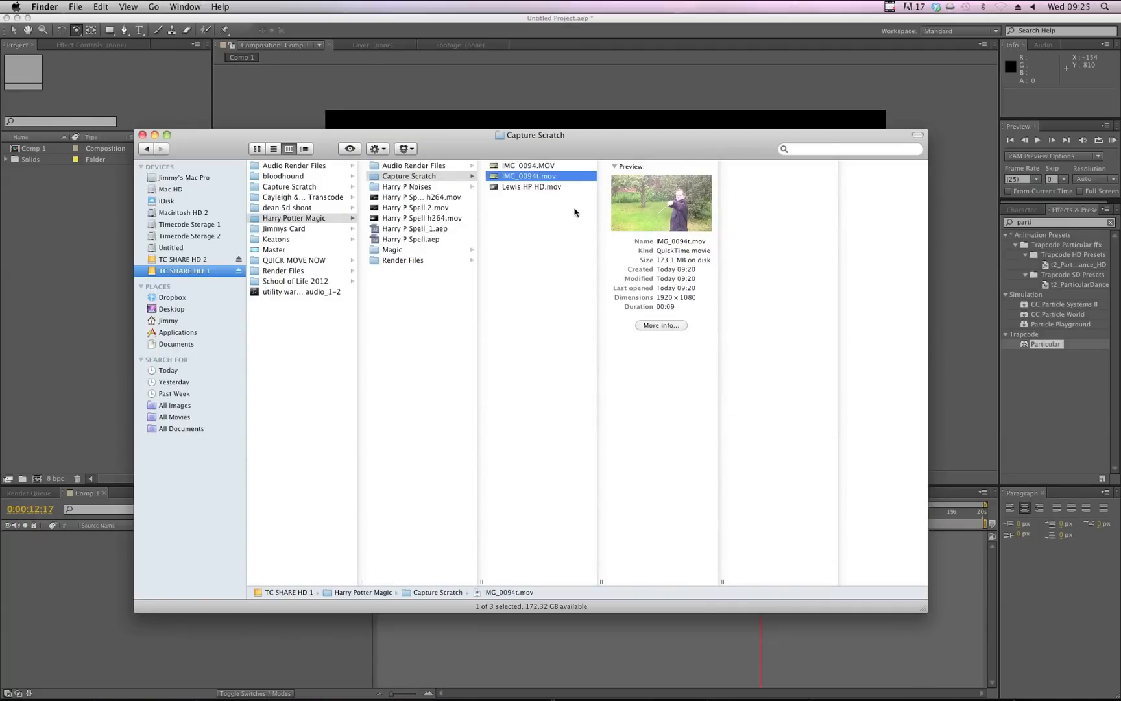
left_click_drag(571, 152, 608, 135)
key("Left")
left_click(598, 160)
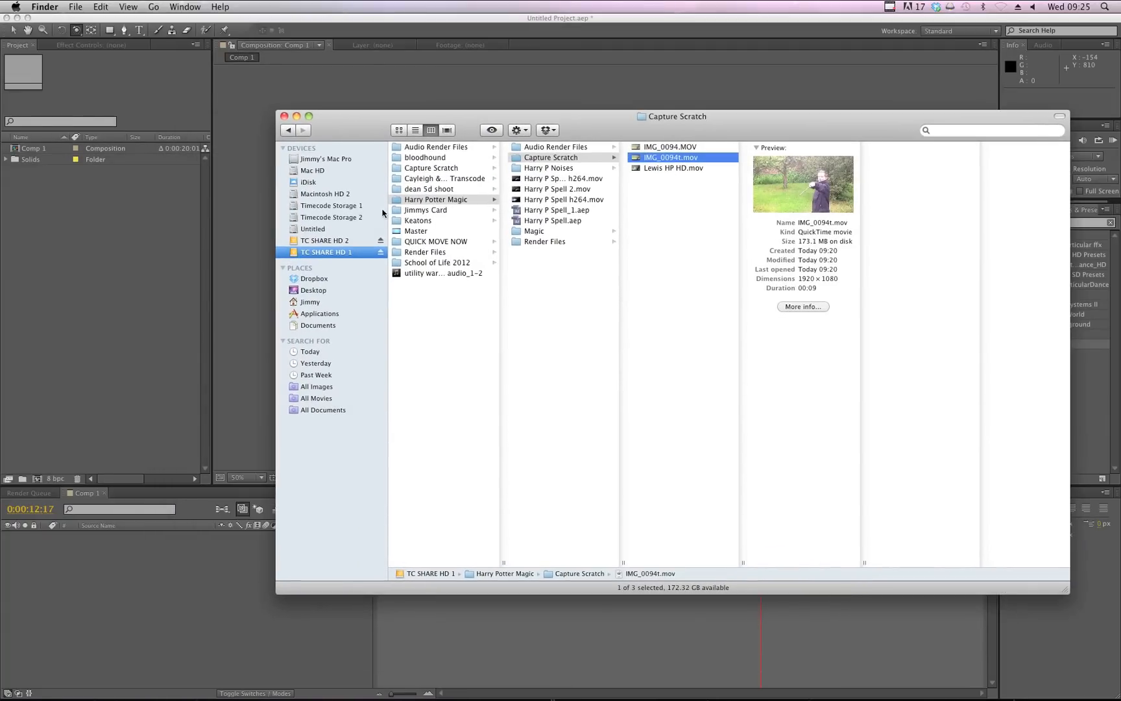
Switch to After Effects and delete Comp 1 and the Solids folder from the project
left_click(146, 228)
left_click_drag(101, 243, 13, 140)
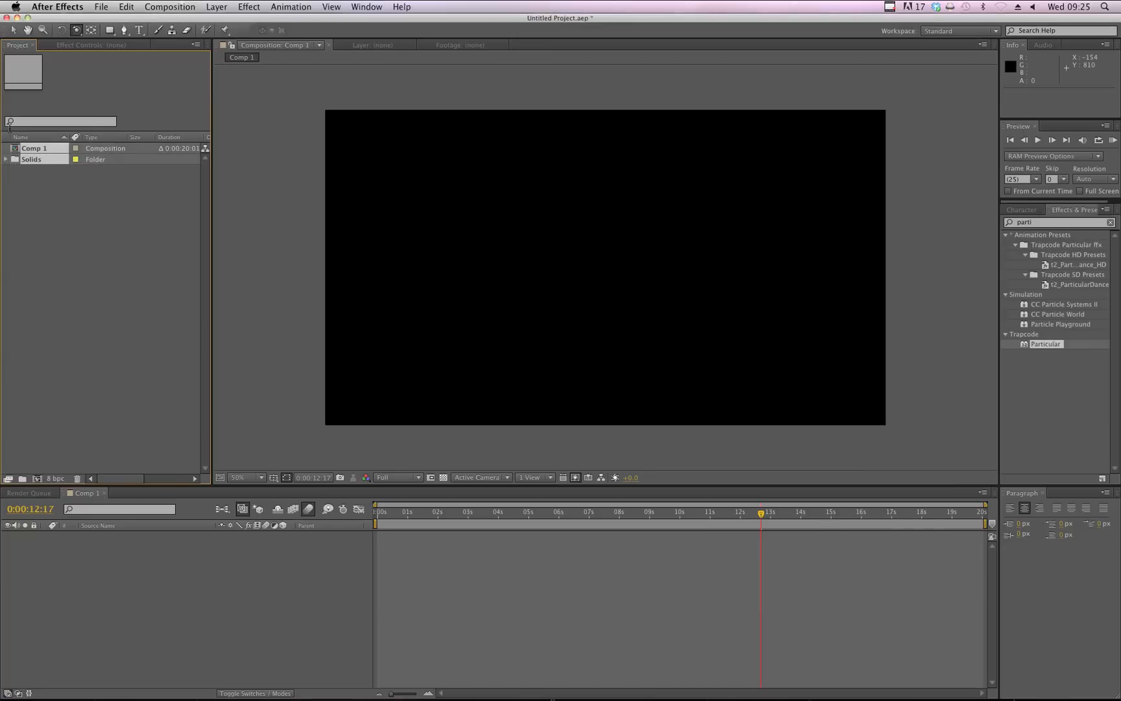
key("BackSpace")
key("Return")
Import IMG_0094t.mov from the Finder into the After Effects project and create a new composition from it
key("super+Tab")
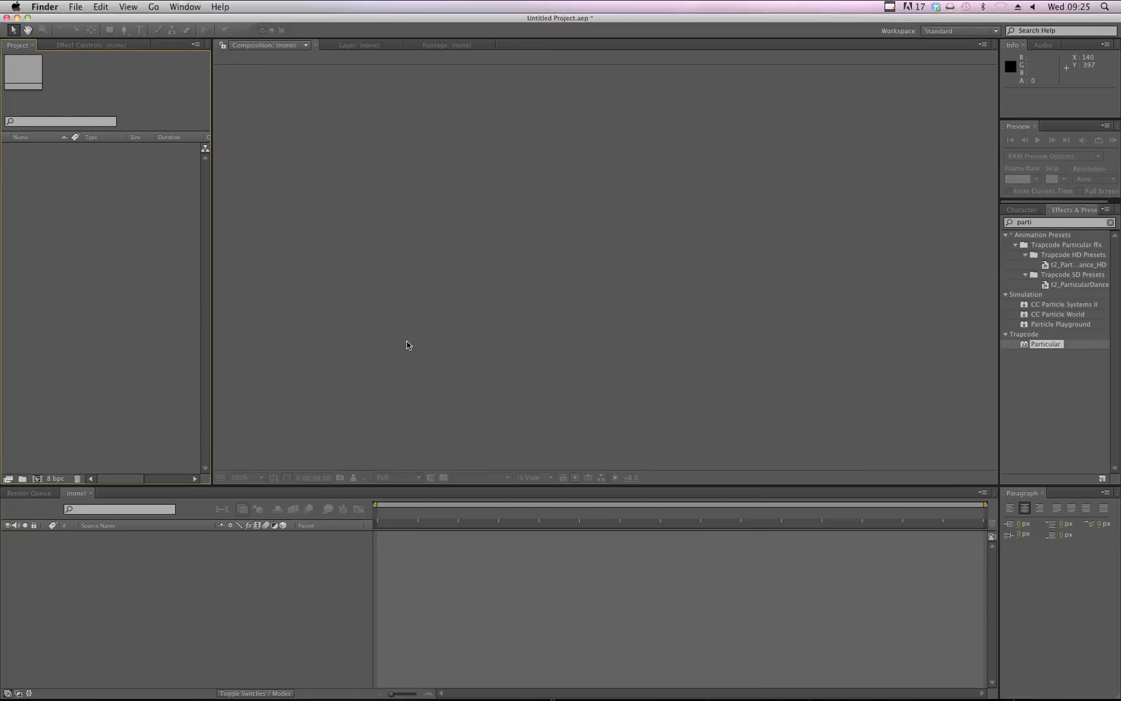
left_click_drag(712, 140, 121, 207)
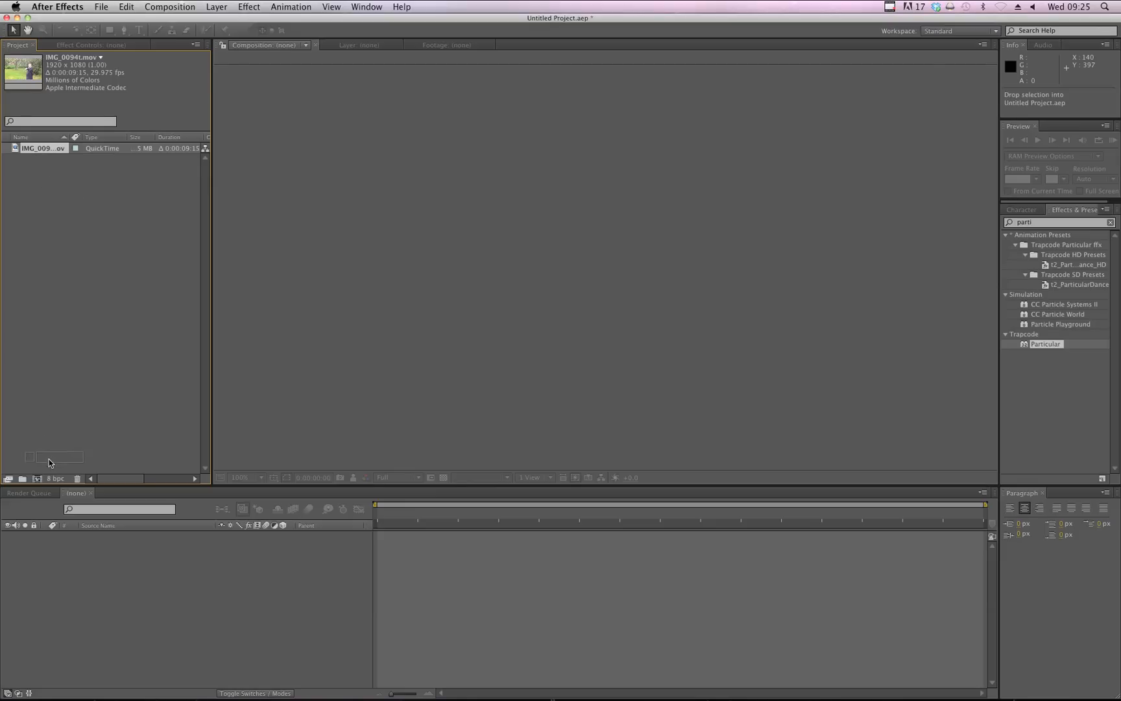
left_click(37, 480)
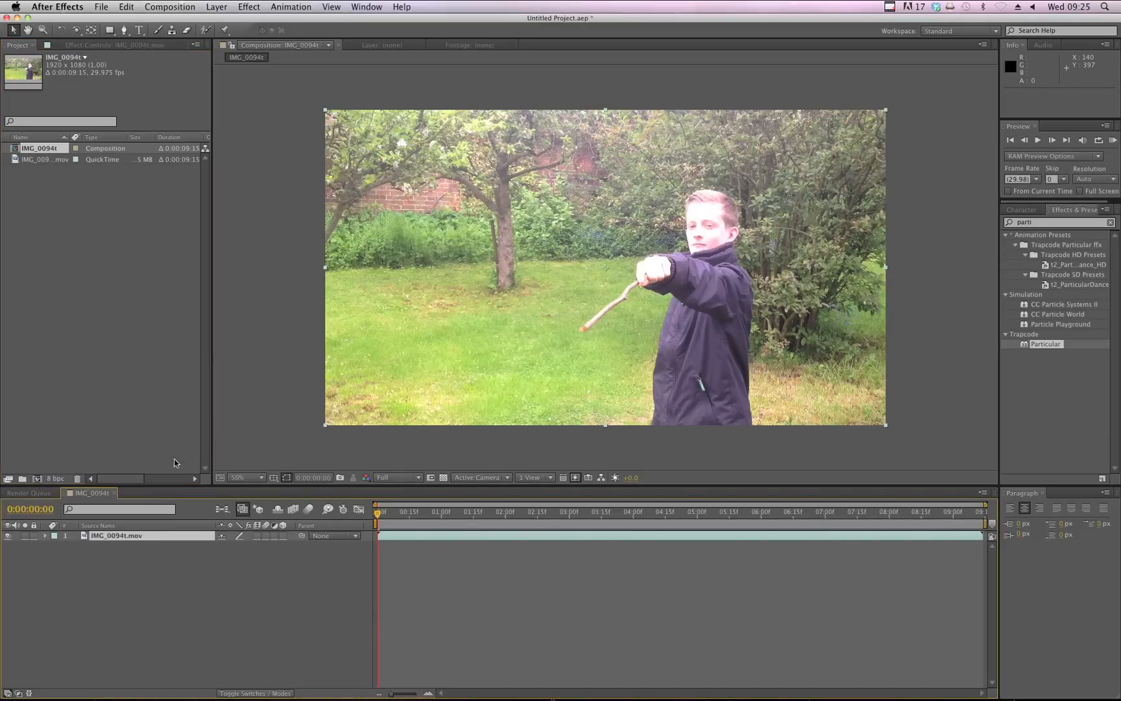
left_click(67, 215)
left_click(43, 160)
left_click(85, 329)
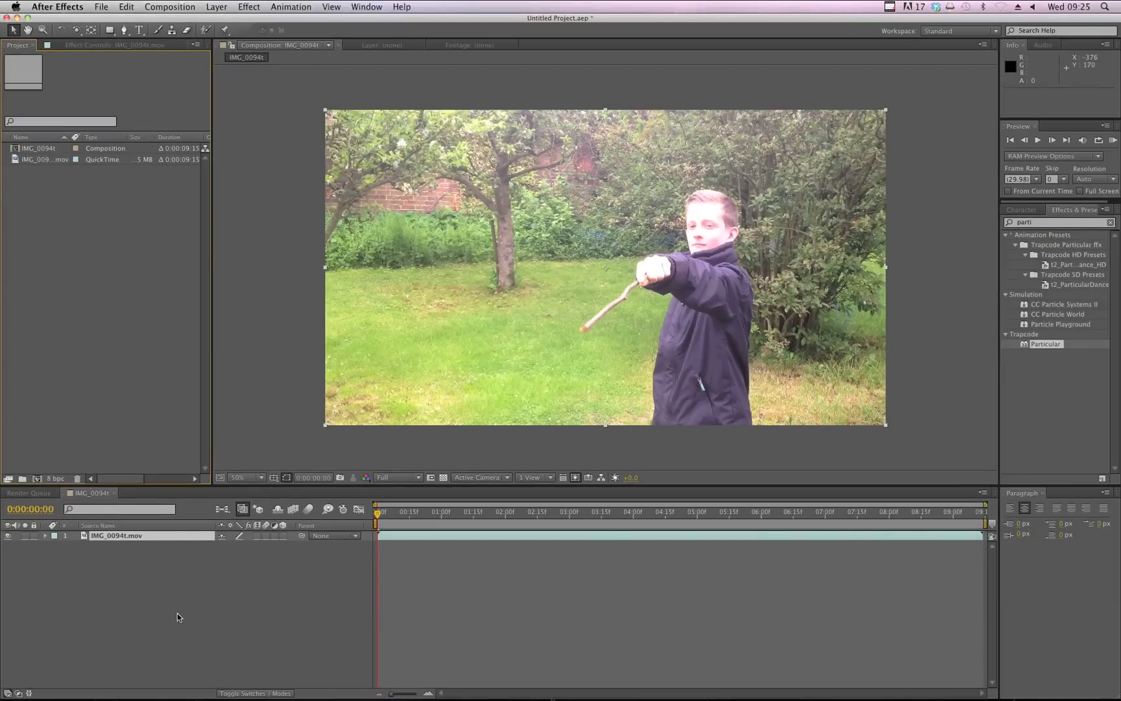
left_click(178, 616)
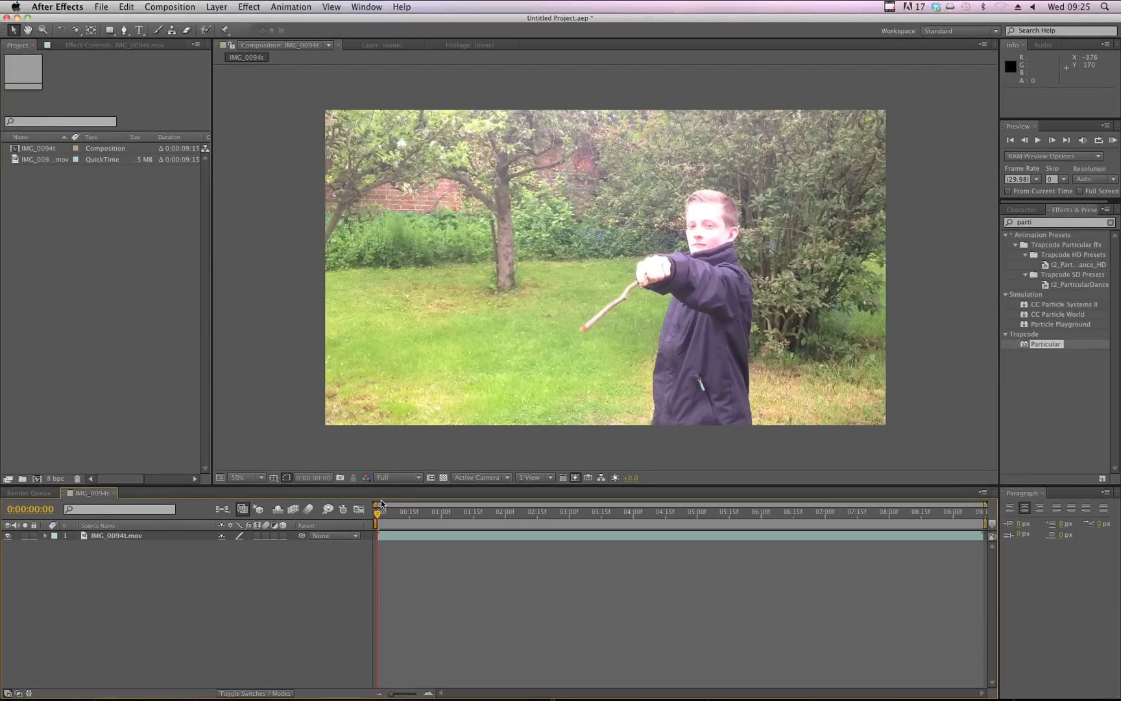
Scrub through the wand shot and set the composition's work area from 0:00:03:00 to about 0:00:06:00
left_click_drag(381, 509, 535, 523)
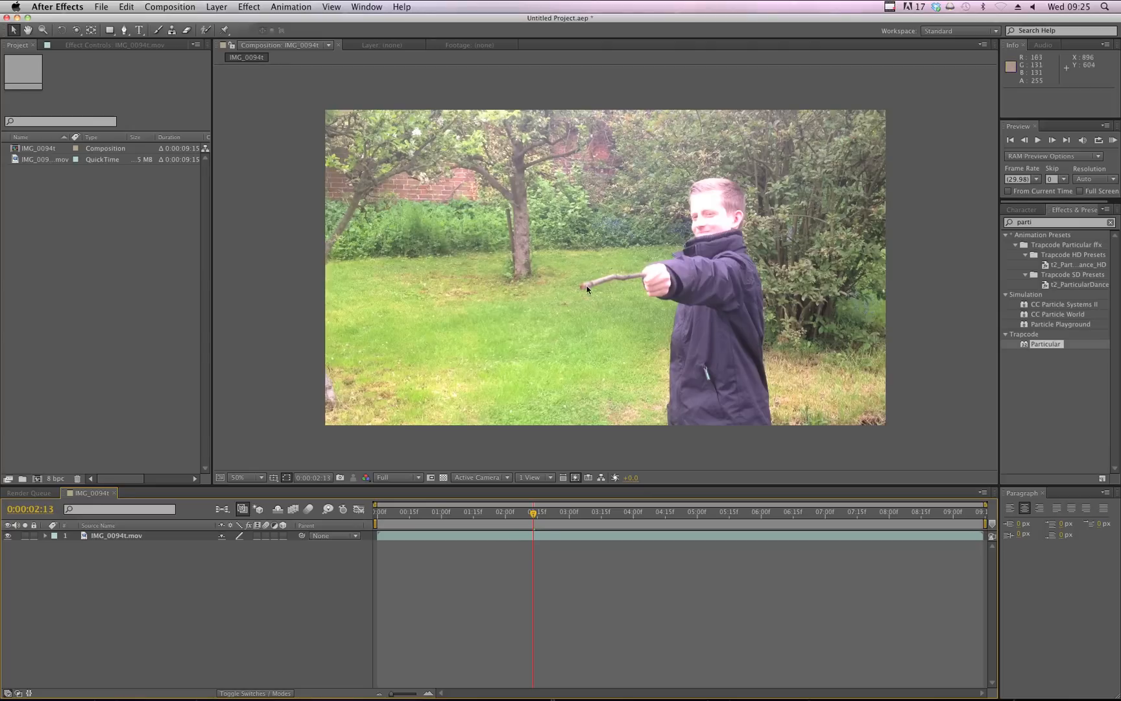
mouse_move(531, 519)
left_mouse_down()
mouse_move(452, 520)
mouse_move(648, 518)
mouse_move(378, 516)
mouse_move(771, 529)
mouse_move(544, 523)
left_mouse_up()
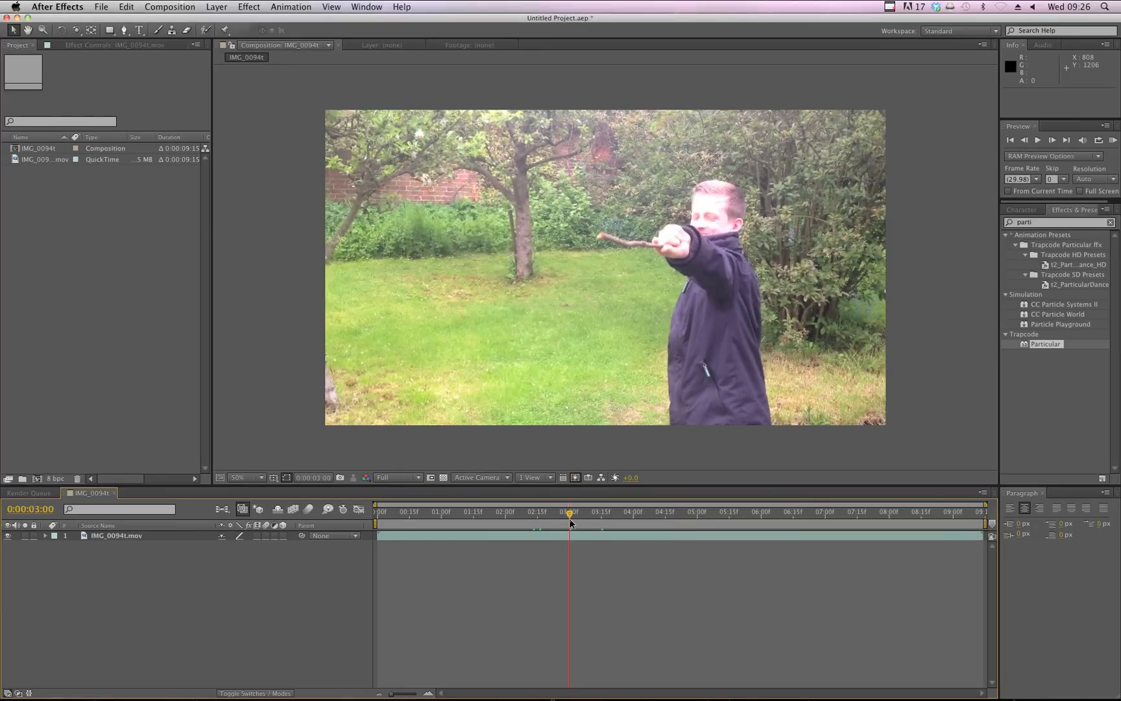
left_click_drag(571, 523, 762, 517)
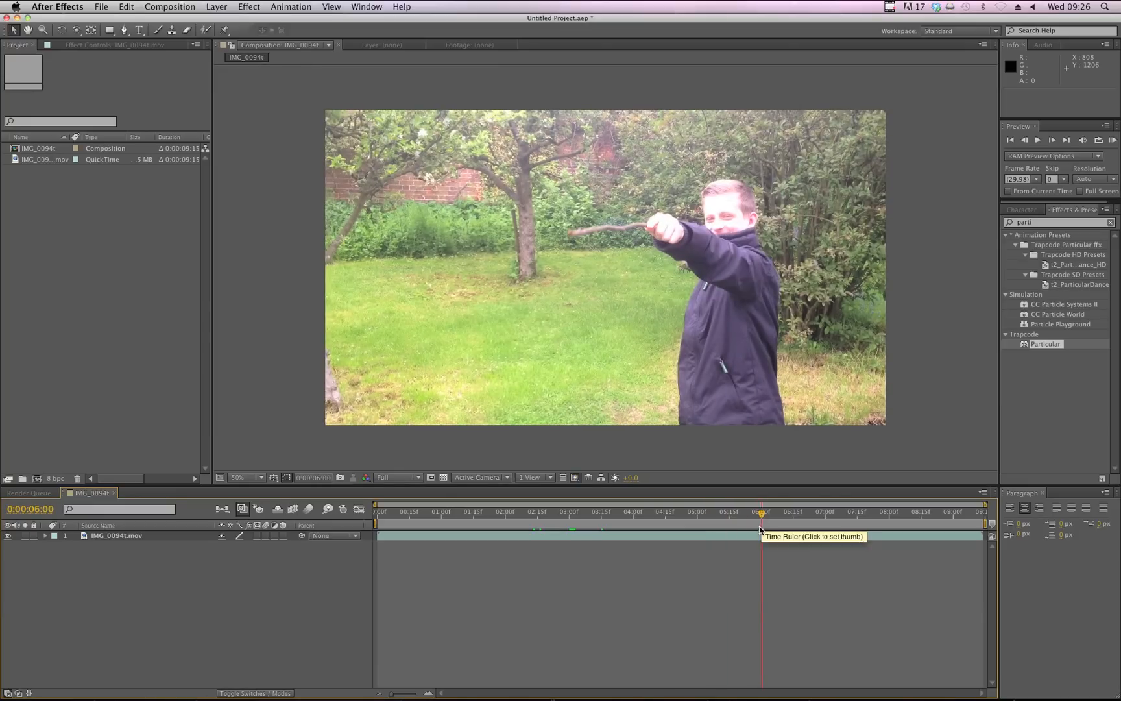
left_click(571, 517)
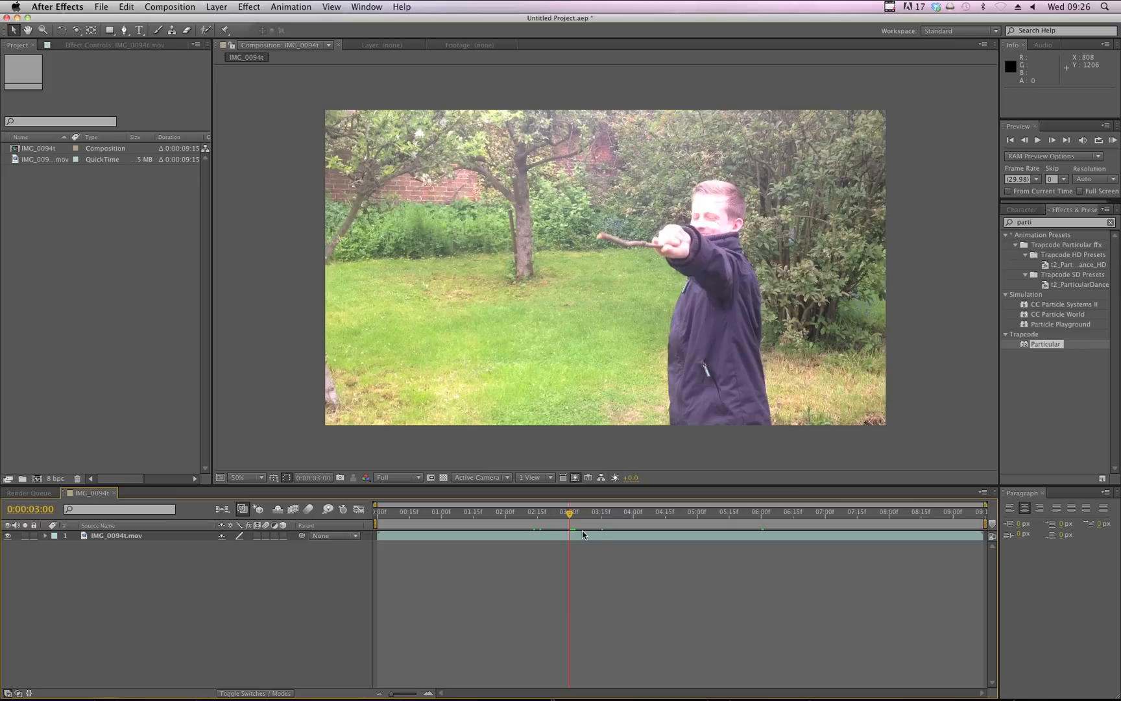
key("b")
left_click_drag(571, 519, 764, 522)
key("n")
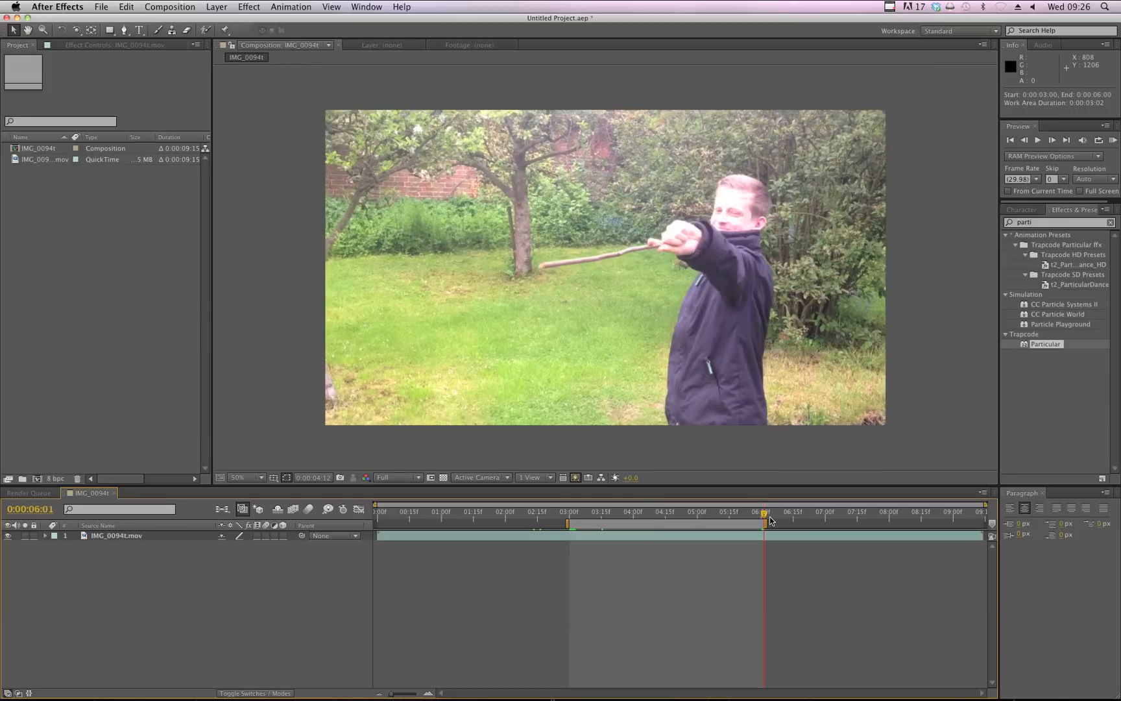
Start motion tracking on the IMG_0094t.mov layer with the playhead at 0:00:03:00
left_click_drag(626, 519, 668, 518)
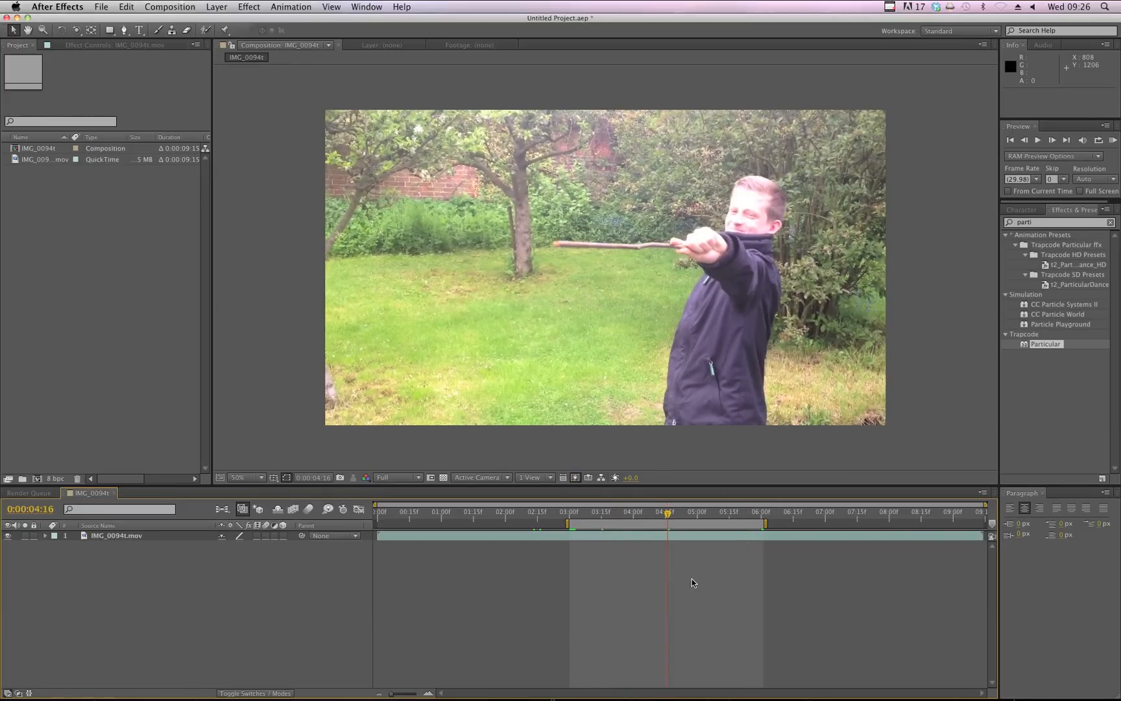
left_click(570, 514)
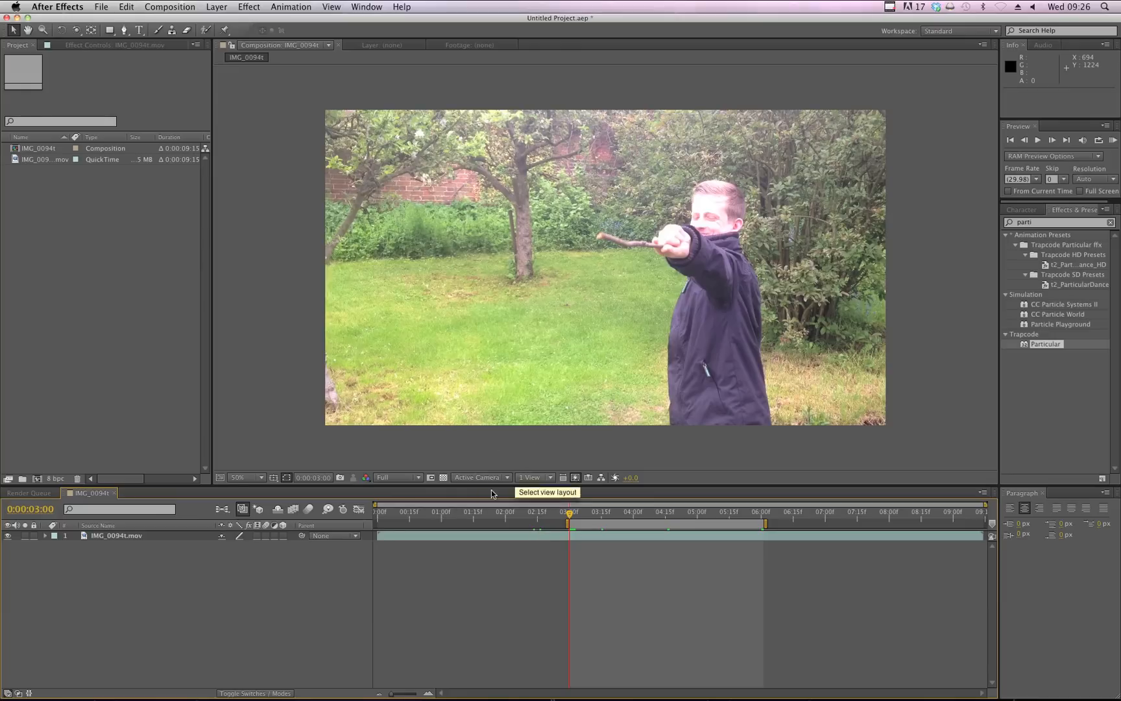
left_click(117, 537)
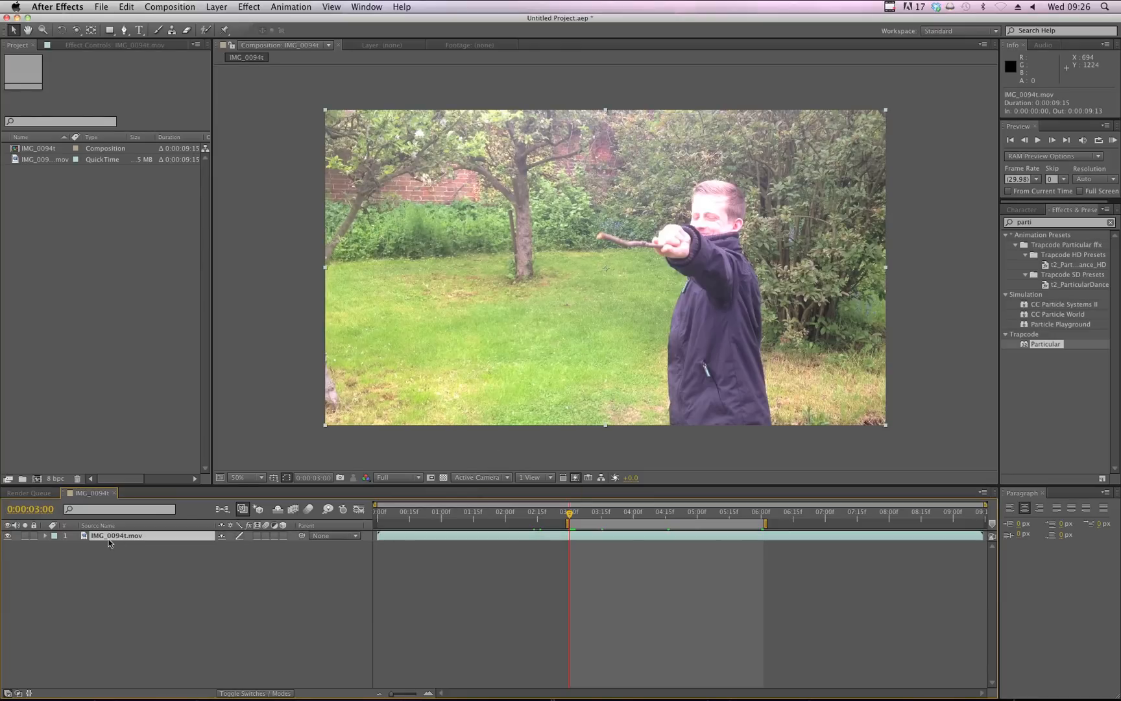
right_click(118, 536)
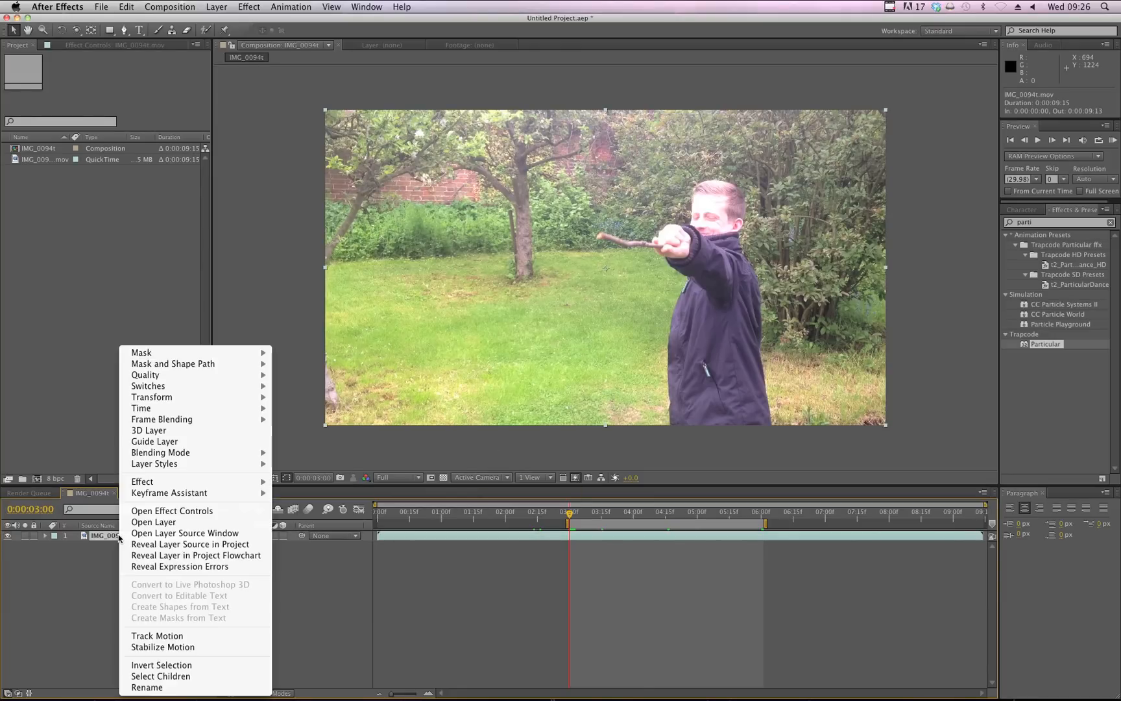
left_click(200, 640)
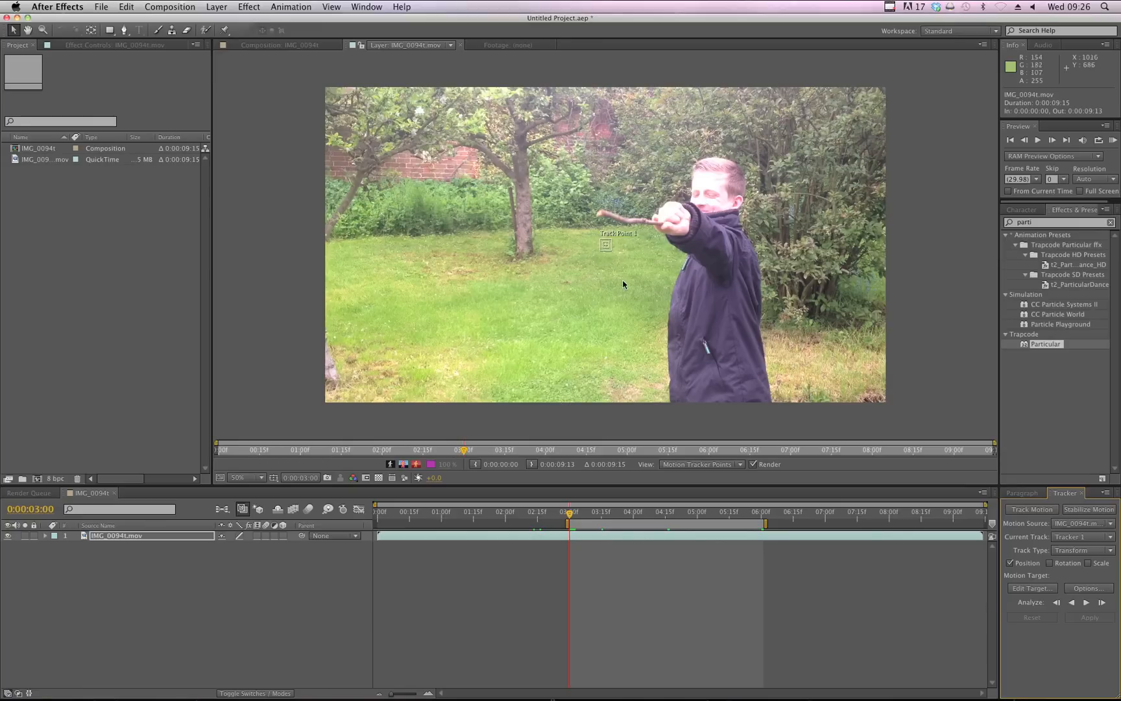
Place Track Point 1 on the wand tip and size its feature region to enclose the tip
scroll(608, 250, "up", 2)
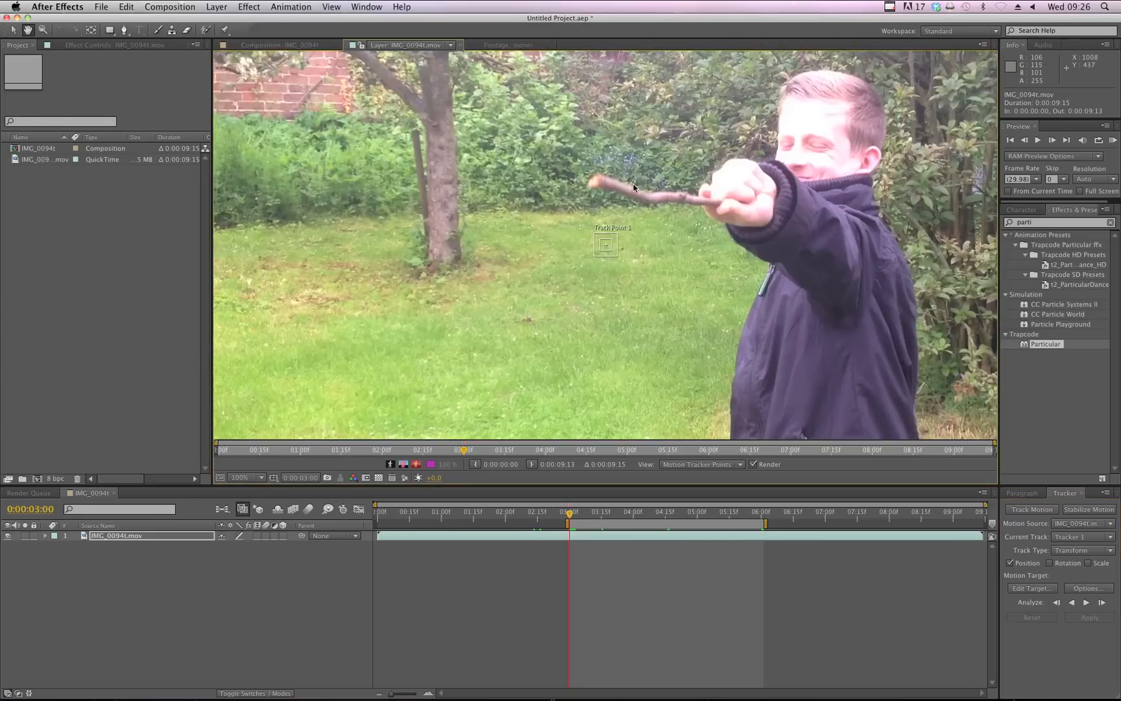
left_click_drag(587, 213, 610, 260)
scroll(609, 261, "up", 1)
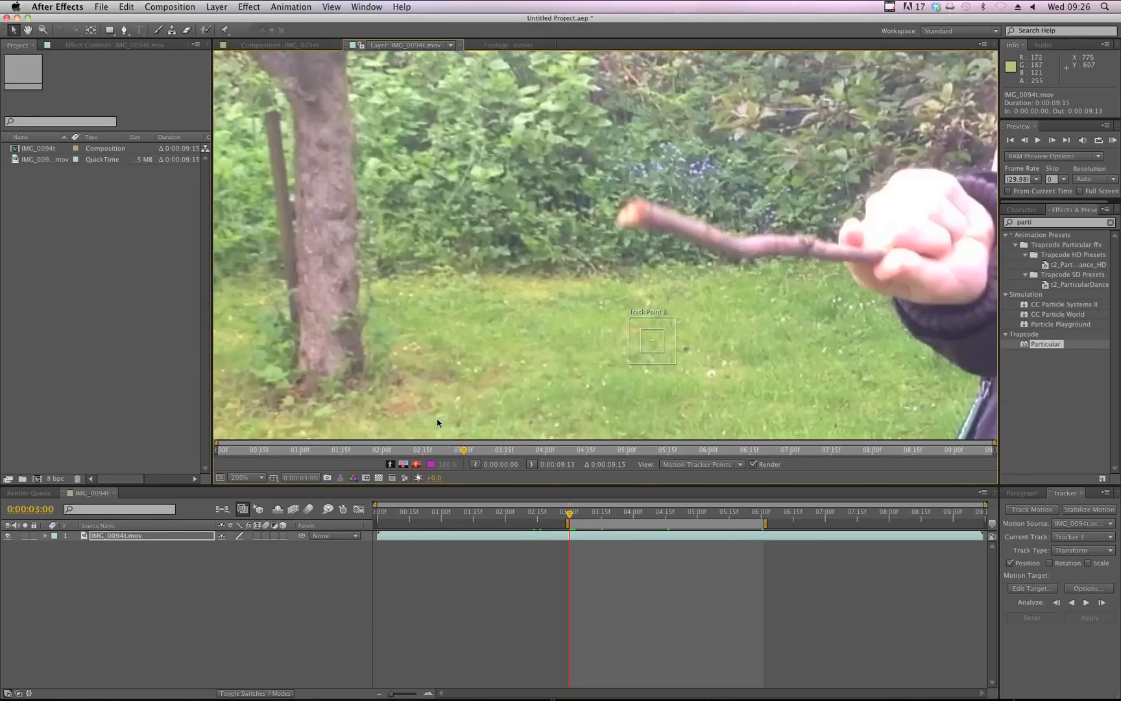
left_click(245, 477)
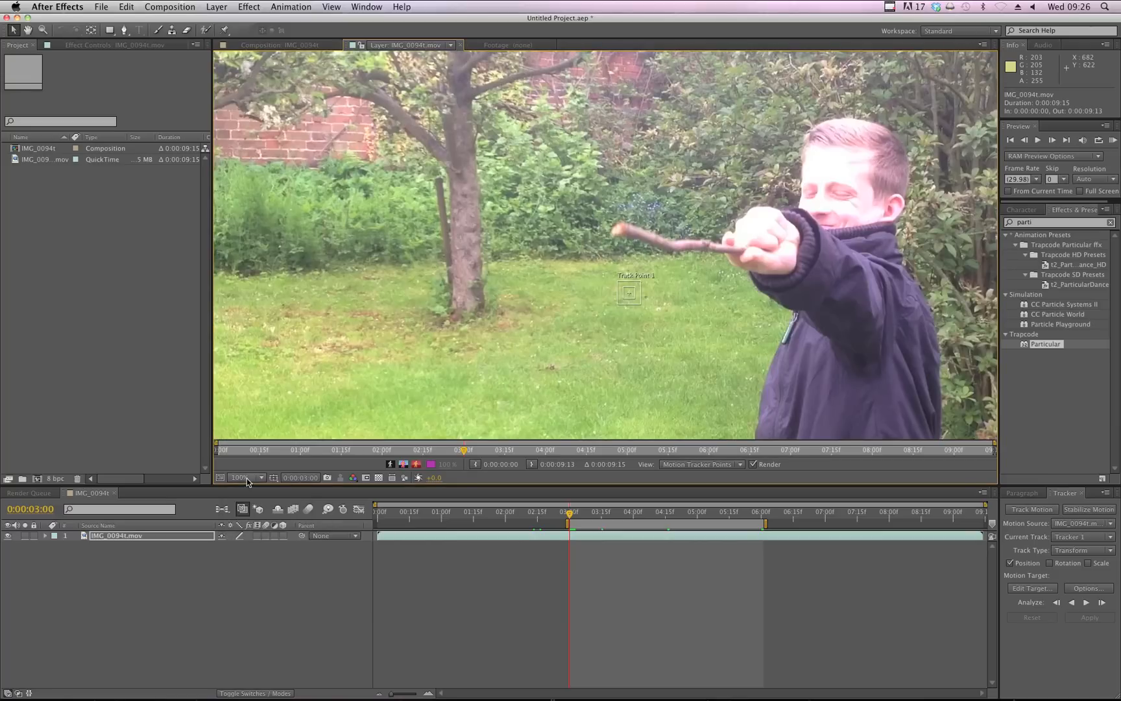
left_click(246, 478)
left_click(274, 602)
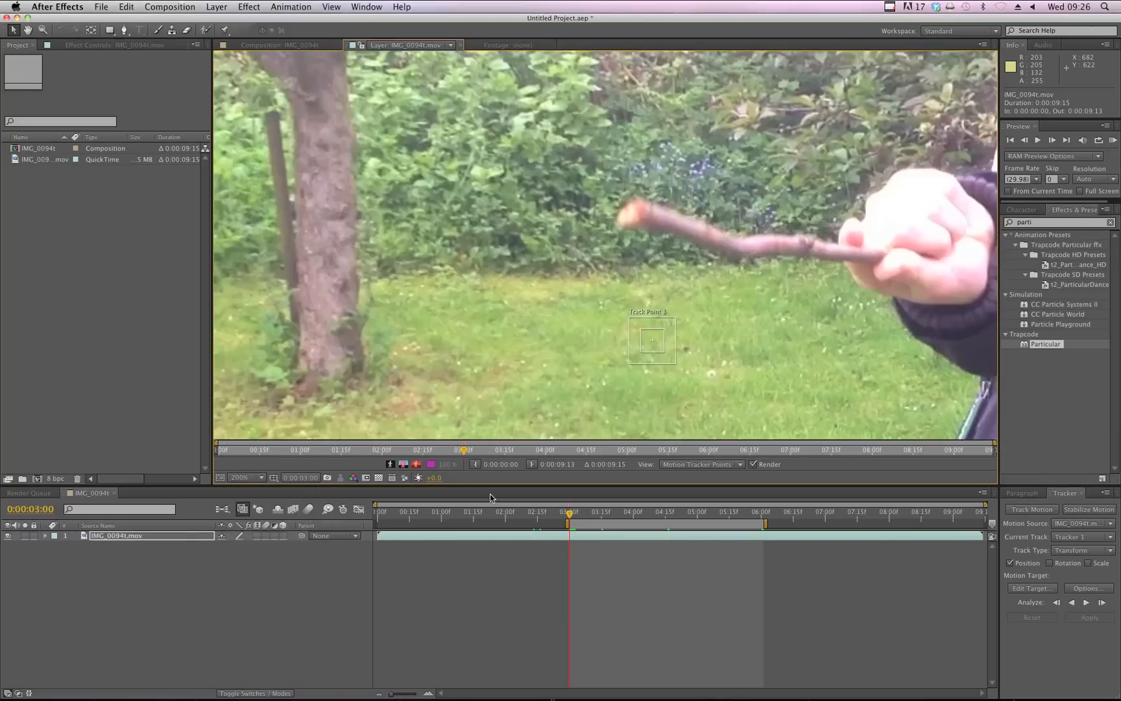
left_click_drag(675, 364, 655, 236)
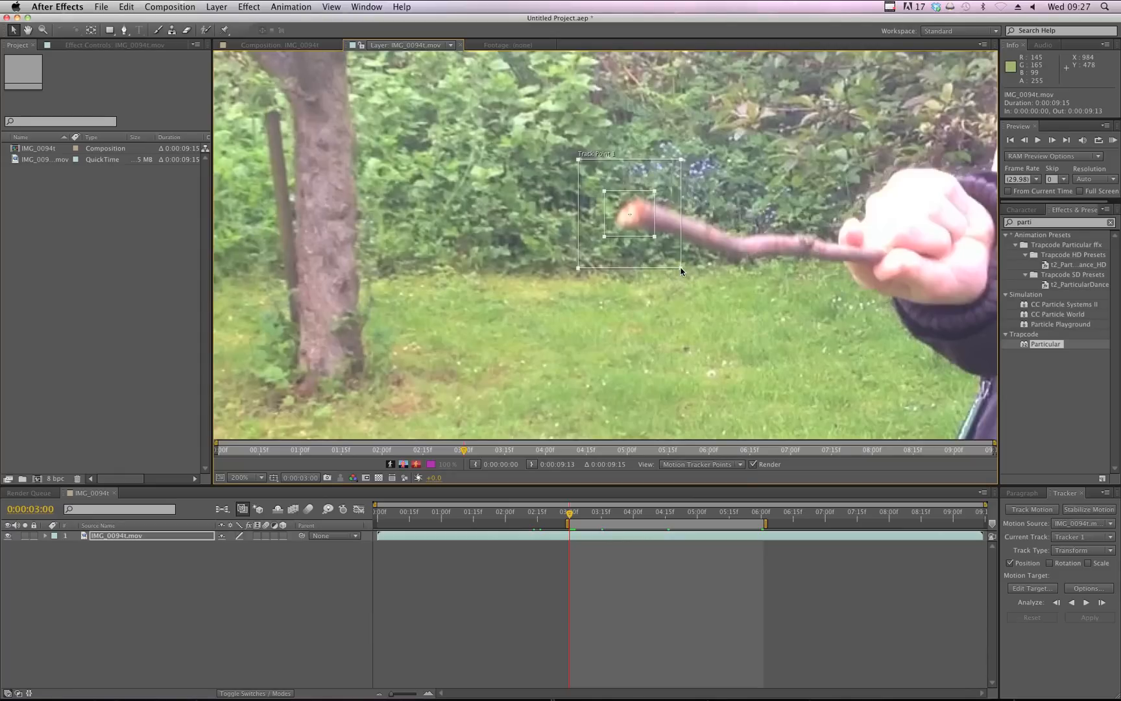
Enlarge the track point's search region to cover a moderate area around the wand tip
left_click_drag(681, 266, 685, 272)
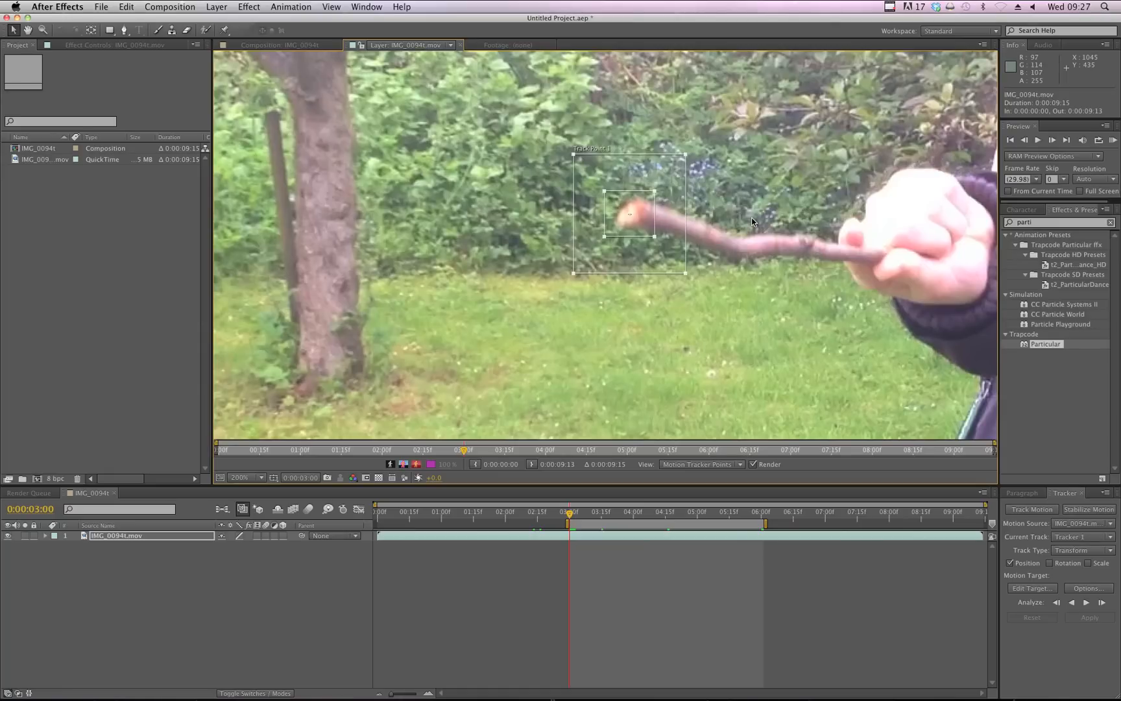
left_click_drag(686, 274, 837, 379)
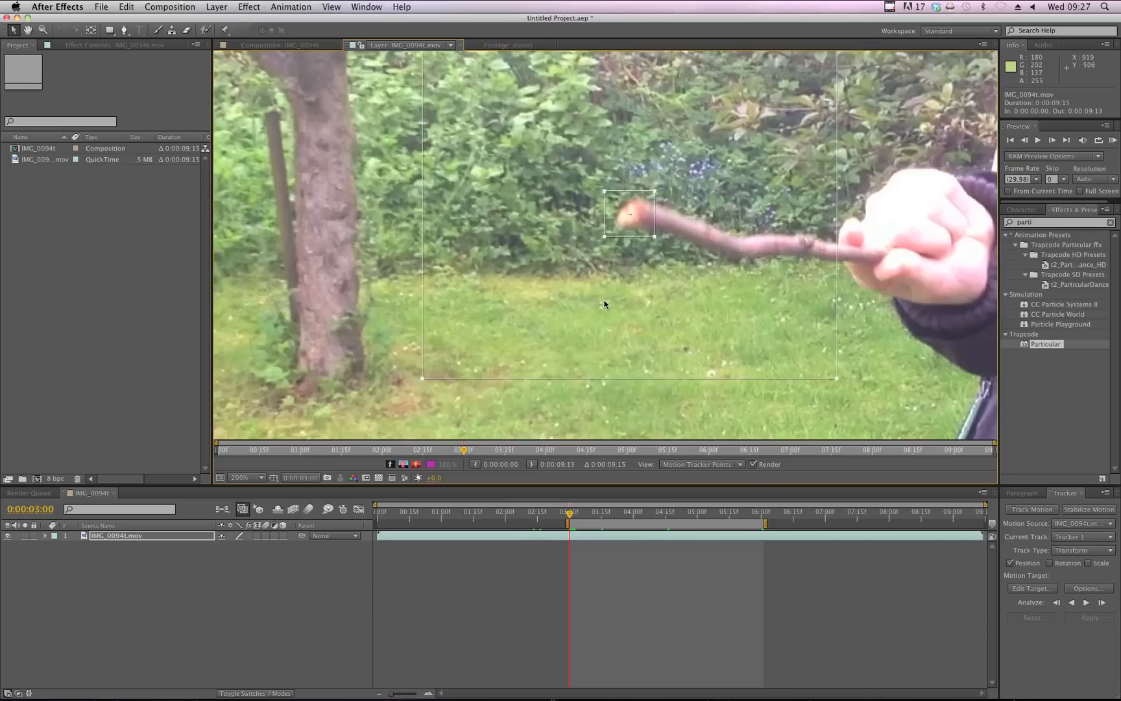
left_click_drag(836, 378, 704, 279)
key("comma")
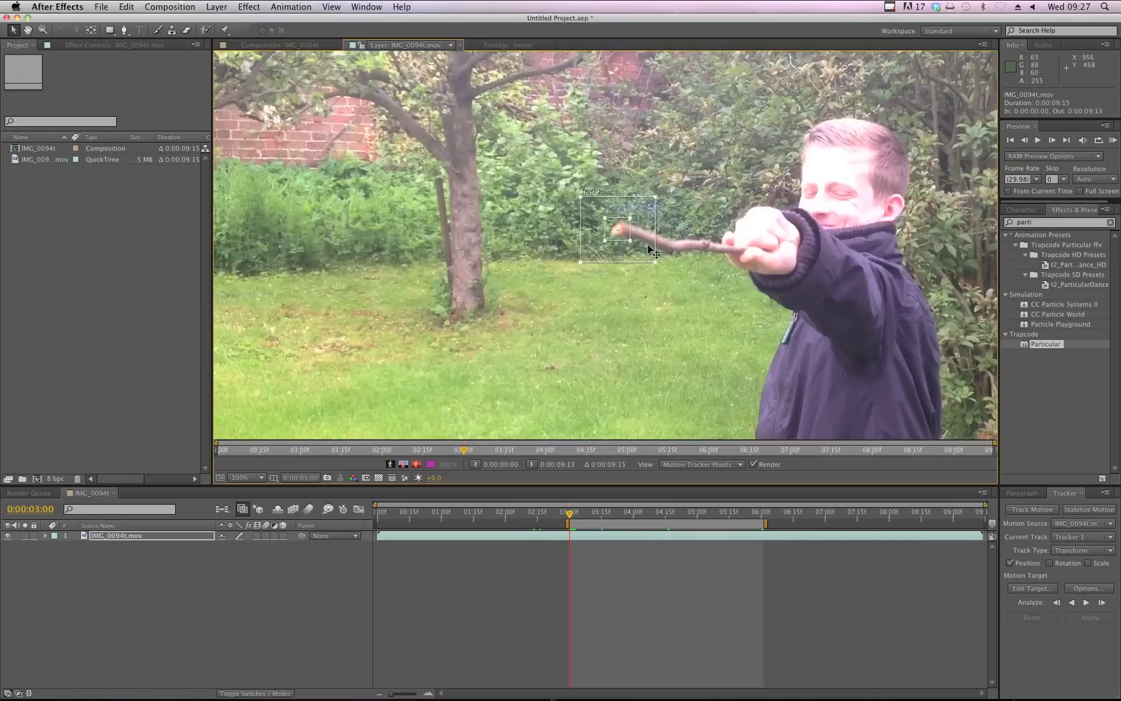
key("comma")
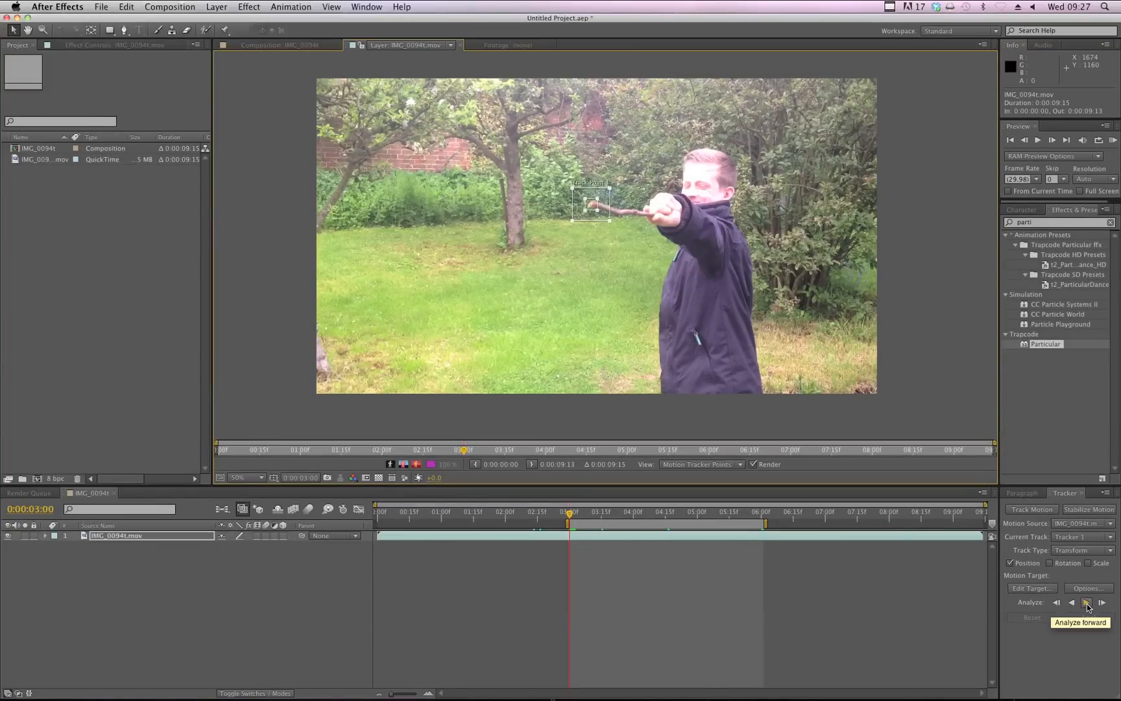
Analyze the wand tip track forward from 0:00:03:00 and undo the last analyzed stretch
left_click(1087, 604)
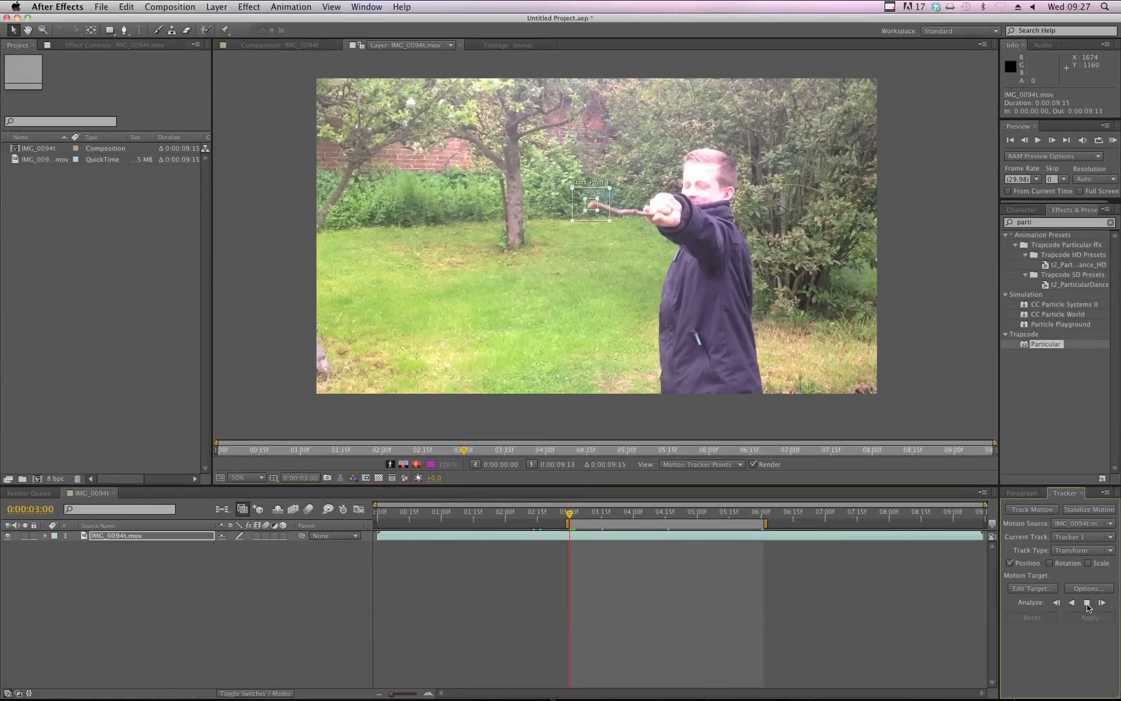
left_click(1088, 604)
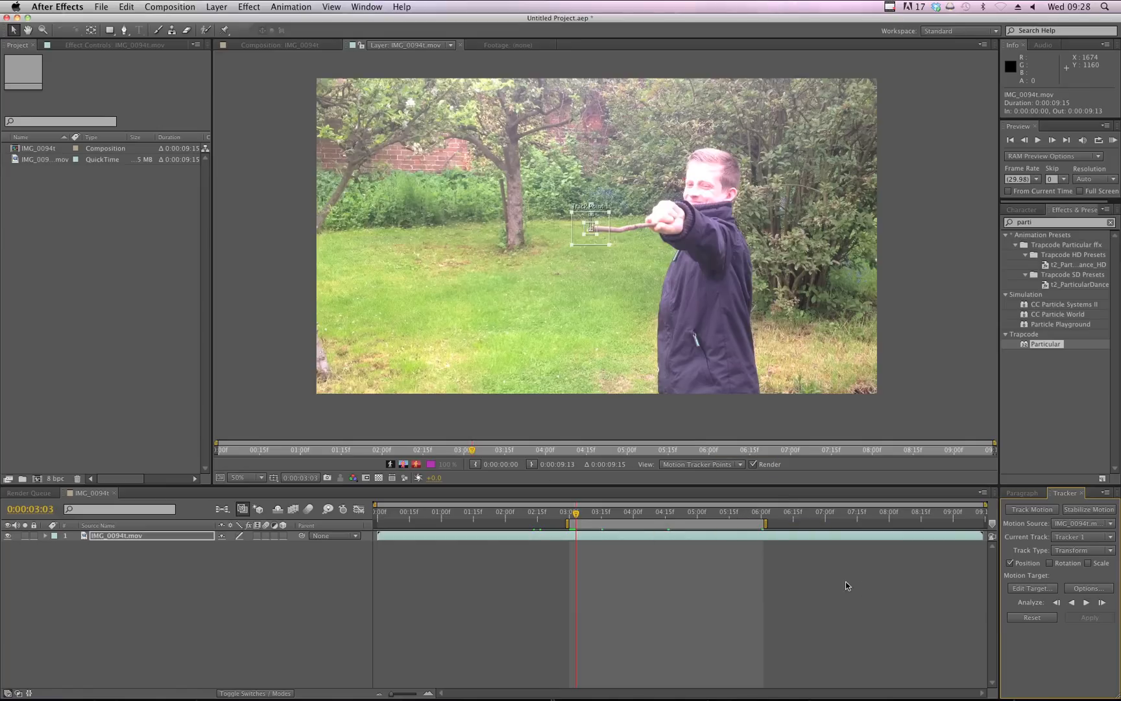
left_click(1087, 604)
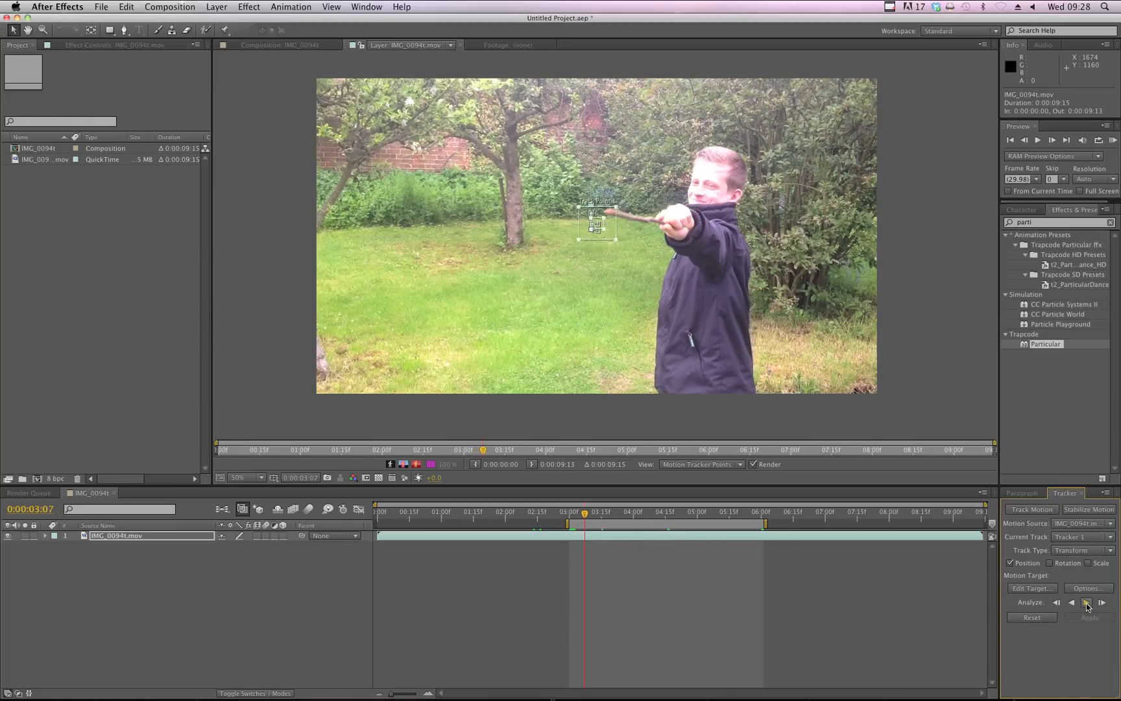
key("super+z")
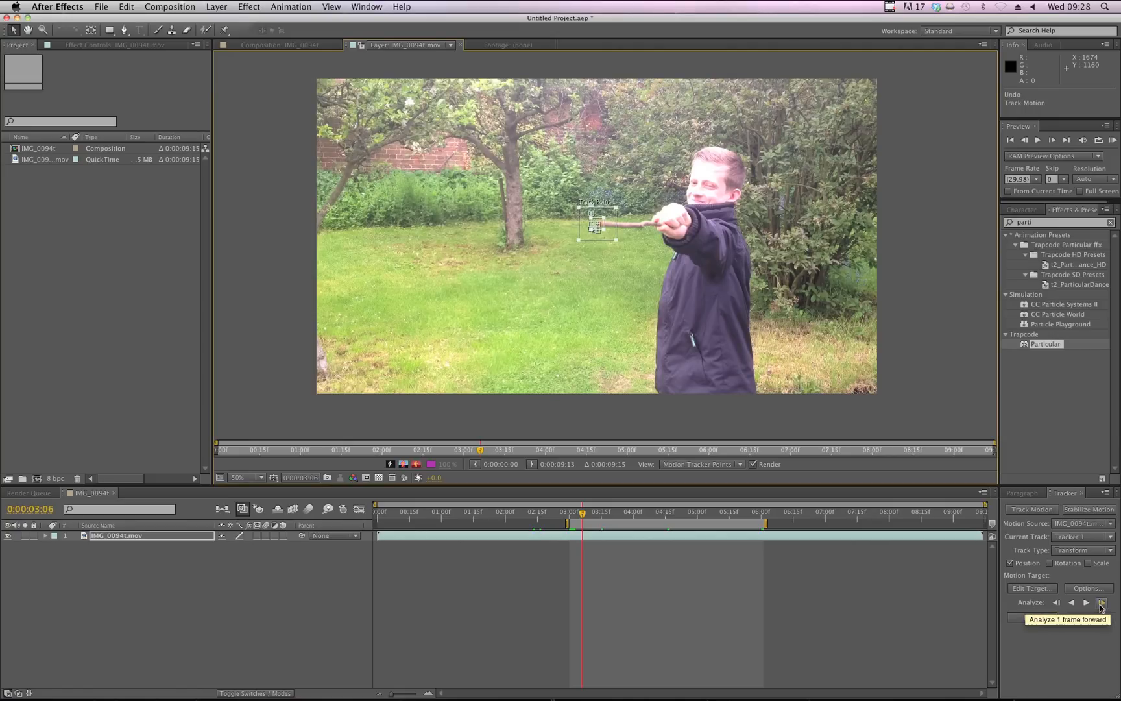
Analyze forward to 0:00:03:07, then reposition the track point on the wand tip frame by frame up to 0:00:06:01
left_click(1101, 604)
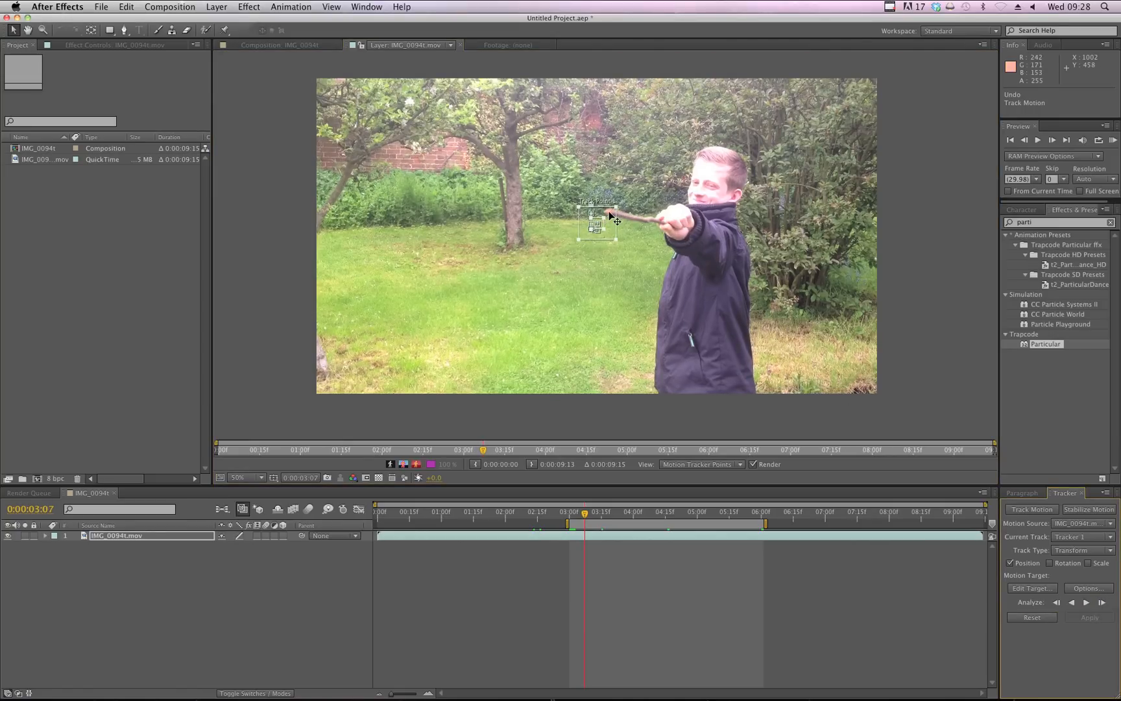
key("Page_Up")
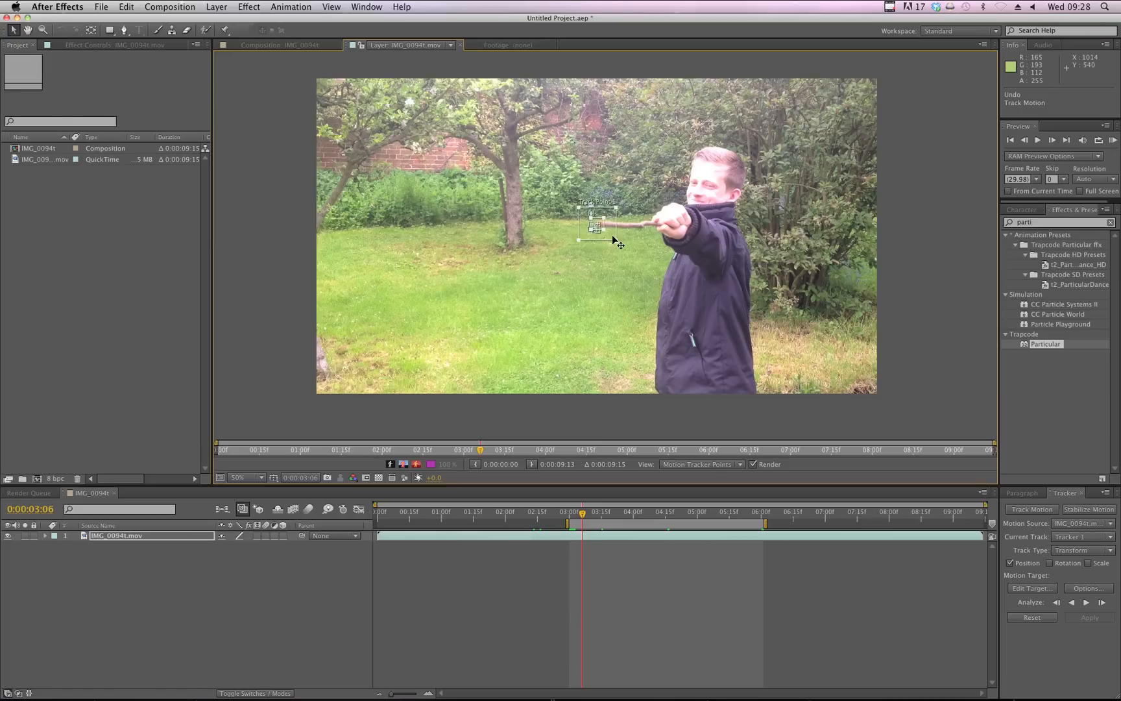
key("Page_Down")
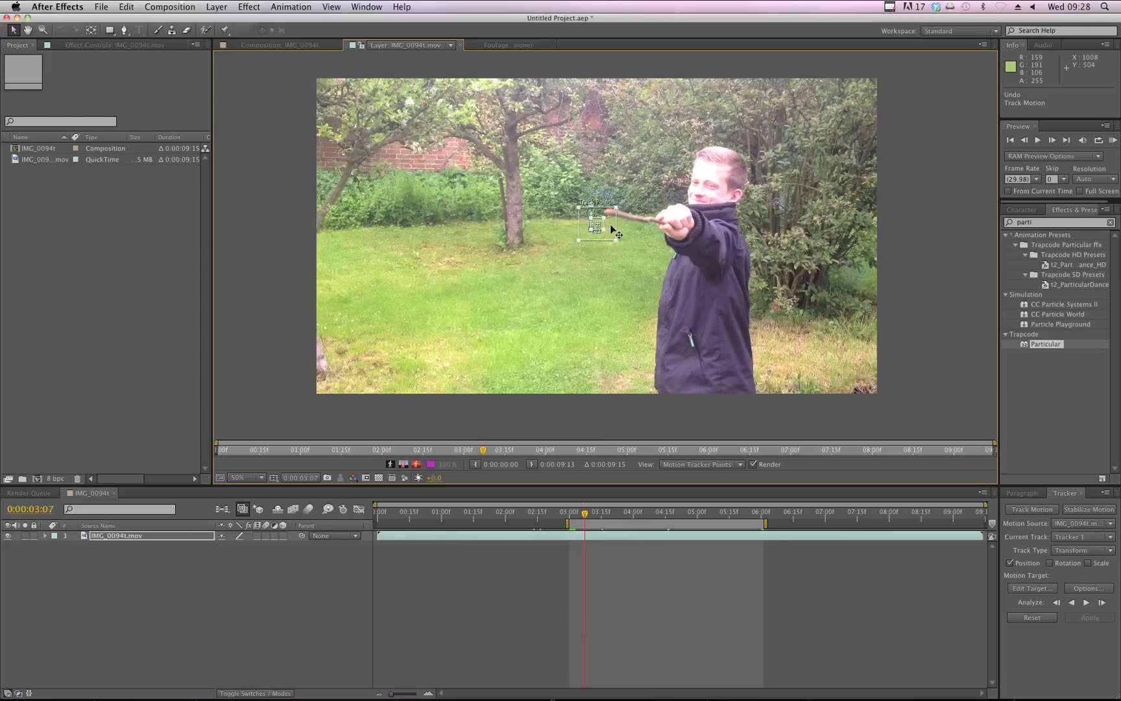
left_click_drag(610, 228, 698, 267)
key("Page_Down")
key("Page_Down")
key("Page_Down")
key("Page_Down")
key("Page_Down")
key("Page_Down")
key("Page_Down")
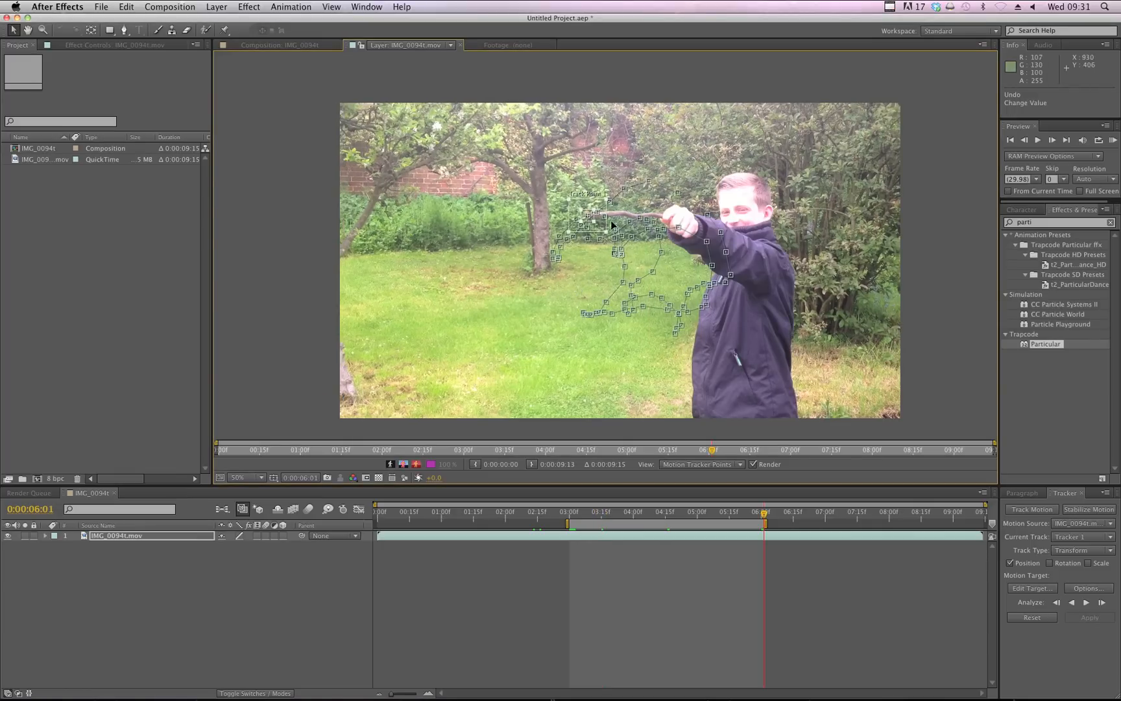
Step through the track from 0:00:04:12 and try repositioning the track point on the frames around 0:00:04:25
left_click_drag(762, 514, 658, 514)
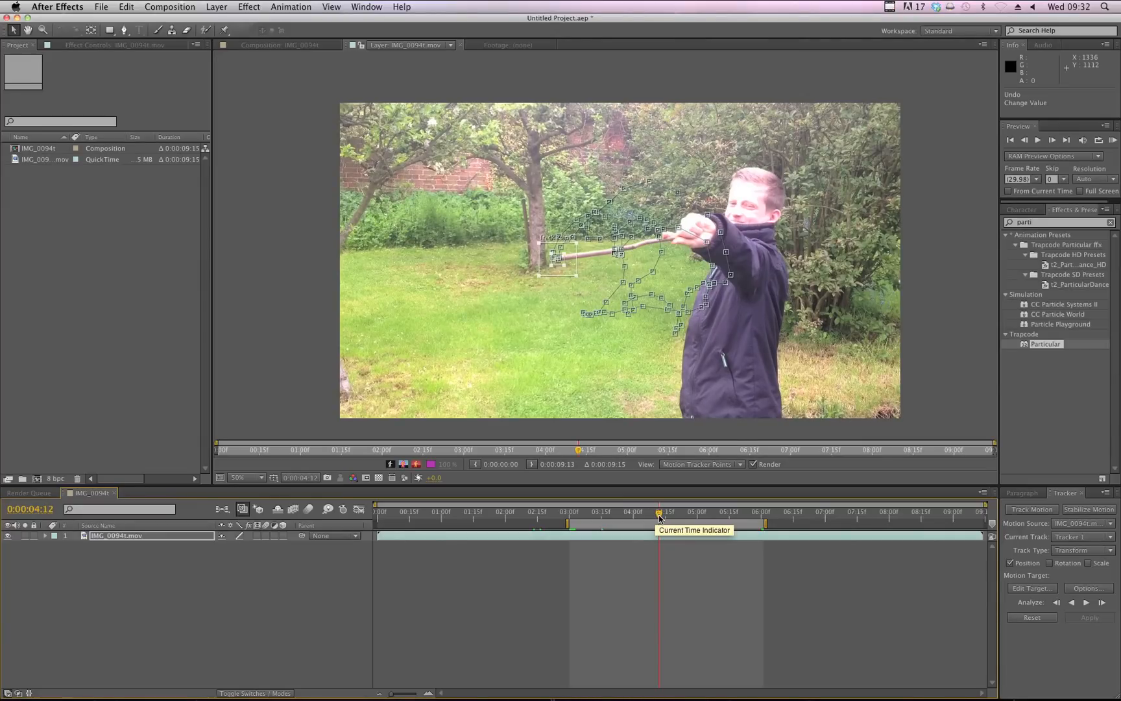
key("space")
key("Page_Down")
key("Page_Down")
key("Page_Down")
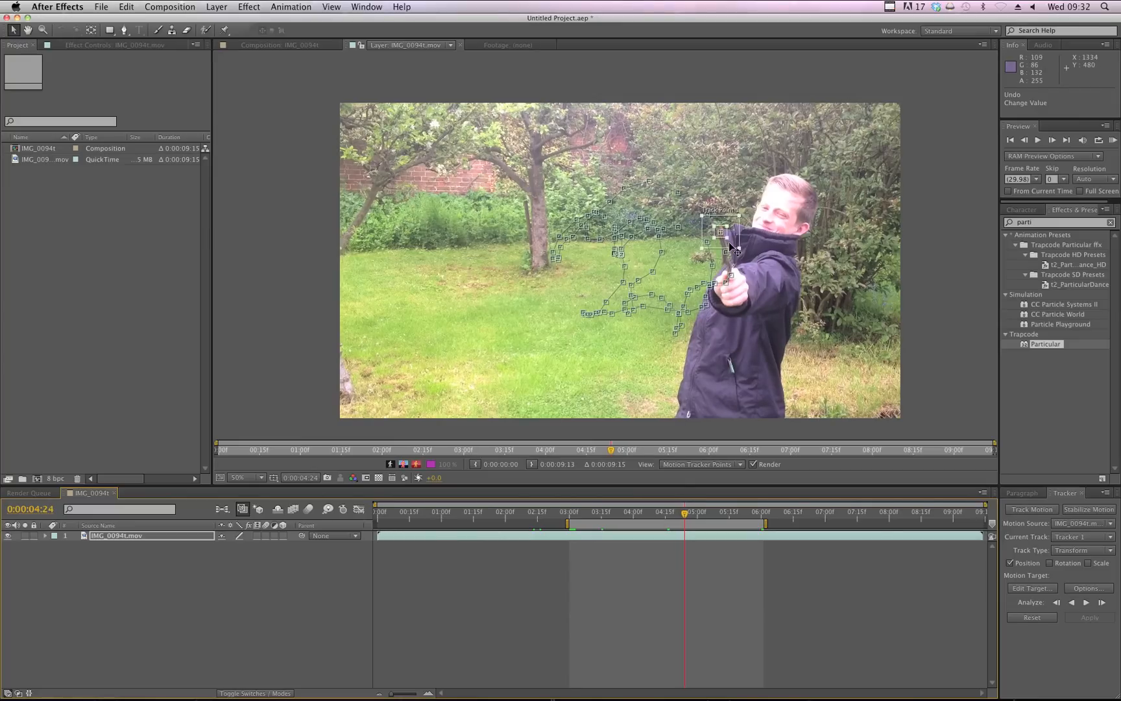
key("Page_Down")
left_click_drag(742, 266, 756, 262)
key("Page_Down")
left_click_drag(754, 311, 757, 278)
key("Page_Up")
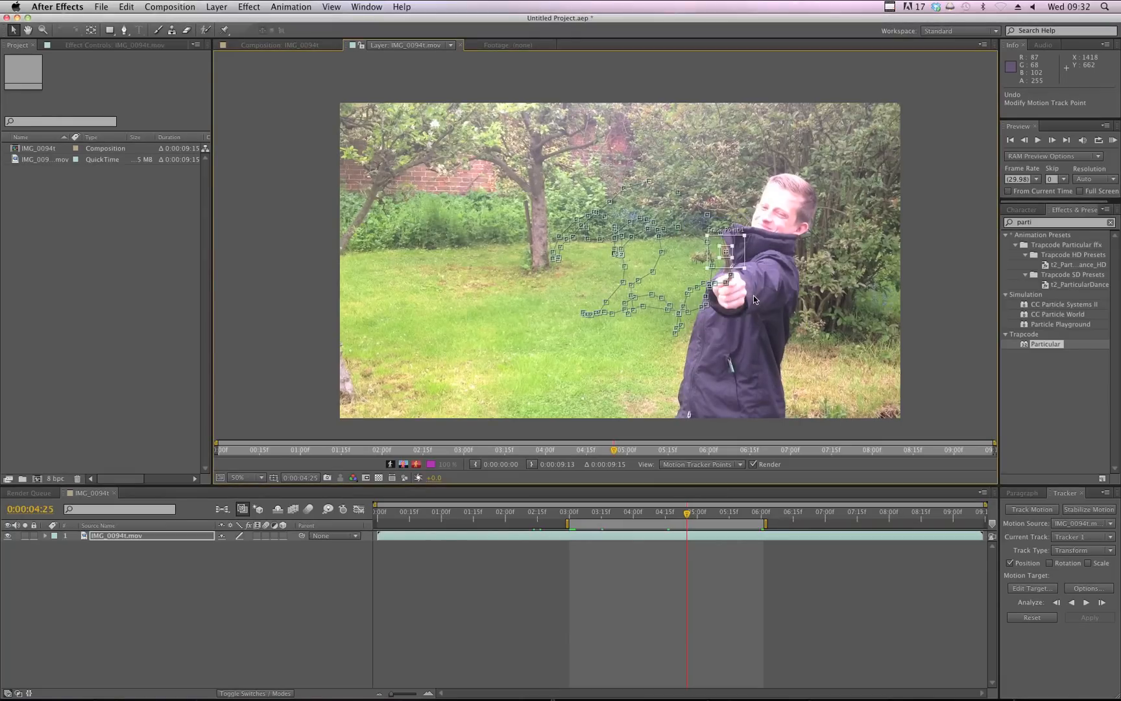
Return the playhead to 0:00:03:01 and add a null object layer to the composition
left_click_drag(689, 516, 572, 516)
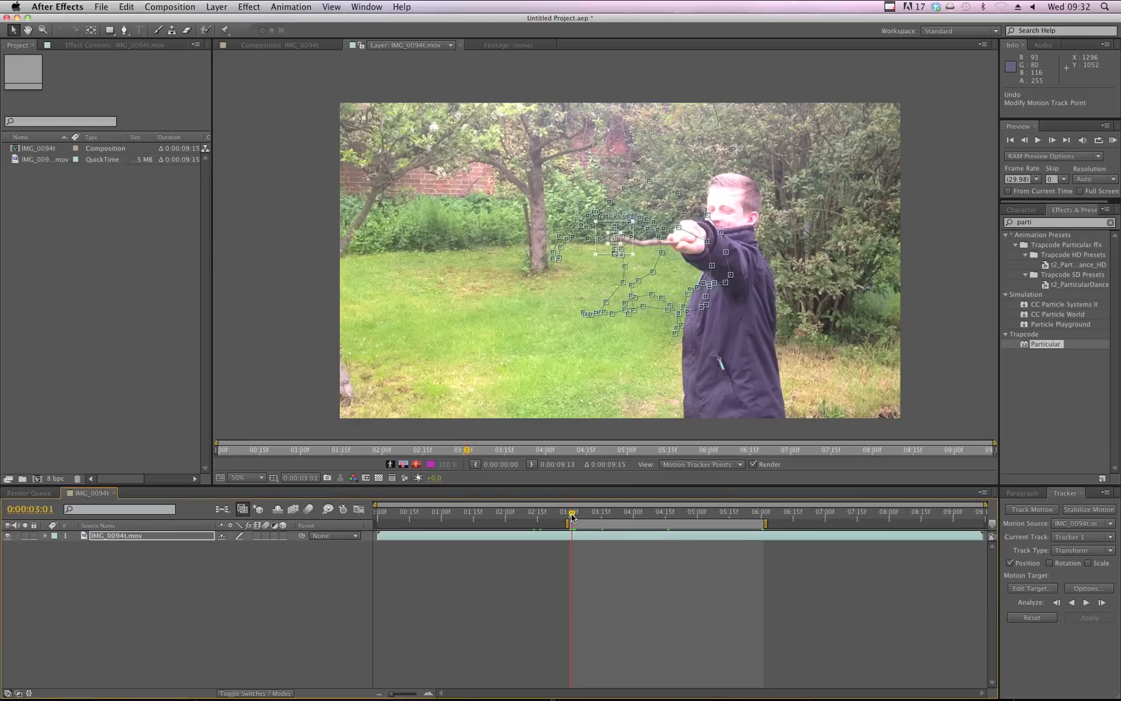
left_click(646, 581)
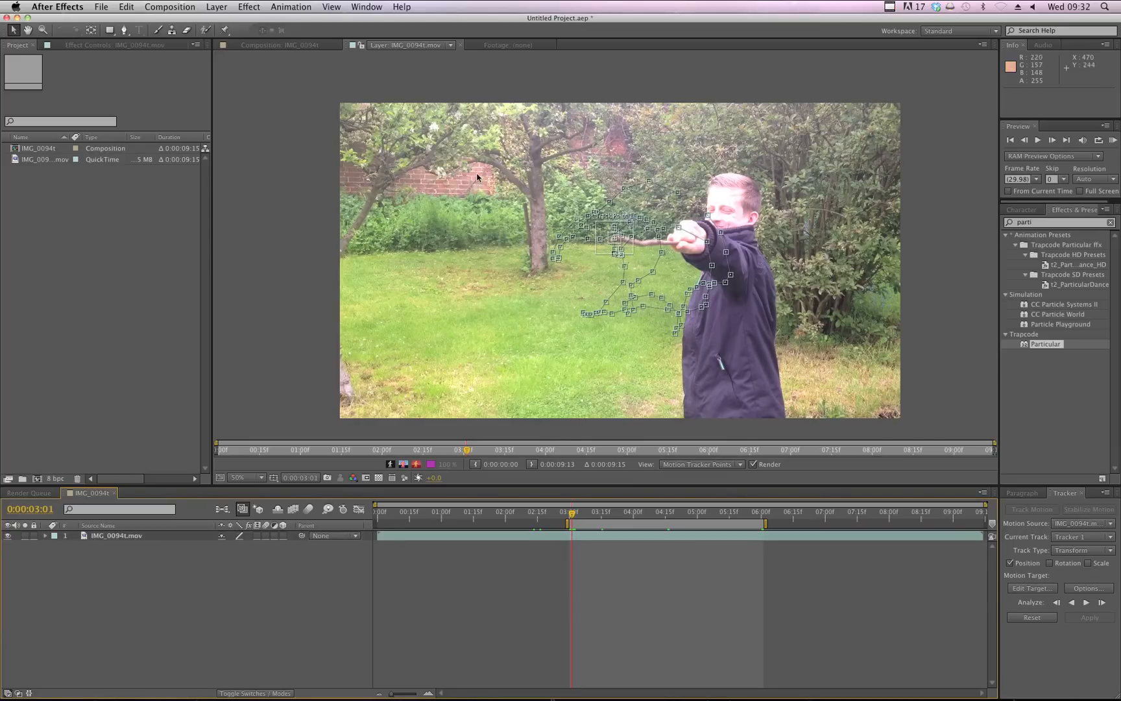
left_click(216, 6)
mouse_move(231, 21)
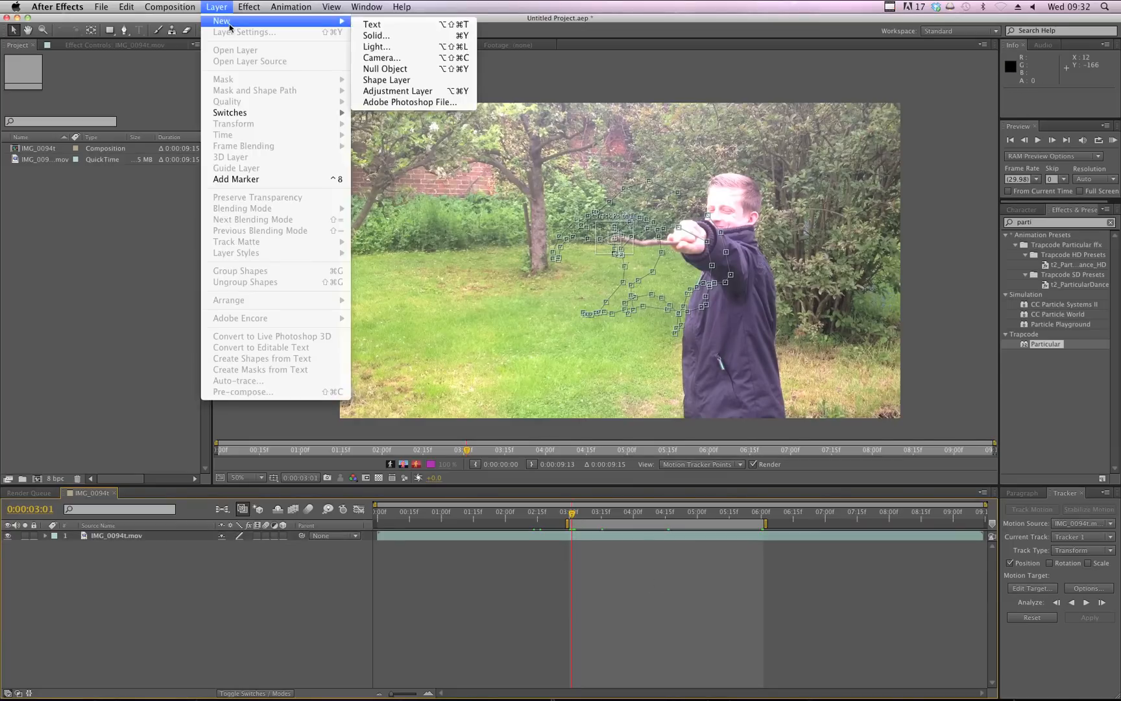
left_click(384, 69)
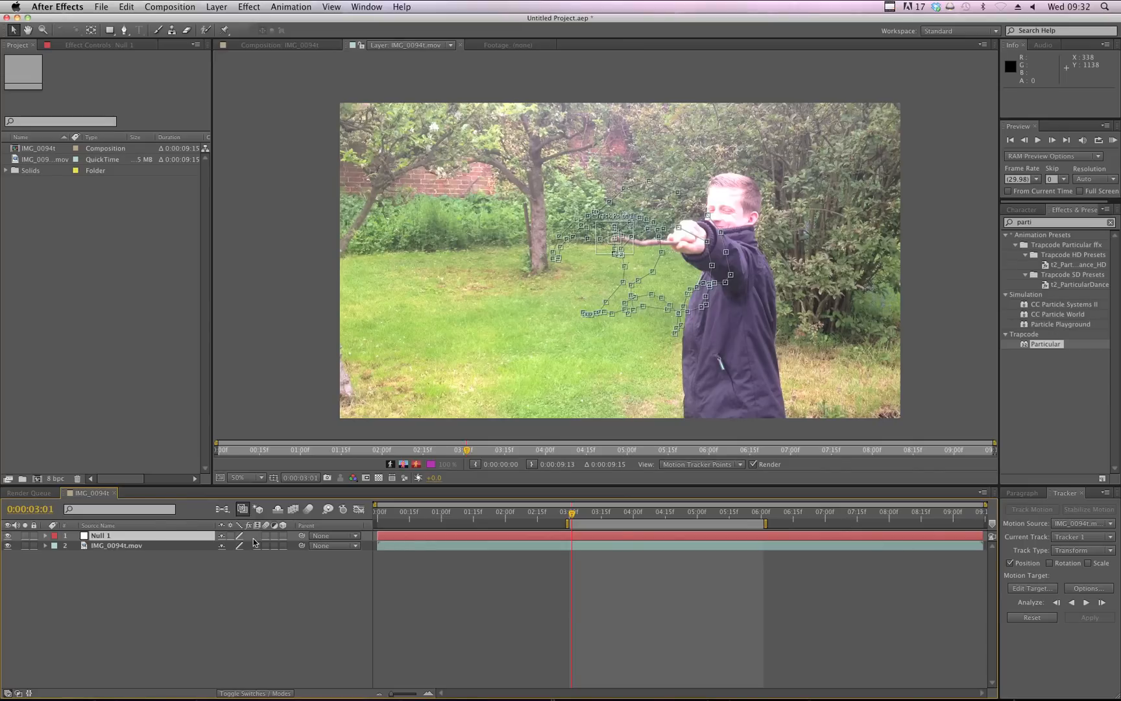
Rename the null layer as Tracker
left_click(133, 536)
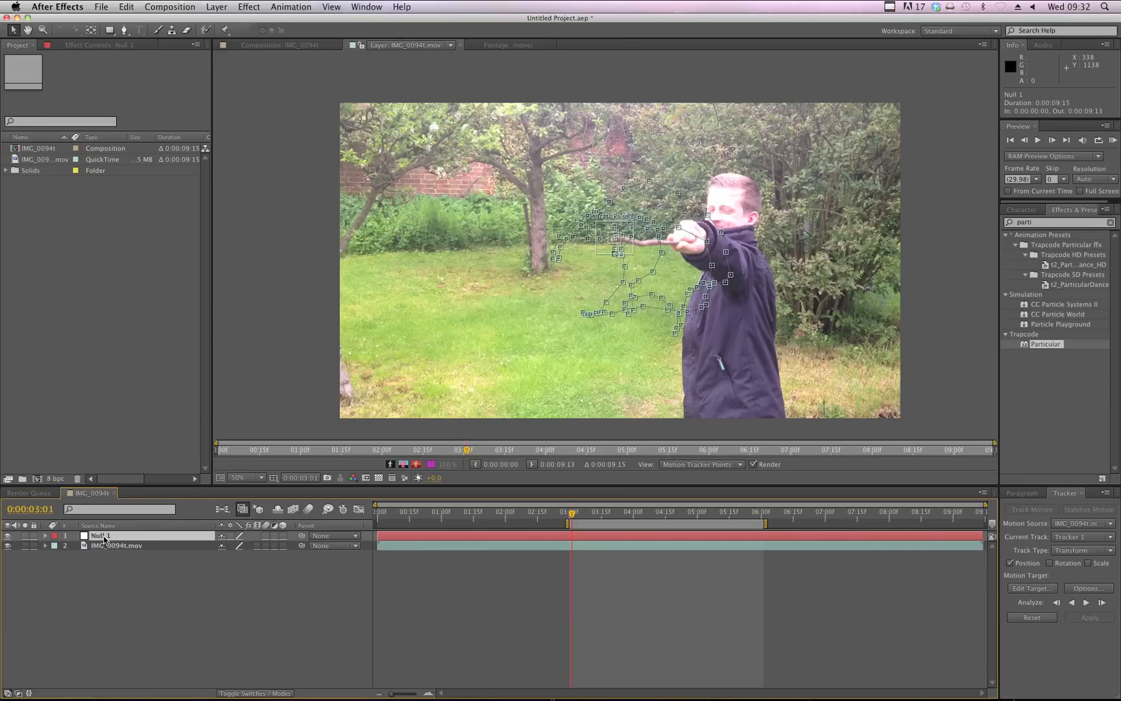
key("Return")
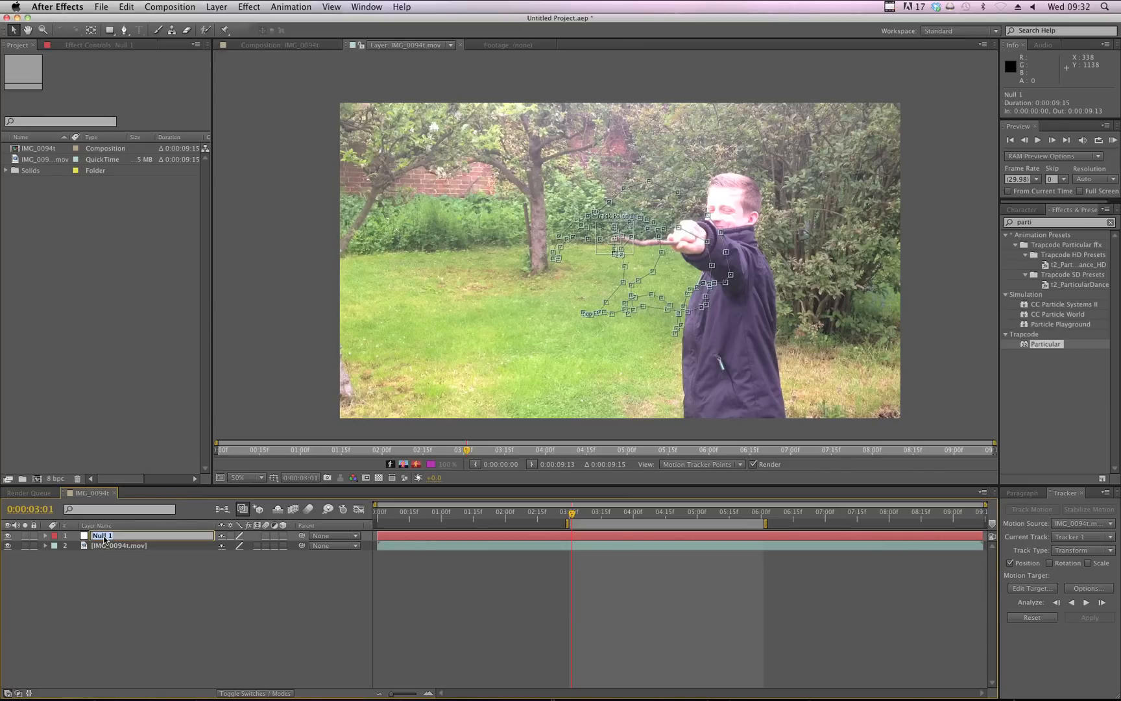
type("Tracker")
key("Return")
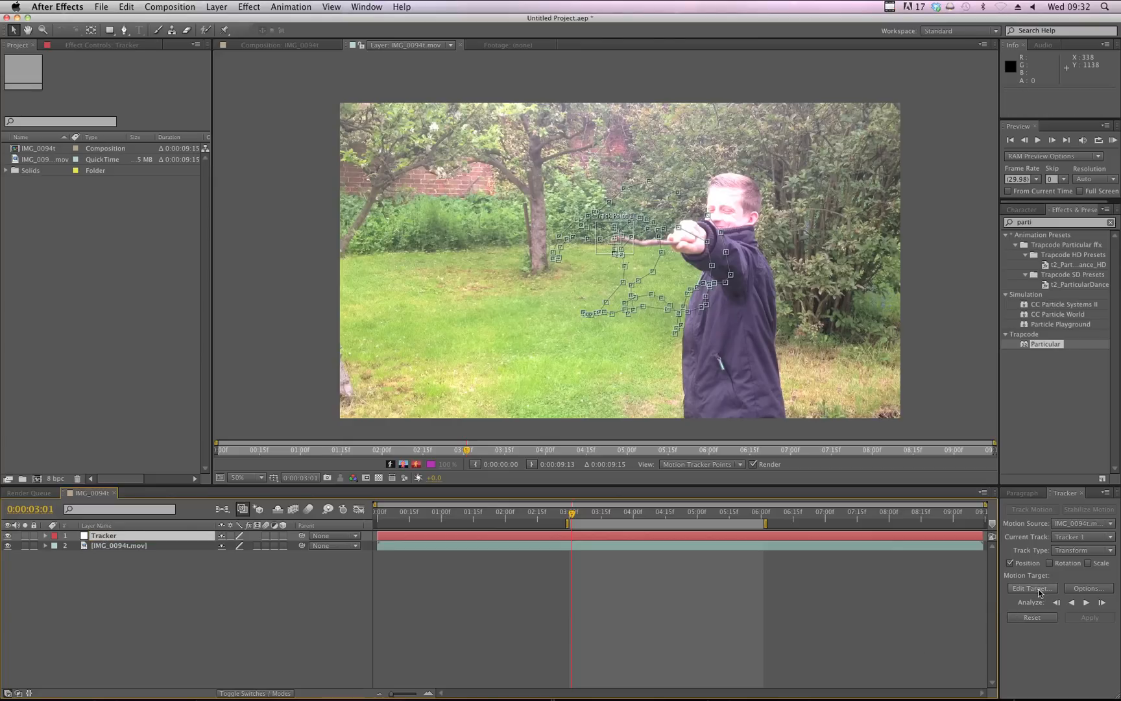
Set the Tracker null as the motion target and apply the wand-tip track to it in X and Y
left_click(1064, 495)
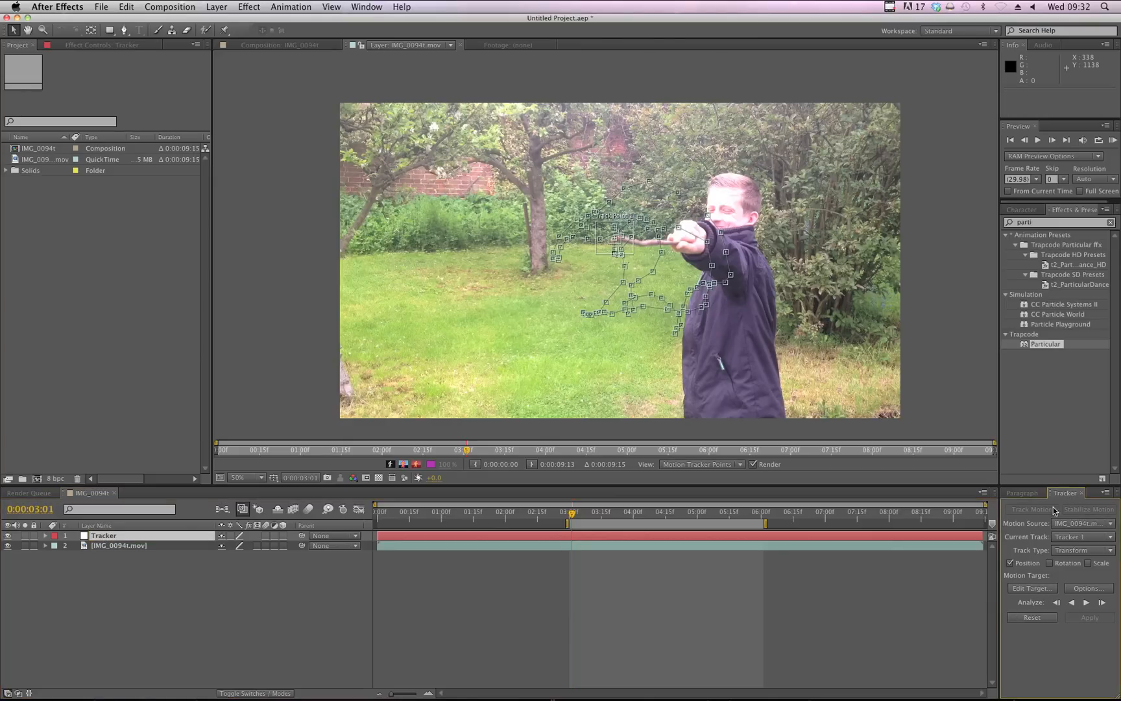
left_click(1031, 589)
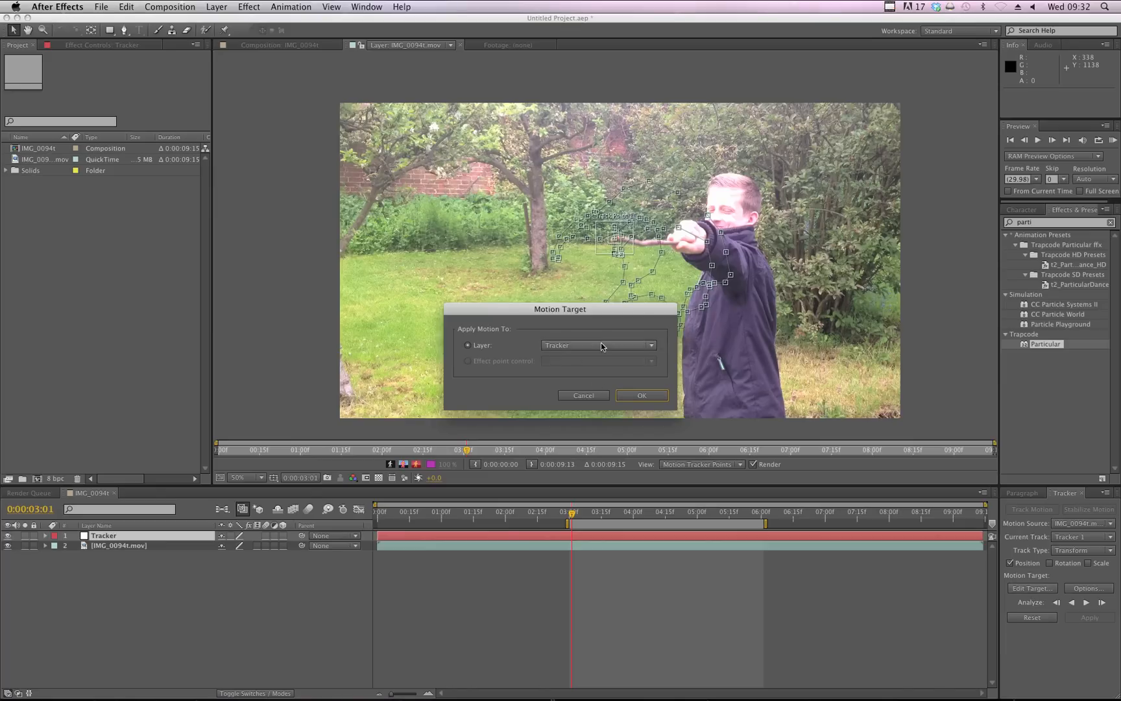
left_click(569, 346)
left_click(569, 357)
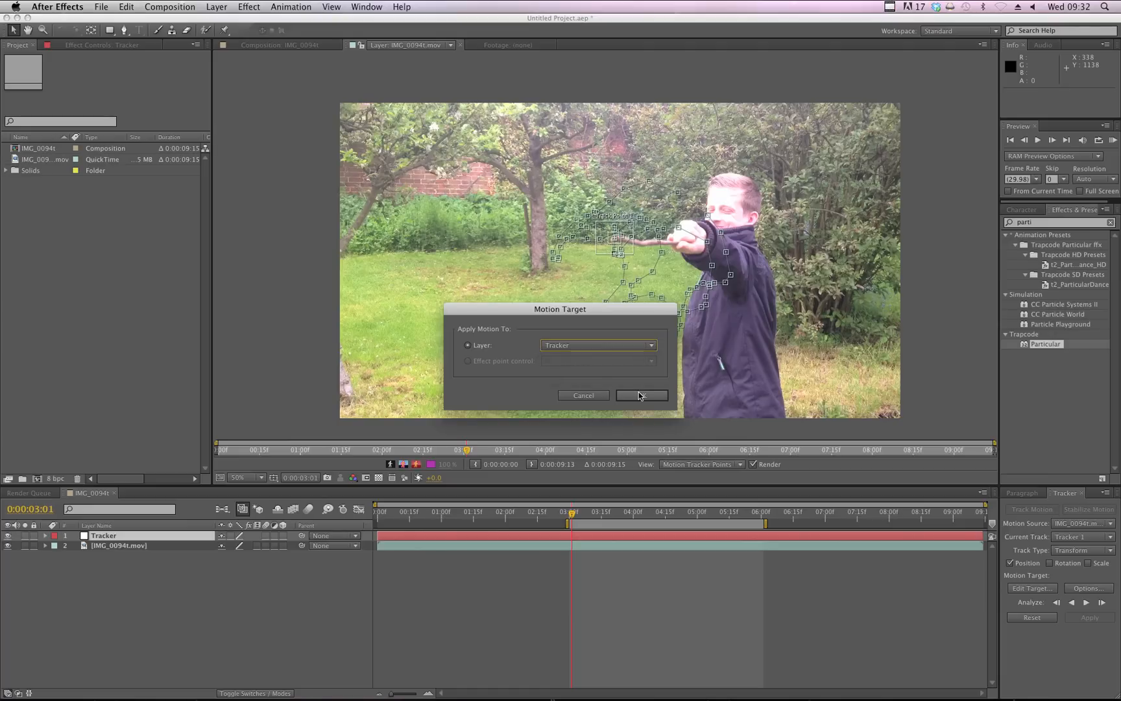
left_click(639, 395)
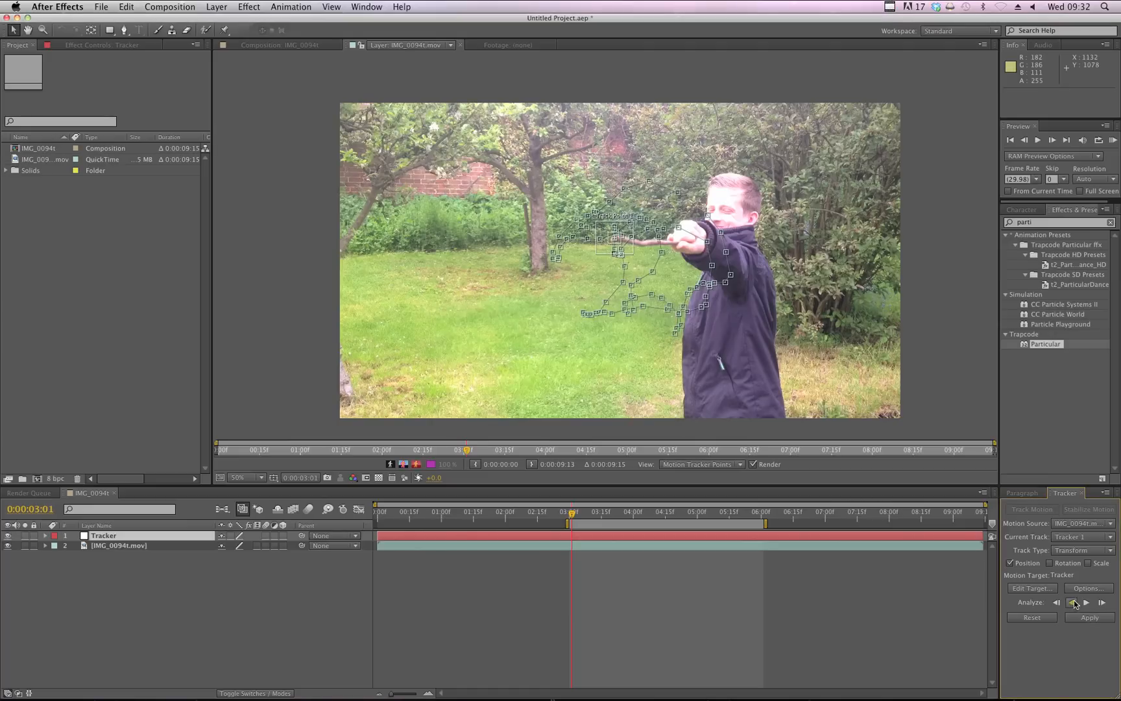
left_click(1090, 619)
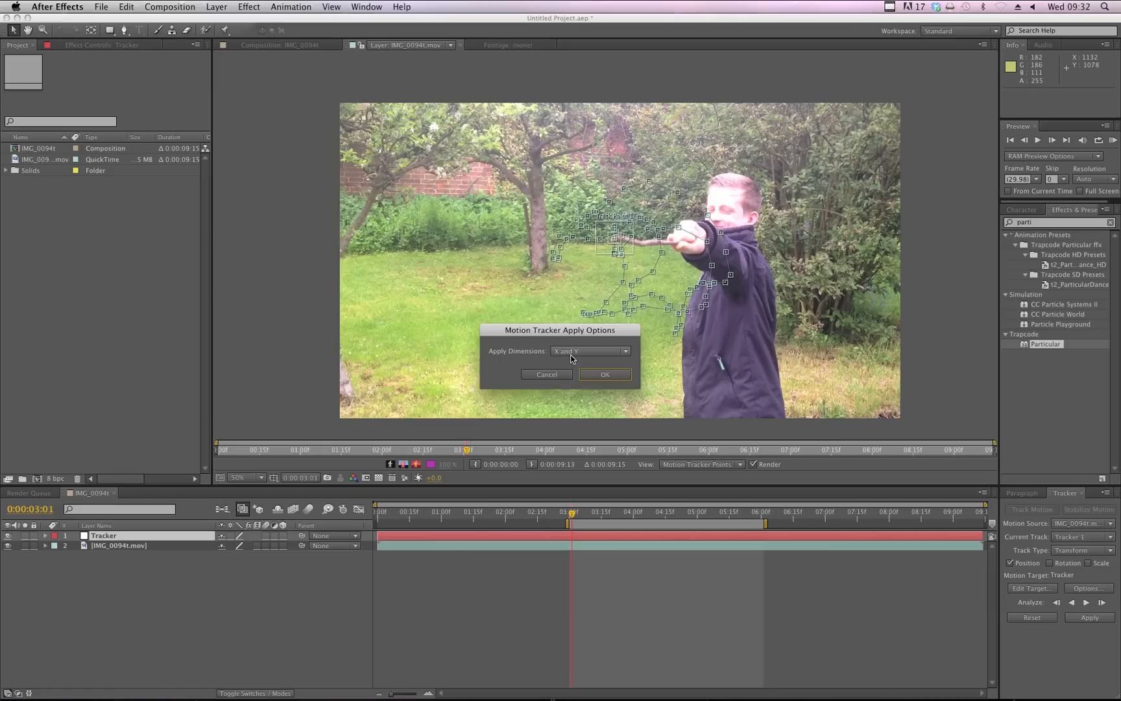
left_click(601, 377)
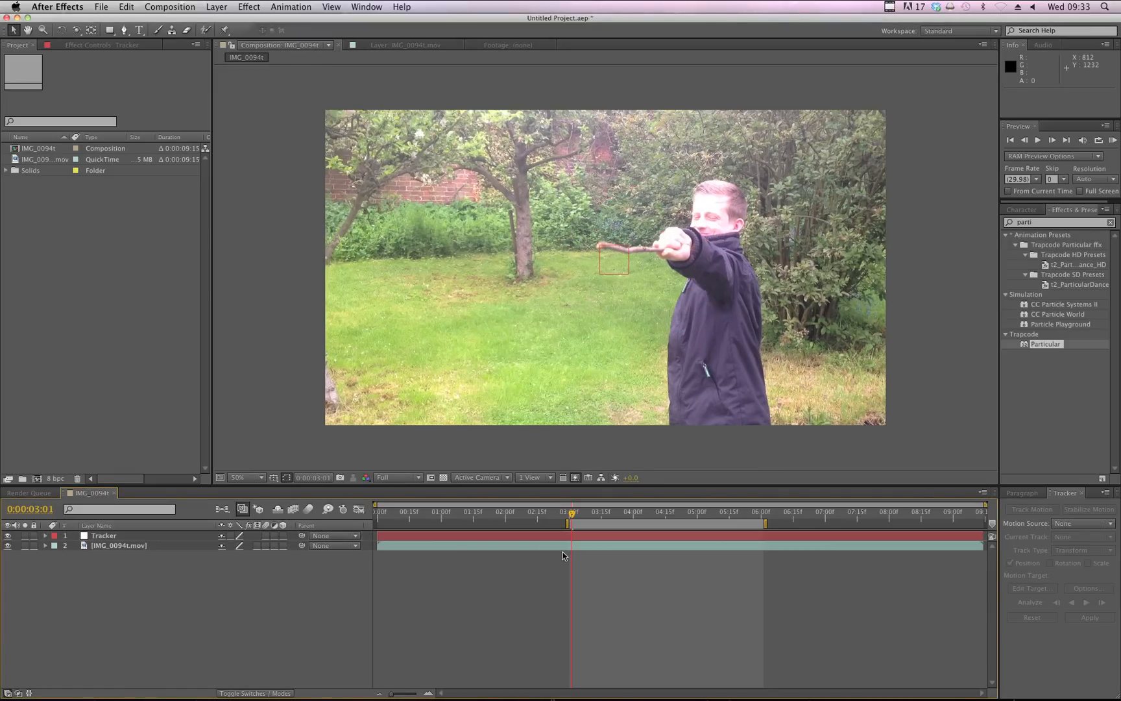
Move the playhead to 0:00:03:00 and add a black comp-sized solid layer named Particle E
mouse_move(573, 516)
left_mouse_down()
mouse_move(724, 527)
mouse_move(569, 513)
left_mouse_up()
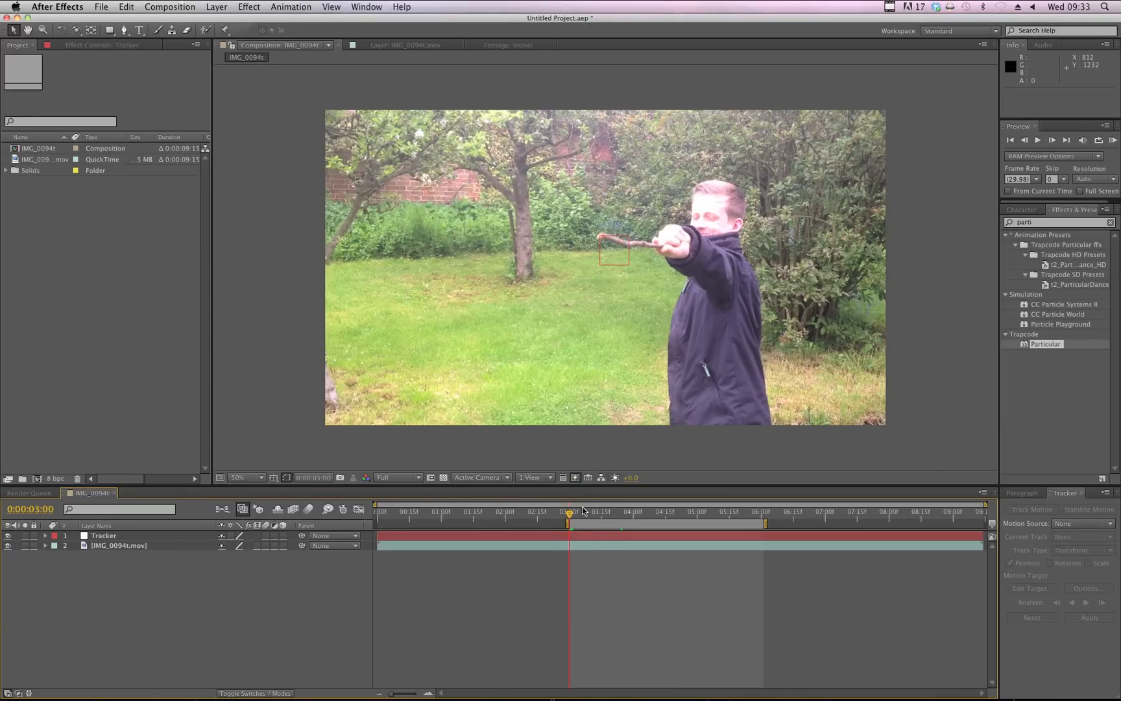
left_click(217, 6)
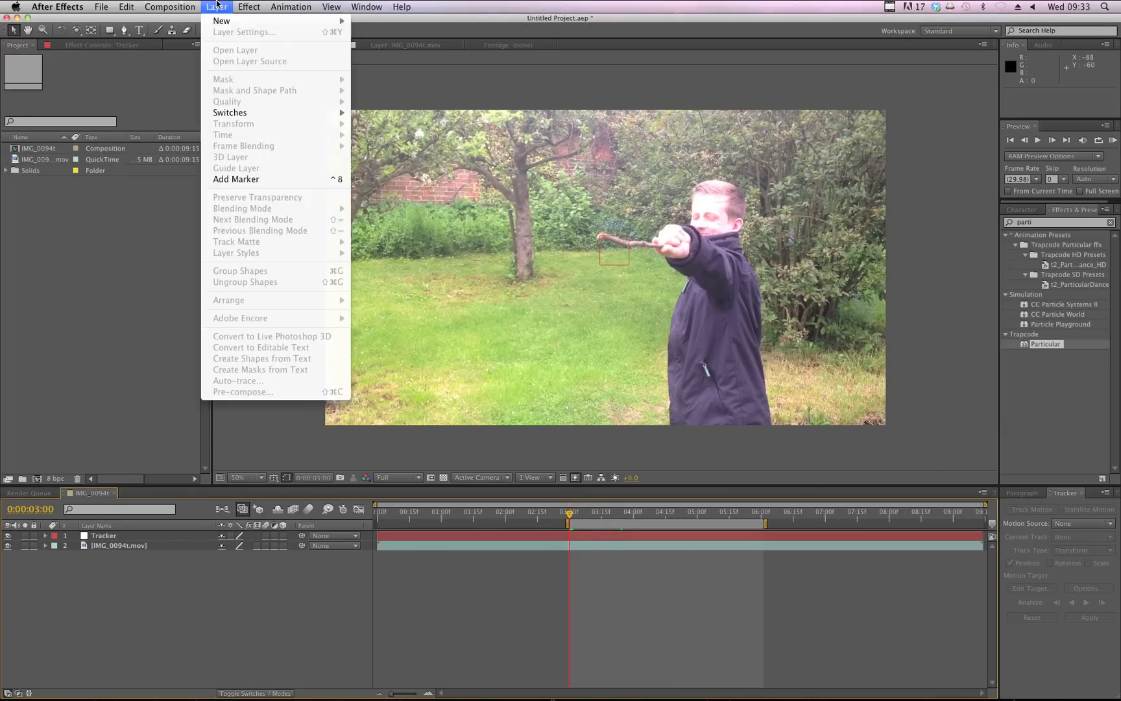
mouse_move(233, 26)
left_click(409, 35)
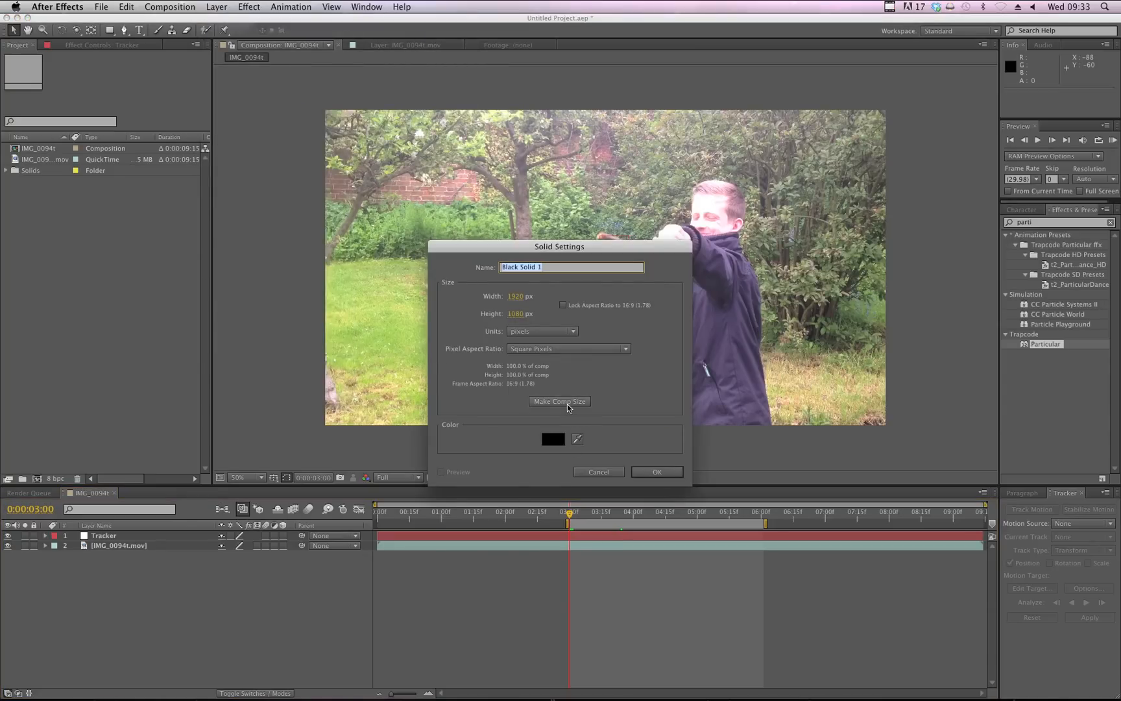
left_click(567, 403)
double_click(555, 270)
triple_click(556, 270)
type("Particle E")
key("Return")
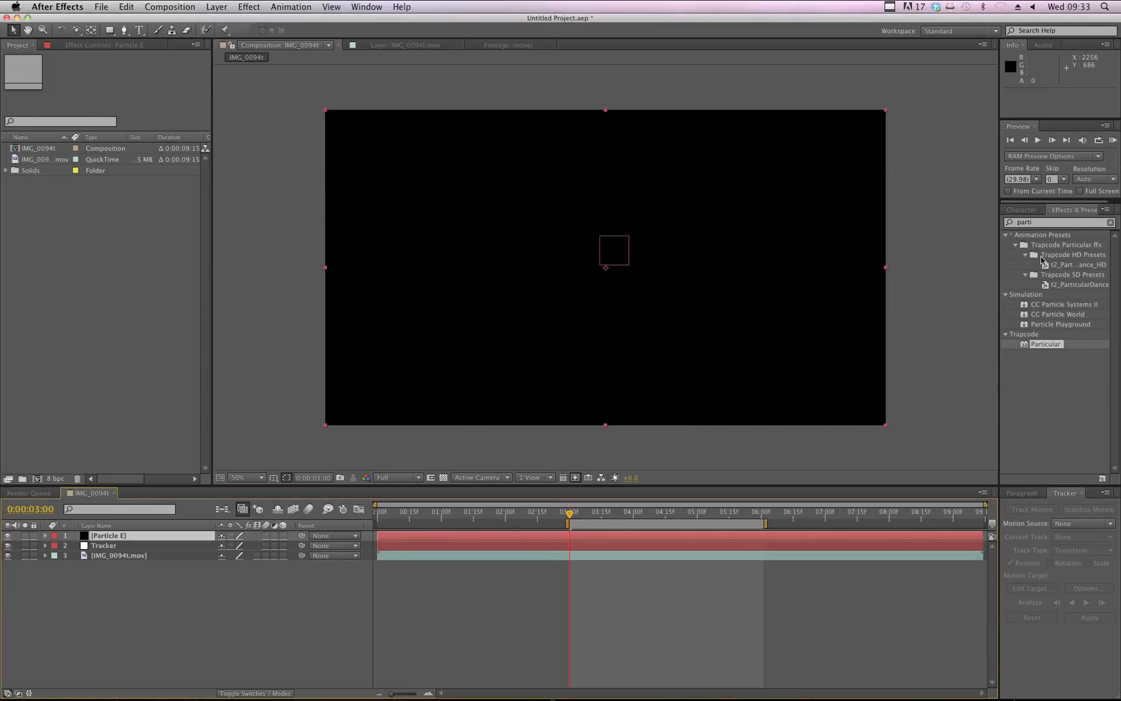
Search the effects for Particular and apply the Trapcode Particular effect to the Particle E solid
left_click(1041, 223)
type("pa")
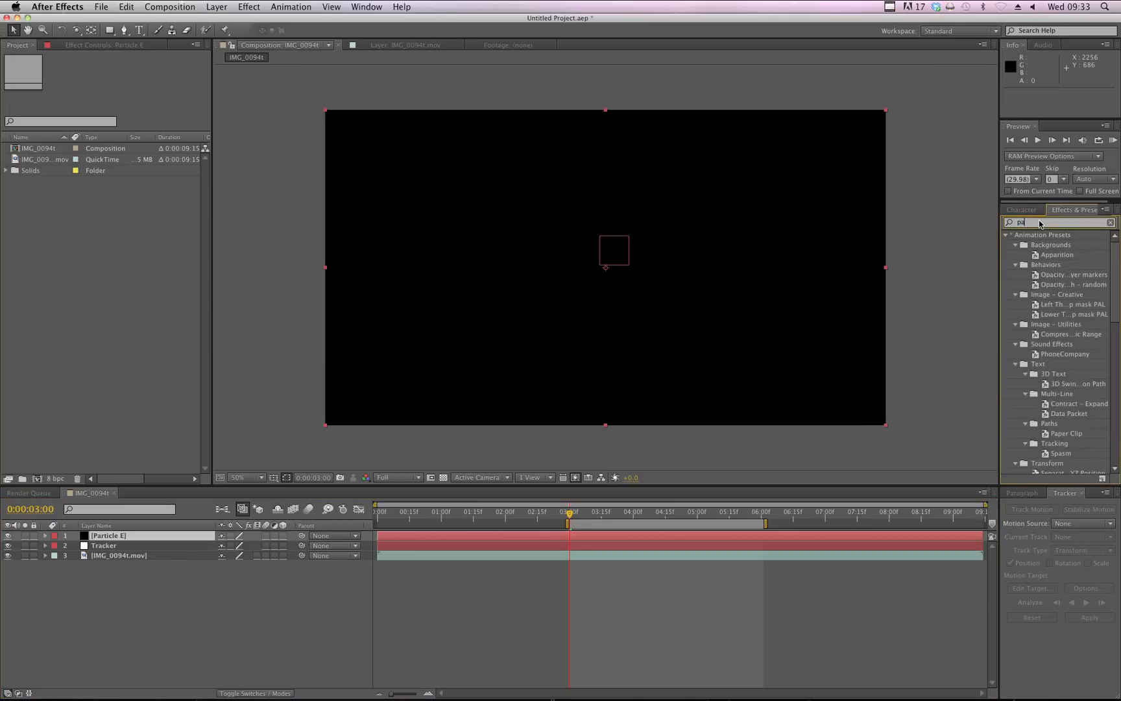
type("rticl")
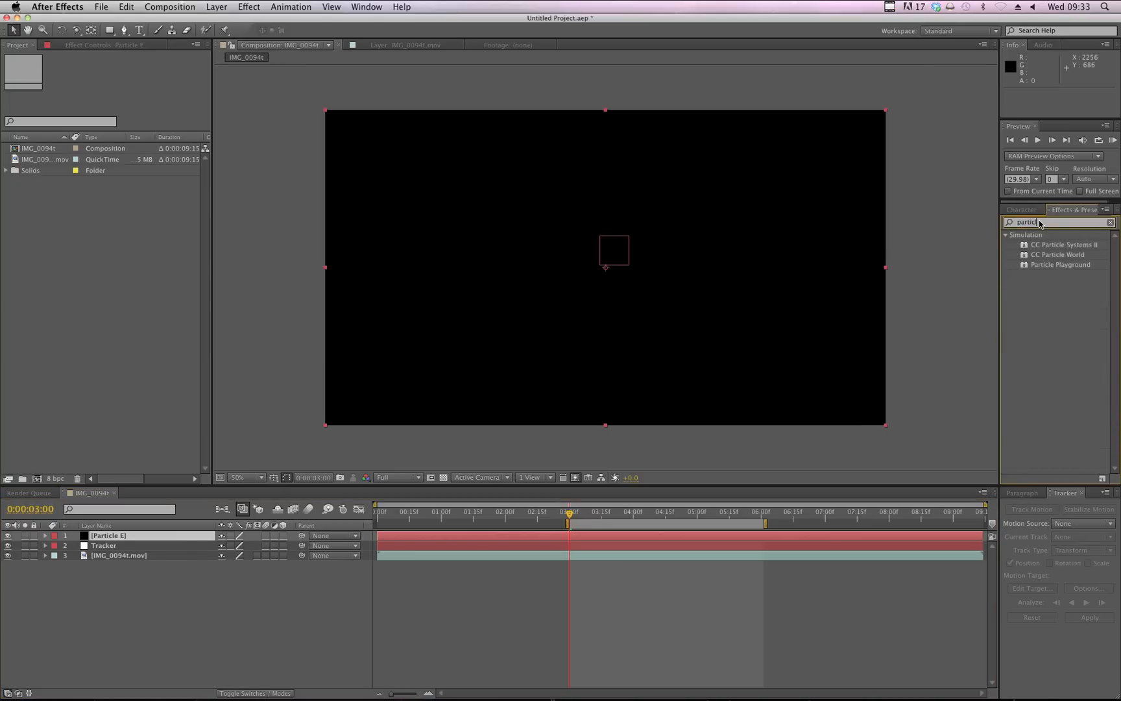
key("BackSpace")
left_click(1044, 345)
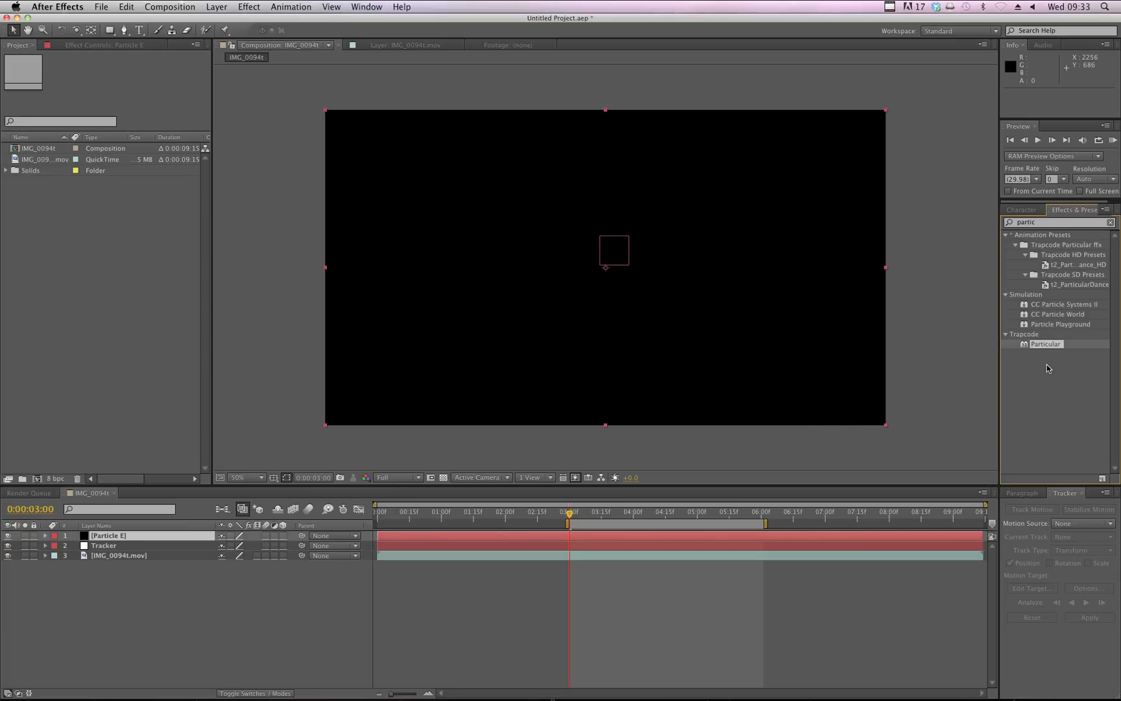
left_click_drag(1046, 345, 739, 312)
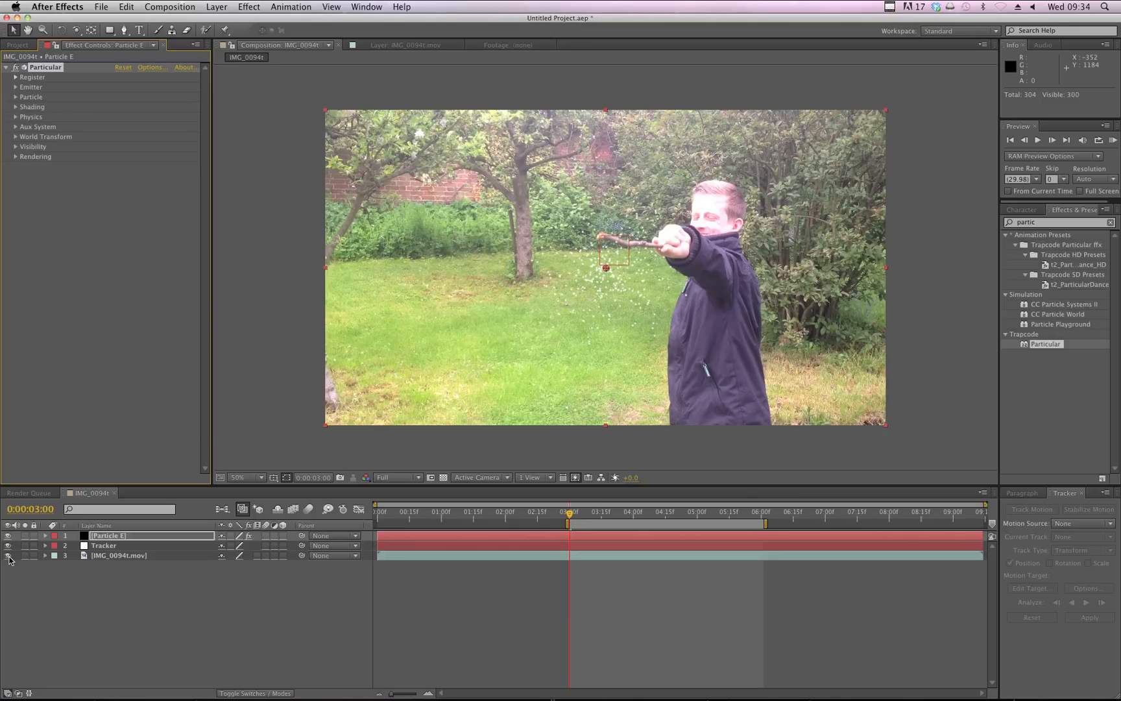
Hide the IMG_0094t.mov layer and set the Particular emitter's direction to Directional on Particle E
left_click(7, 555)
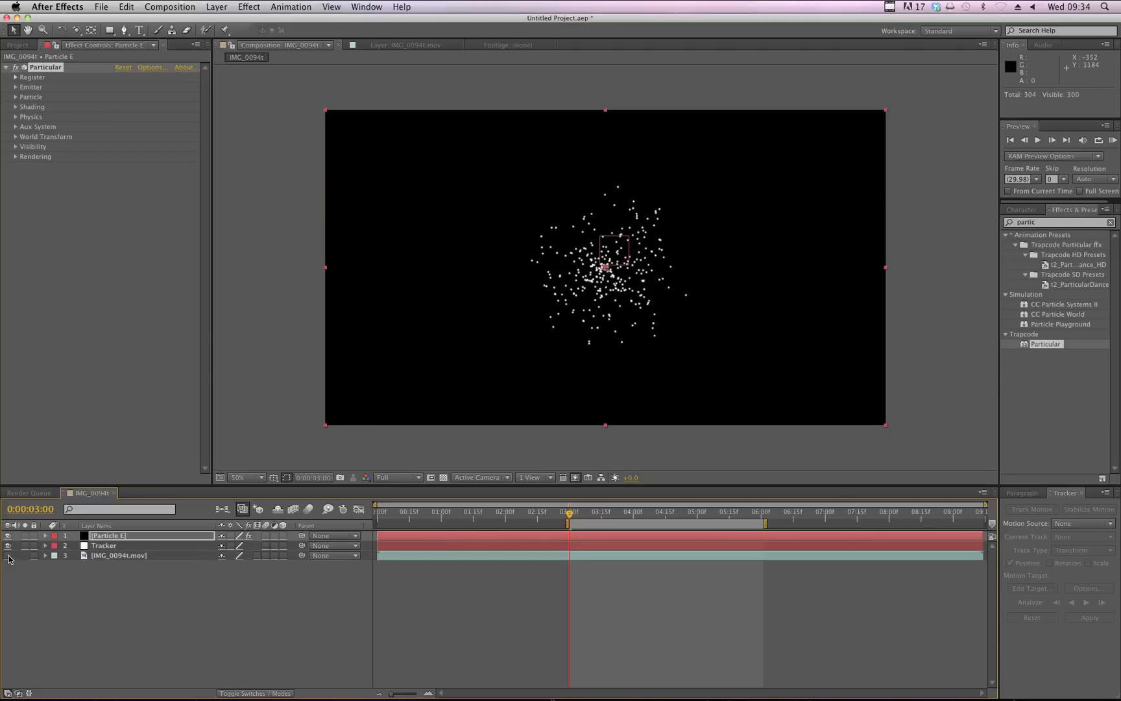
left_click_drag(569, 514, 621, 514)
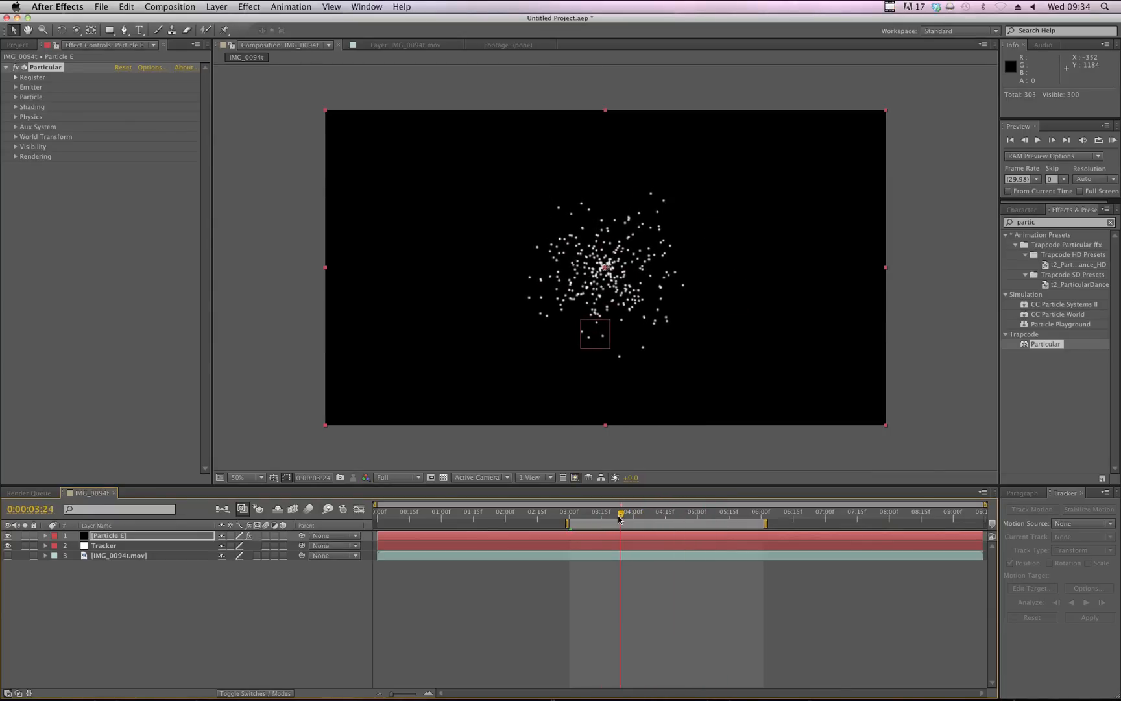
left_click(125, 539)
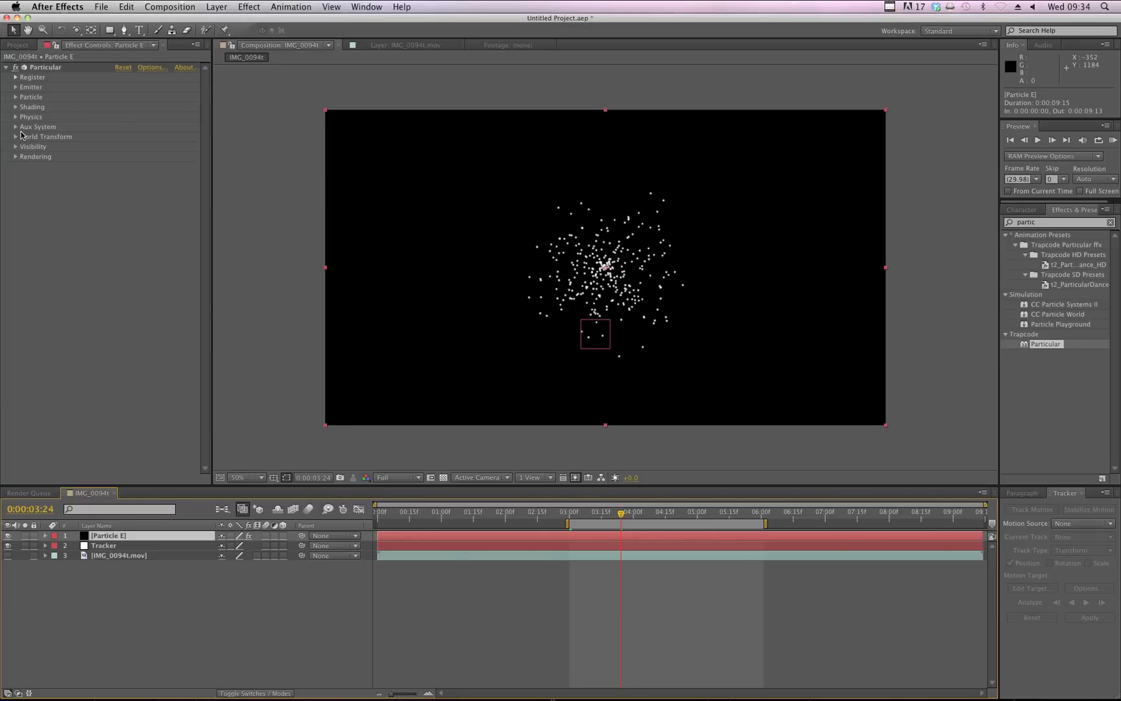
left_click(16, 87)
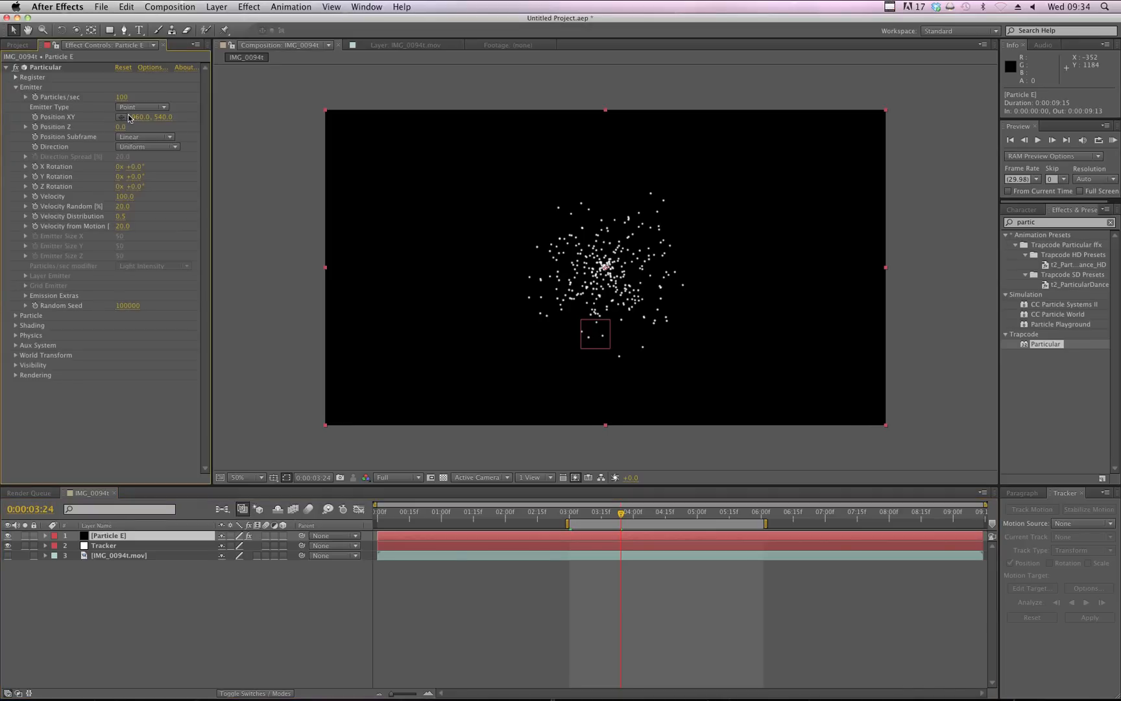
left_click(126, 148)
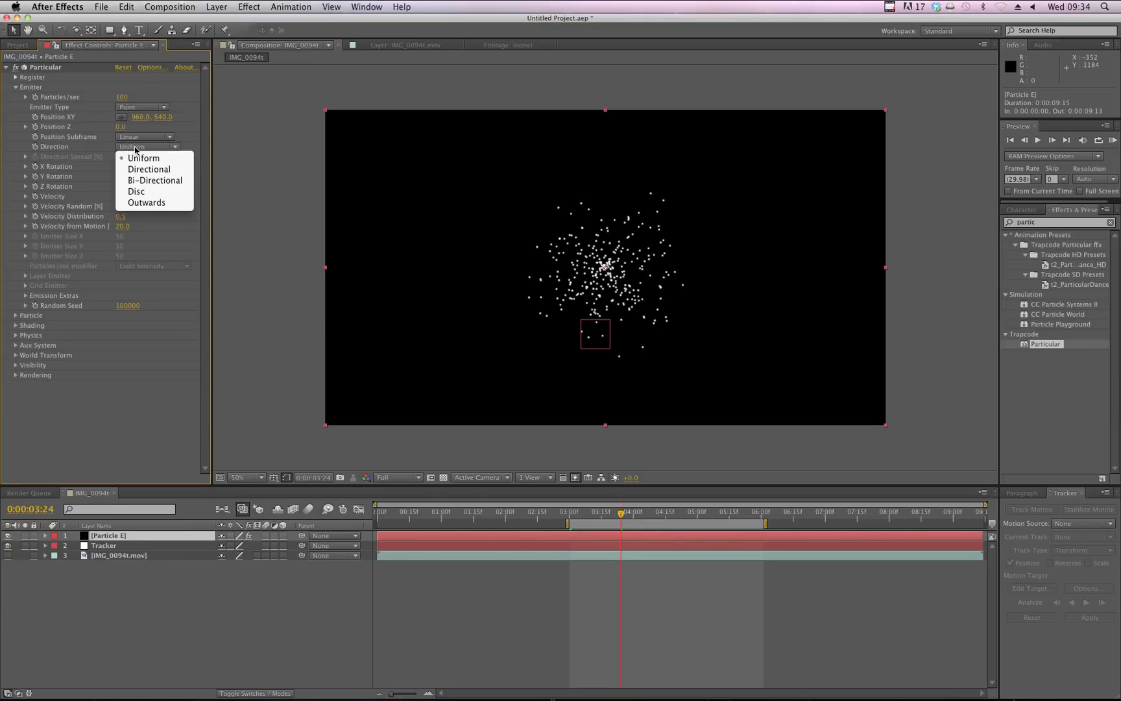
left_click(168, 170)
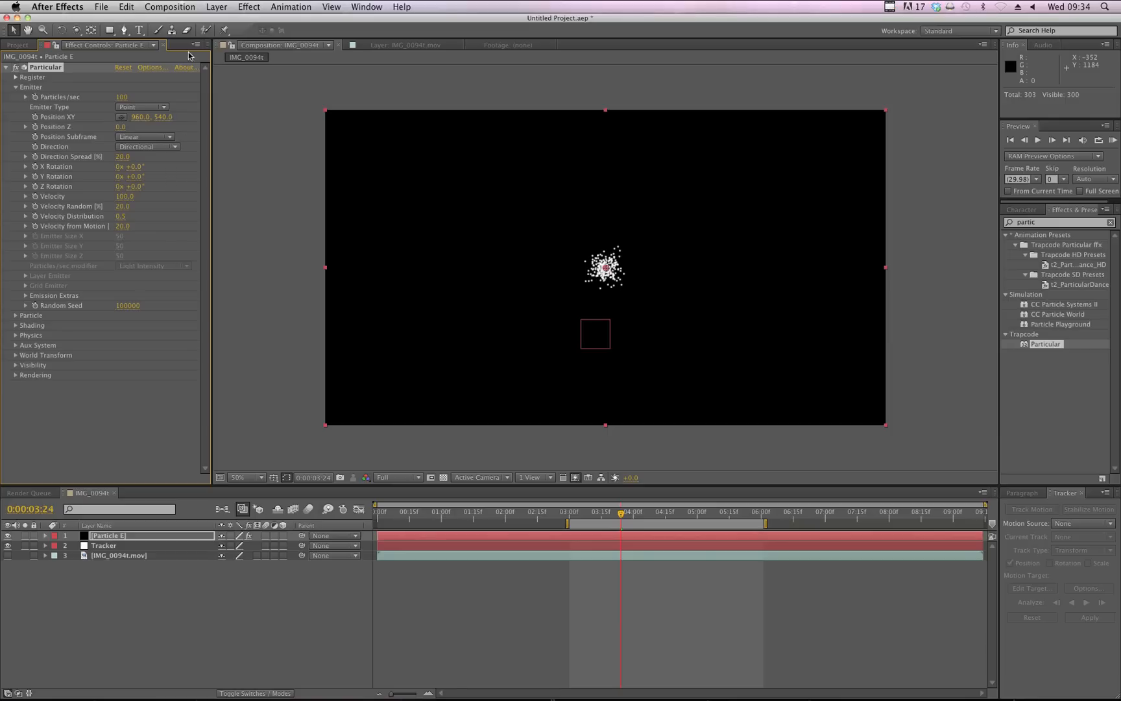
Add a two-node camera layer with the 28mm preset to the composition
left_click(216, 6)
mouse_move(221, 21)
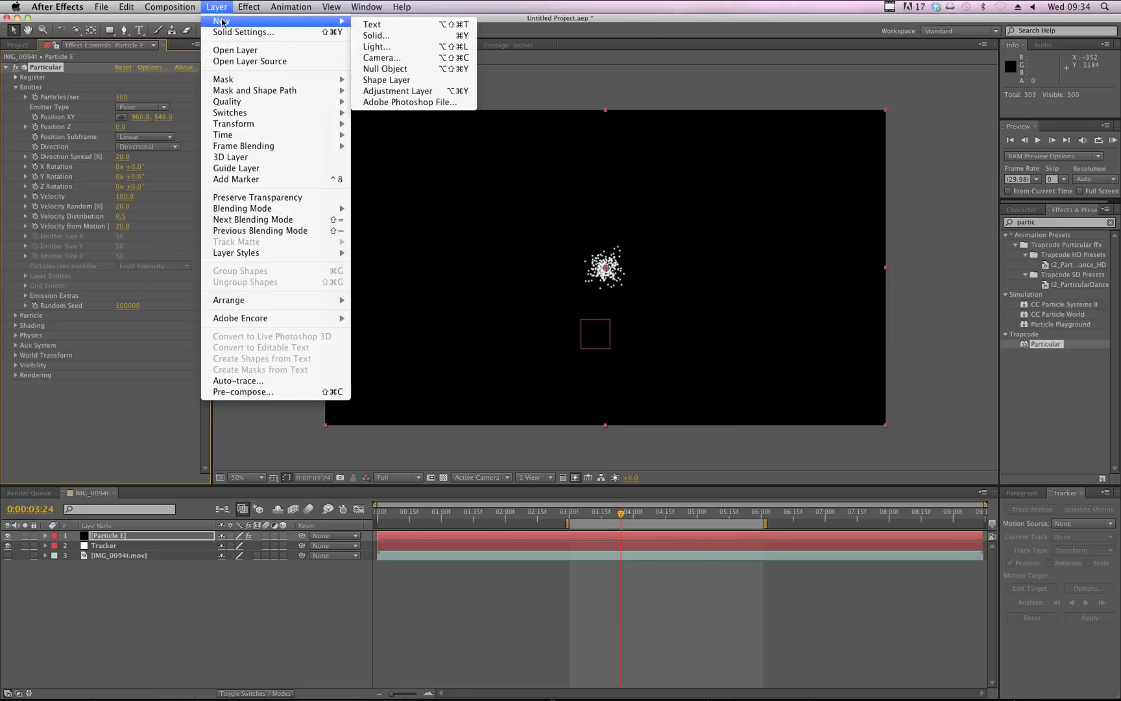
left_click(384, 58)
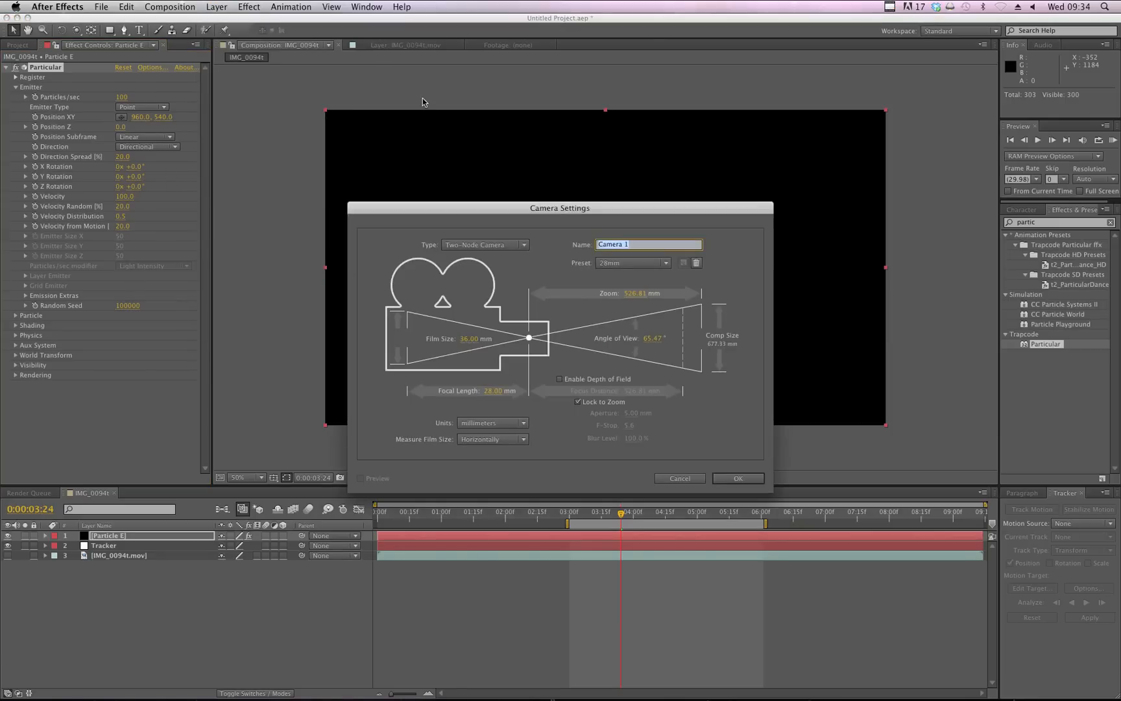
left_click(740, 480)
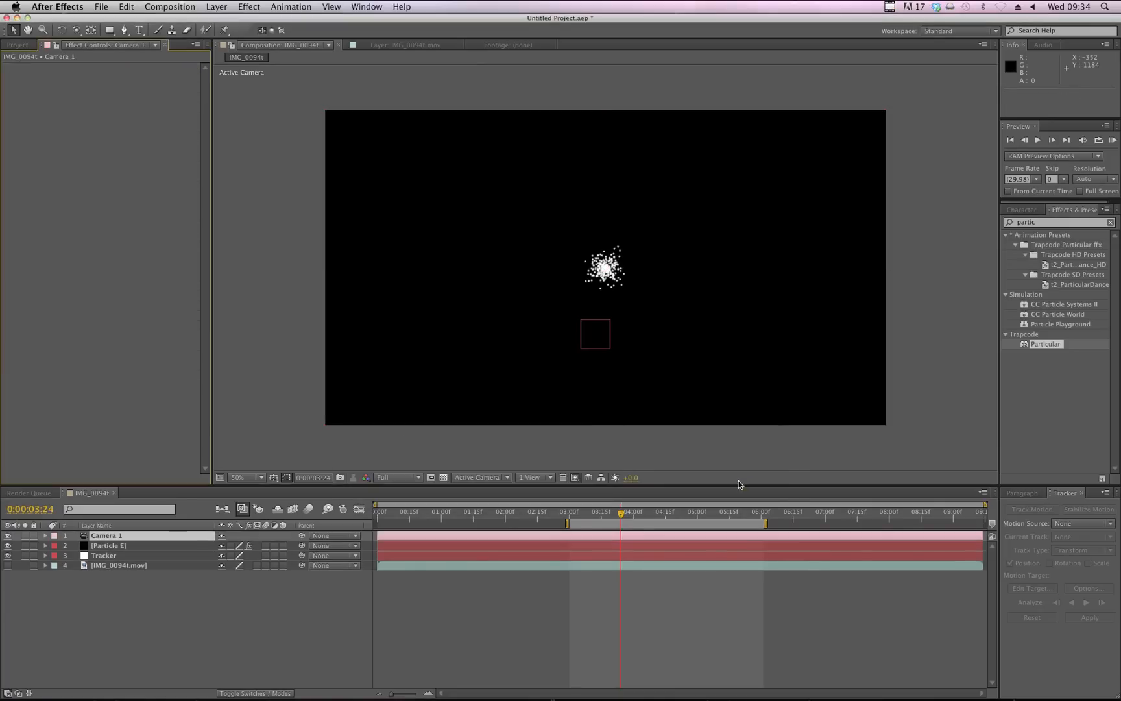
Orbit Camera 1 with the Orbit Camera Tool to preview the particle stream from the side, then return to the front view at 0:00:03:00
left_click(76, 30)
left_click(118, 32)
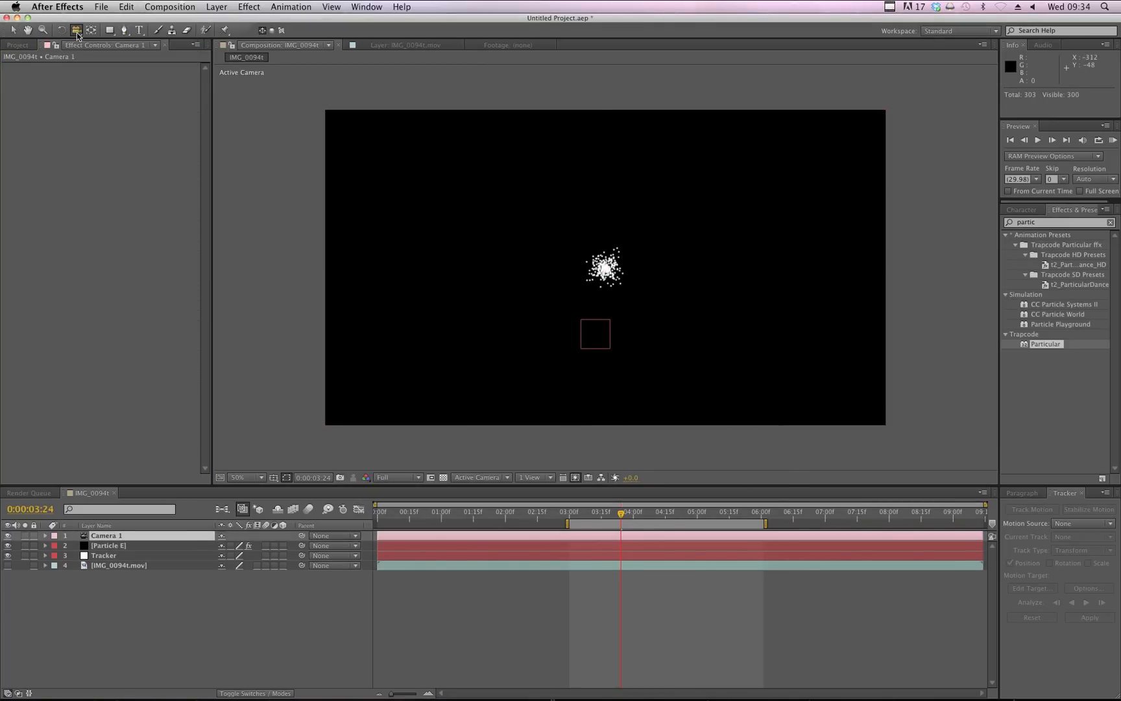
left_click(77, 32)
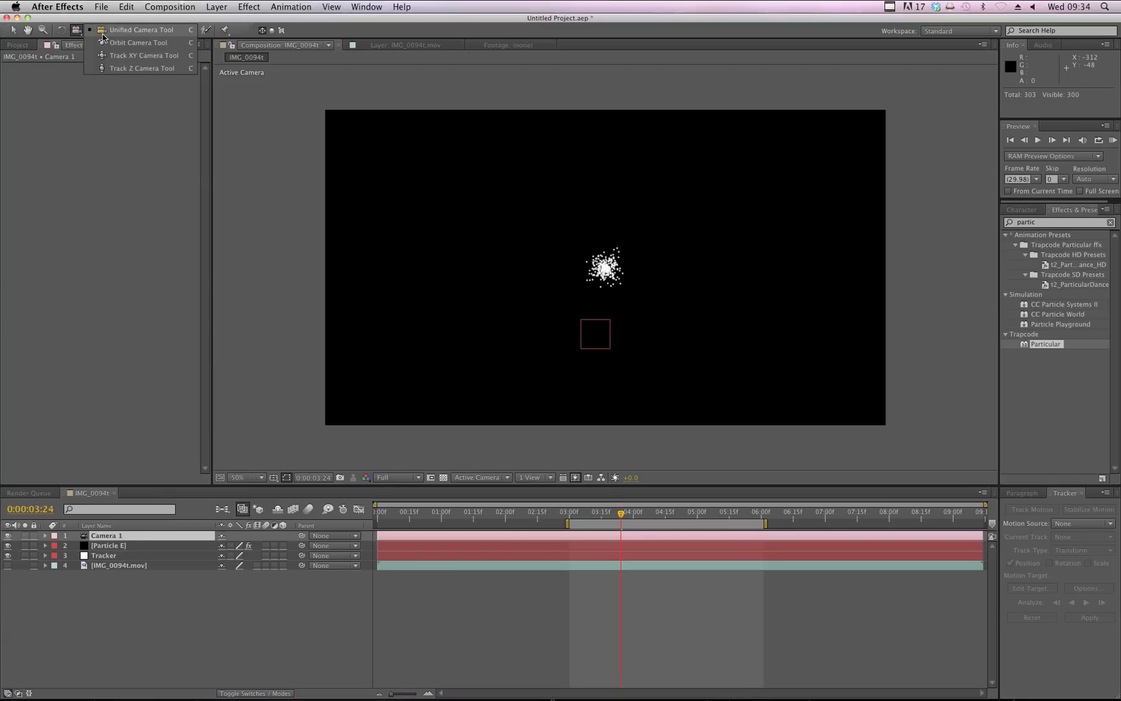
left_click(139, 42)
key("c")
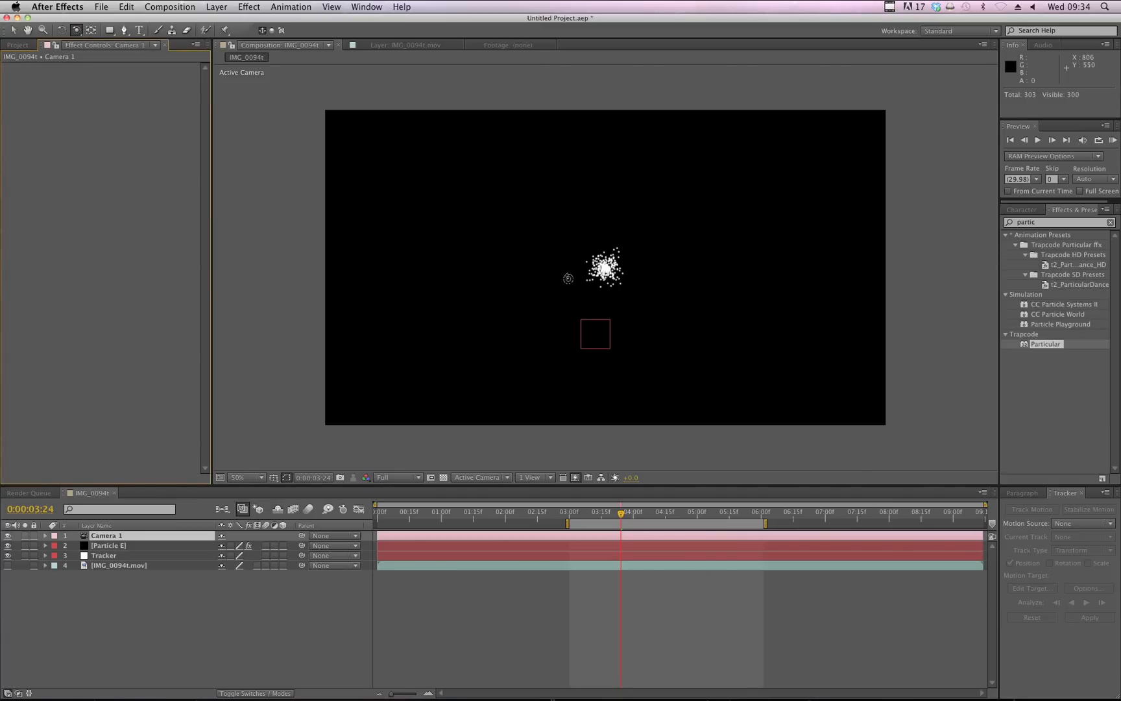
left_click_drag(589, 264, 695, 266)
left_click(575, 517)
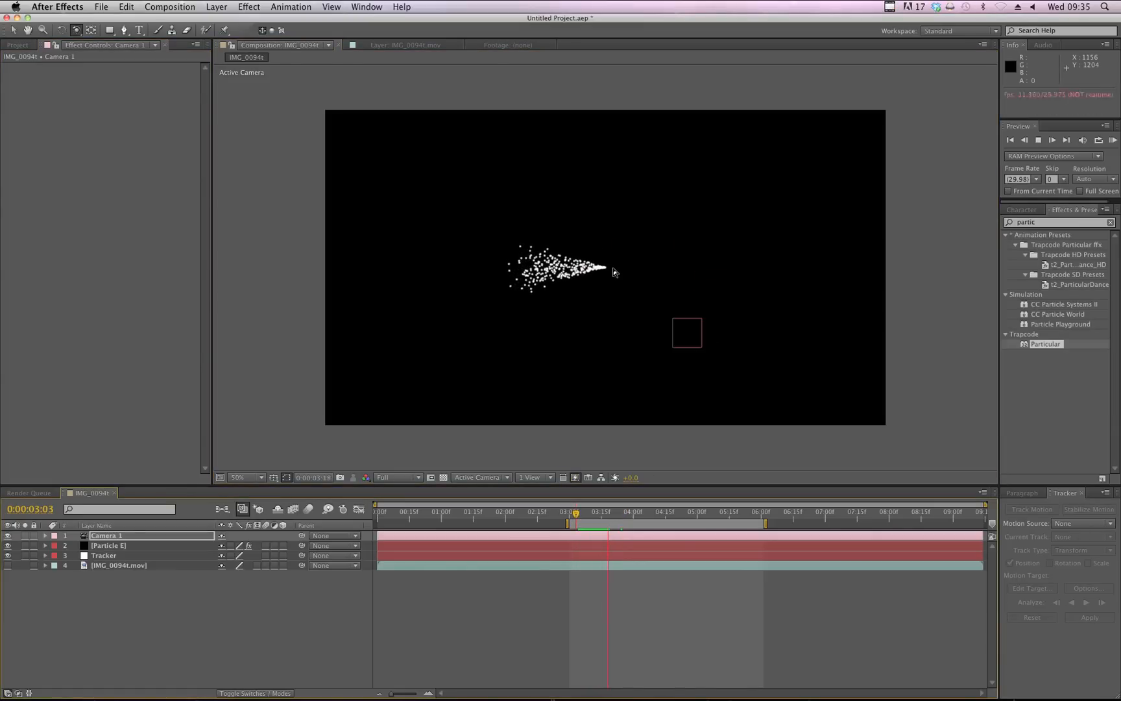
key("space")
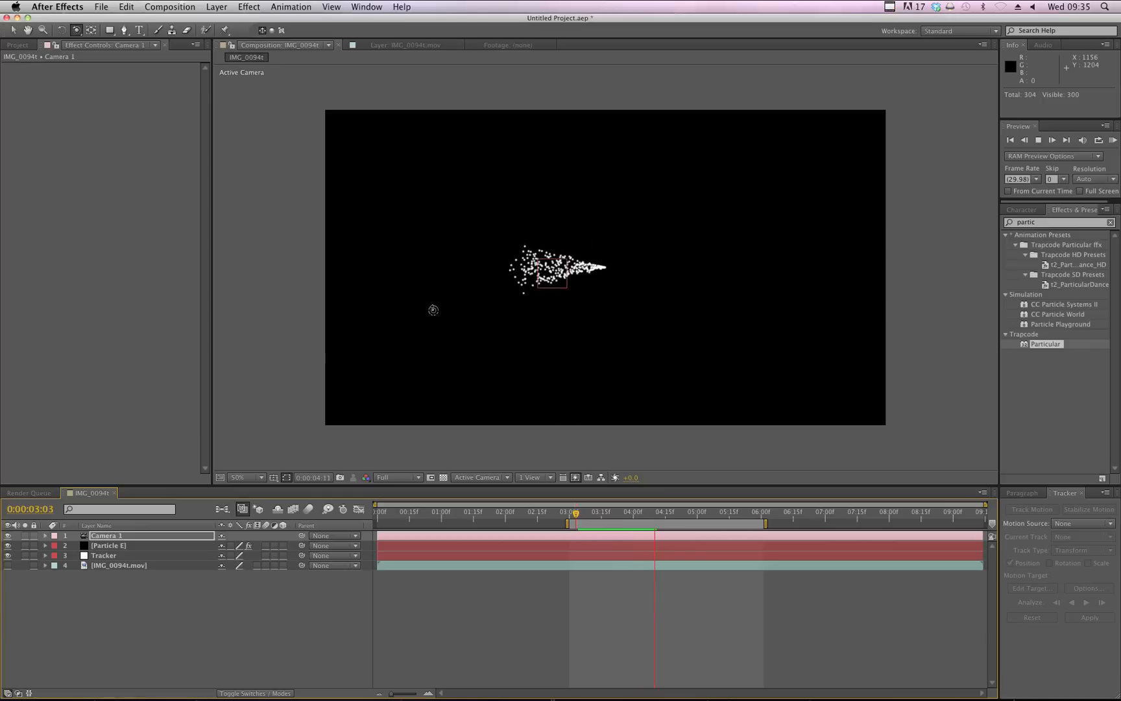
left_click_drag(639, 294, 534, 296)
left_click(571, 517)
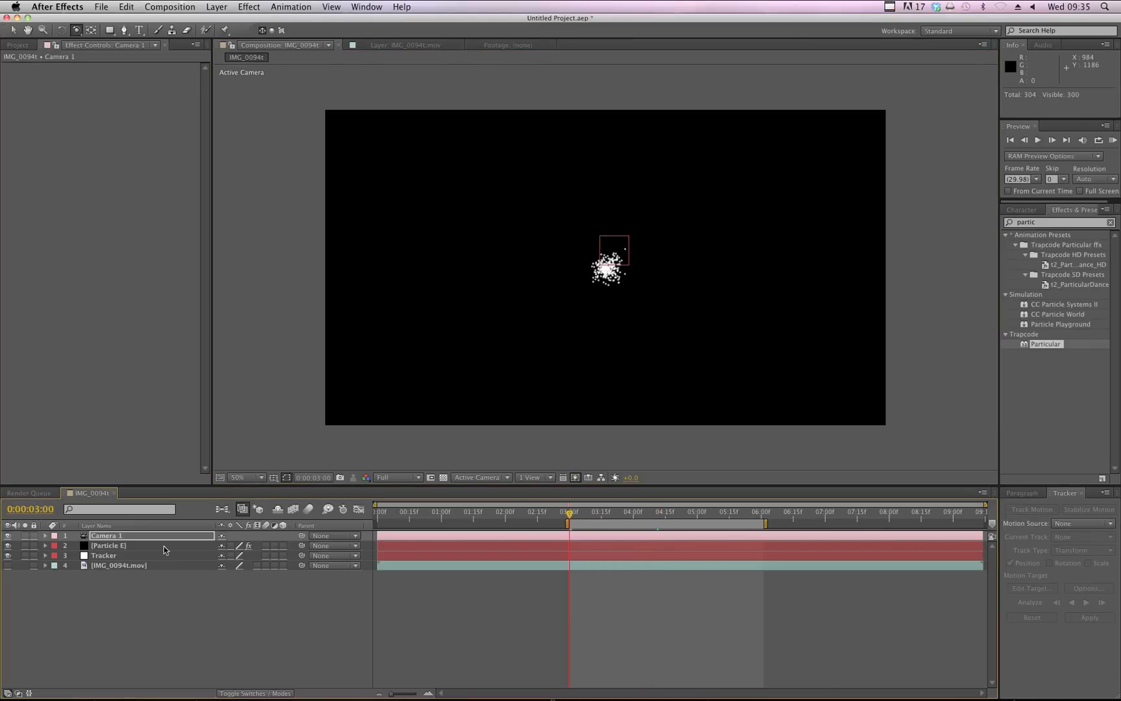
Set the Particle E emitter's velocity to -490 and preview the particles from the front view
left_click(122, 546)
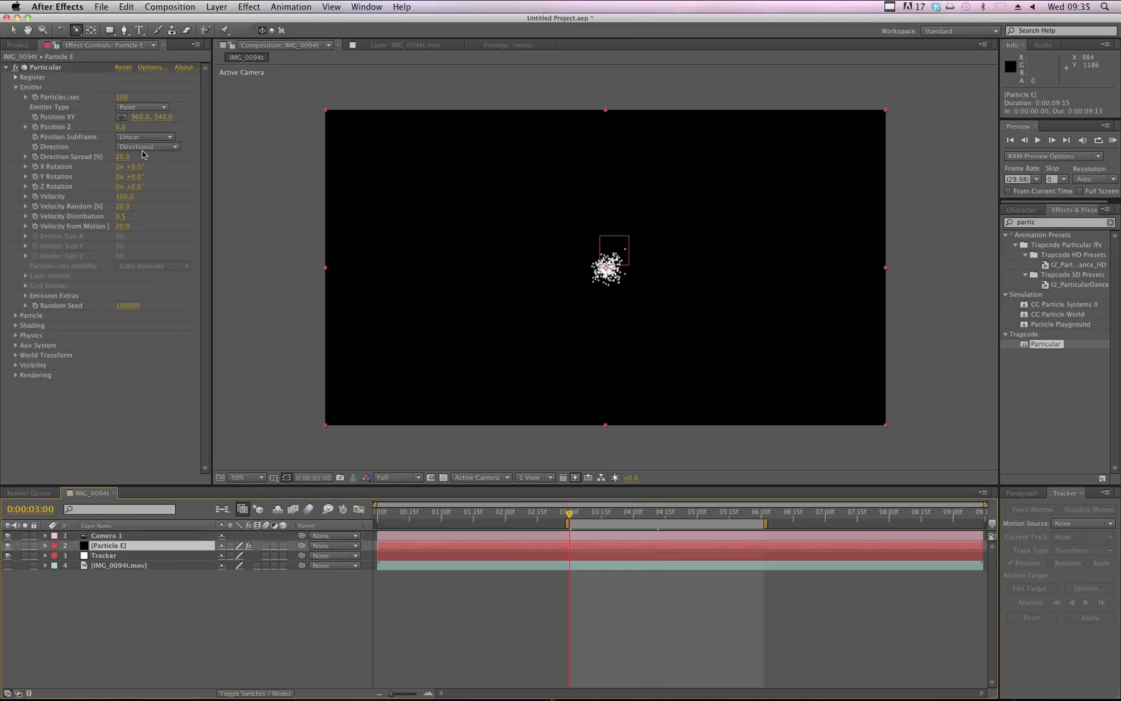
left_click_drag(606, 336, 653, 351)
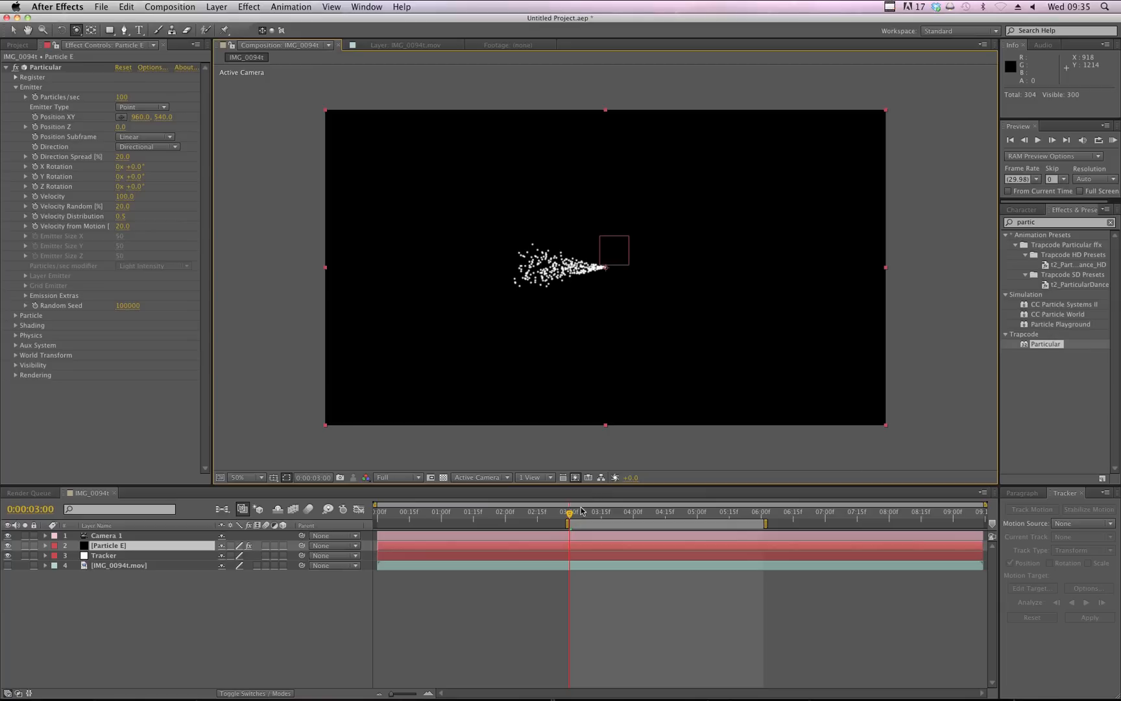
mouse_move(569, 516)
left_mouse_down()
mouse_move(593, 517)
mouse_move(571, 516)
left_mouse_up()
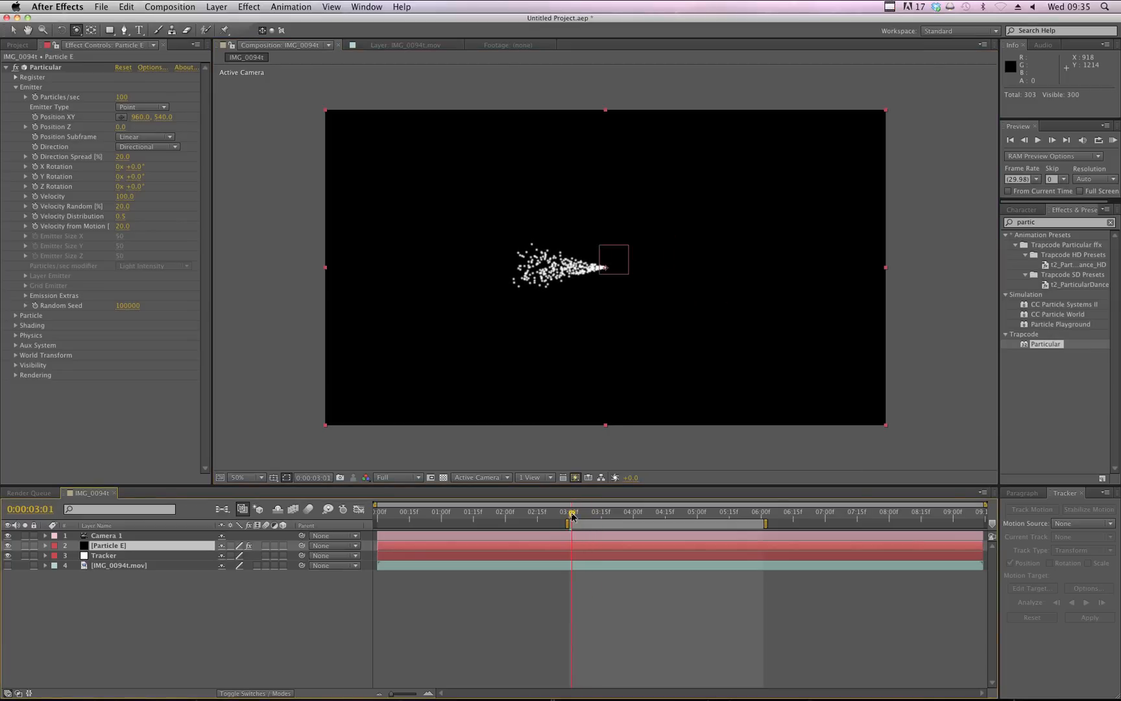
mouse_move(743, 323)
left_mouse_down()
mouse_move(617, 323)
mouse_move(761, 320)
left_mouse_up()
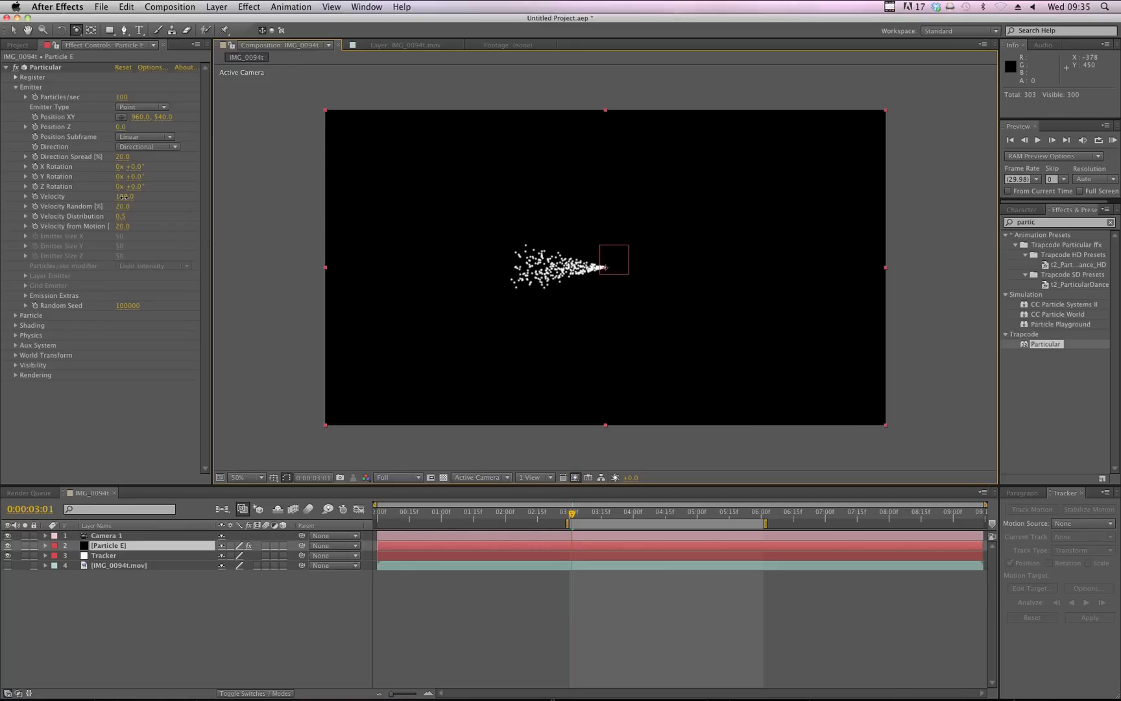
left_click_drag(123, 196, 92, 206)
left_click_drag(678, 333, 566, 338)
key("space")
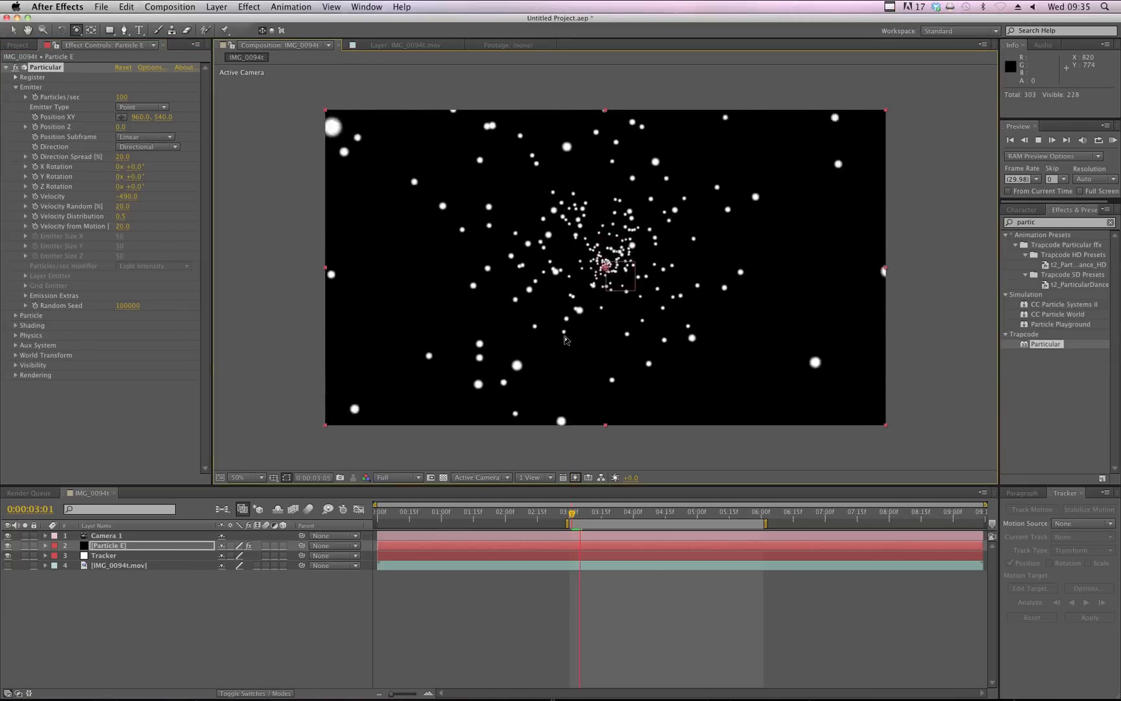
key("space")
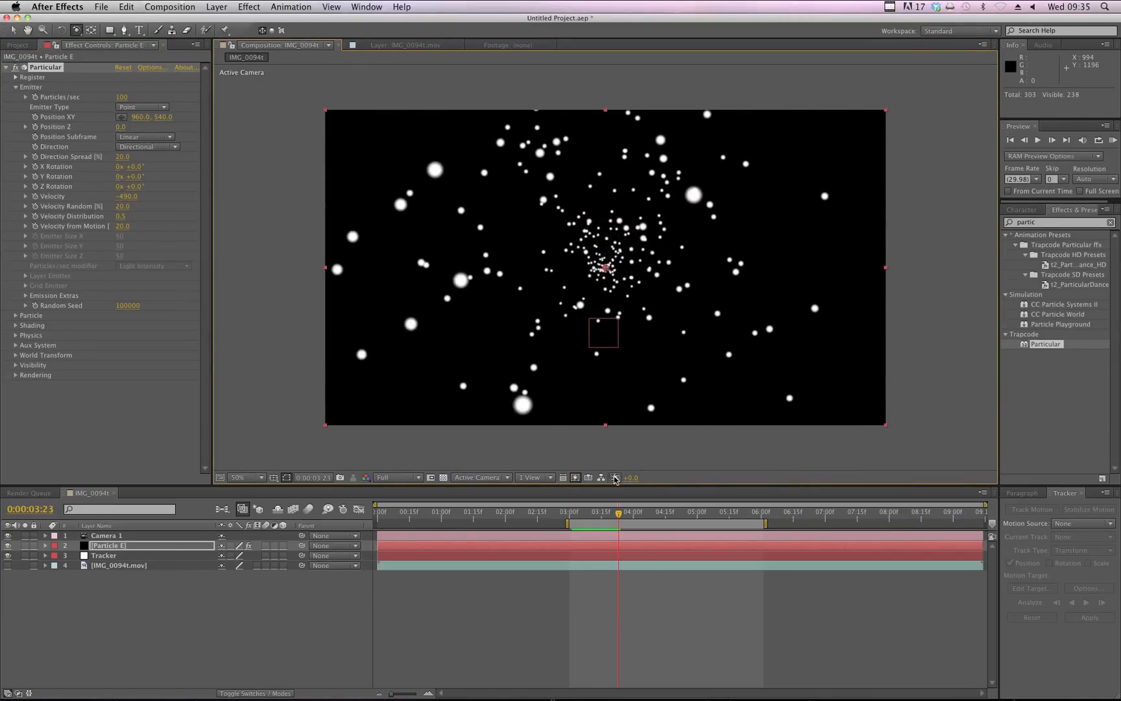
Preview the directional particle stream, then delete the Camera 1 layer from the composition
key("space")
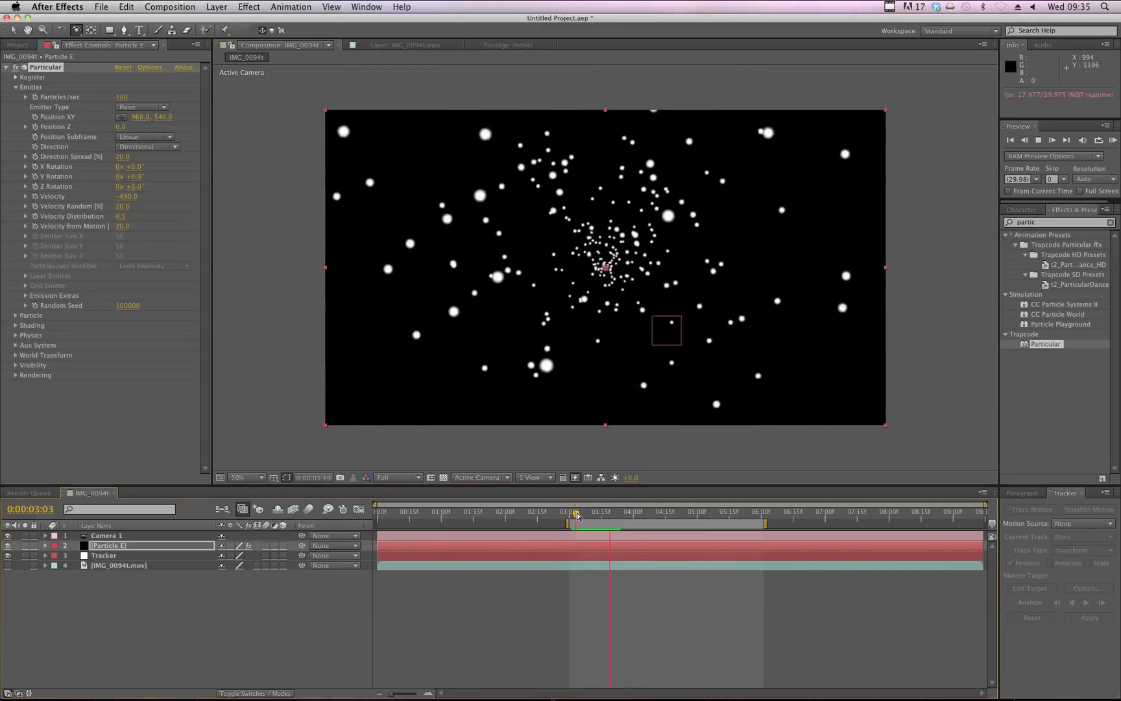
key("space")
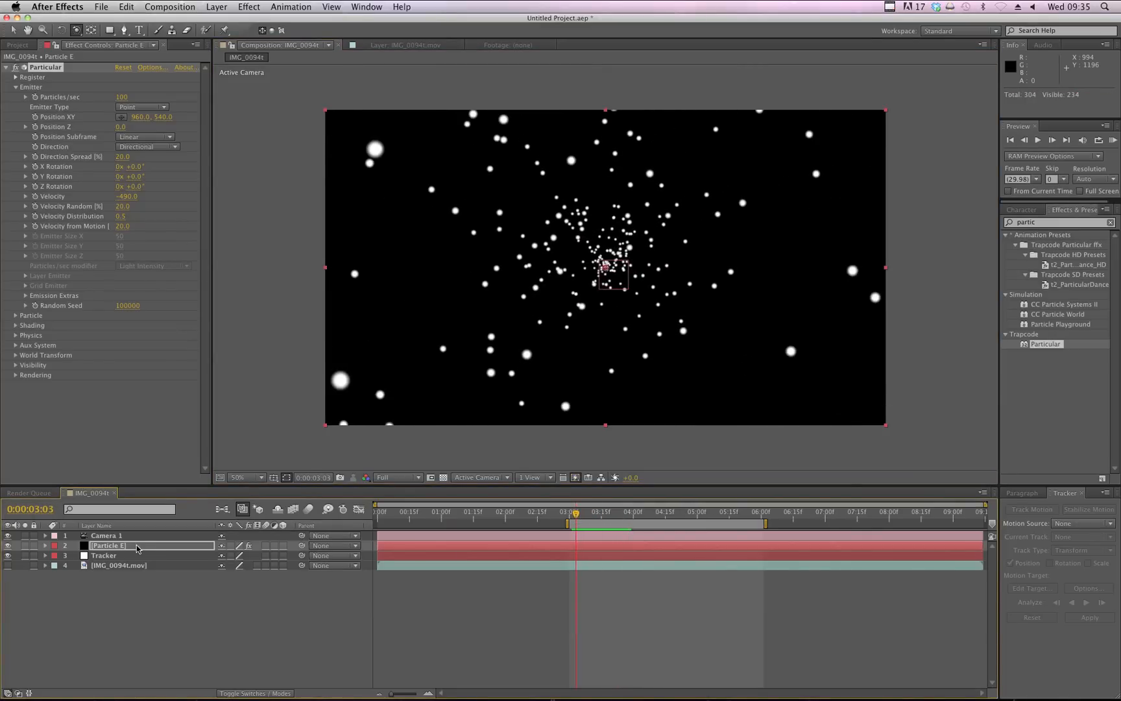
left_click(107, 536)
key("Delete")
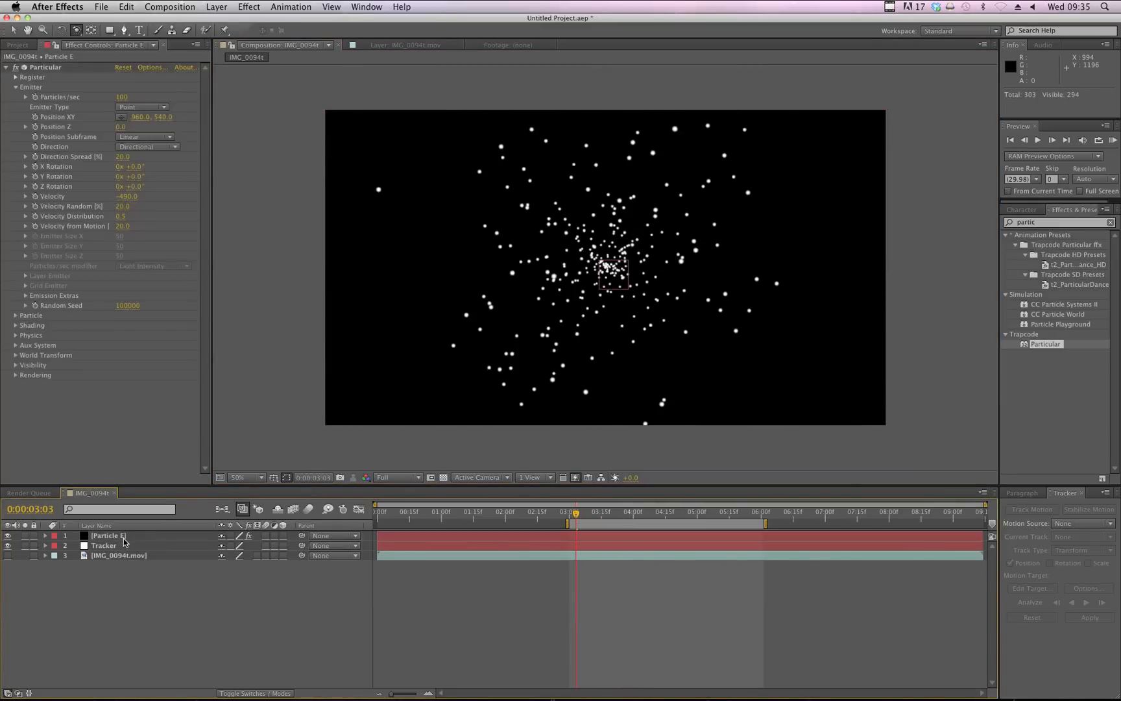
Set the Particle E emitter's Velocity to -820 and its Direction Spread to 0
left_click_drag(130, 198, 166, 200)
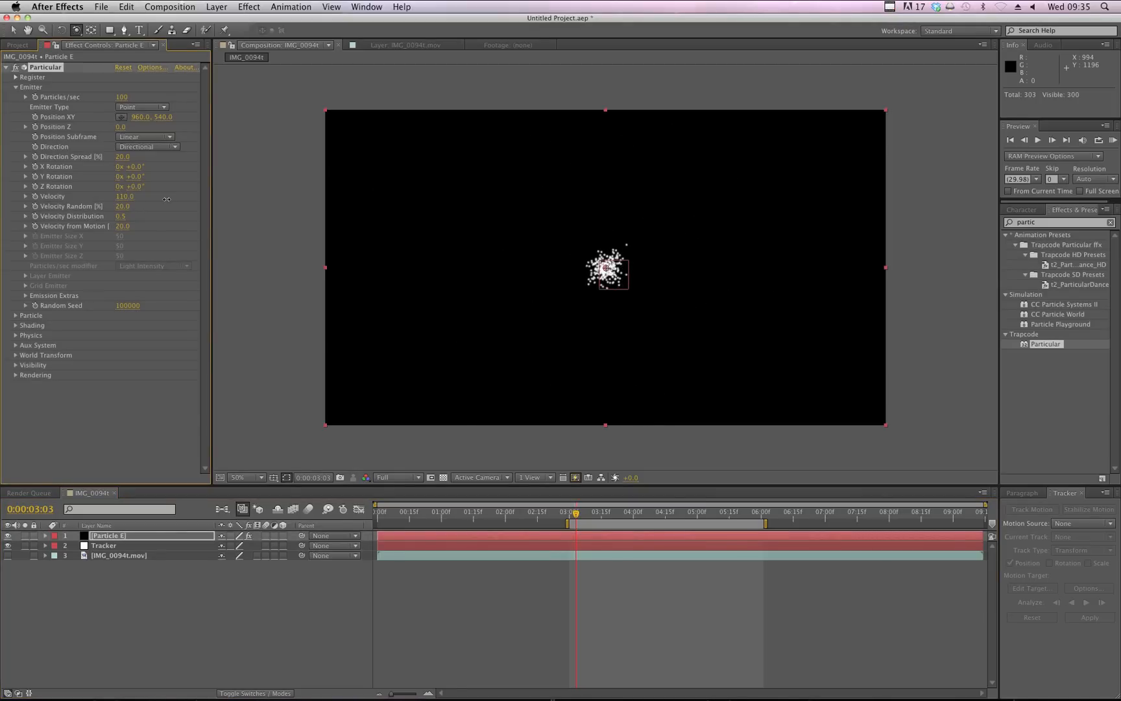
left_click_drag(167, 199, 118, 205)
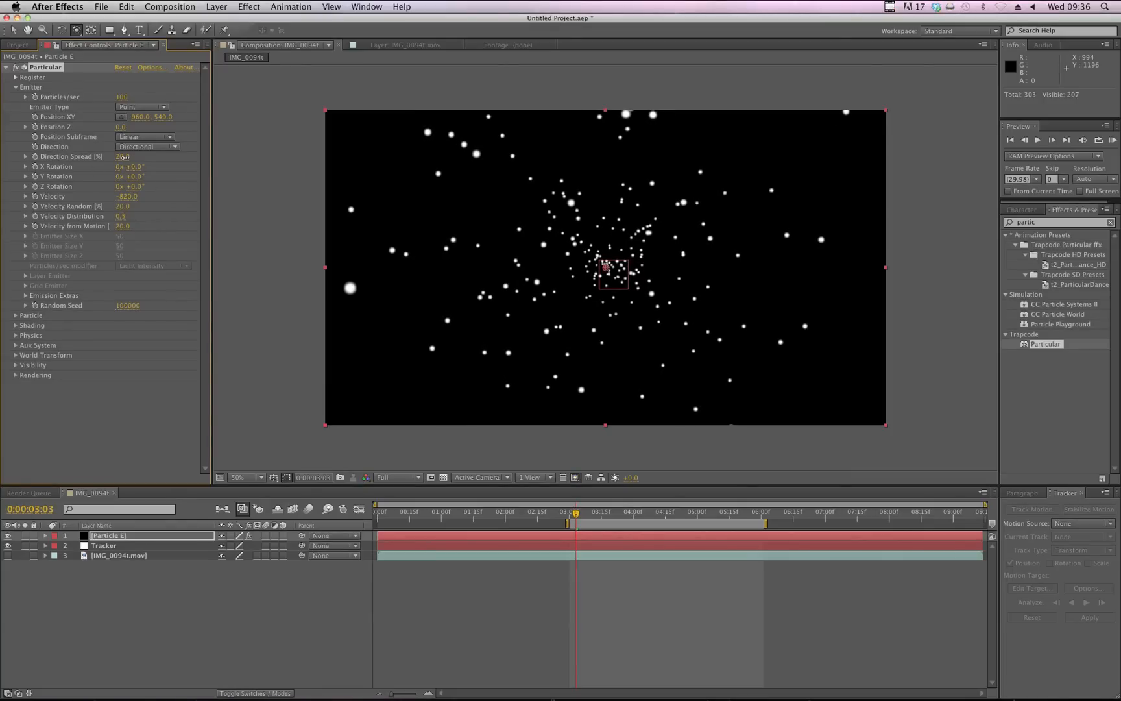
left_click_drag(122, 157, 118, 164)
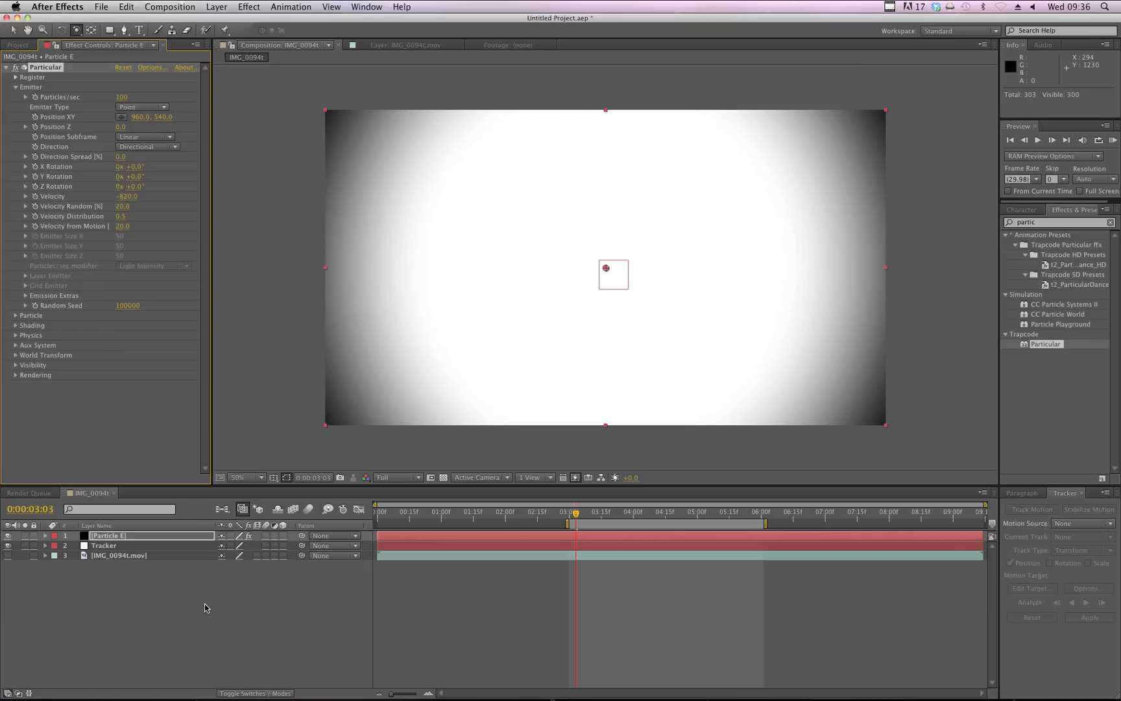
Add a new camera layer above Particle E and orbit it to view the particle stream diagonally from the side
left_click(144, 594)
left_click(148, 539)
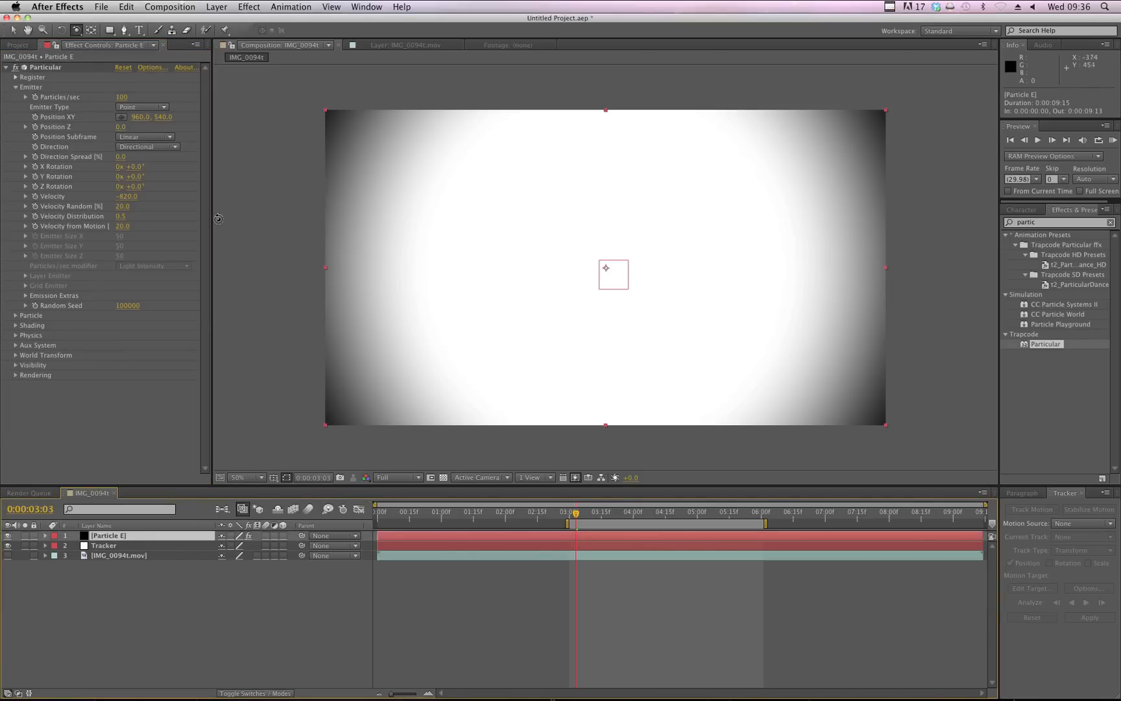
left_click(217, 5)
mouse_move(217, 24)
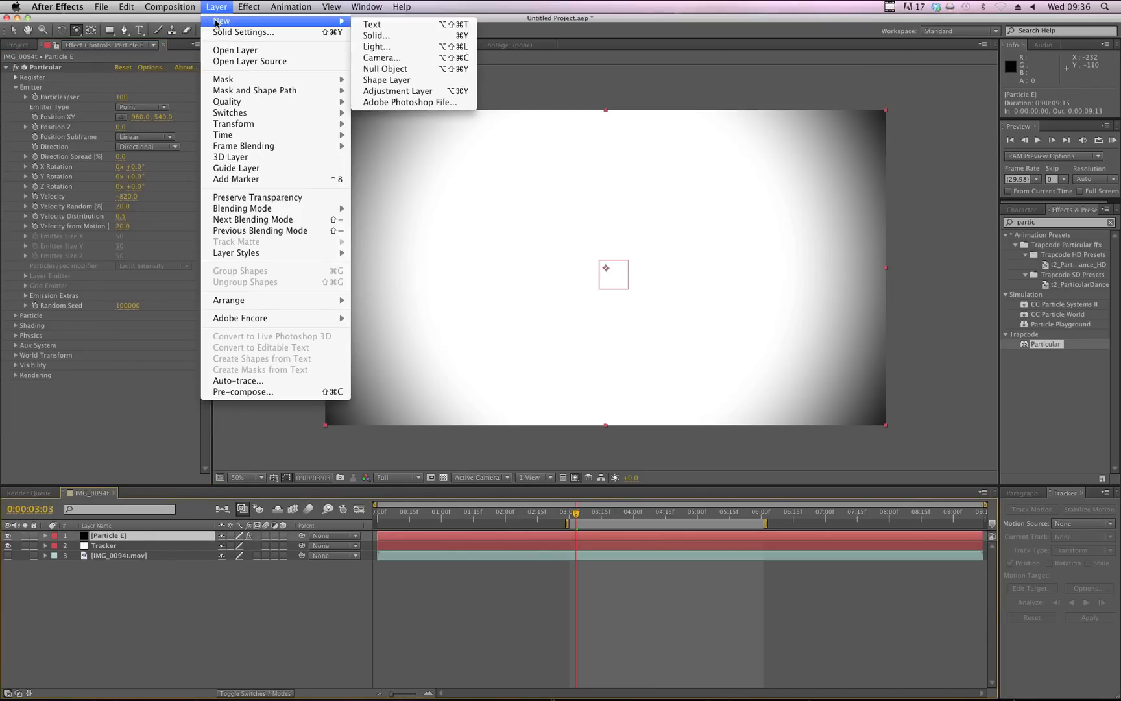
left_click(391, 59)
left_click(752, 473)
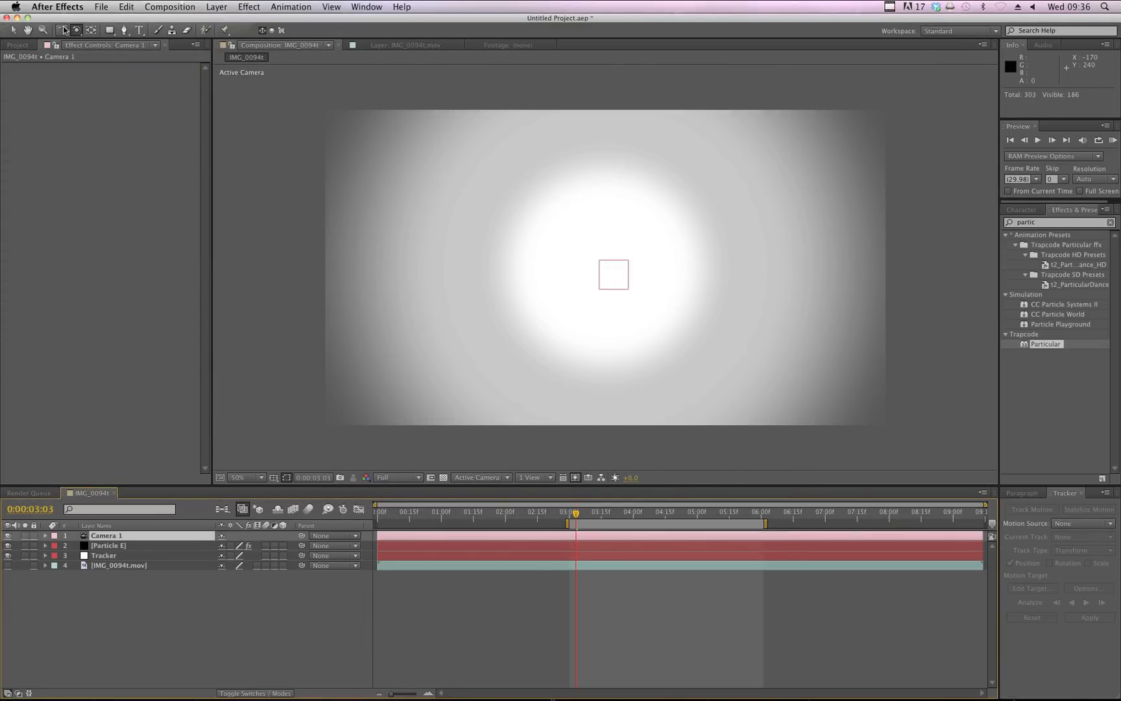
left_click_drag(563, 322, 538, 277)
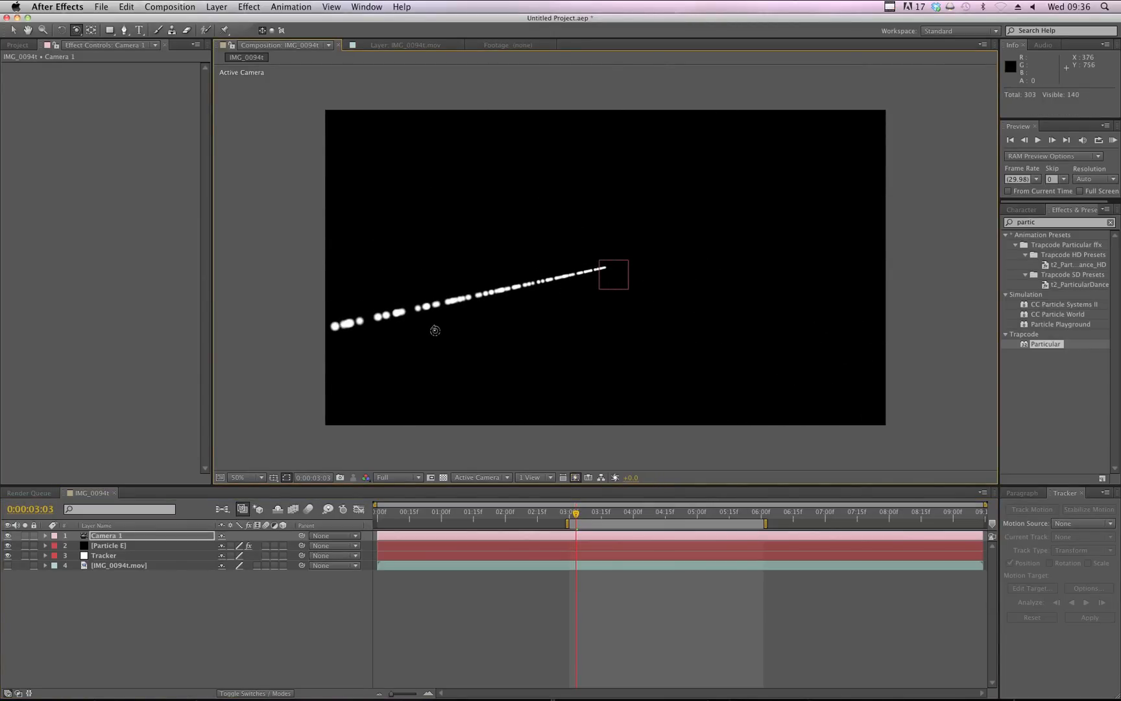
Set the Particle E emitter's Velocity Random to 33% and Particles/sec to 220
left_click(169, 545)
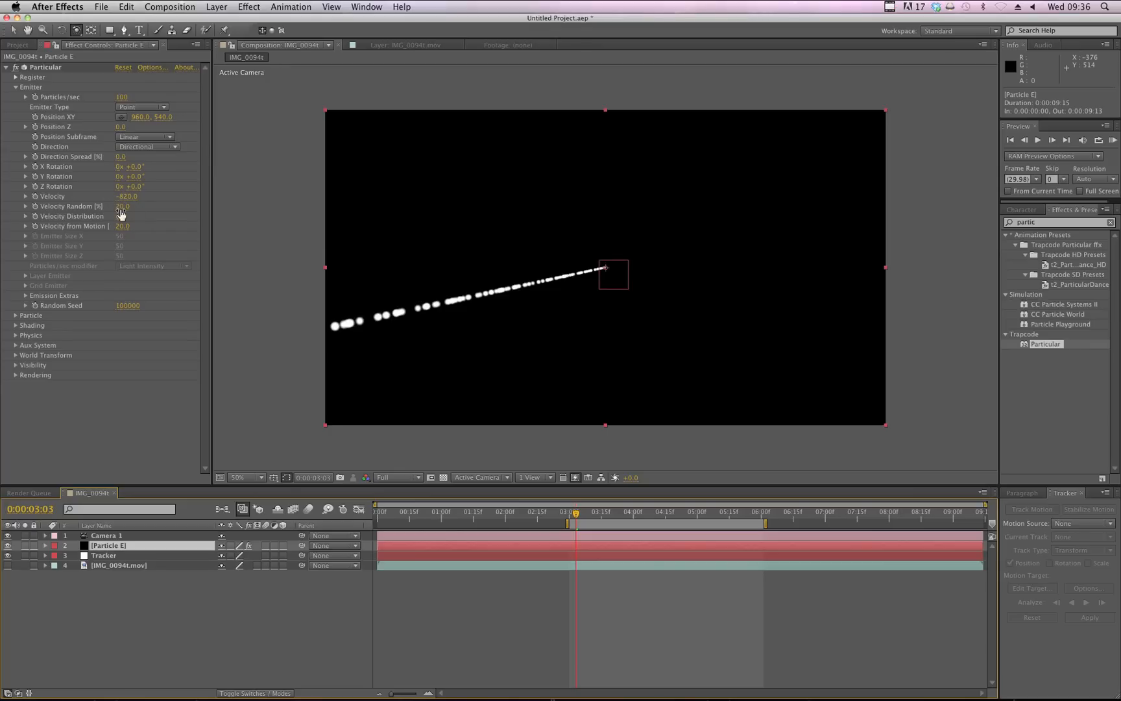
left_click_drag(120, 207, 92, 210)
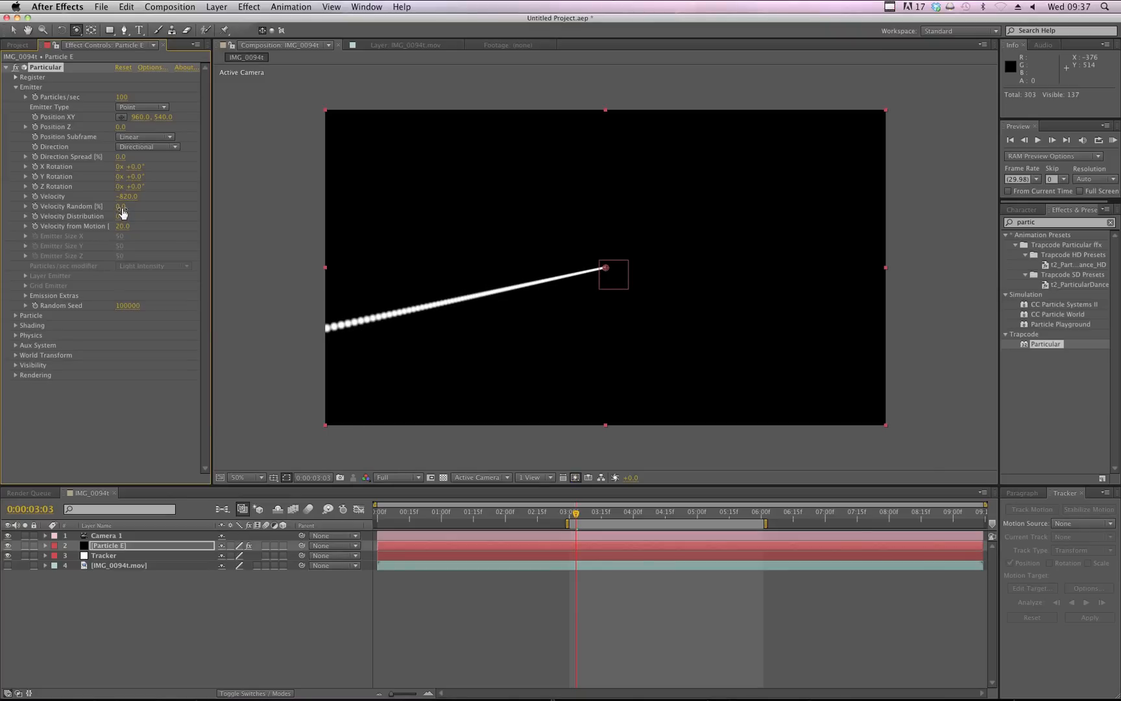
mouse_move(124, 97)
left_mouse_down()
mouse_move(170, 99)
mouse_move(144, 98)
left_mouse_up()
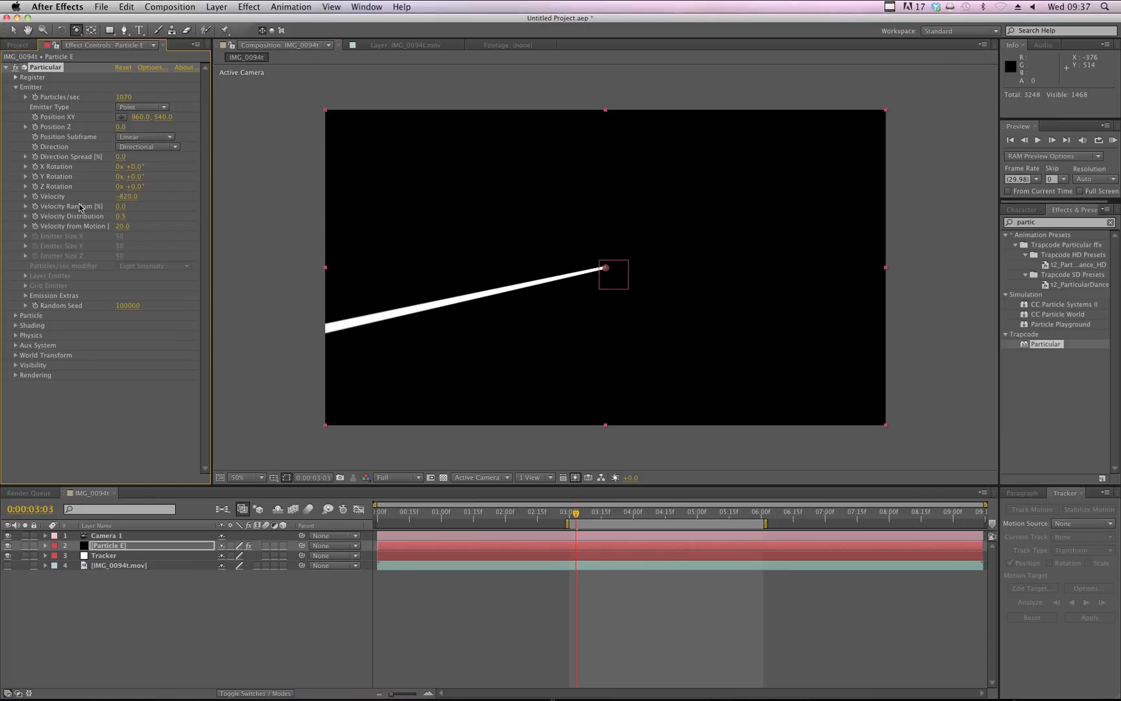
left_click_drag(125, 206, 300, 257)
left_click_drag(117, 98, 88, 122)
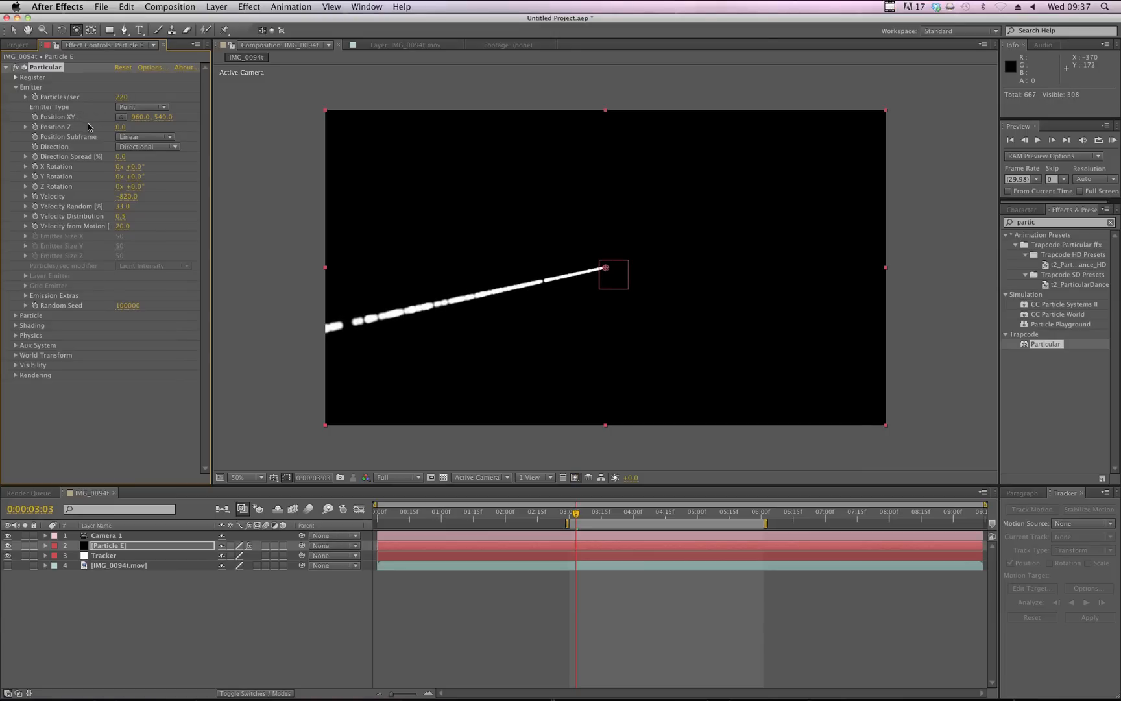
Set Affect Position to 67 in Particular's Air physics Turbulence Field and preview the wavy stream
left_click(172, 210)
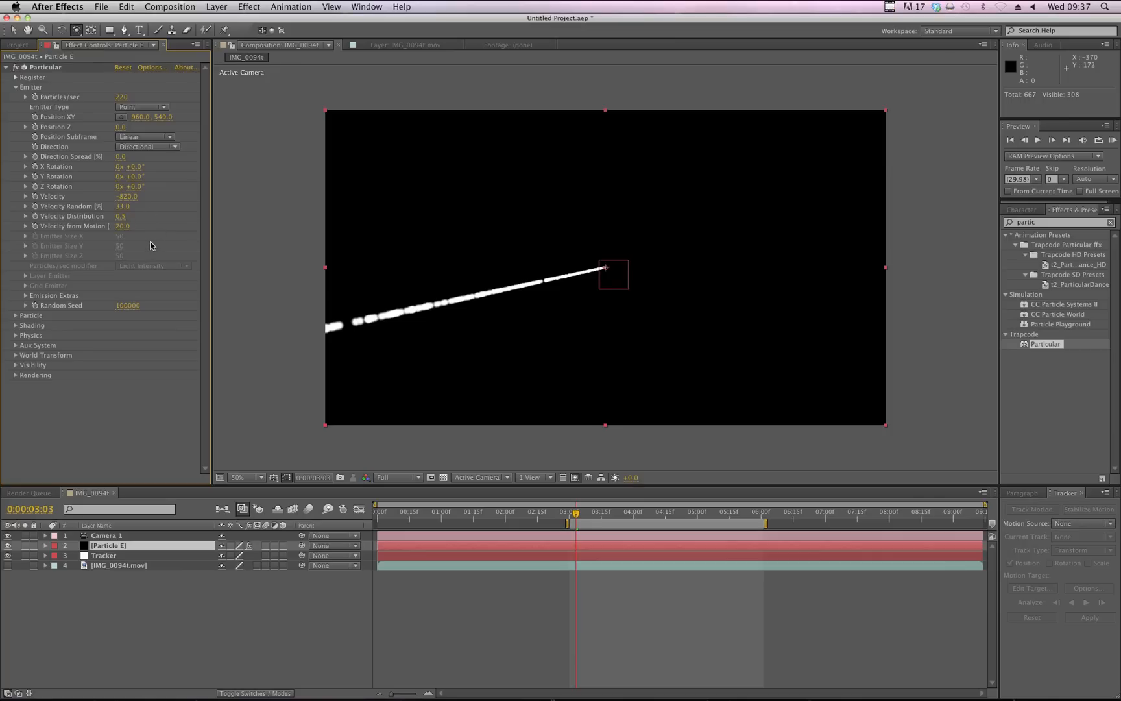
left_click(16, 336)
left_click(26, 376)
scroll(26, 380, "down", 2)
scroll(25, 389, "down", 2)
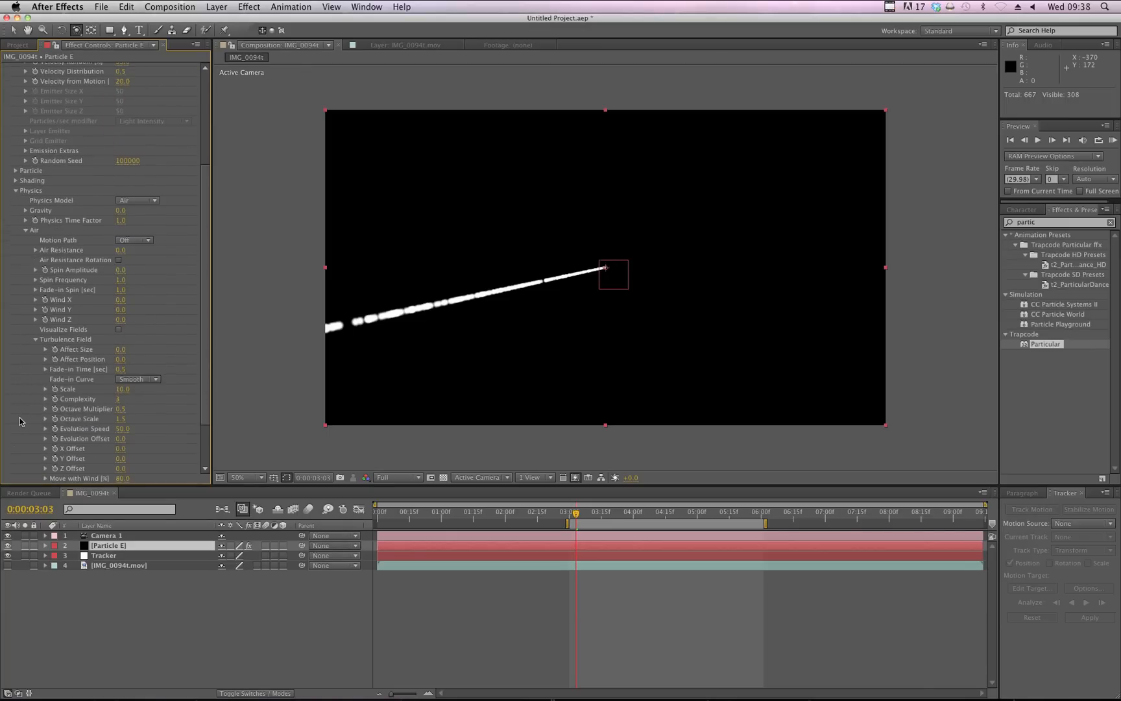
left_click(35, 419)
scroll(65, 395, "down", 3)
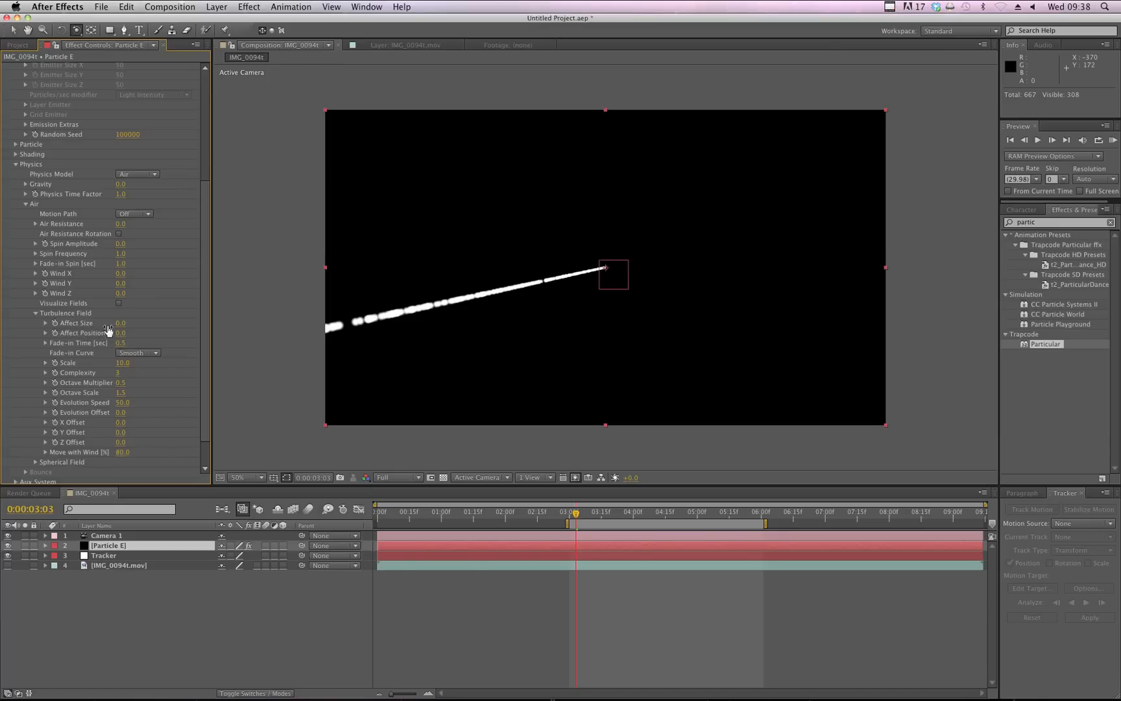
left_click_drag(115, 338, 166, 341)
key("space")
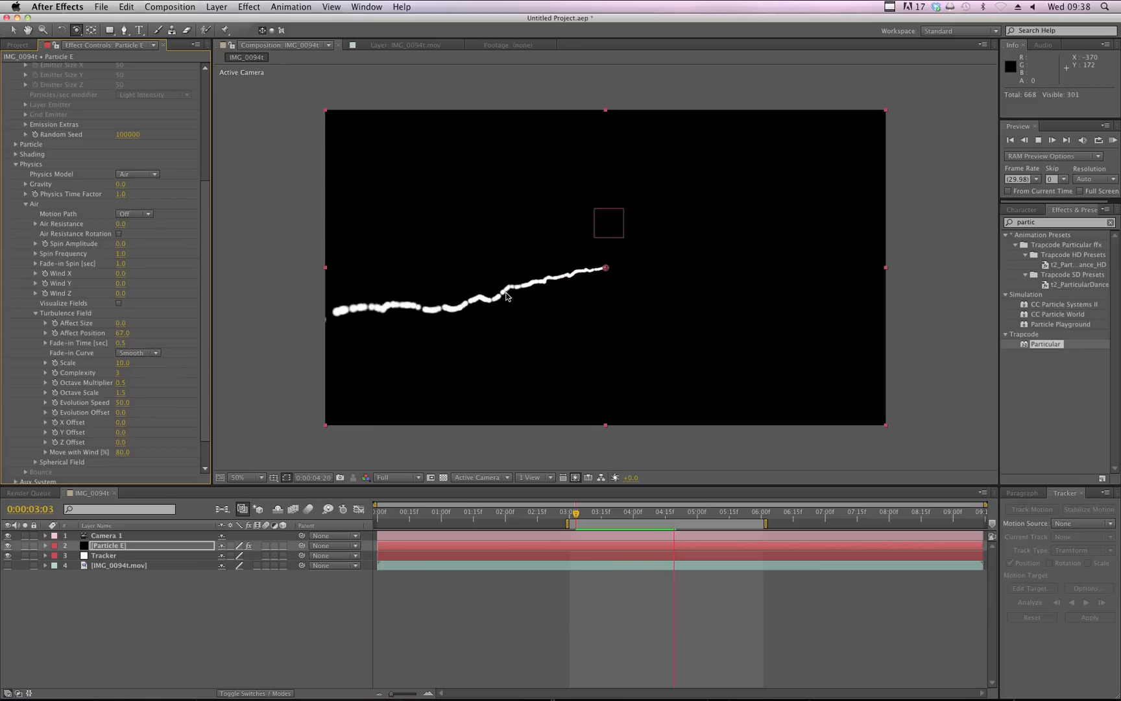
Raise the emitter's Particles/sec to 2120 and preview the solid stream from about 0:00:03:24
scroll(192, 295, "up", 5)
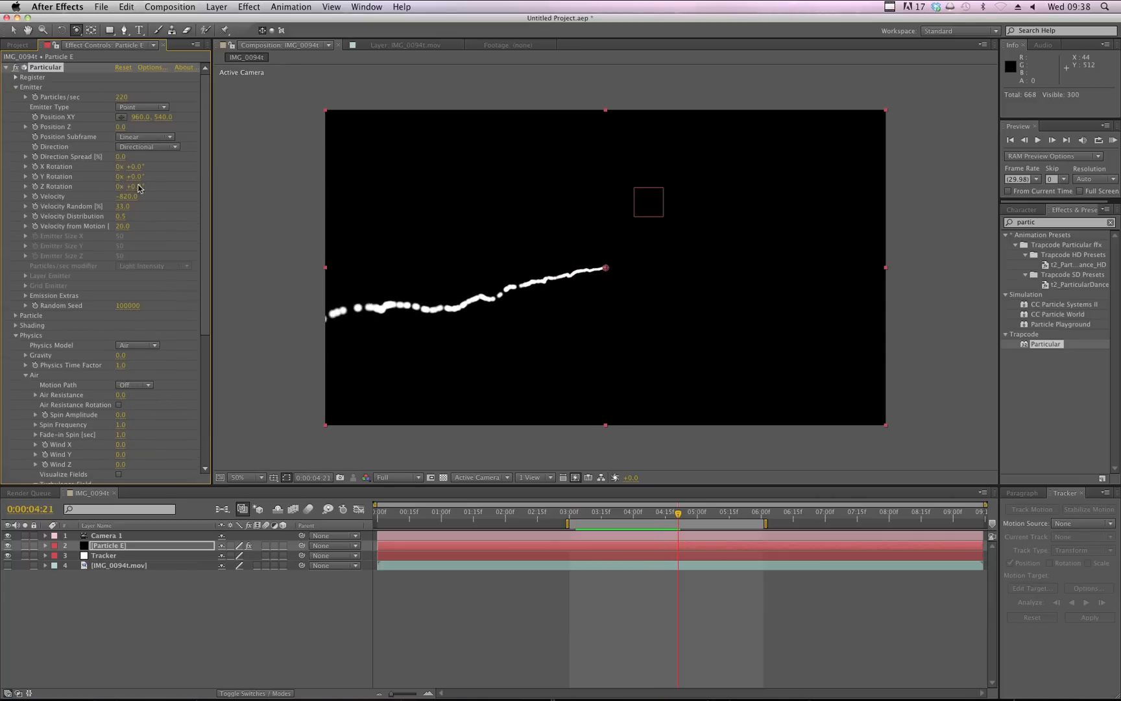
left_click_drag(122, 97, 144, 99)
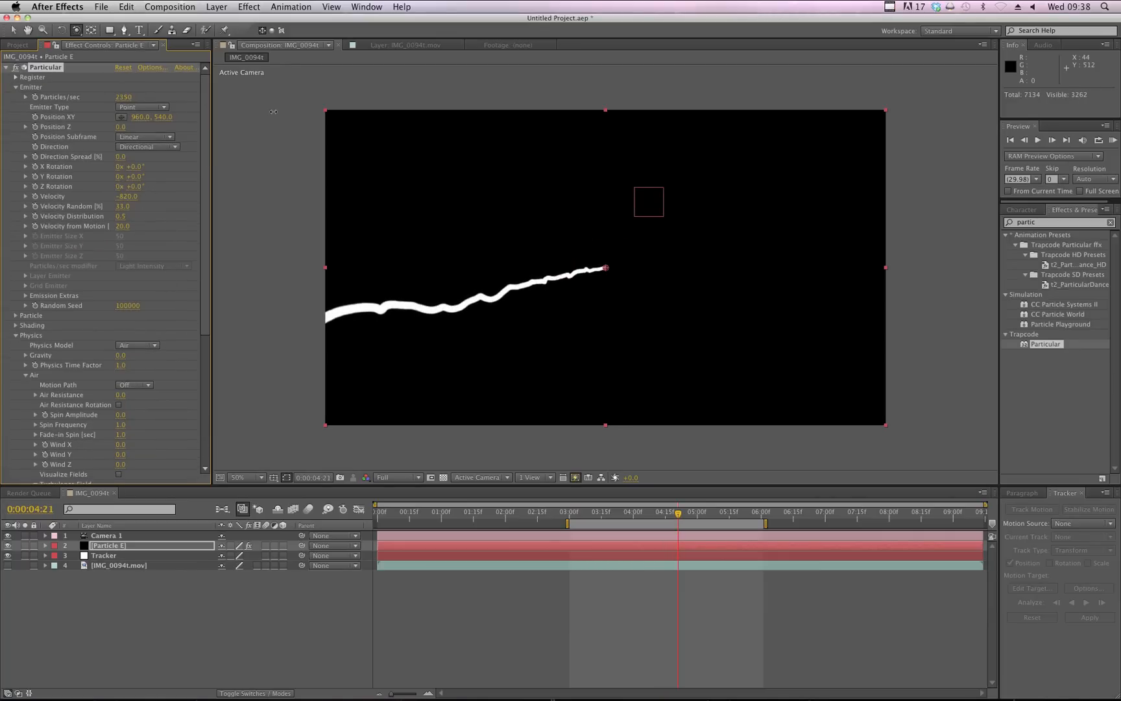
key("space")
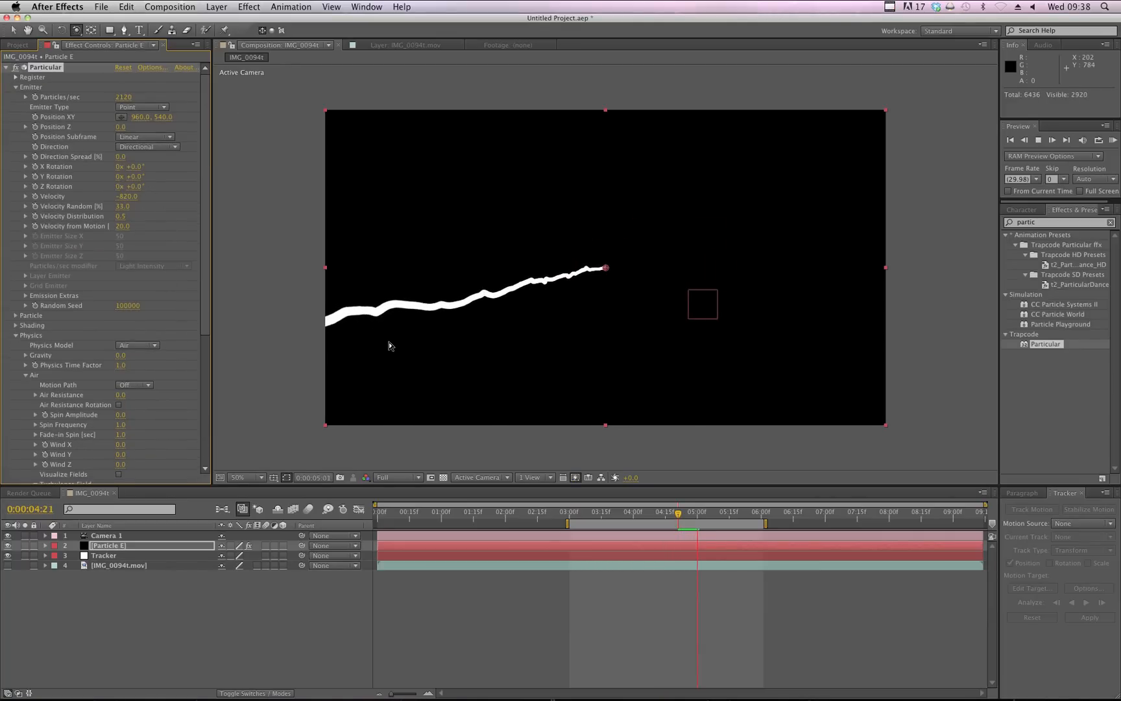
left_click(621, 513)
key("space")
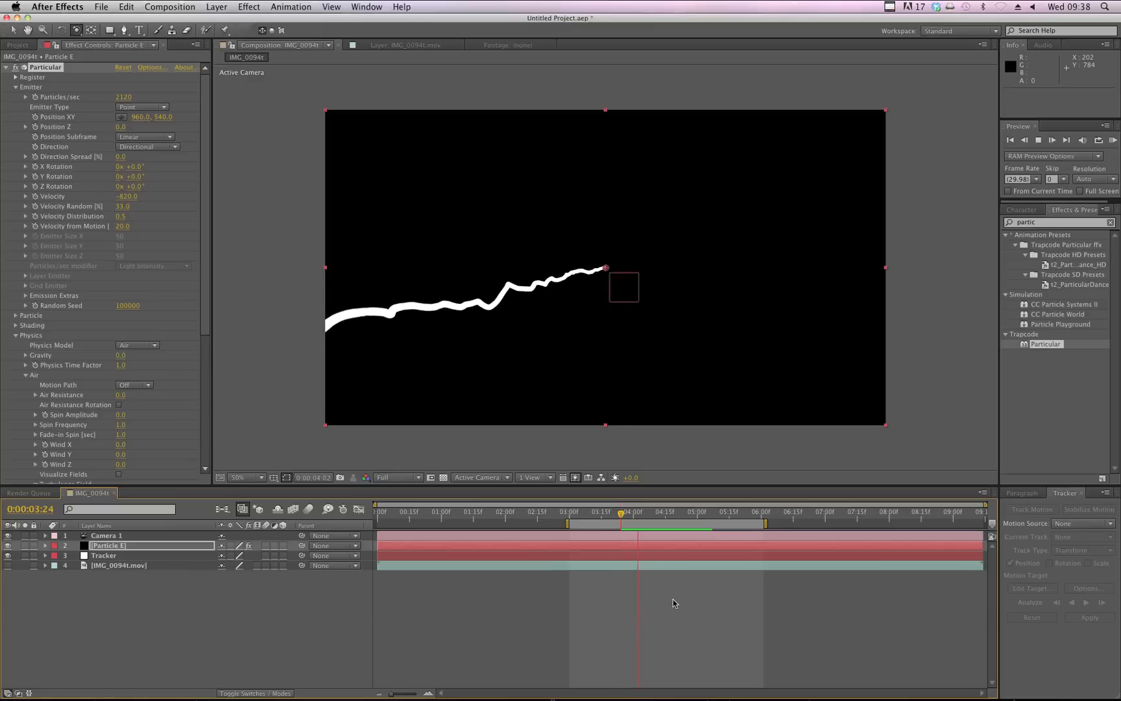
left_click(627, 514)
key("space")
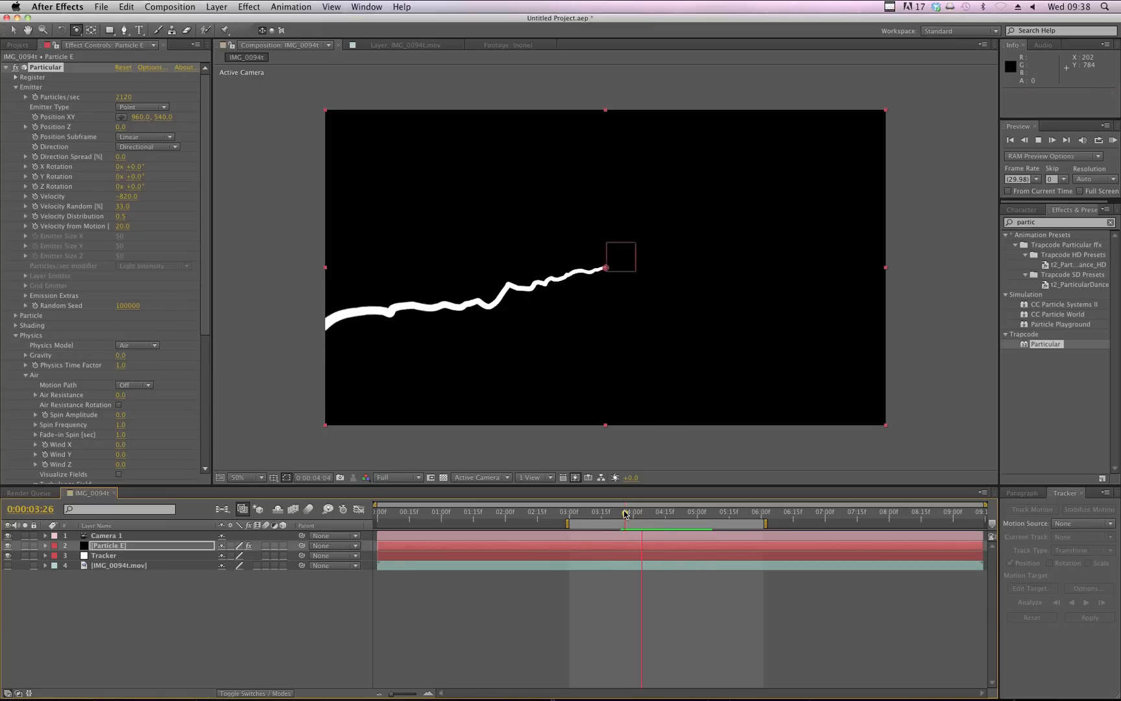
key("space")
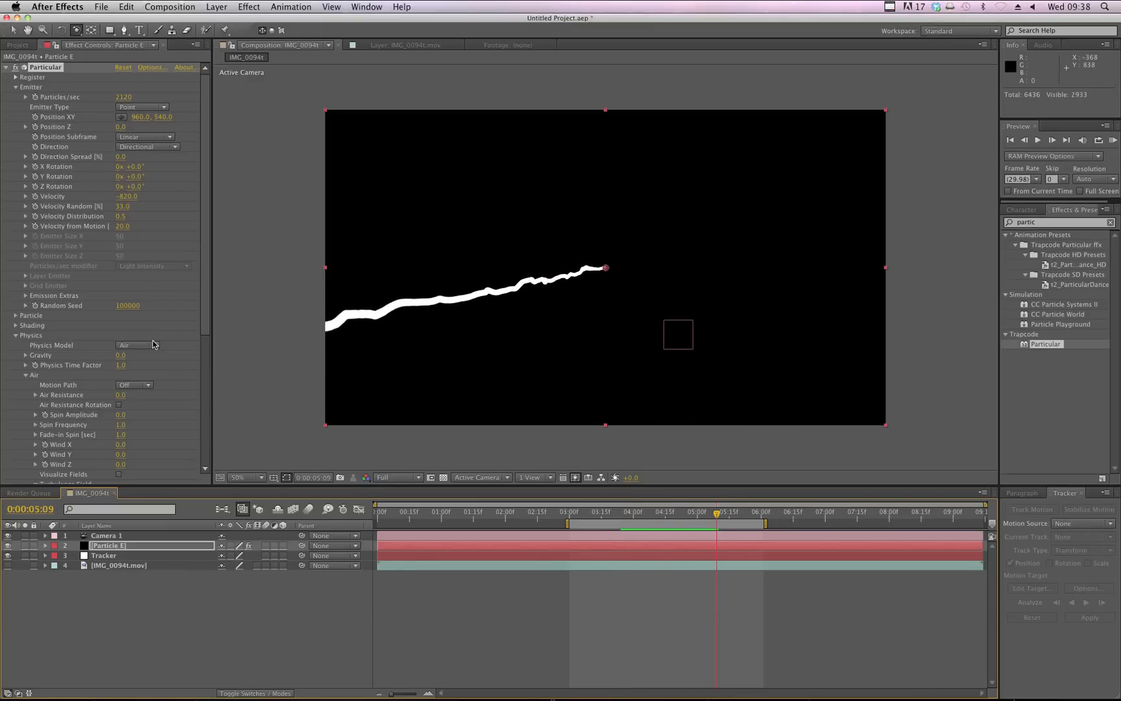
Set the Turbulence Field's Affect Size to 10
scroll(153, 344, "down", 5)
scroll(152, 344, "up", 5)
scroll(164, 273, "down", 8)
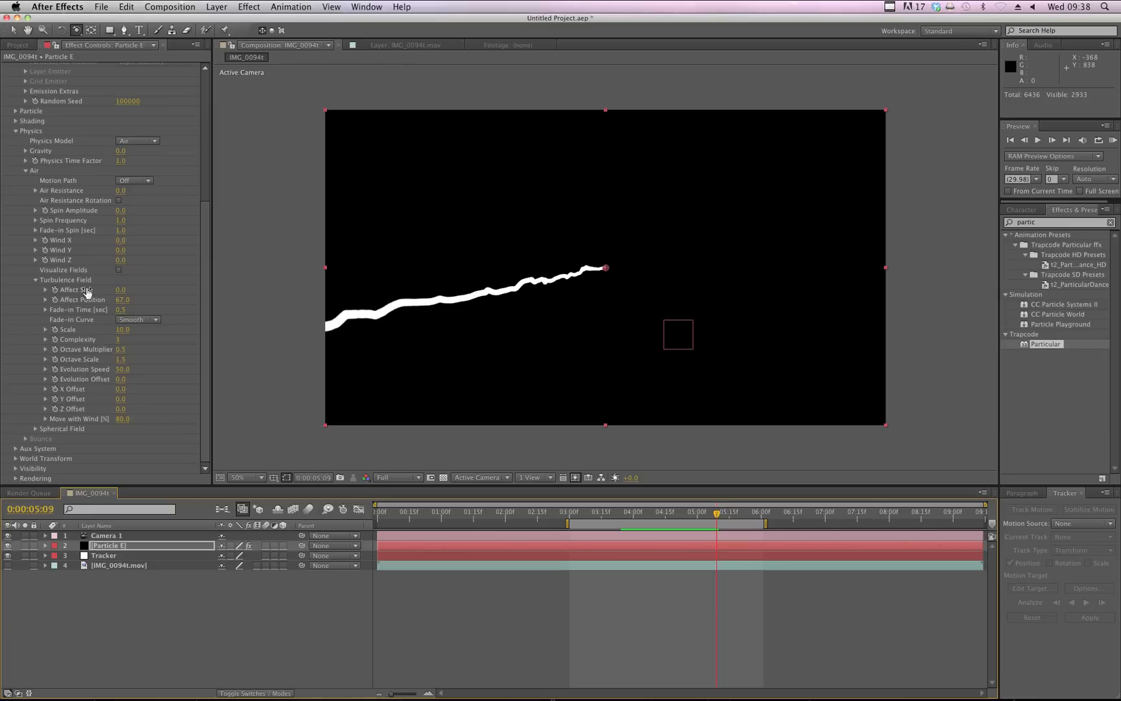
mouse_move(122, 289)
left_mouse_down()
mouse_move(137, 292)
mouse_move(128, 294)
left_mouse_up()
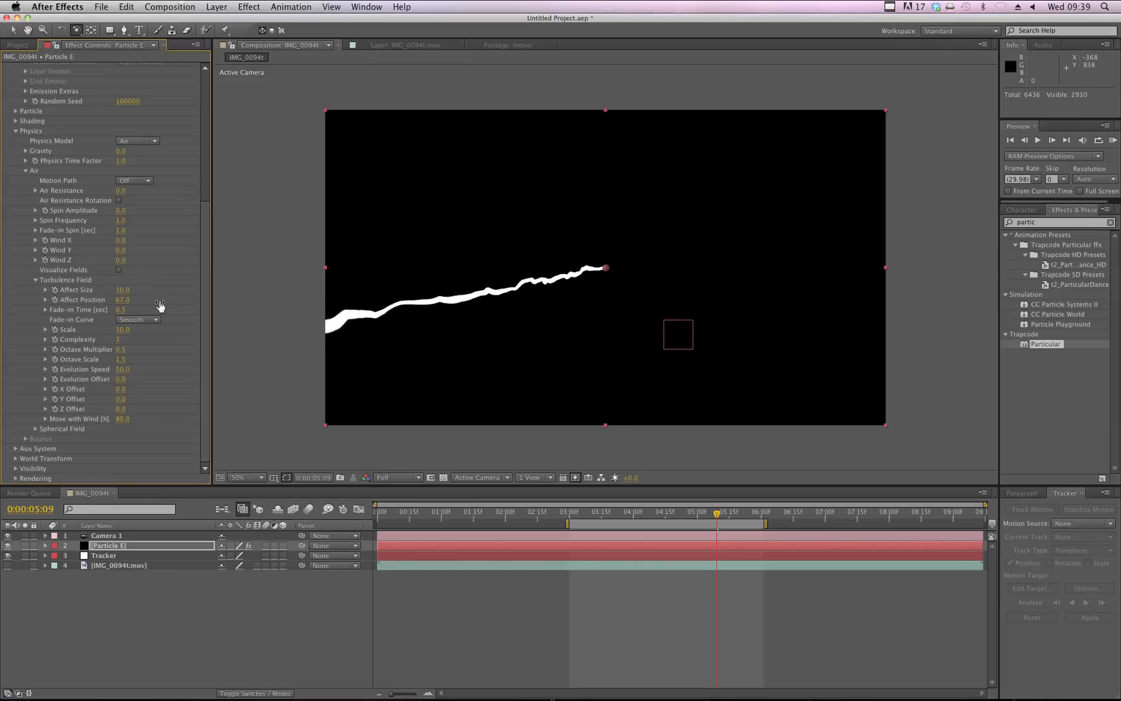
Shape the particles' Size over Life curve as a straight ramp from full size at birth down to zero at death
scroll(146, 298, "up", 5)
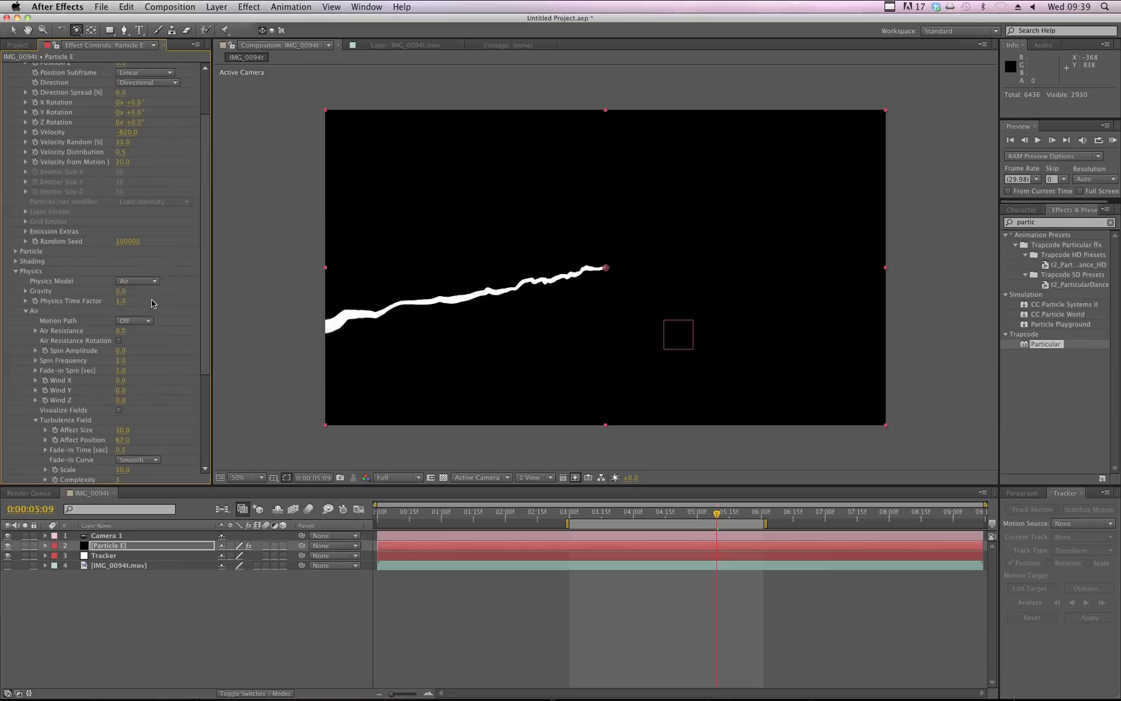
scroll(152, 298, "up", 2)
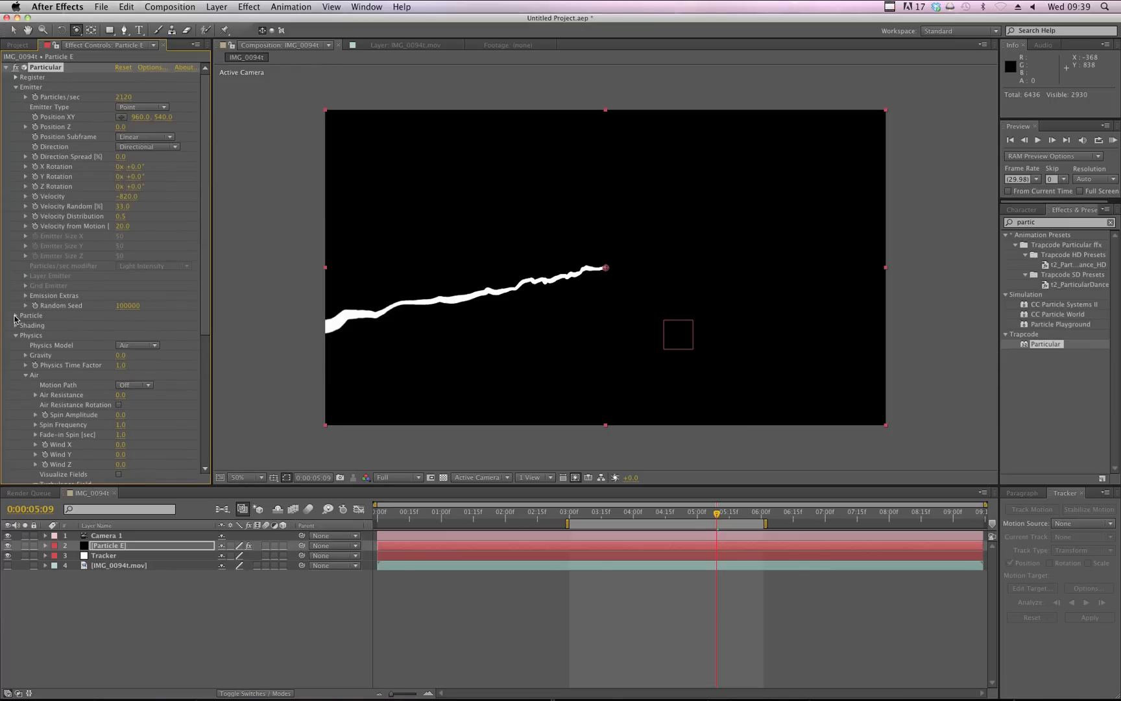
left_click(16, 316)
scroll(16, 320, "down", 1)
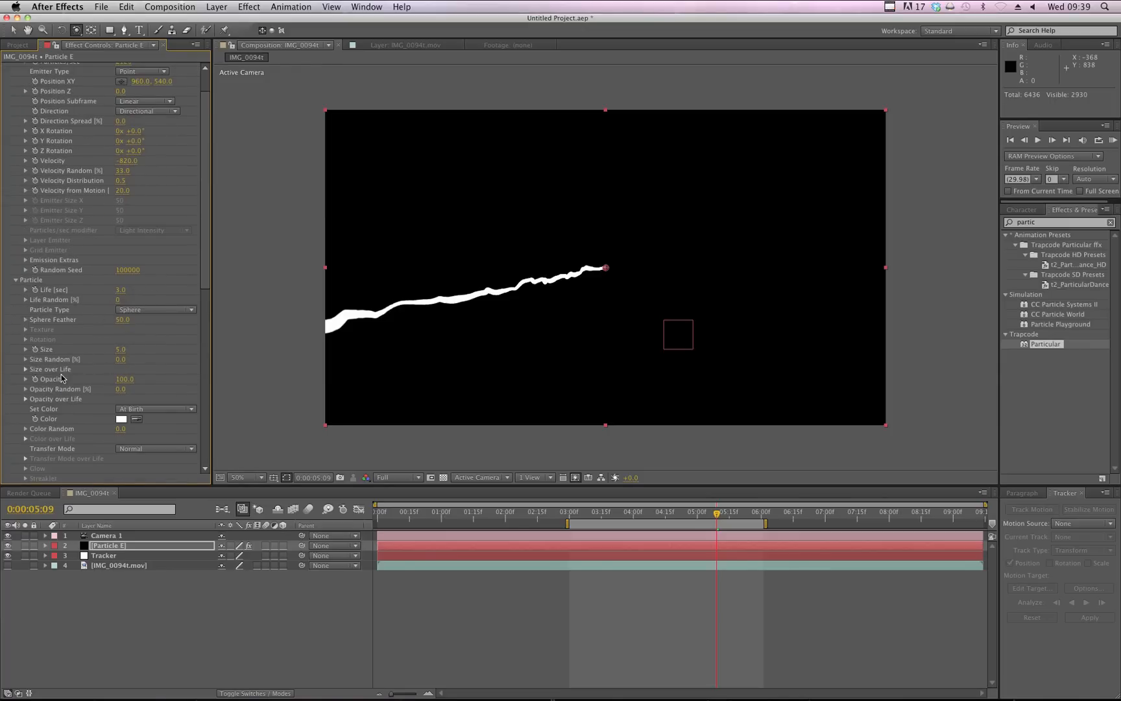
left_click(26, 370)
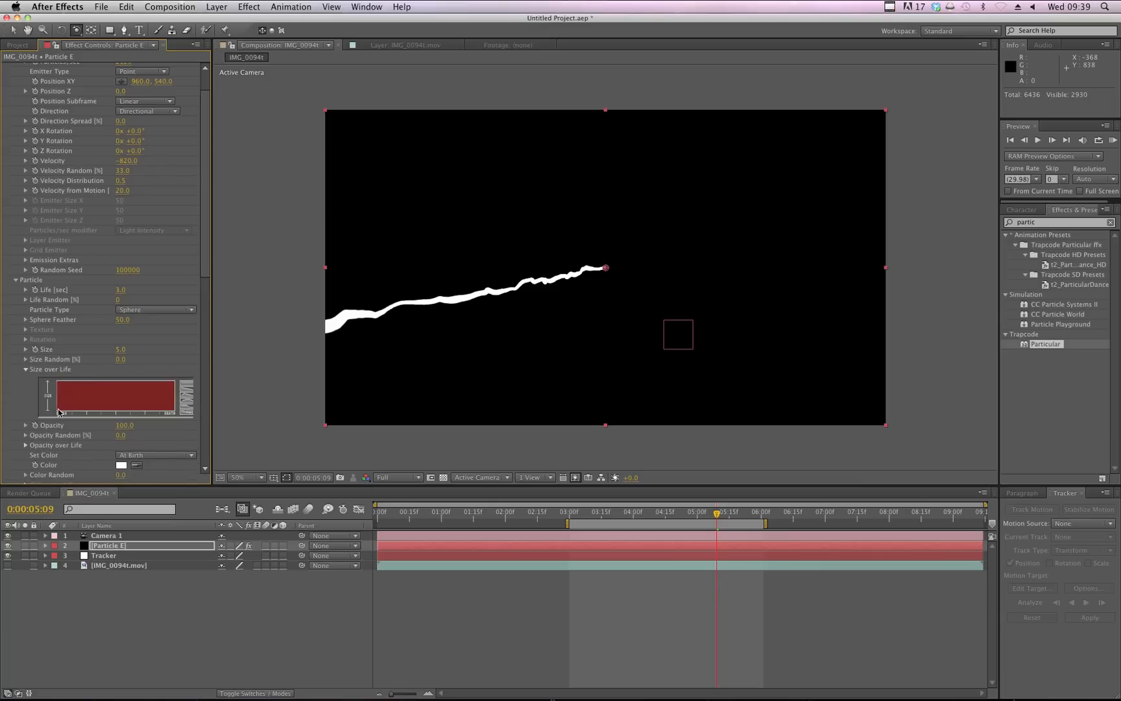
mouse_move(58, 409)
left_mouse_down()
mouse_move(69, 388)
mouse_move(99, 421)
mouse_move(127, 385)
mouse_move(133, 410)
mouse_move(150, 389)
mouse_move(185, 421)
left_mouse_up()
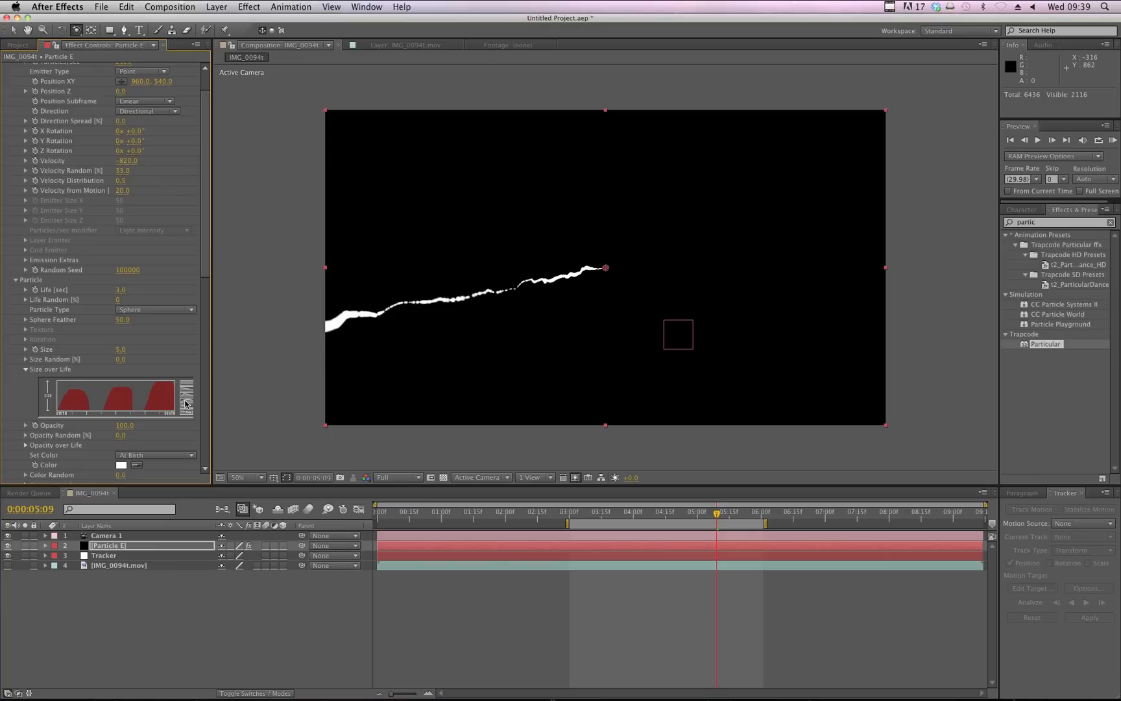
left_click_drag(213, 417, 238, 419)
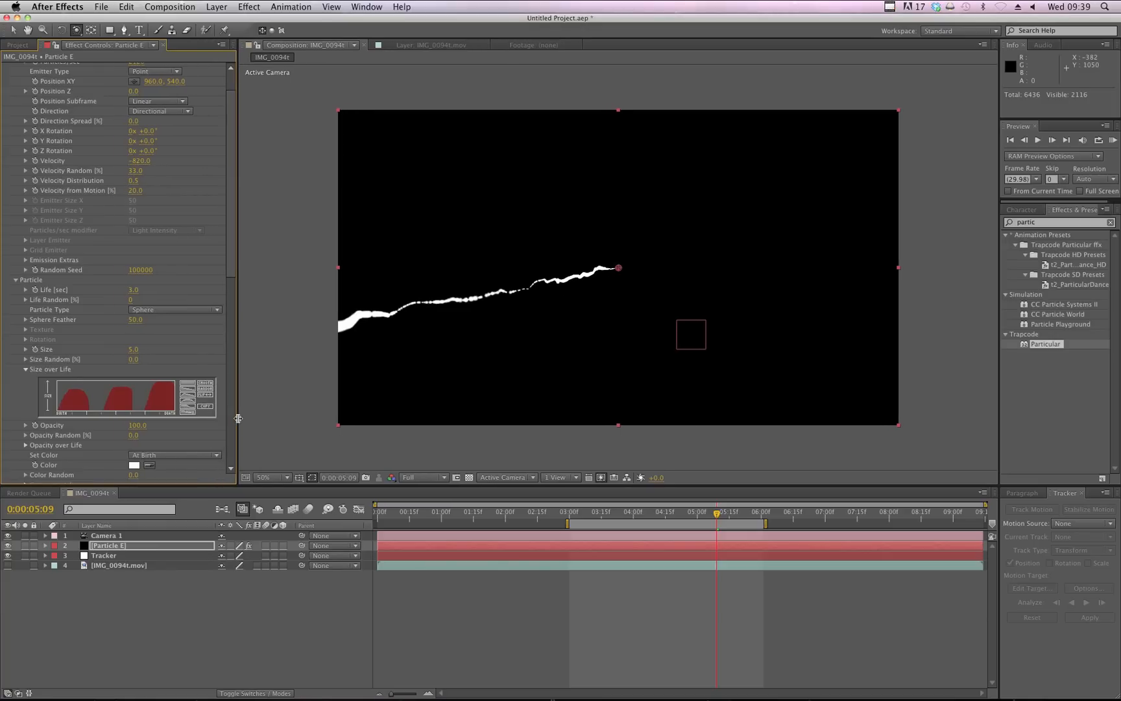
left_click(187, 405)
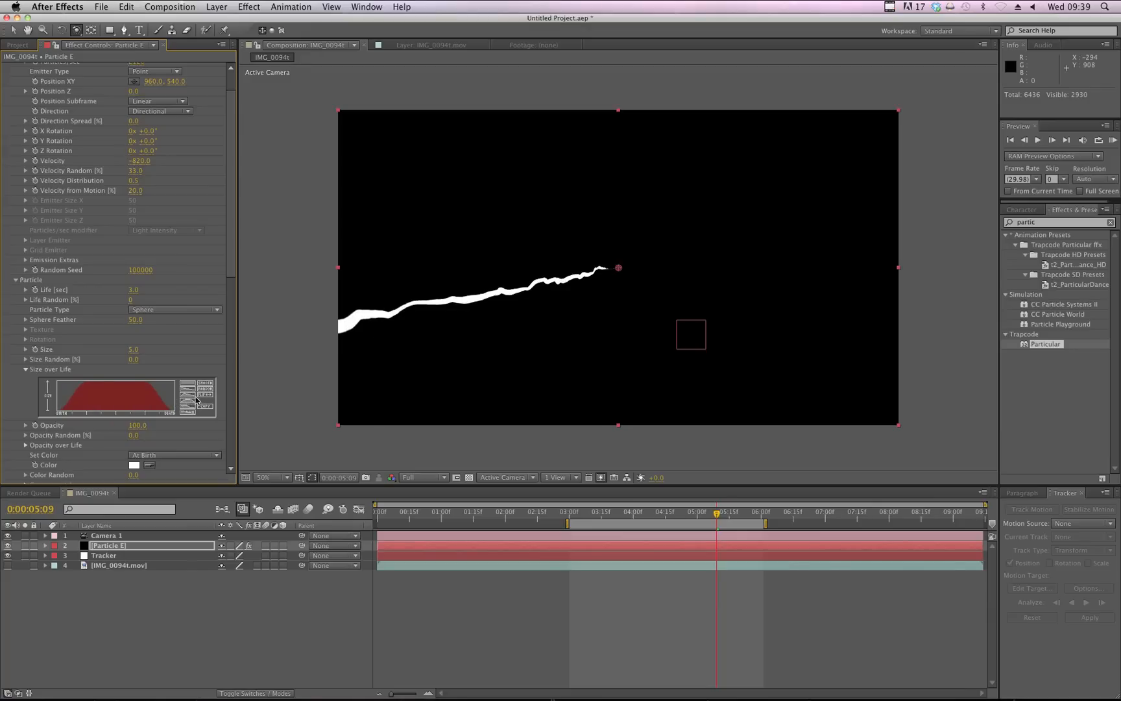
left_click(187, 392)
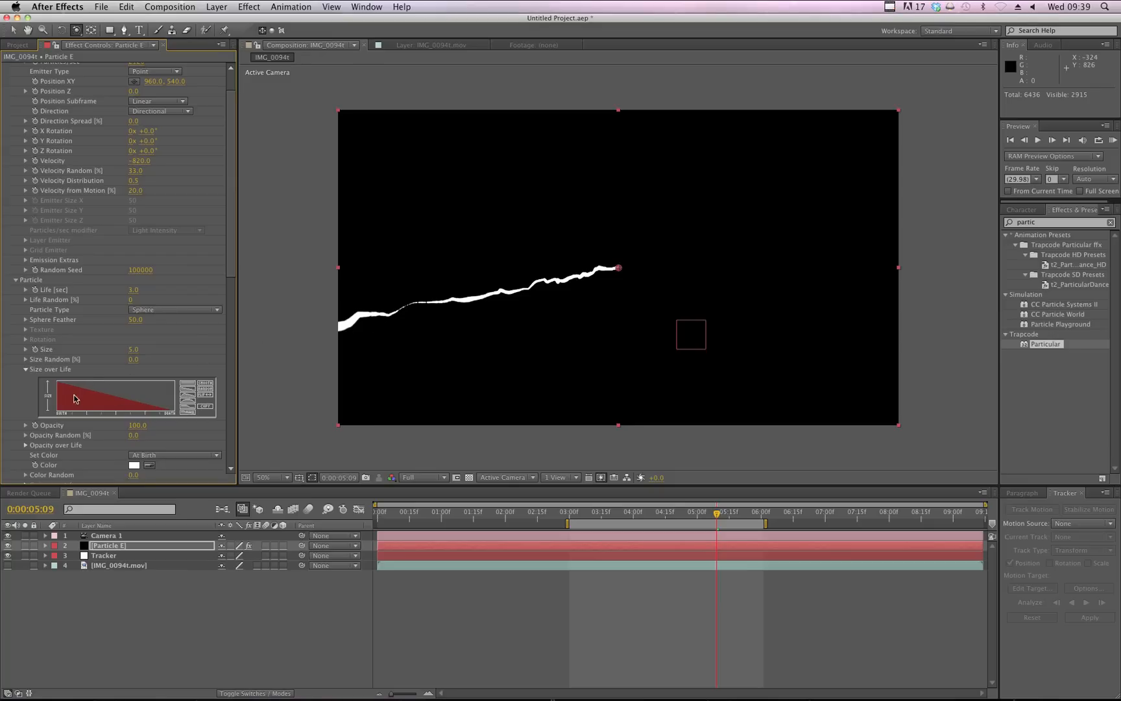
scroll(175, 403, "down", 10)
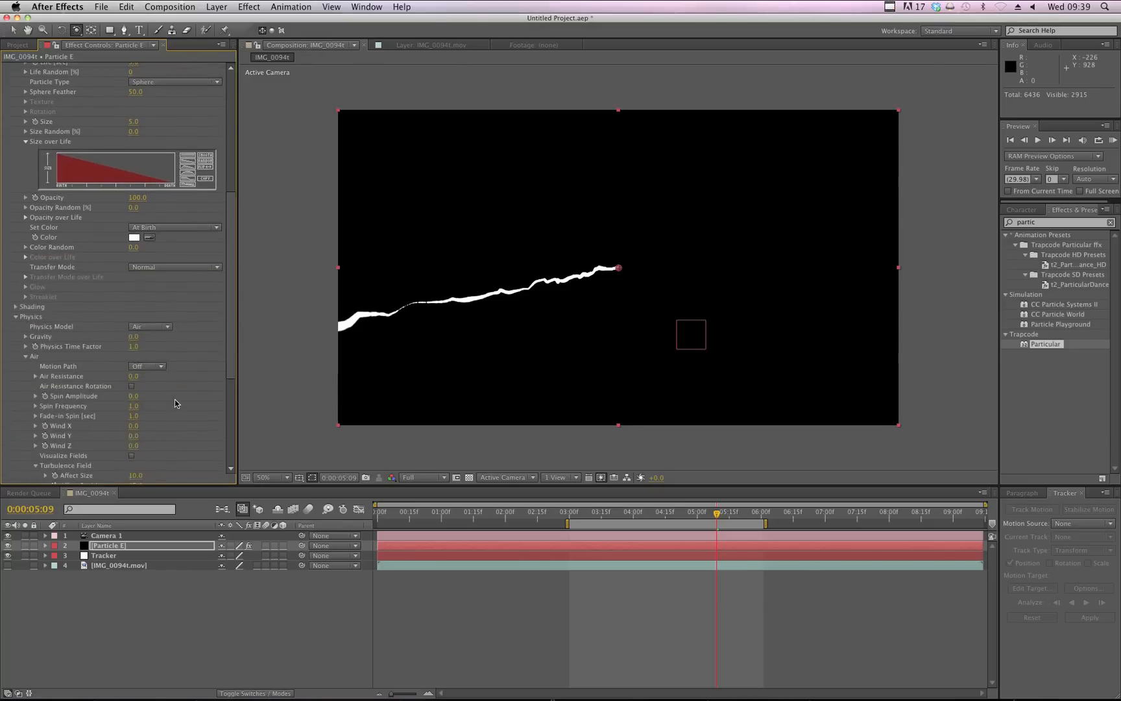
Set the Turbulence Field's Affect Size to 0 and shorten the particle Life to 1.1 seconds
scroll(126, 401, "down", 1)
left_click_drag(133, 388, 109, 390)
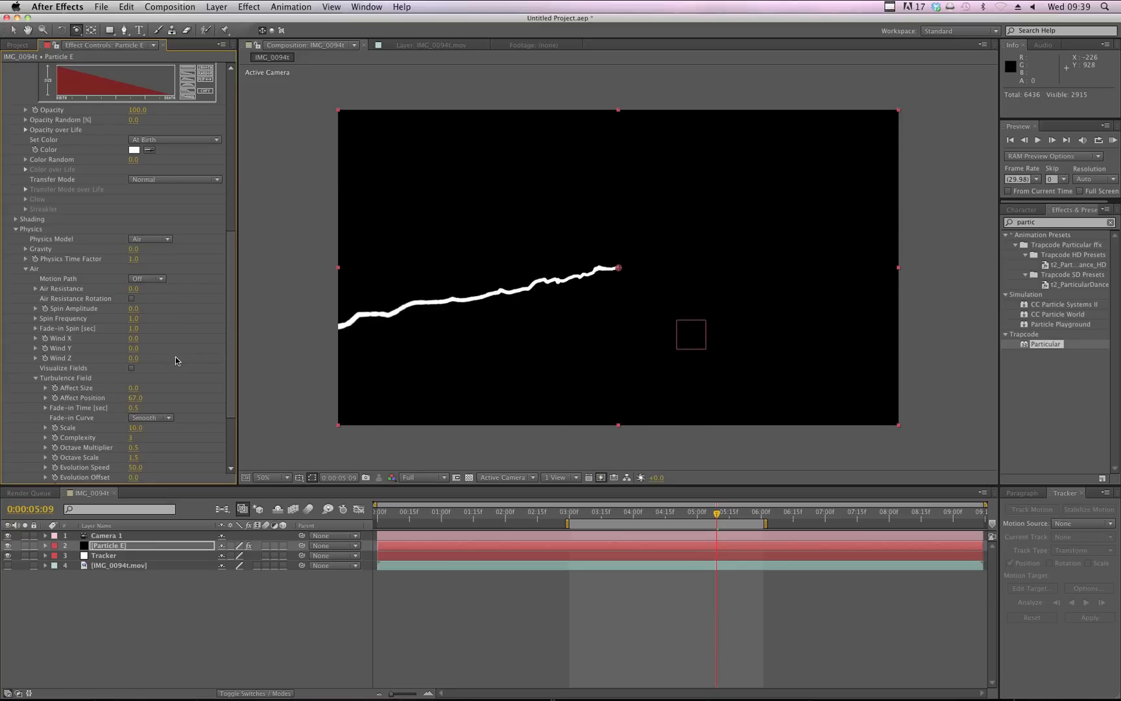
scroll(175, 356, "up", 8)
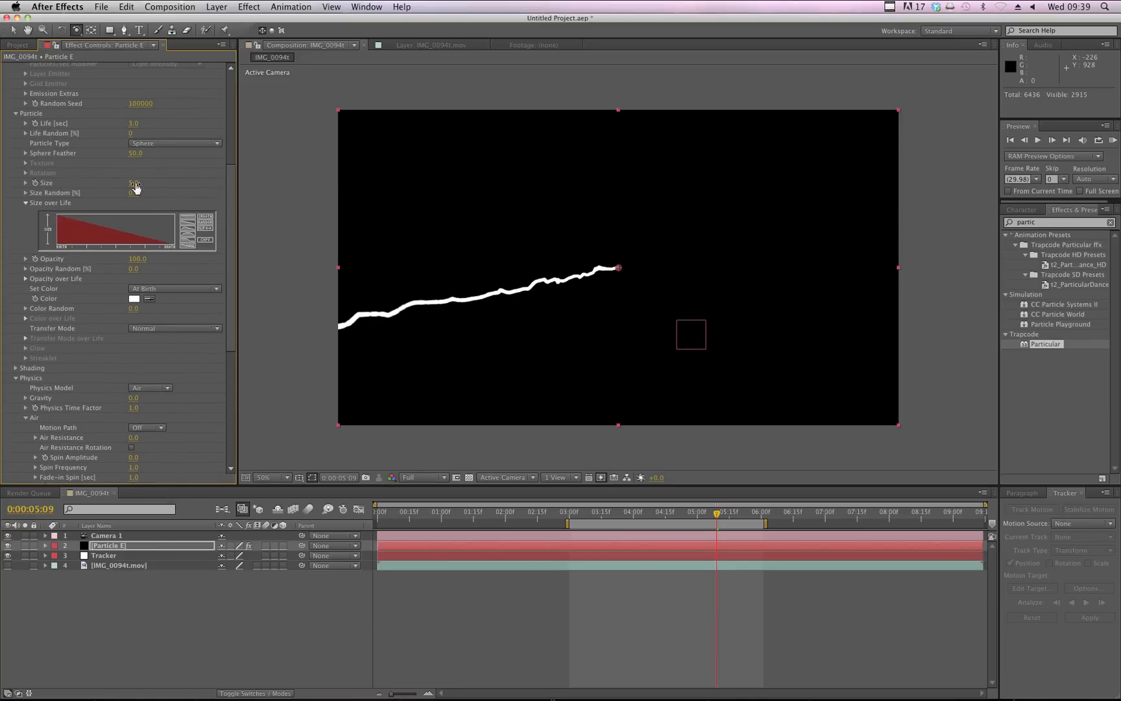
left_click_drag(132, 123, 124, 127)
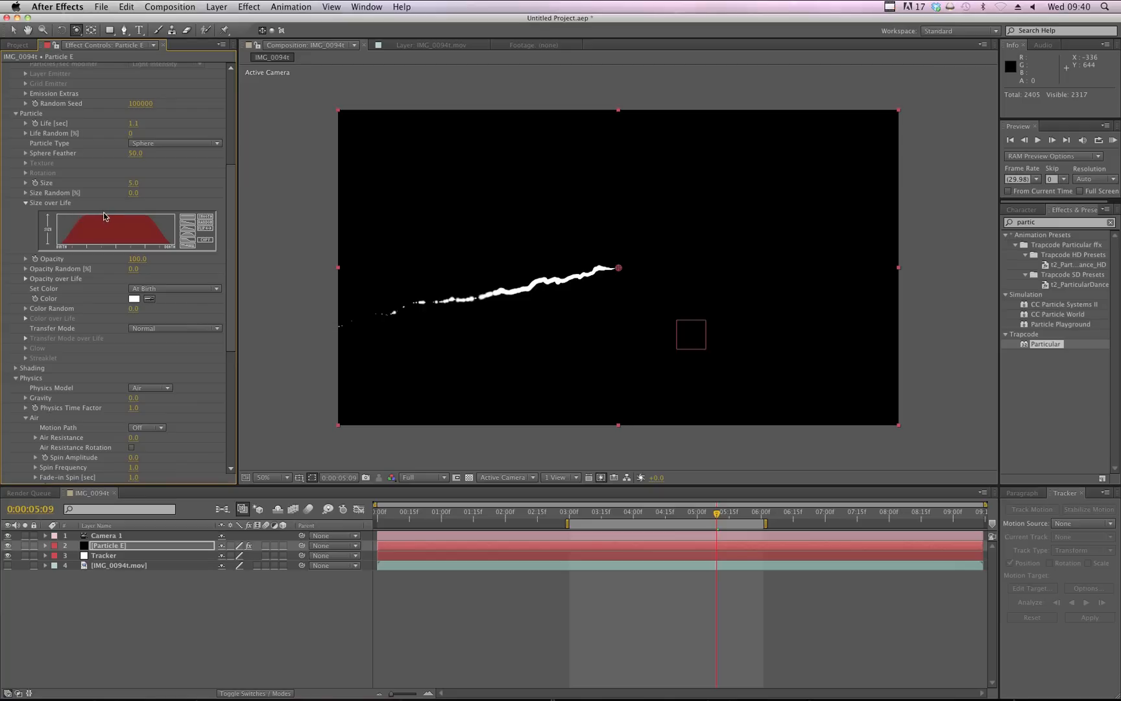
Shape Size over Life to stay full from birth and taper off only near death, and set the particle Size to 3
left_click_drag(104, 216, 51, 212)
left_click_drag(233, 334, 234, 393)
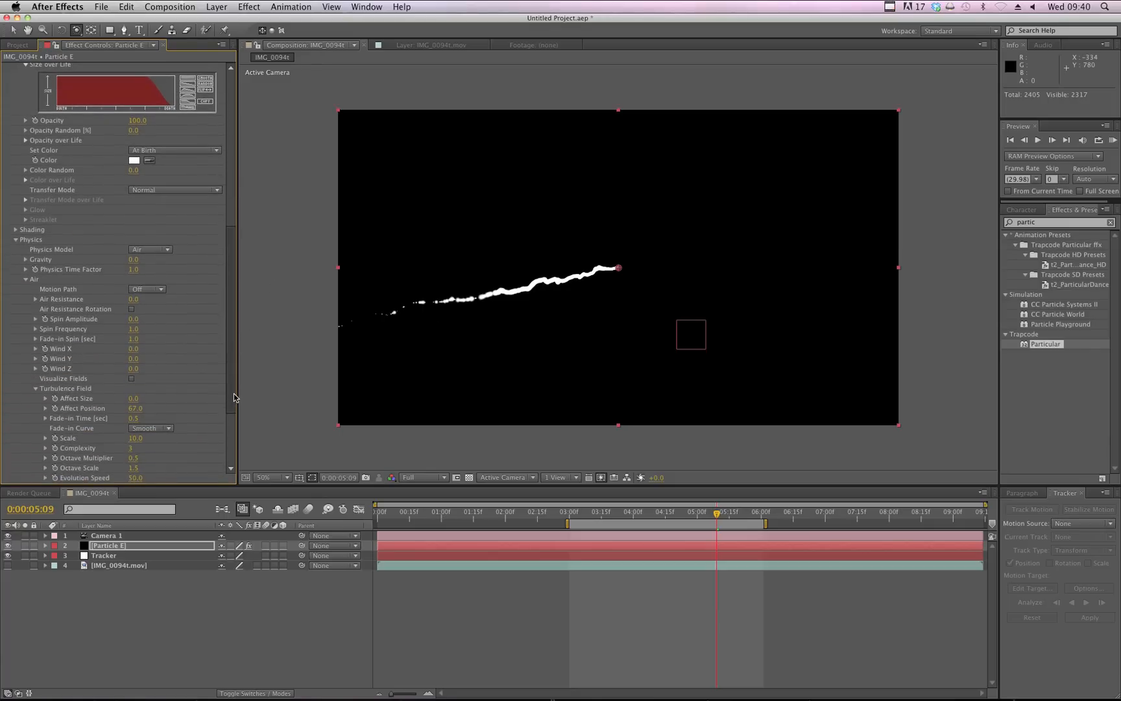
scroll(197, 402, "up", 5)
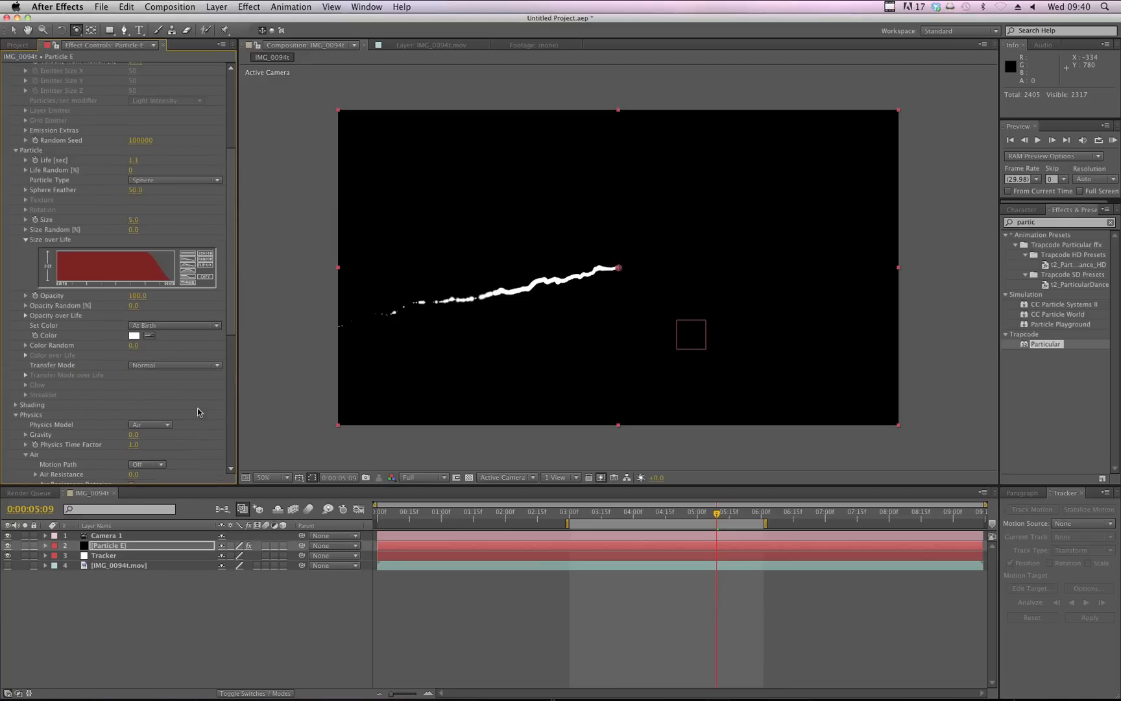
left_click(133, 220)
type("3")
key("Return")
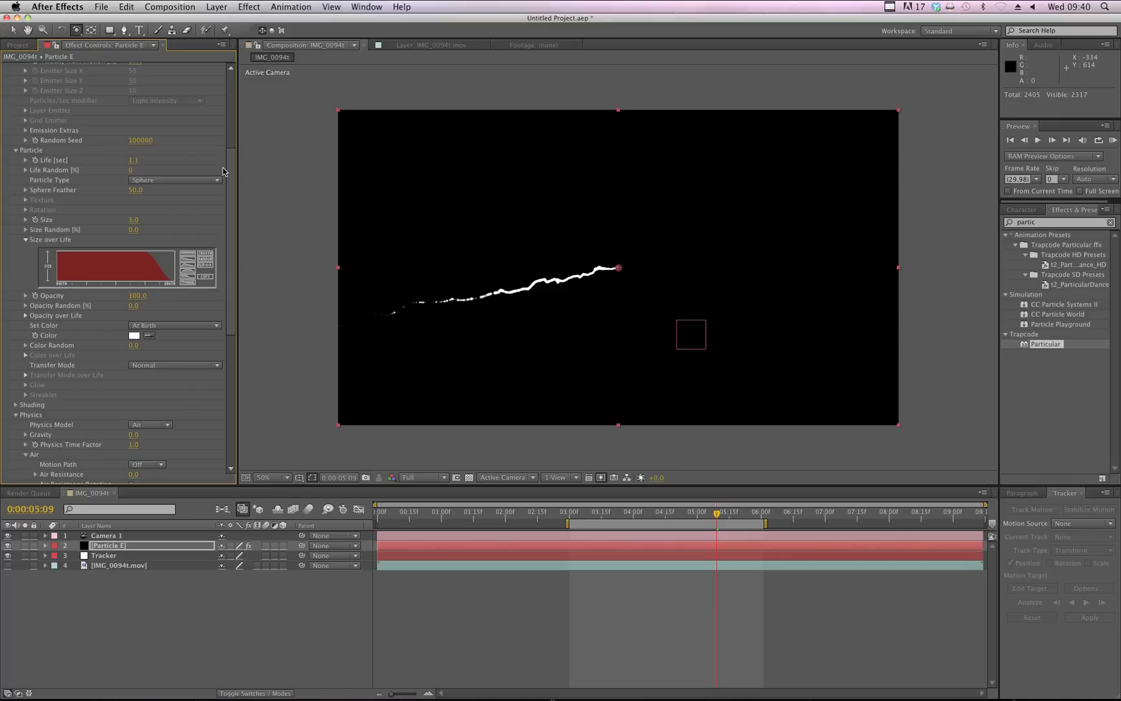
Preview the particle stream from 0:00:03:28
scroll(223, 172, "down", 6)
left_click(629, 516)
key("space")
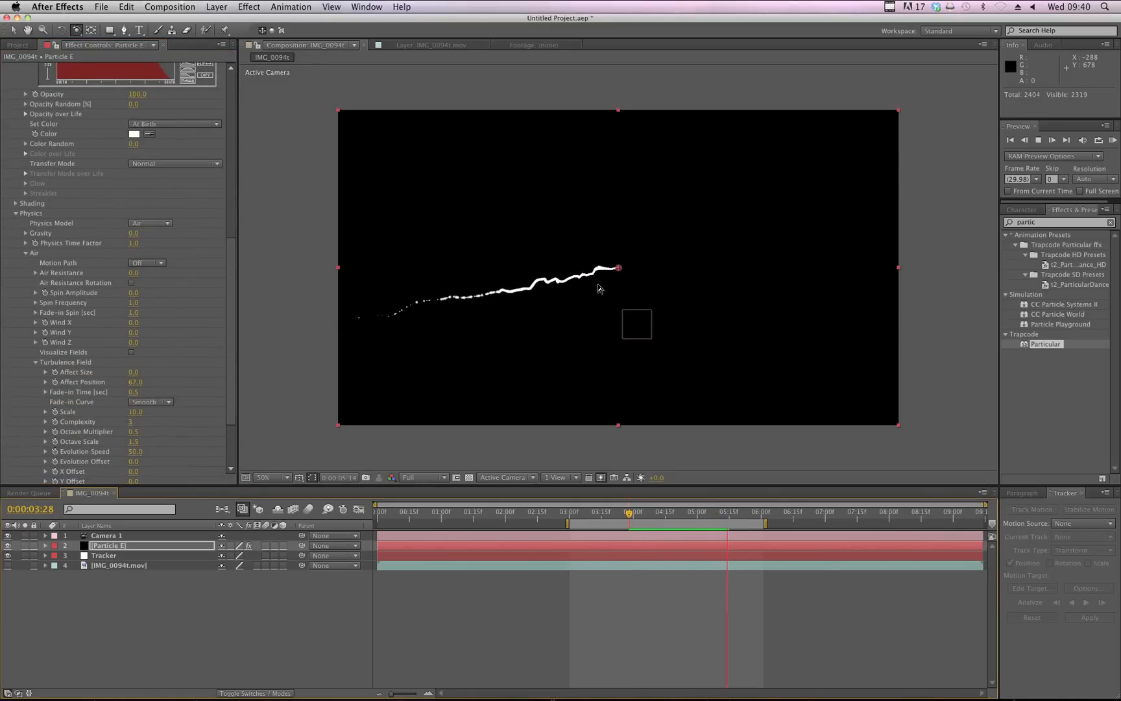
Raise the emitter's Particles/sec to 7580
scroll(195, 292, "up", 10)
scroll(195, 292, "up", 1)
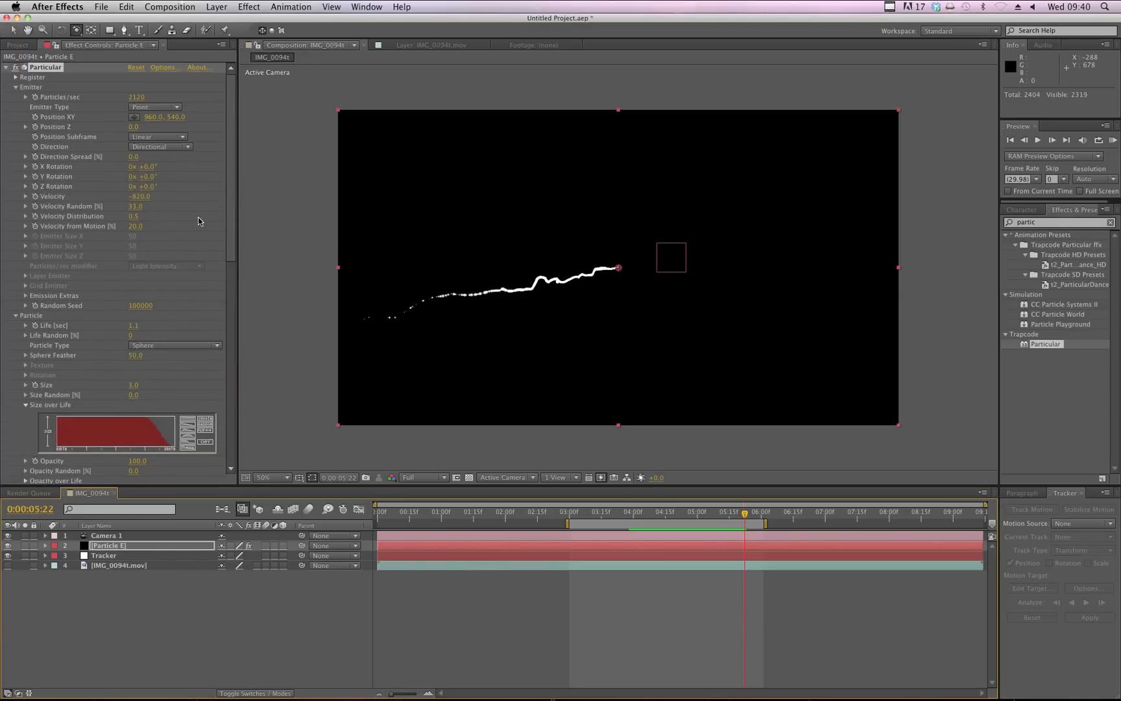
left_click_drag(136, 96, 421, 193)
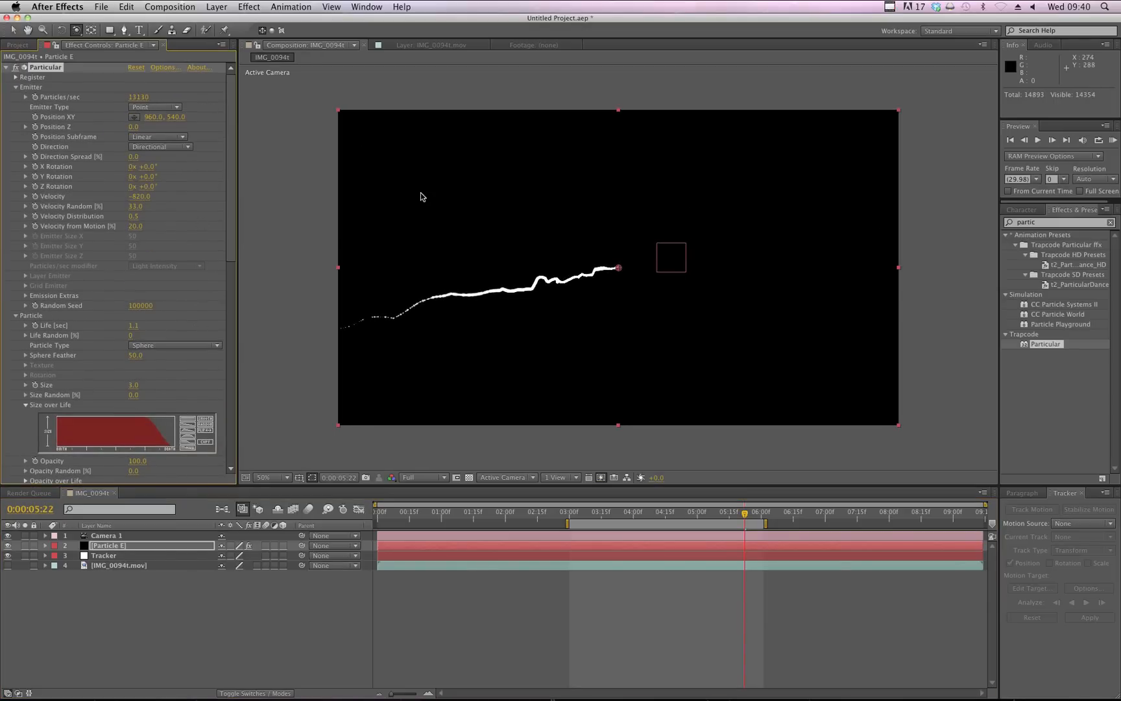
left_click_drag(44, 230, 42, 318)
Set the Turbulence Field's Affect Size to 2 and Scale to 17, and lower its Affect Position
scroll(165, 392, "down", 10)
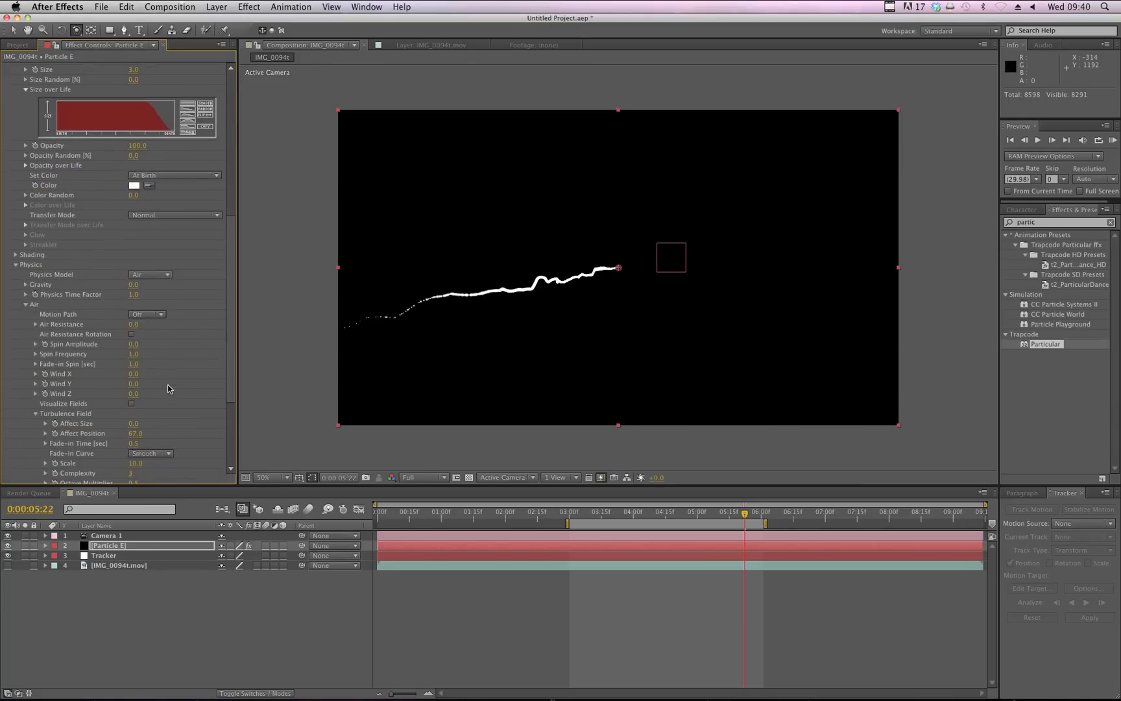
scroll(165, 392, "down", 2)
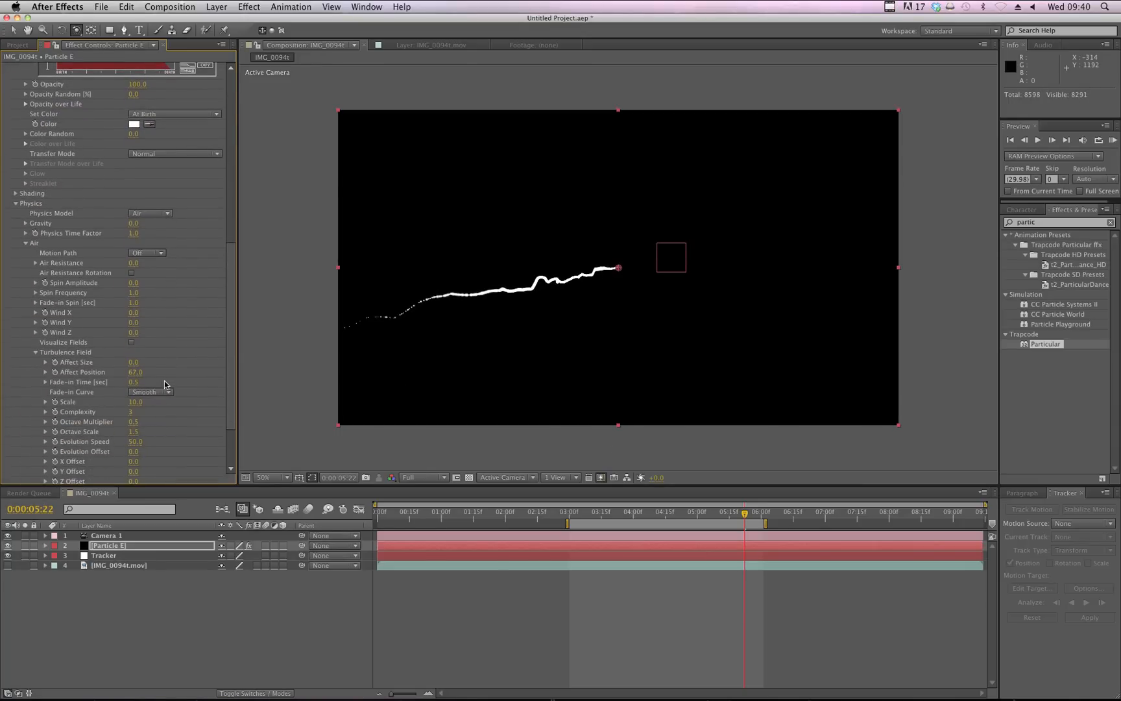
left_click_drag(130, 372, 133, 404)
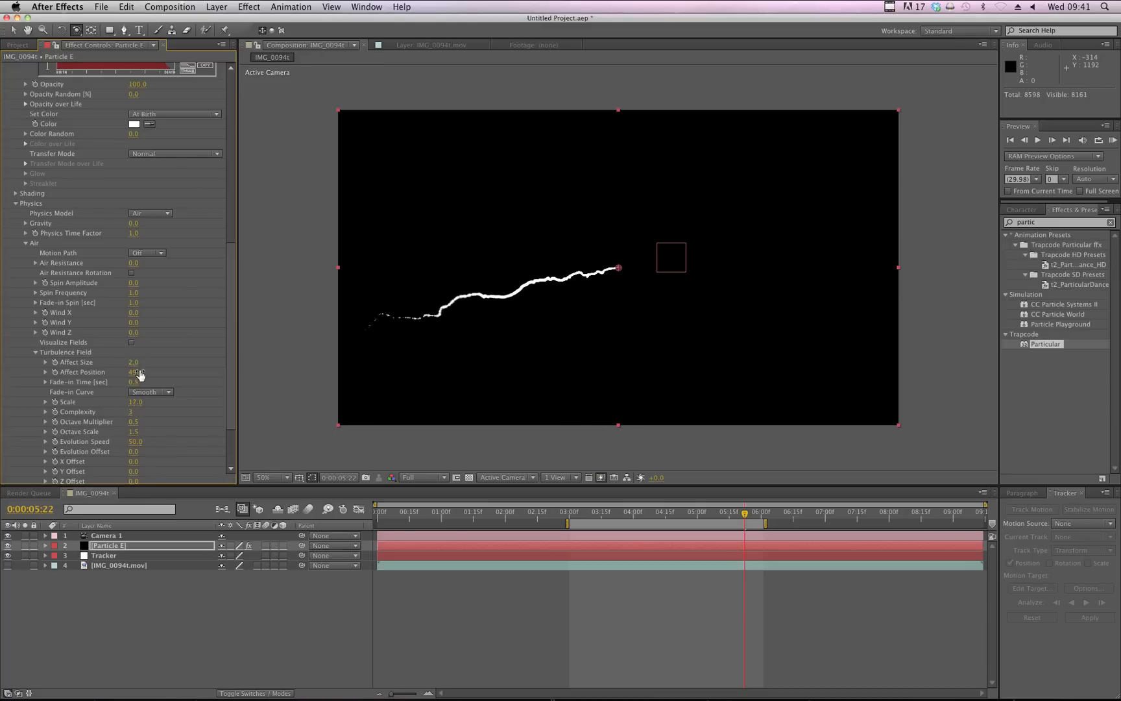
Set the particle Color to light blue and the Transfer Mode to Add
scroll(180, 382, "up", 5)
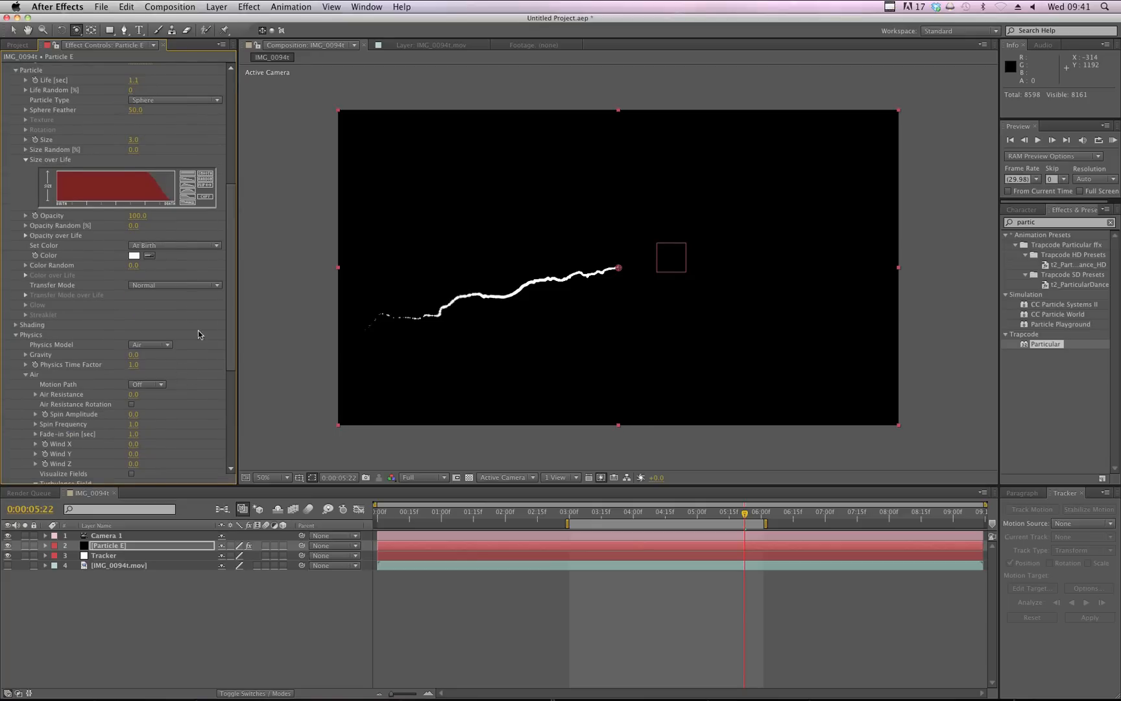
left_click(134, 256)
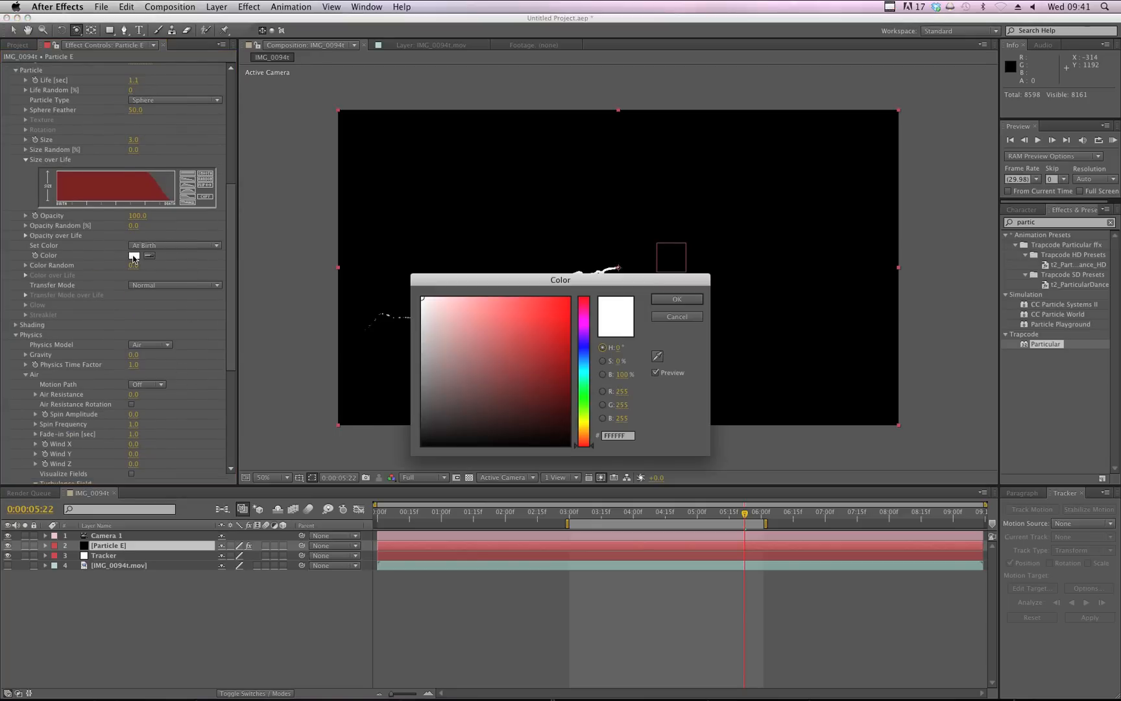
mouse_move(587, 394)
left_mouse_down()
mouse_move(591, 350)
mouse_move(589, 364)
mouse_move(513, 260)
left_mouse_up()
left_click(668, 300)
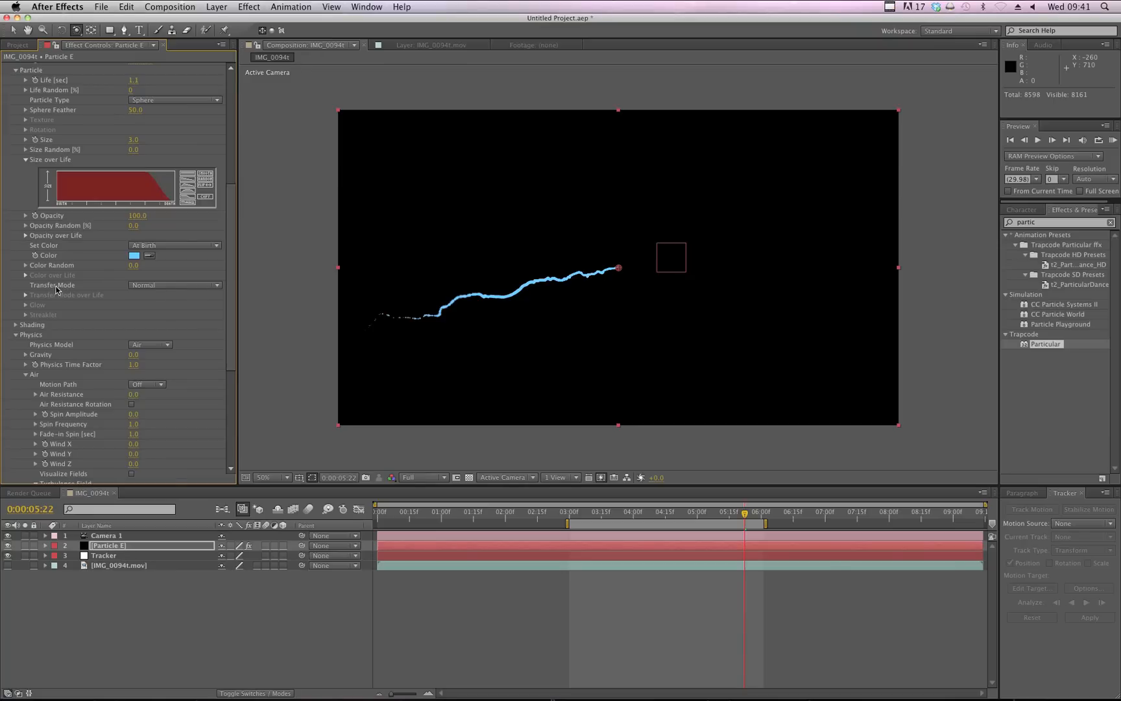
left_click(163, 288)
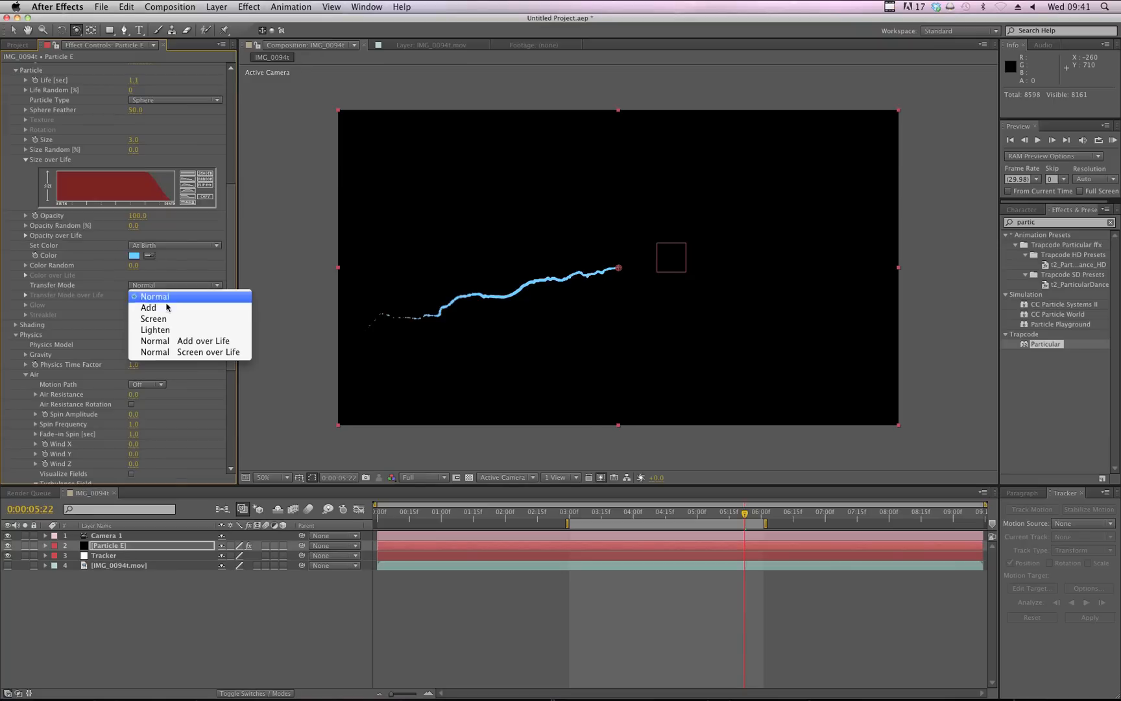
left_click(164, 306)
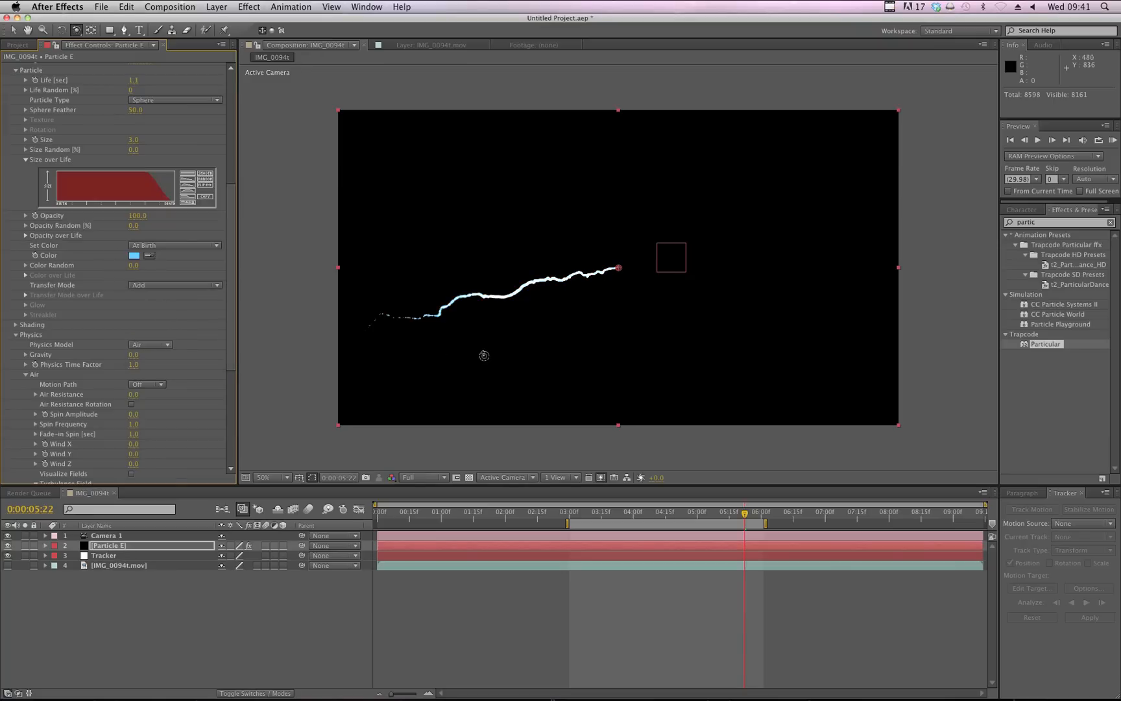
Preview the beam at 100% magnification from about 0:00:03:18
key("KP_0")
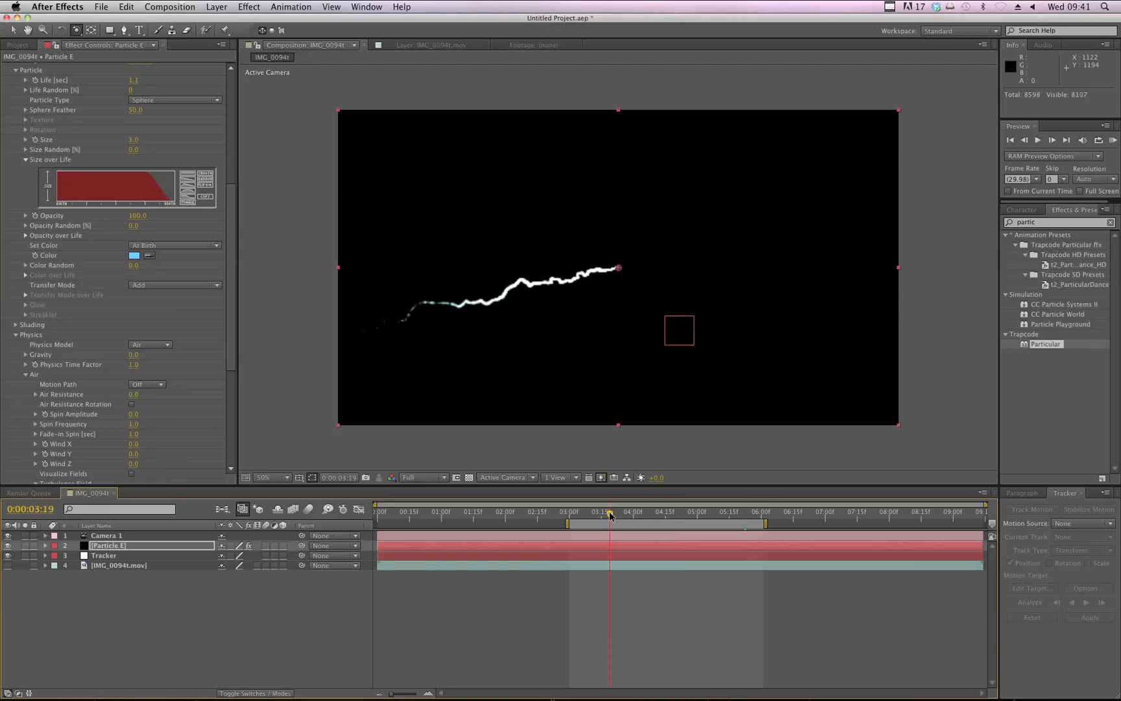
key("space")
key("period")
key("space")
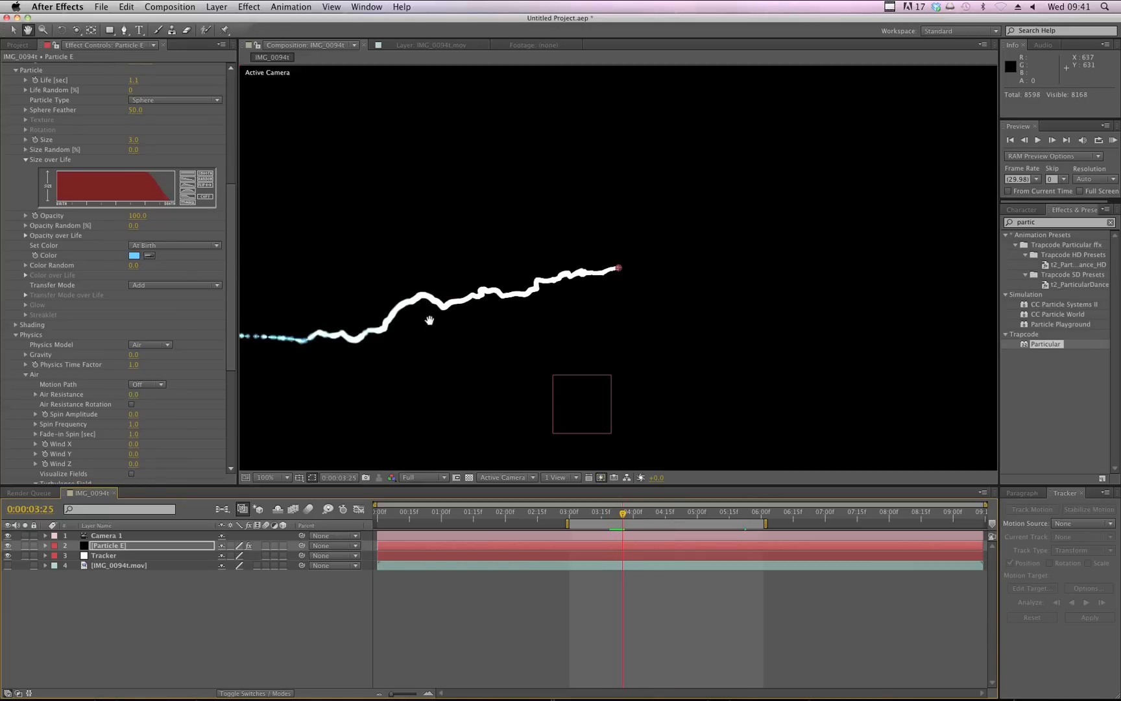
left_click_drag(429, 320, 559, 294)
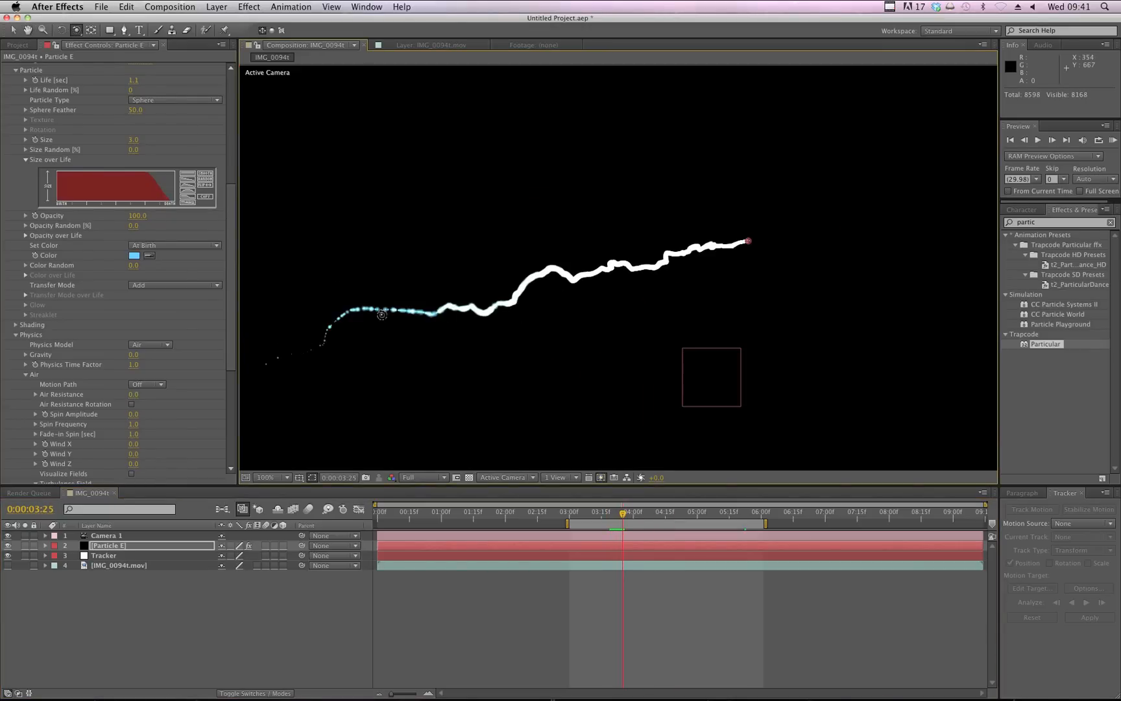
left_click(613, 519)
key("space")
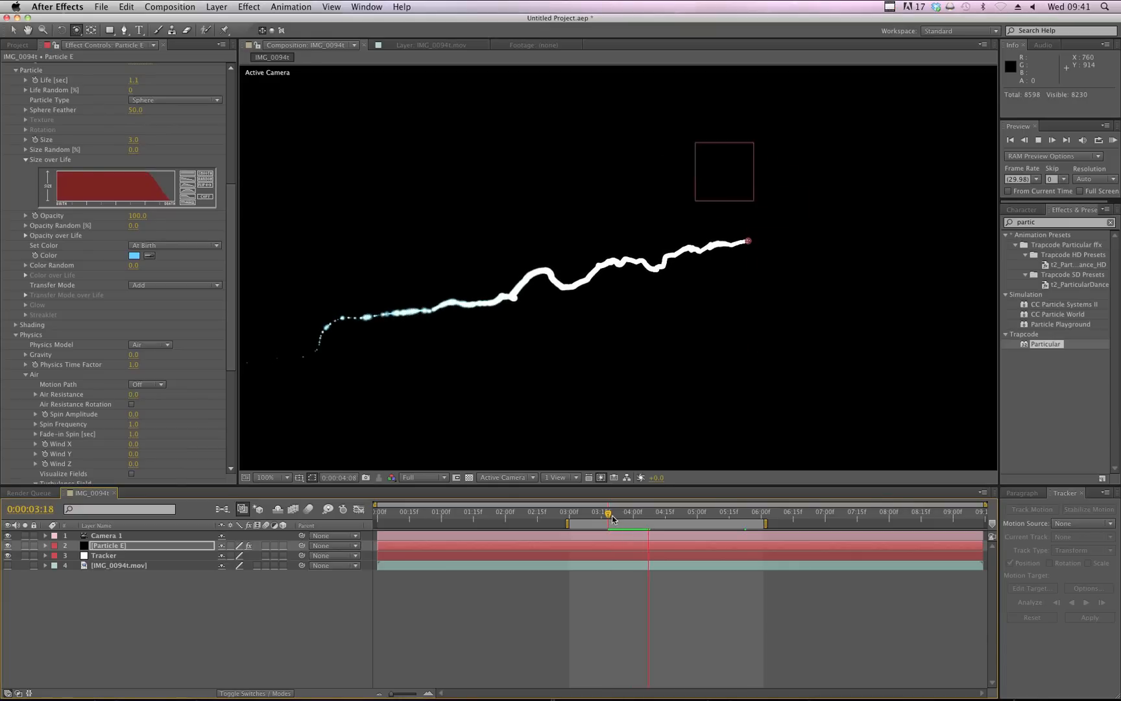
key("space")
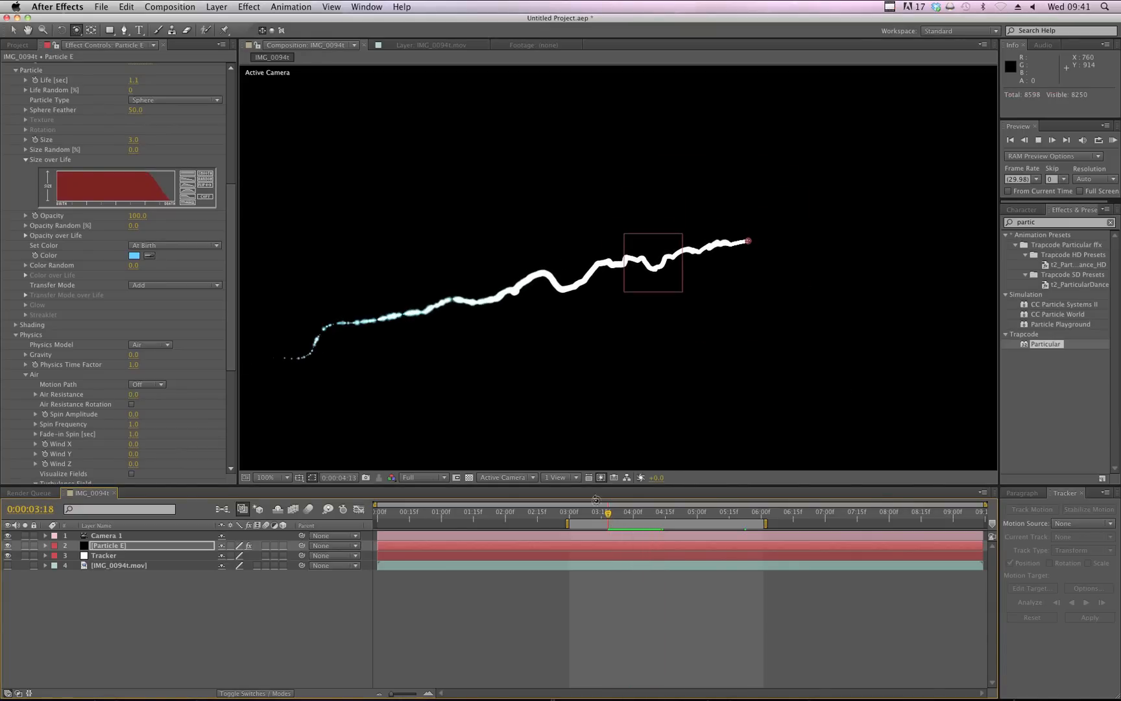
Set the emitter's Velocity to -1500 and preview the beam from 0:00:04:13
scroll(139, 342, "up", 8)
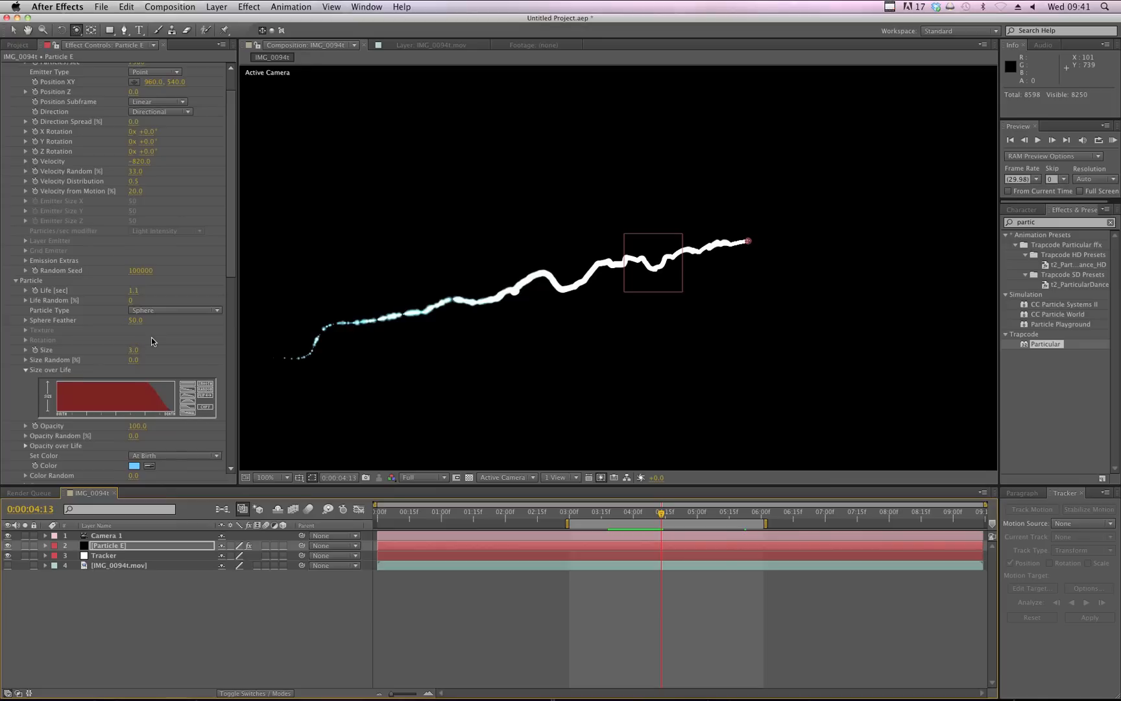
scroll(151, 338, "up", 2)
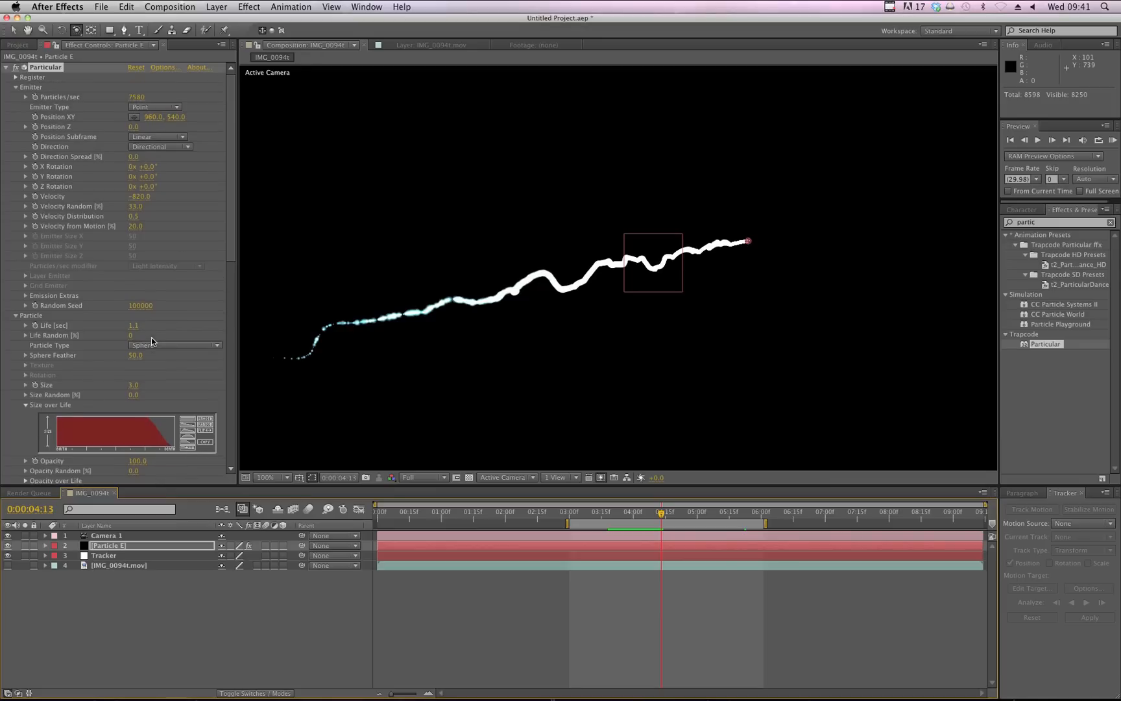
left_click(173, 220)
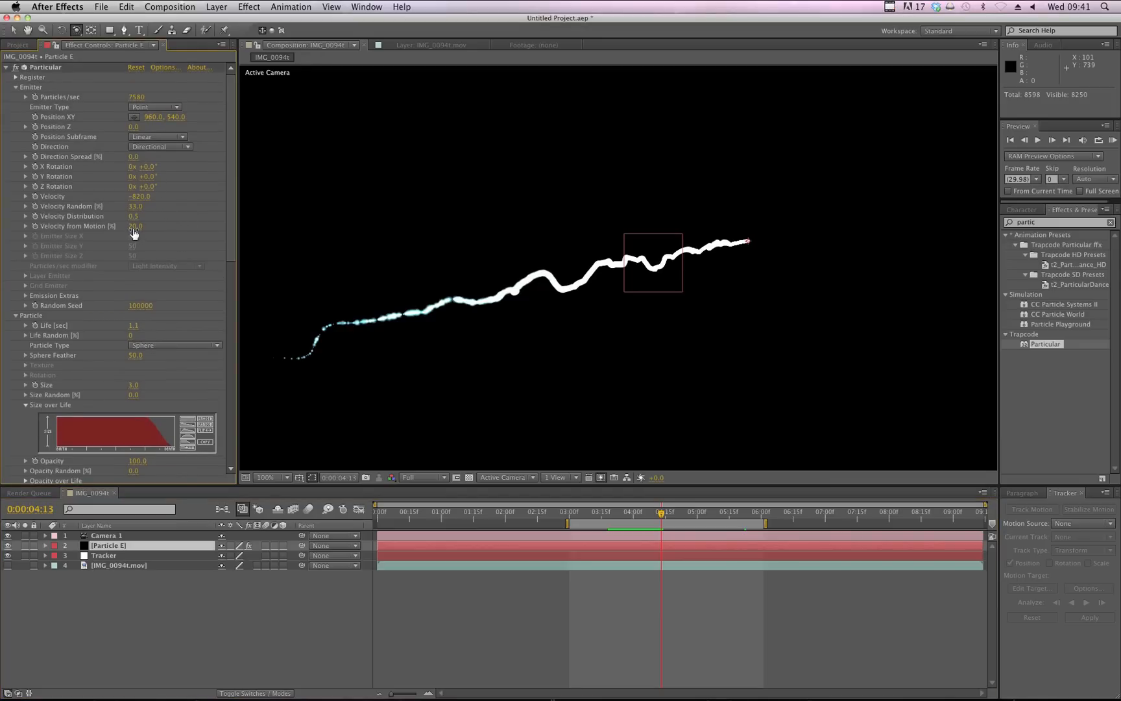
left_click_drag(136, 196, 107, 201)
key("space")
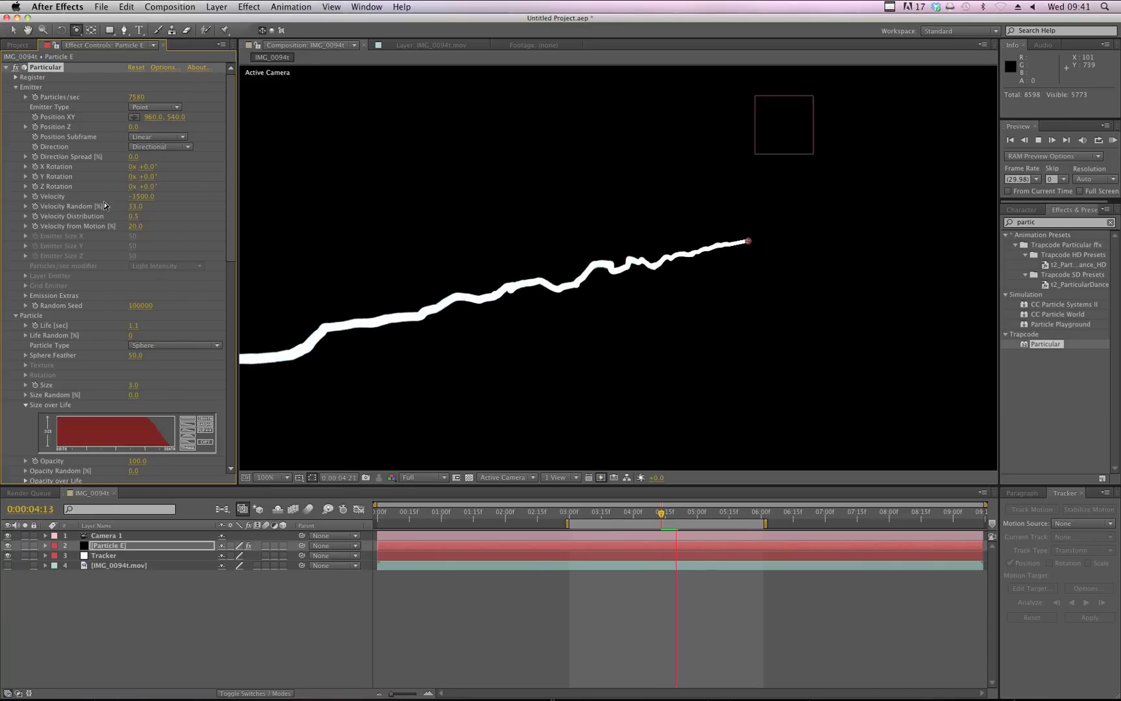
key("space")
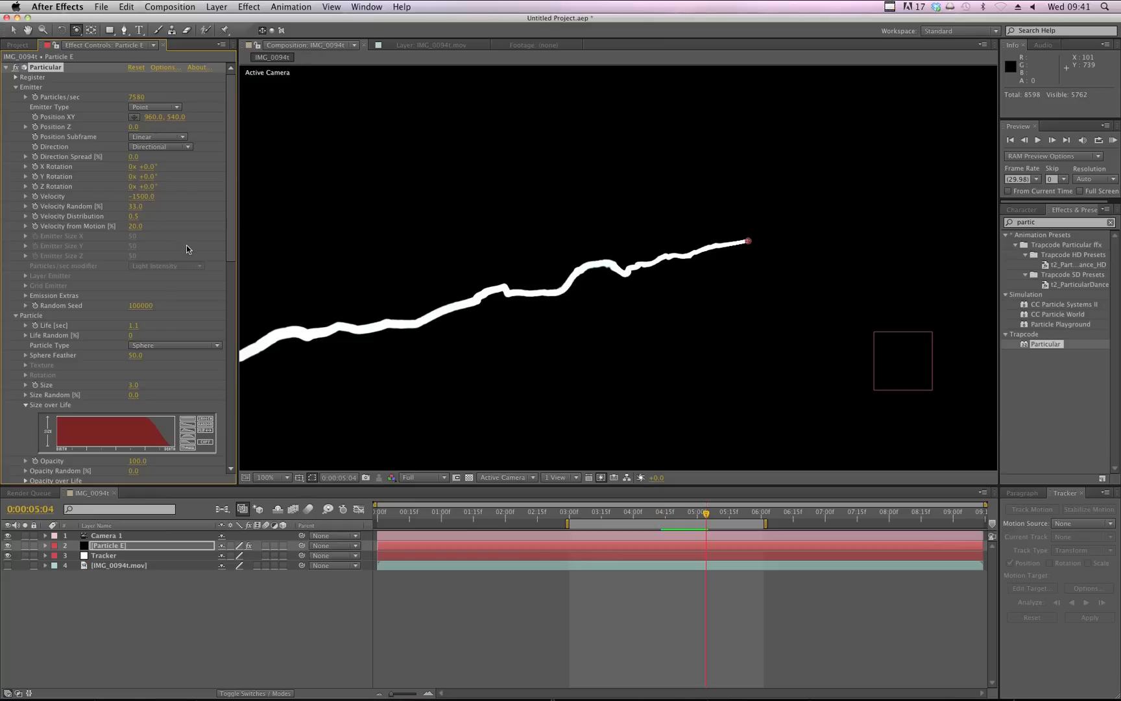
Make the IMG_0094t.mov layer visible again and compare the beam with the wand at 0:00:03:20 in the full frame
left_click(105, 593)
left_click(112, 565)
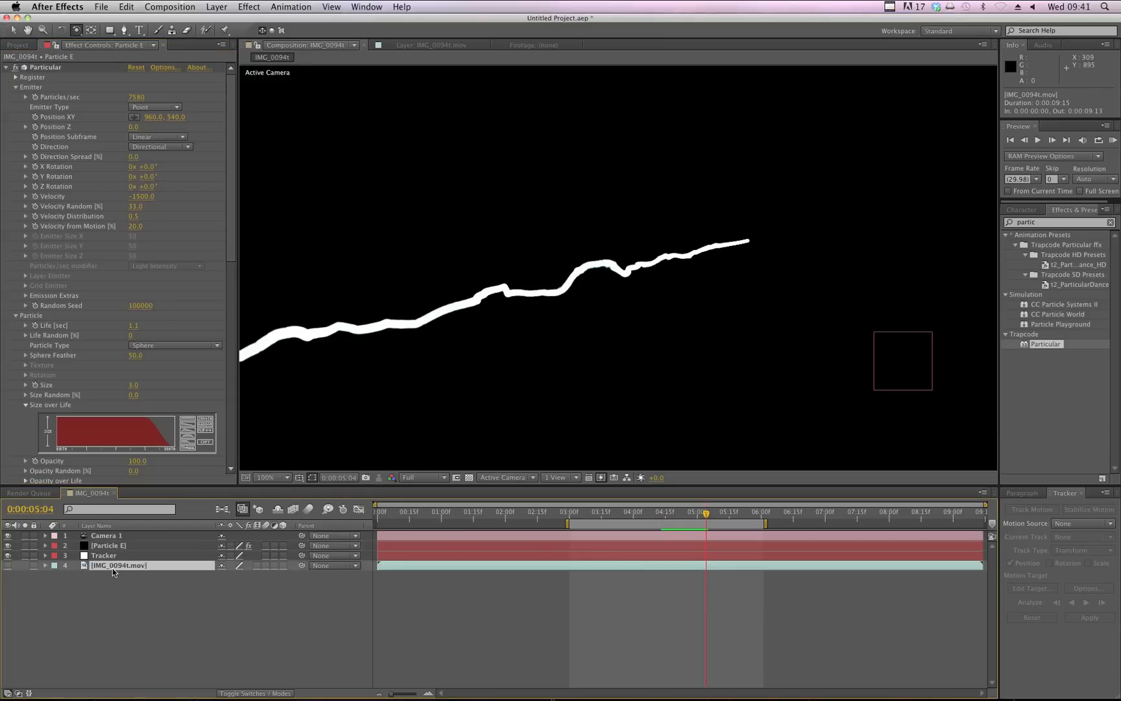
left_click(7, 566)
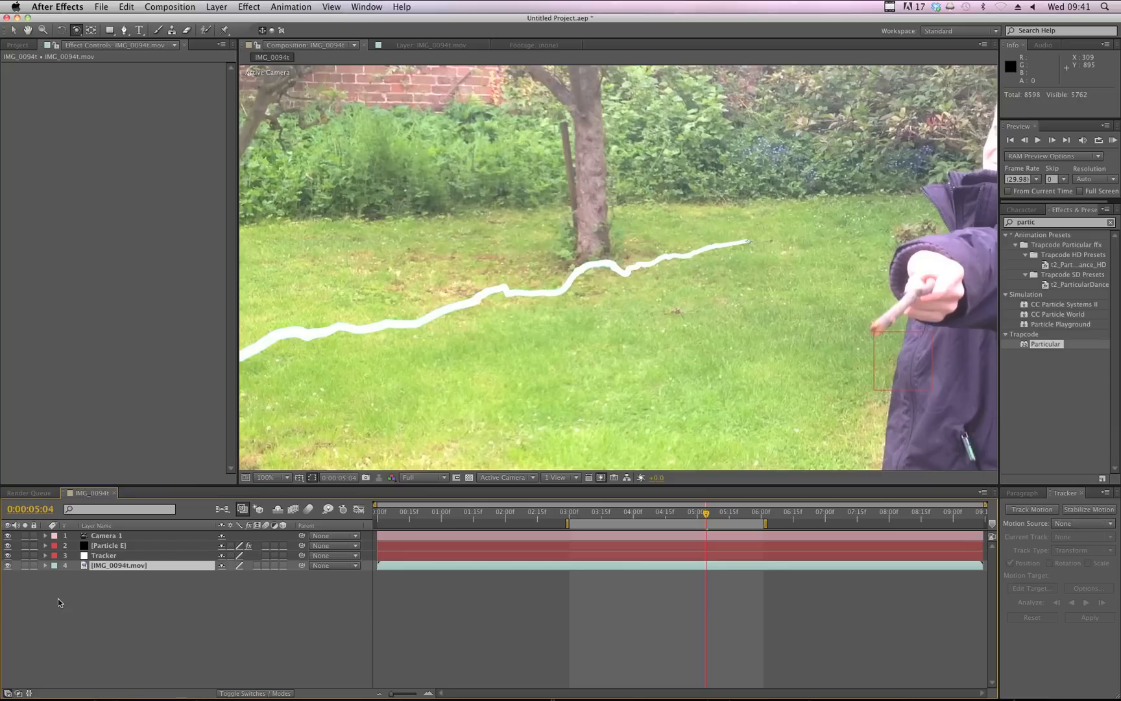
scroll(558, 350, "down", 1)
left_click_drag(597, 340, 504, 327)
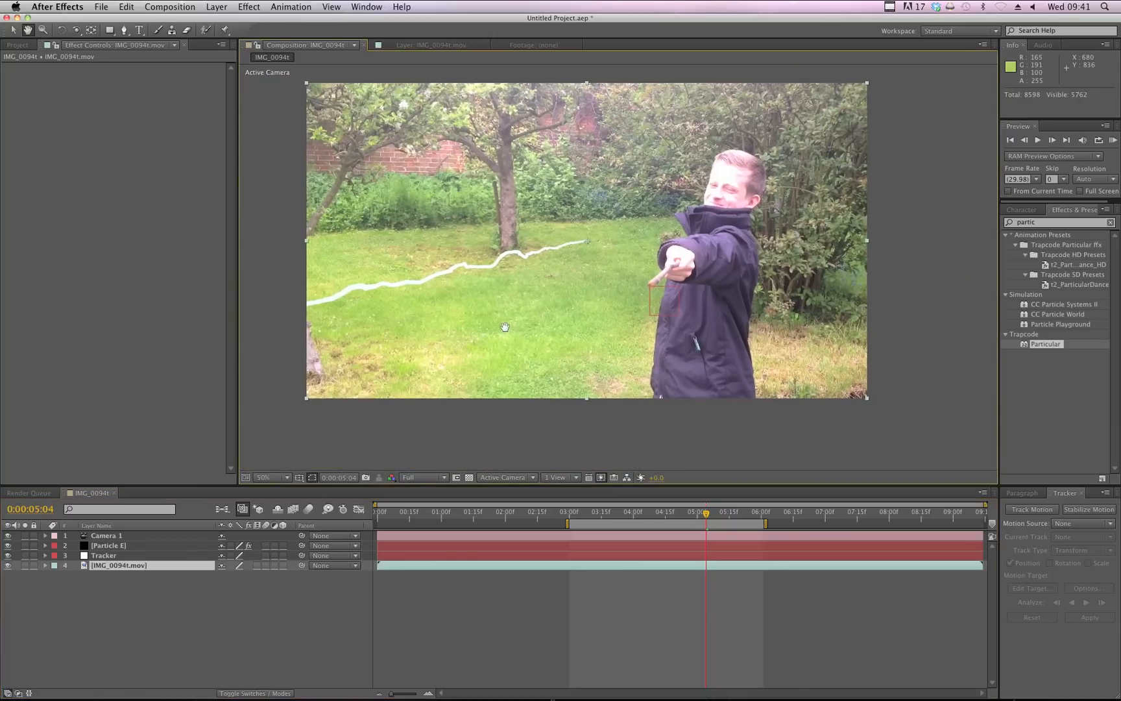
left_click_drag(566, 519, 612, 515)
key("v")
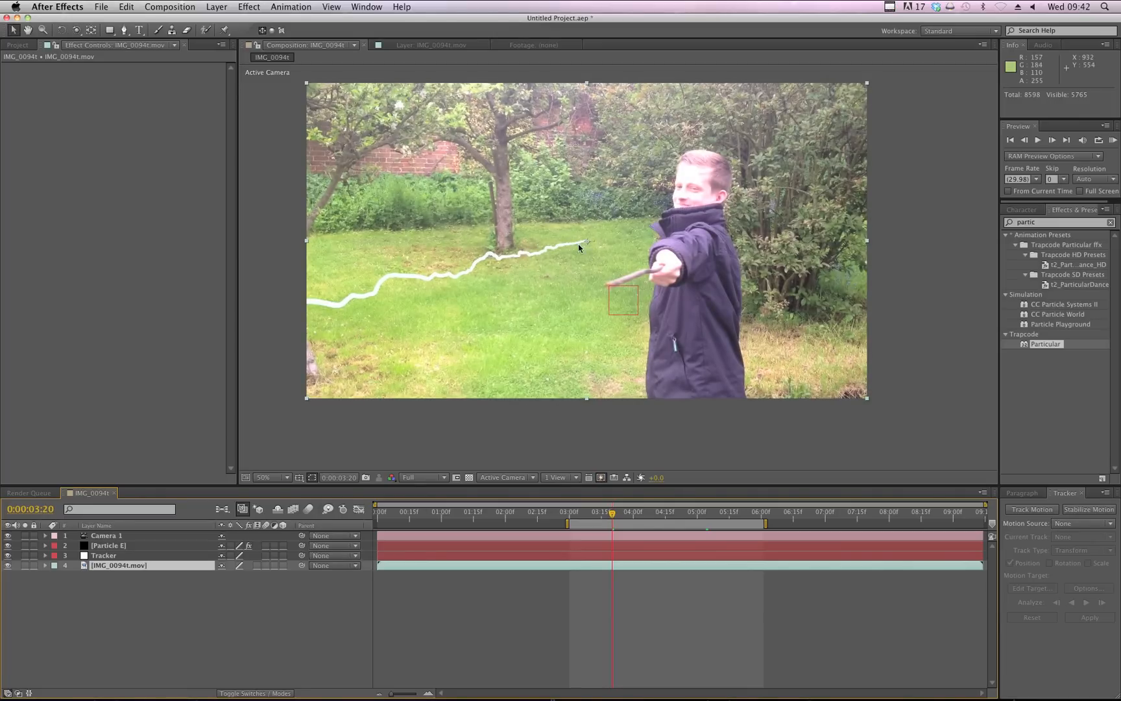
Add an expression to the Position XY of Particular's emitter on the Particle E layer
left_click(140, 546)
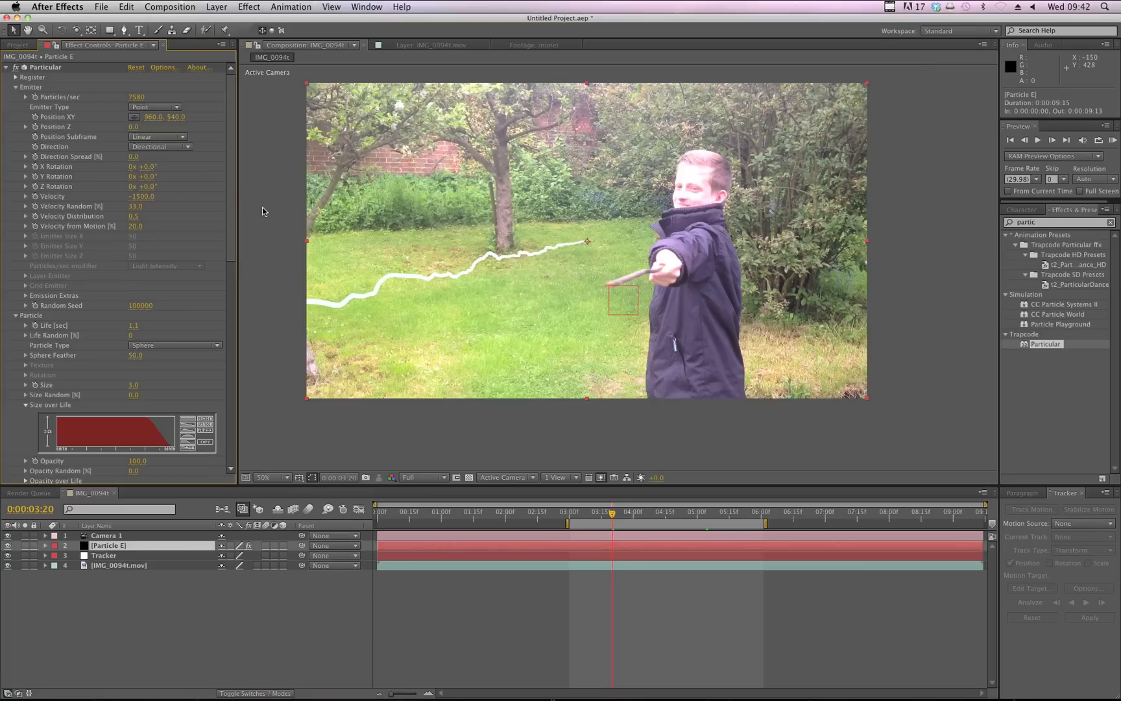
left_click(35, 117, "alt")
left_click(283, 623)
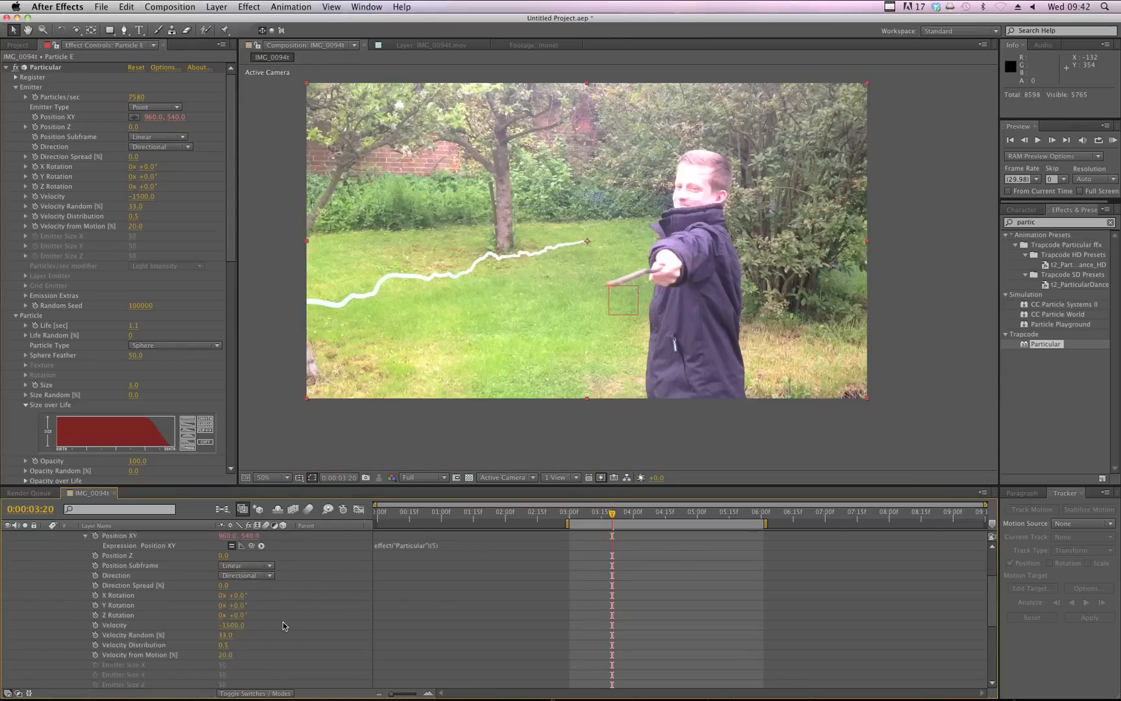
Link the emitter's Position XY expression on the Particle E layer to the Position property of the Tracker layer
scroll(283, 623, "down", 5)
left_click(131, 673)
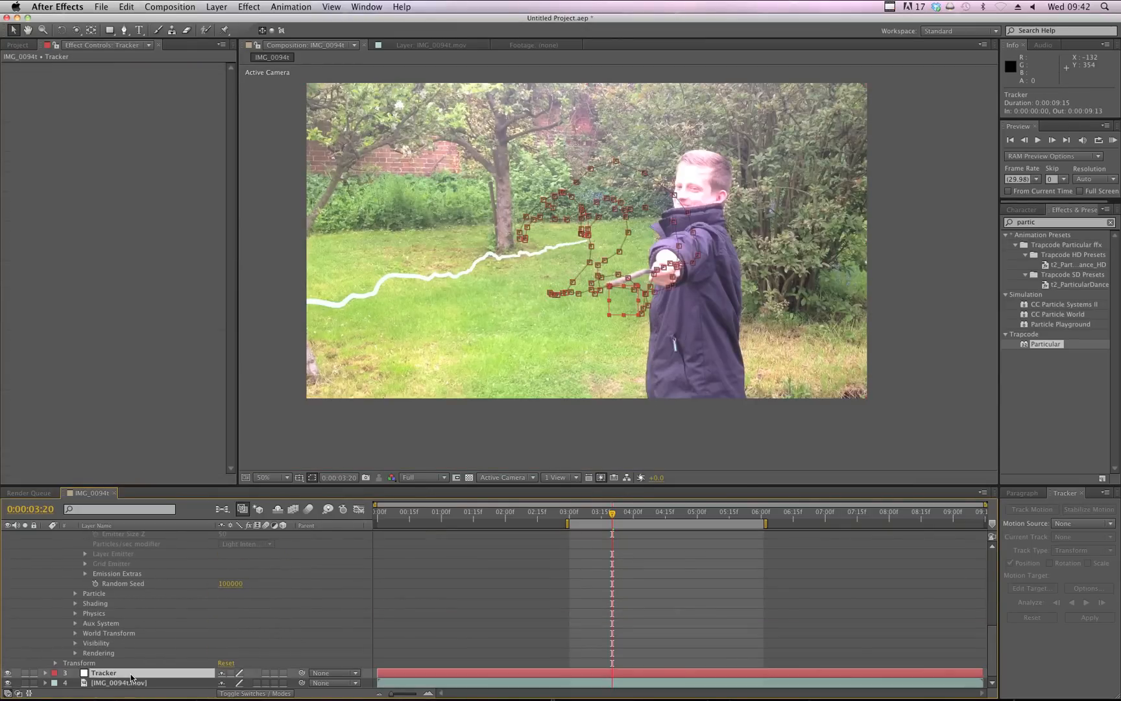
key("p")
key("semicolon")
scroll(145, 654, "down", 1)
scroll(145, 653, "up", 6)
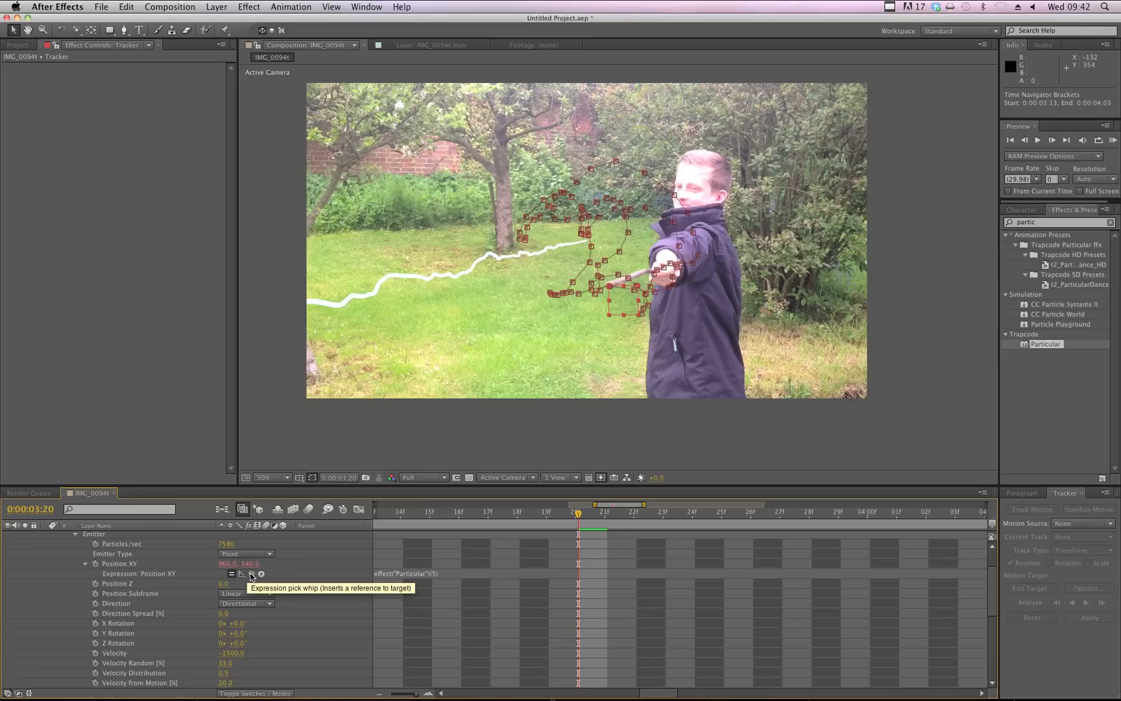
scroll(253, 578, "down", 6)
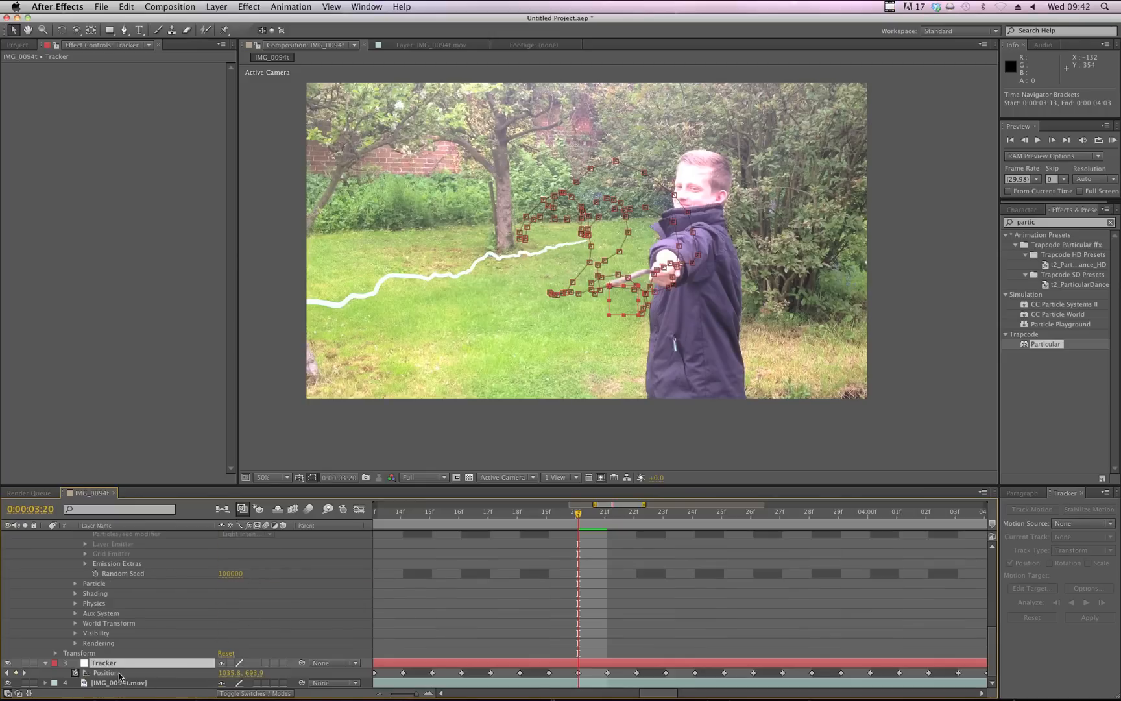
scroll(295, 611, "up", 6)
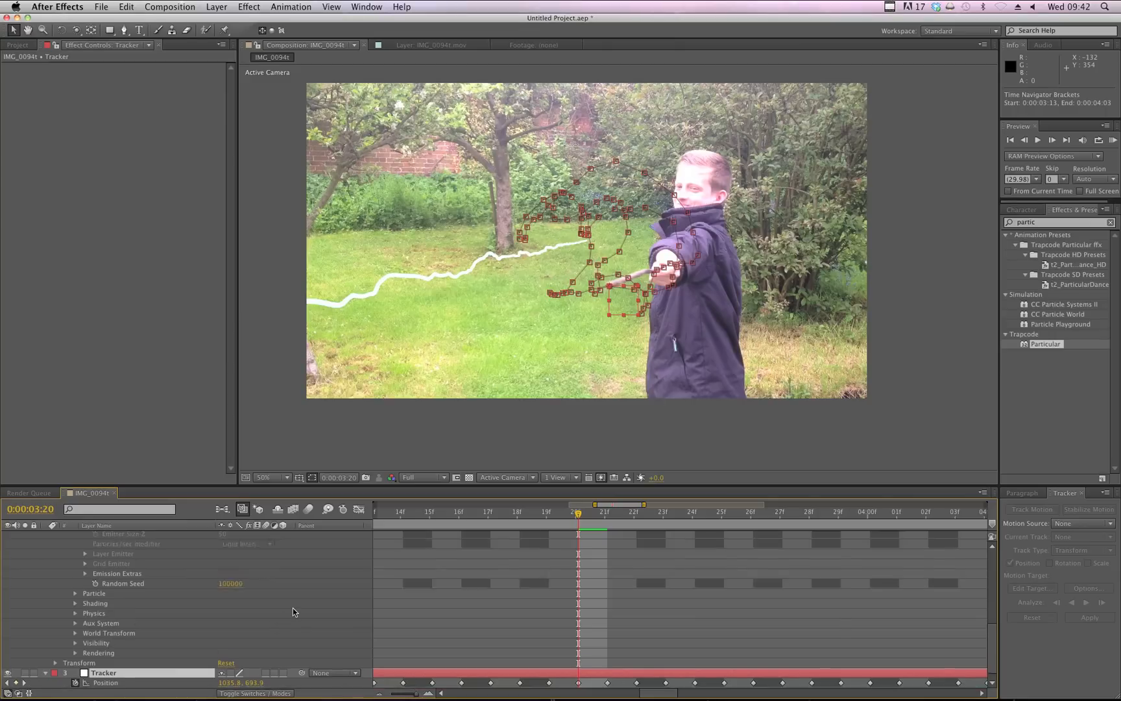
left_click_drag(254, 578, 109, 677)
left_click(335, 609)
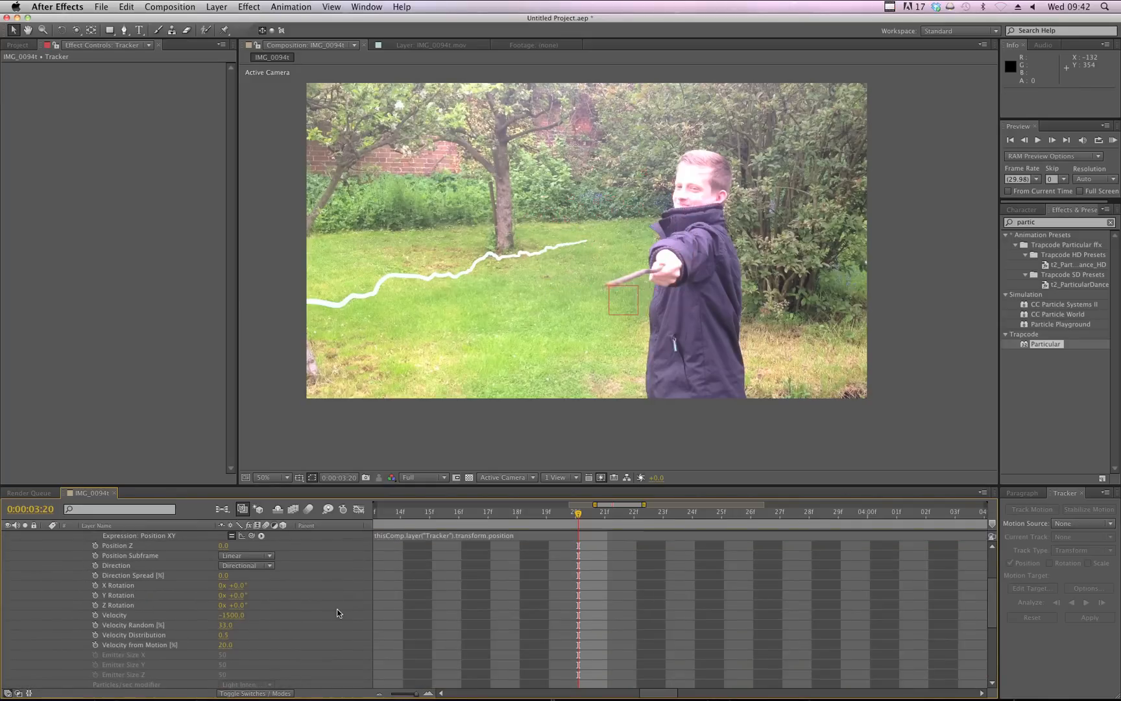
Examine how the linked beam starts at the wand tip at 0:00:03:20, both up close at 400% and in the full frame
mouse_move(575, 515)
left_mouse_down()
mouse_move(426, 514)
mouse_move(674, 517)
mouse_move(583, 519)
left_mouse_up()
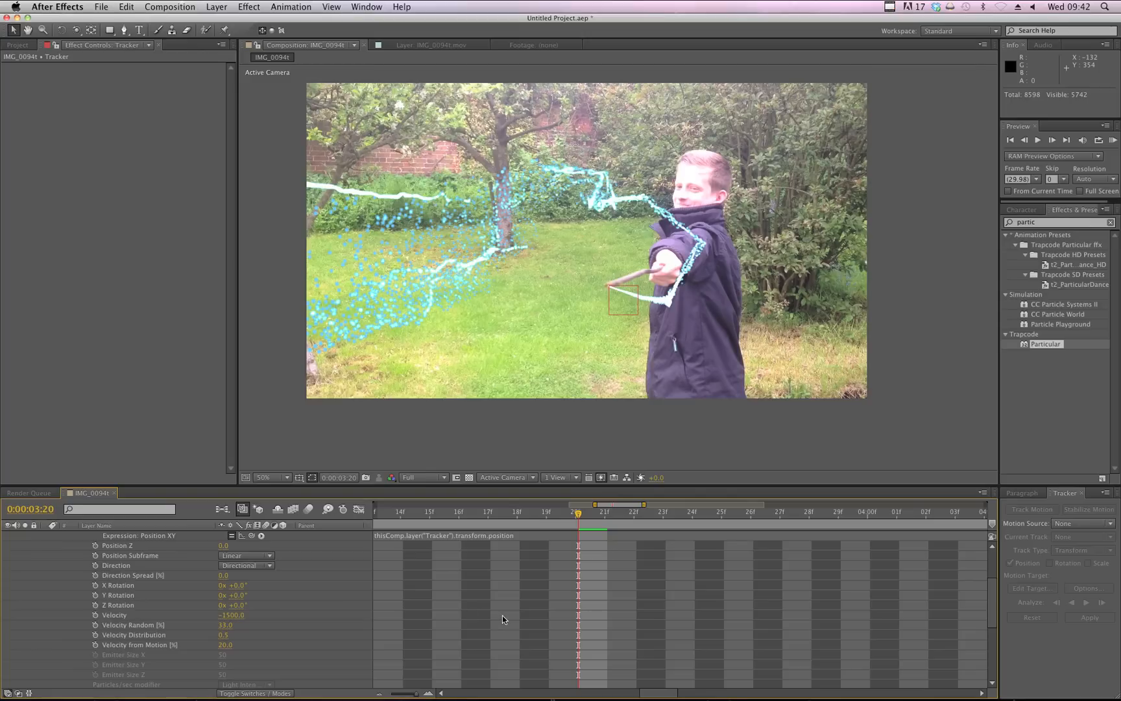
key("semicolon")
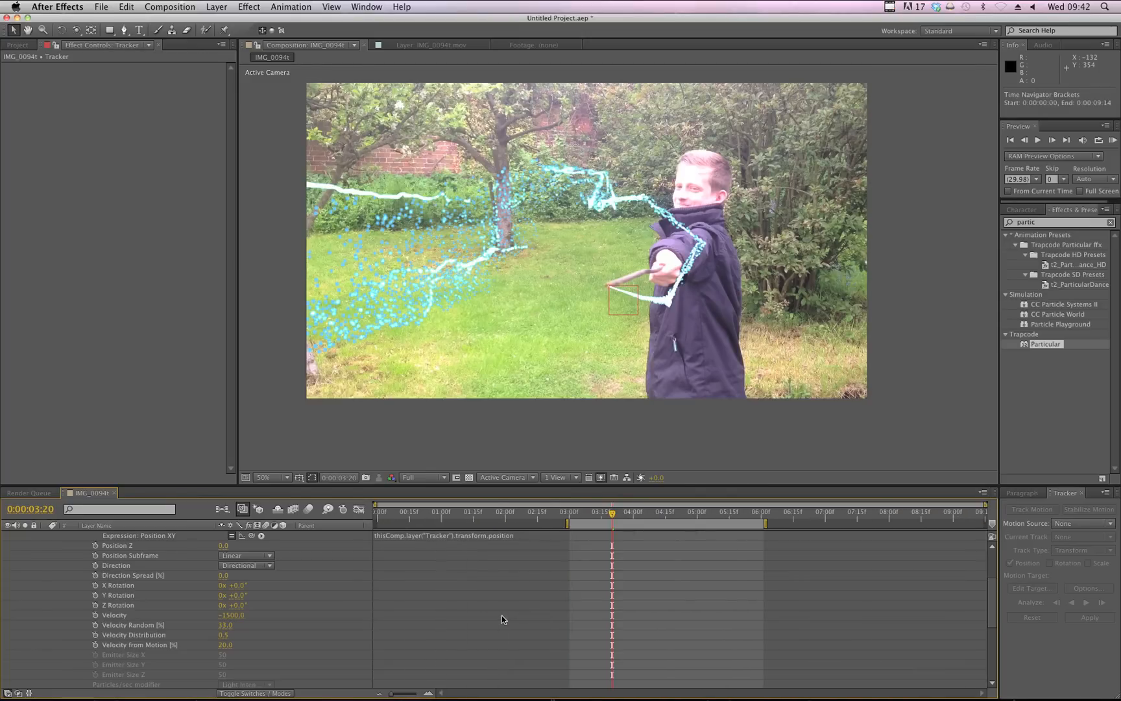
scroll(427, 255, "down", 2)
scroll(425, 260, "up", 2)
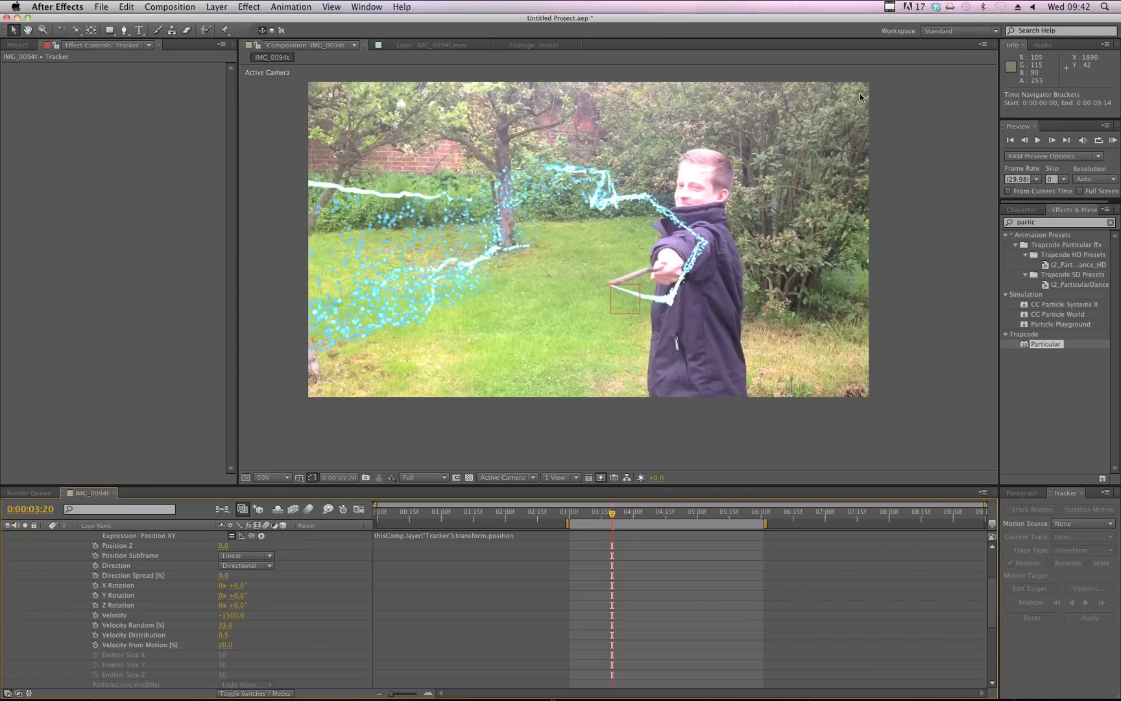
key("period")
key("period")
key("comma")
key("period")
key("period")
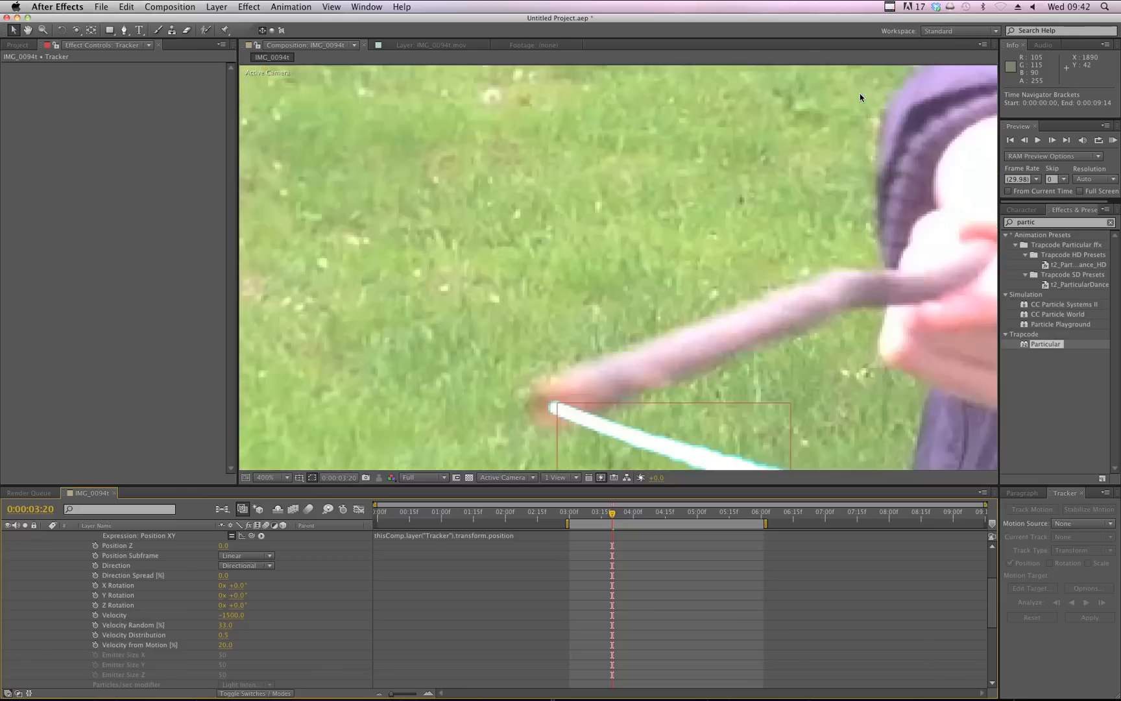
key("comma")
key("comma")
key("comma")
key("comma")
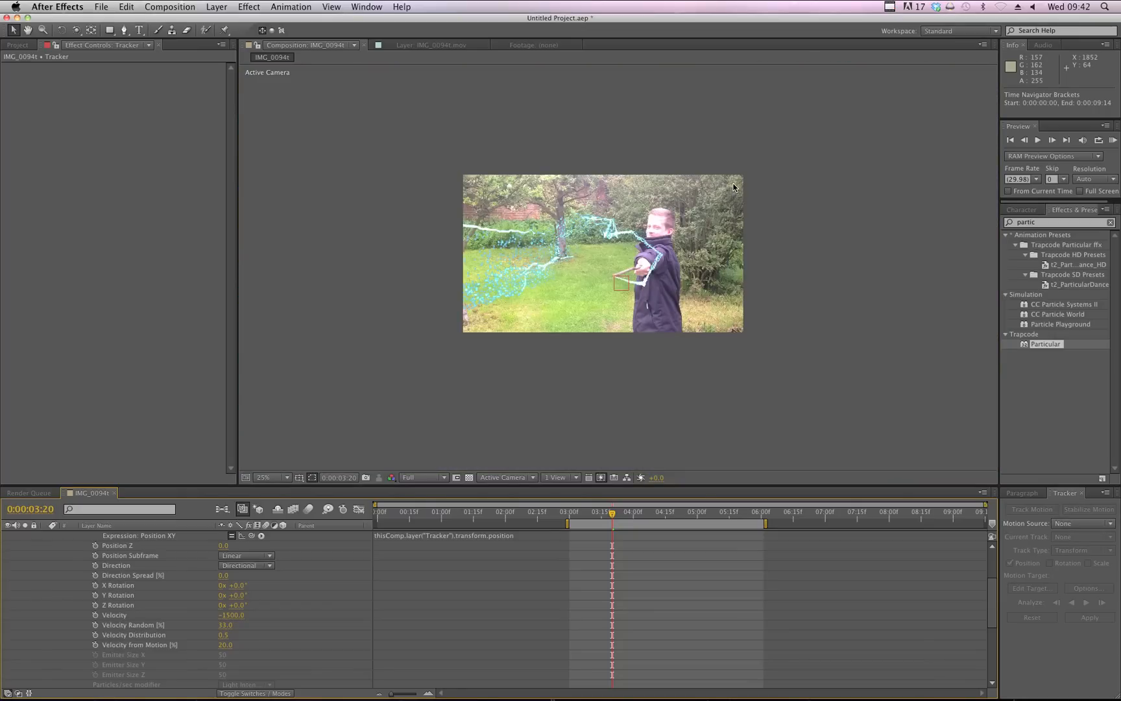
scroll(739, 179, "up", 4)
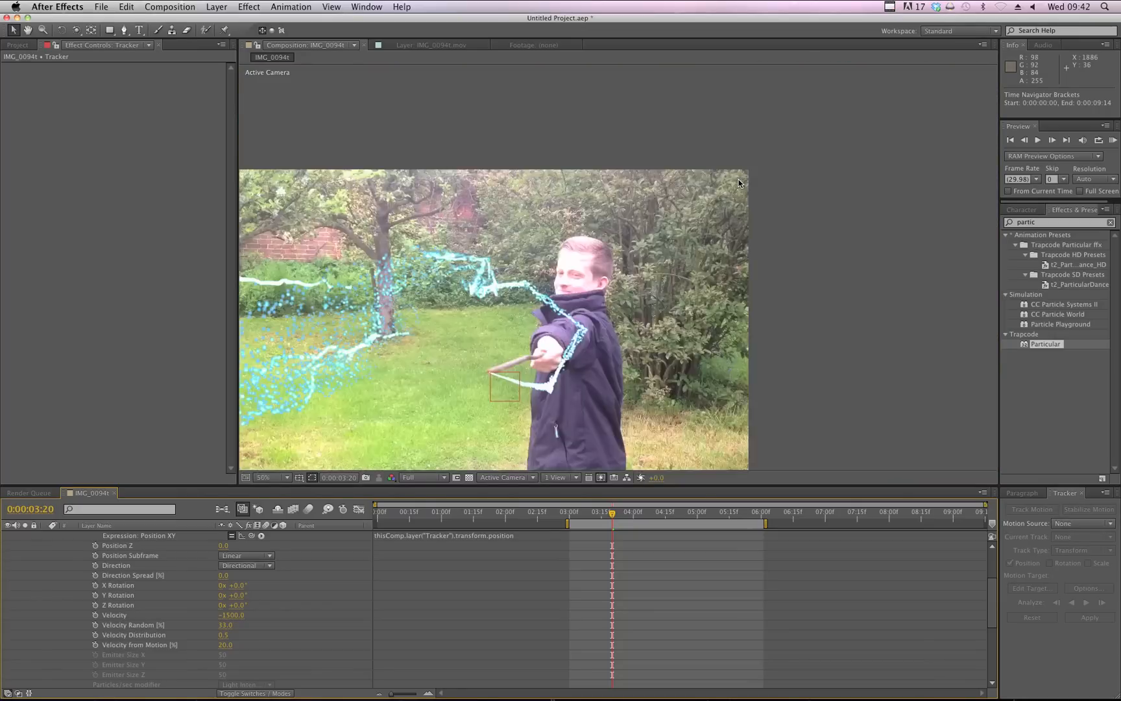
scroll(739, 181, "down", 3)
key("h")
left_click_drag(745, 182, 883, 105)
left_click_drag(628, 280, 690, 202)
left_click_drag(529, 224, 592, 220)
scroll(584, 252, "down", 2)
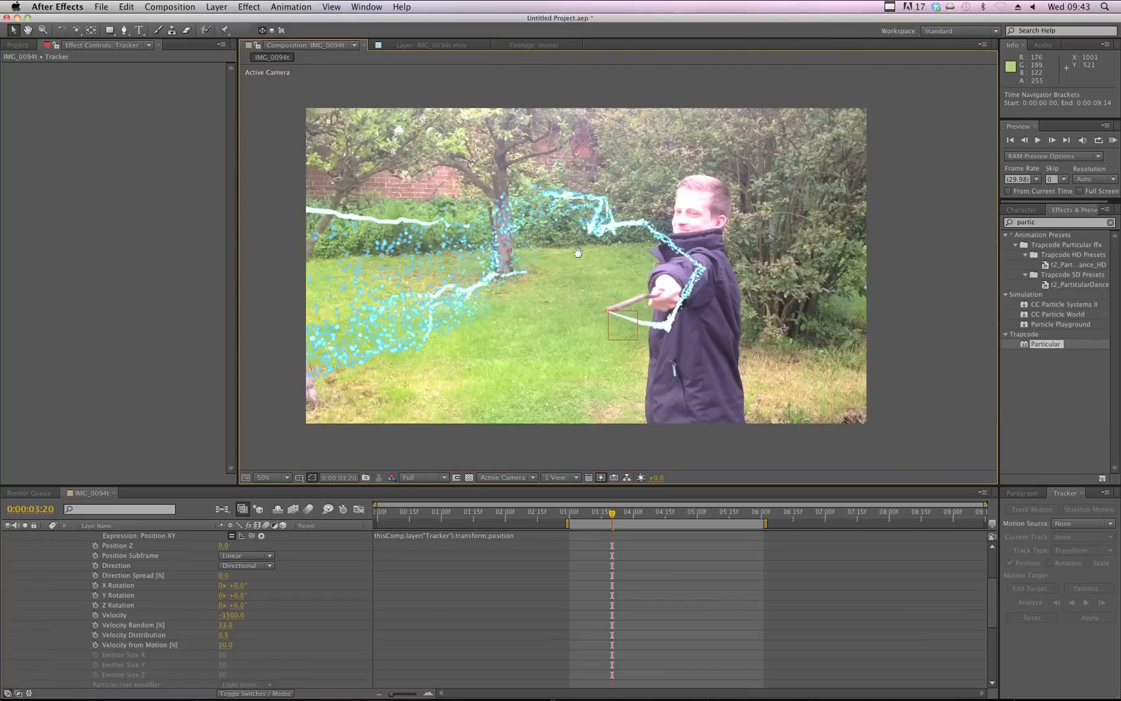
key("v")
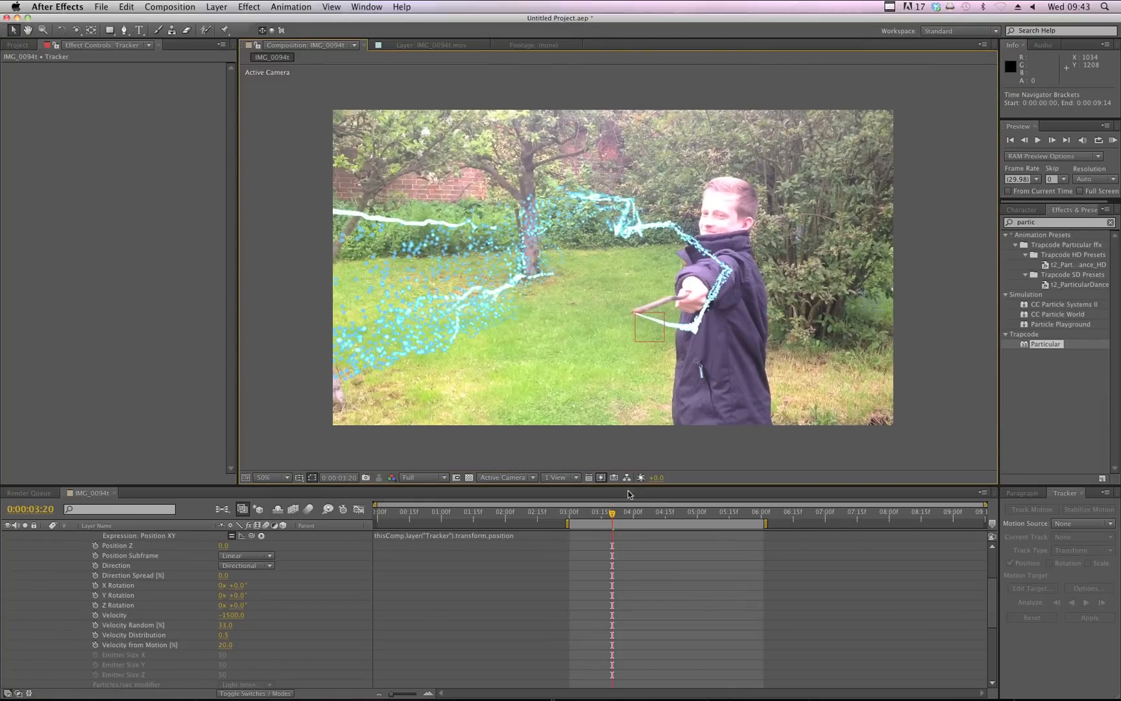
Preview the linked beam over the footage from 0:00:03:00 and check it up to 0:00:04:17
left_click_drag(613, 514, 570, 514)
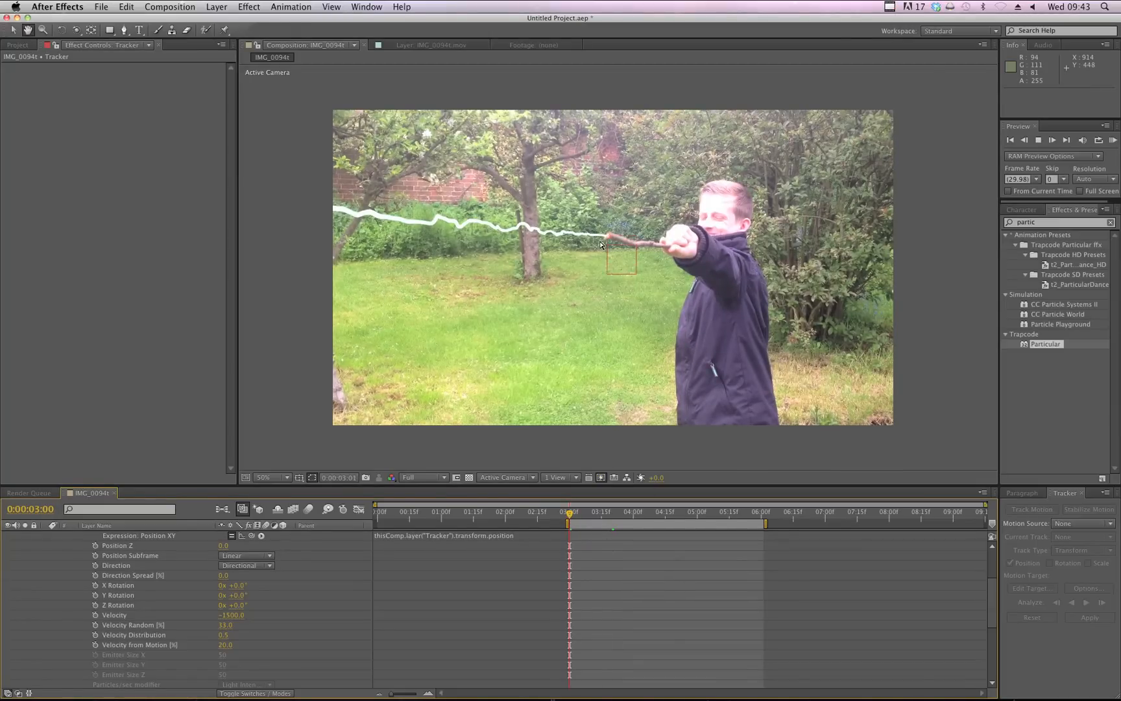
key("Page_Down")
key("Page_Down")
key("Page_Down")
key("KP_0")
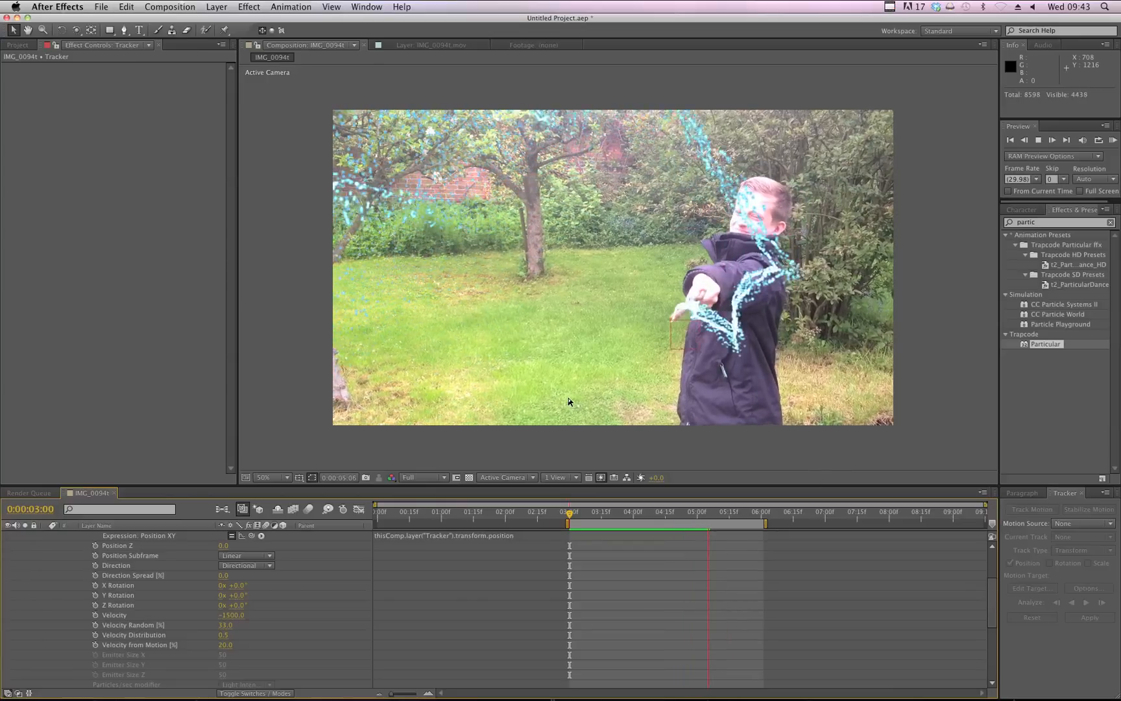
key("space")
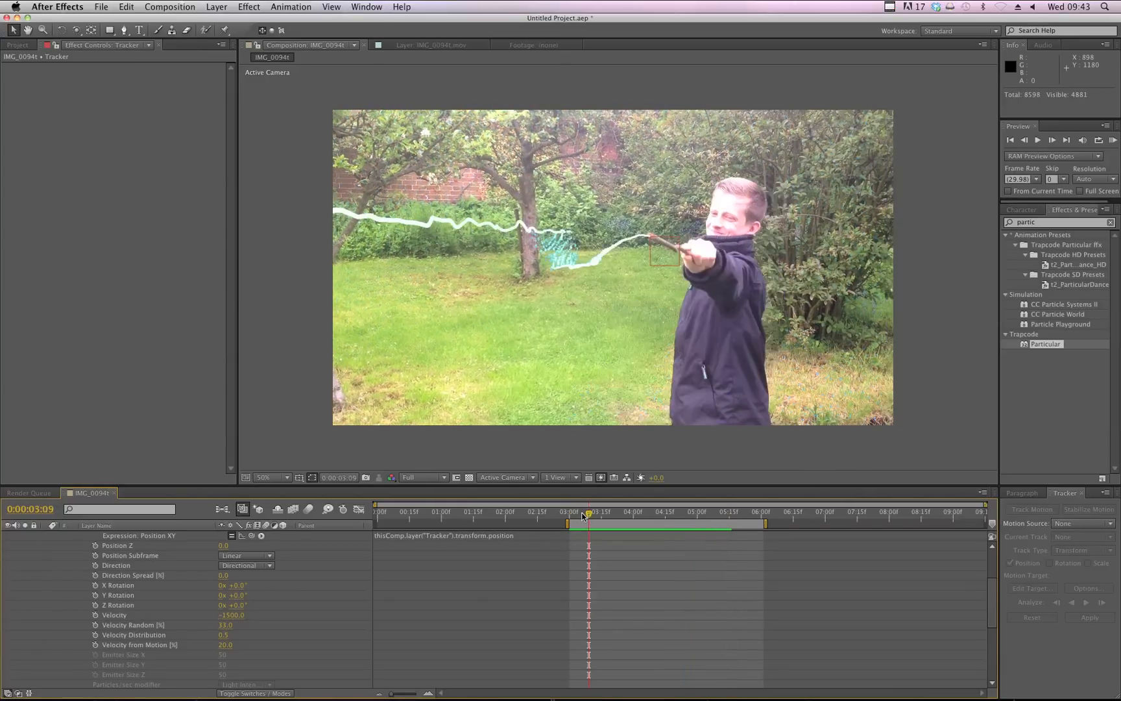
key("space")
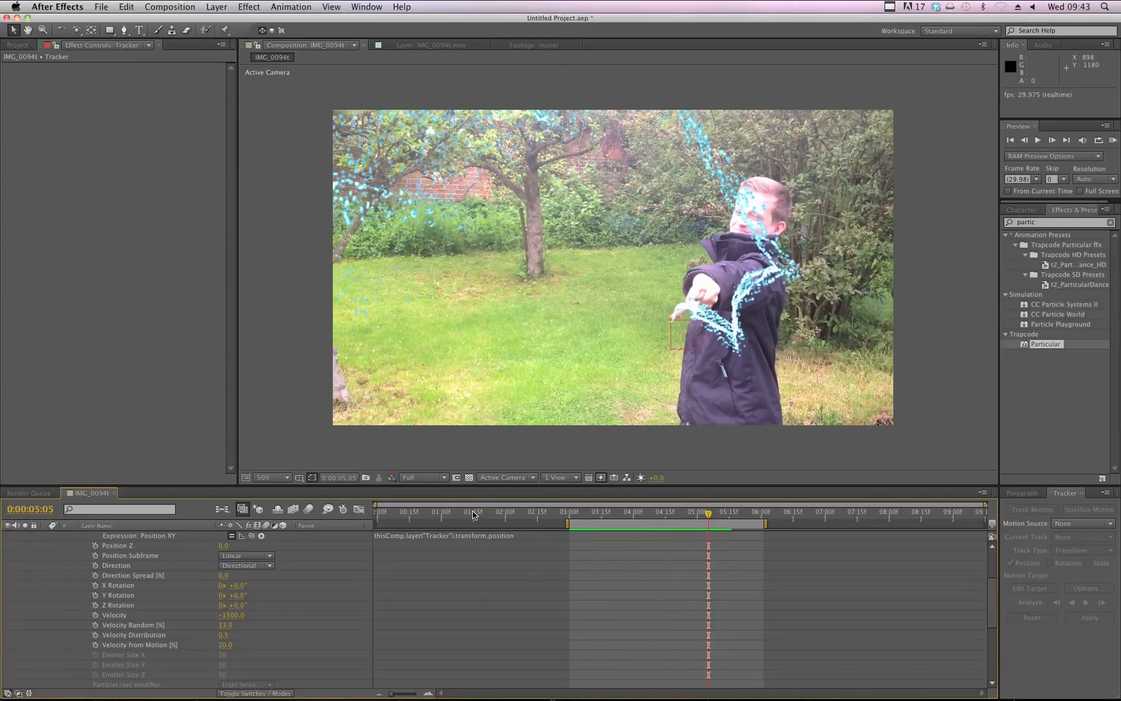
left_click_drag(583, 508, 669, 514)
Enable motion blur for the composition and for the Particle E layer
scroll(130, 599, "up", 5)
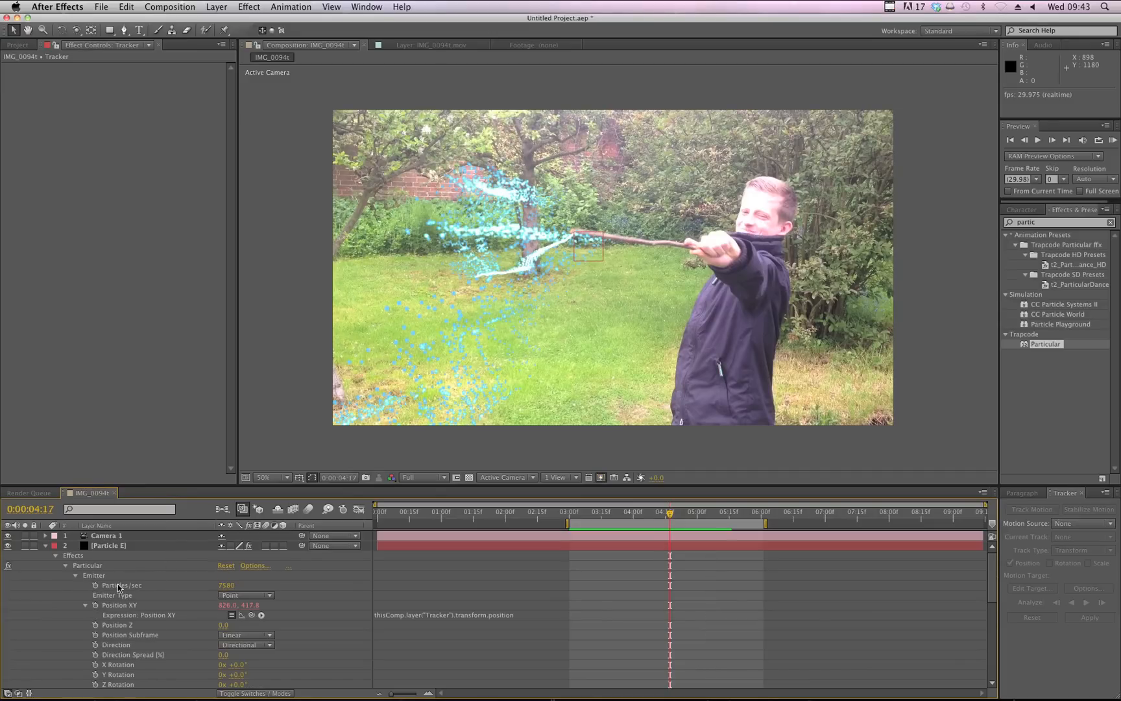
left_click(309, 510)
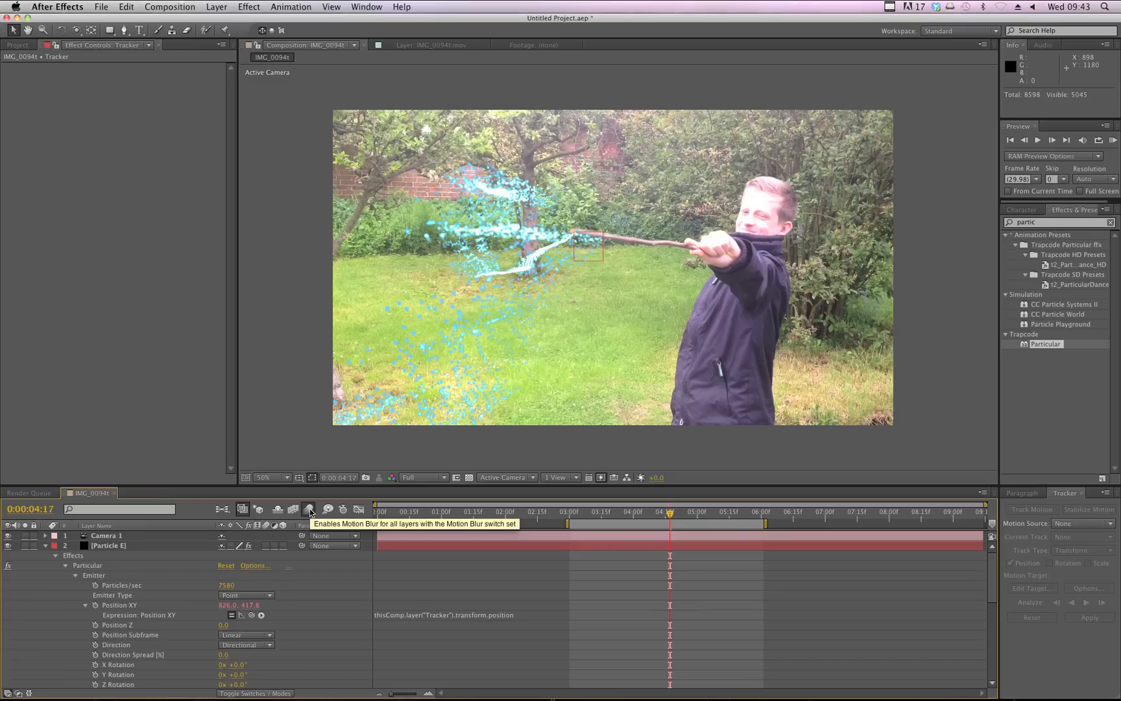
left_click(157, 546)
left_click(267, 545)
Preview the motion-blurred beam over the footage from 0:00:04:17 and again from about 0:00:03:22
key("space")
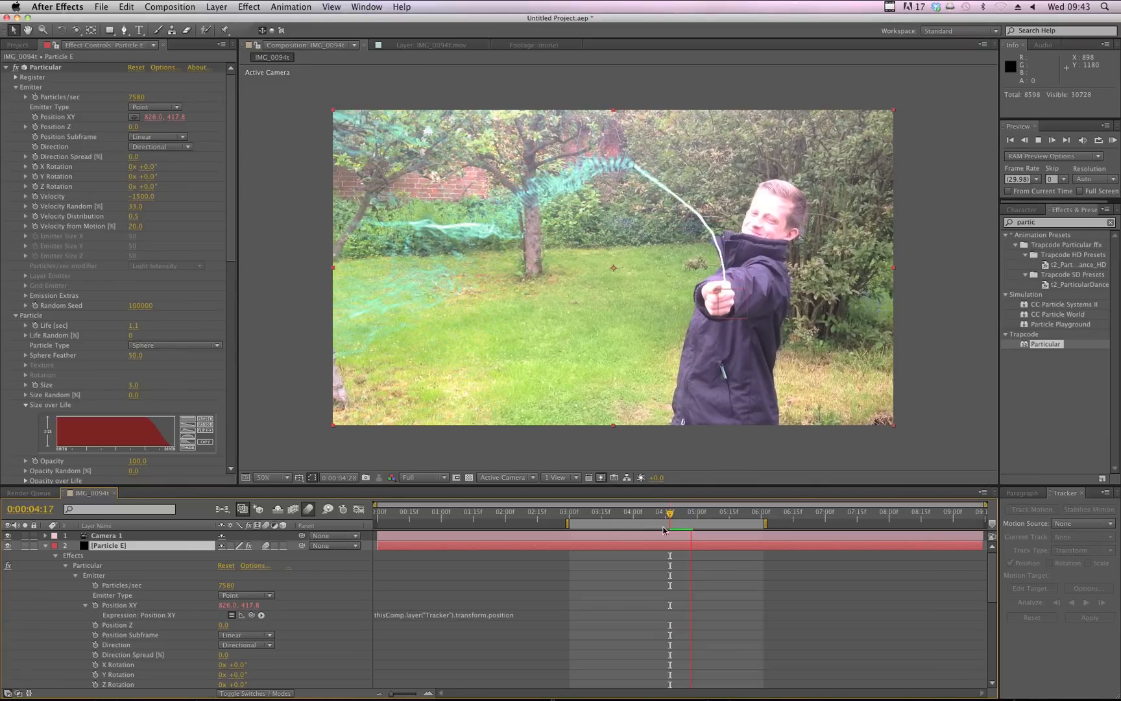
key("space")
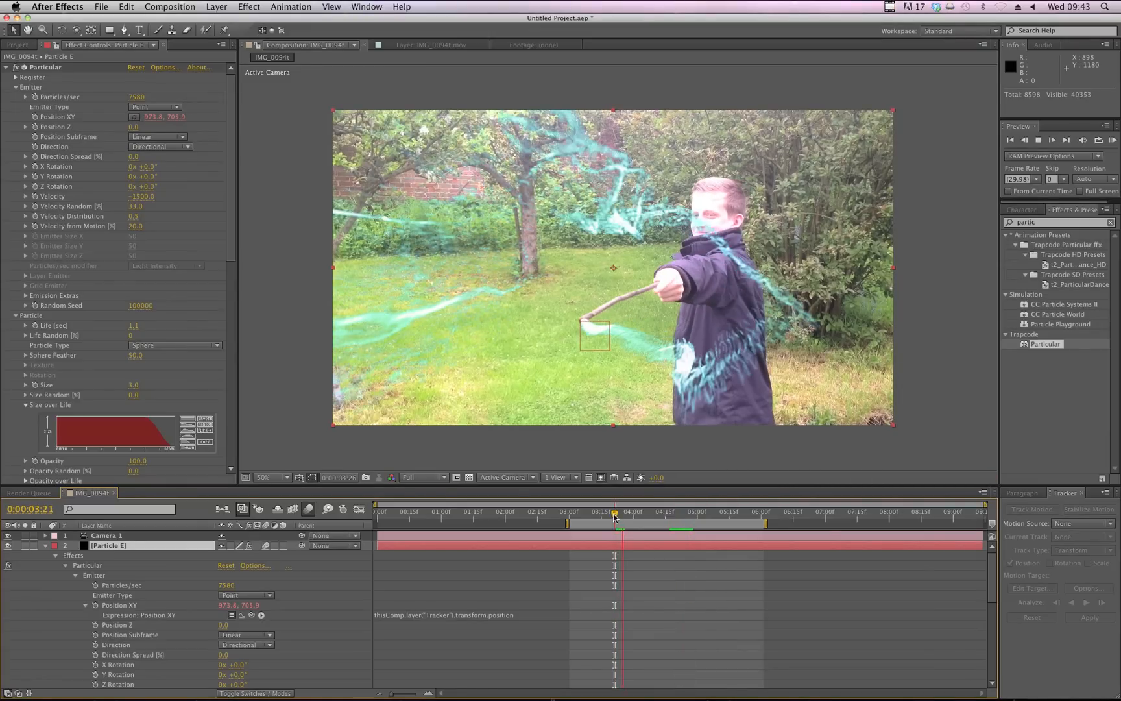
mouse_move(614, 517)
left_mouse_down()
mouse_move(629, 517)
mouse_move(617, 519)
left_mouse_up()
key("space")
key("space")
Hide the IMG_0094t.mov layer and preview the beam against black from 0:00:03:22
scroll(110, 606, "down", 5)
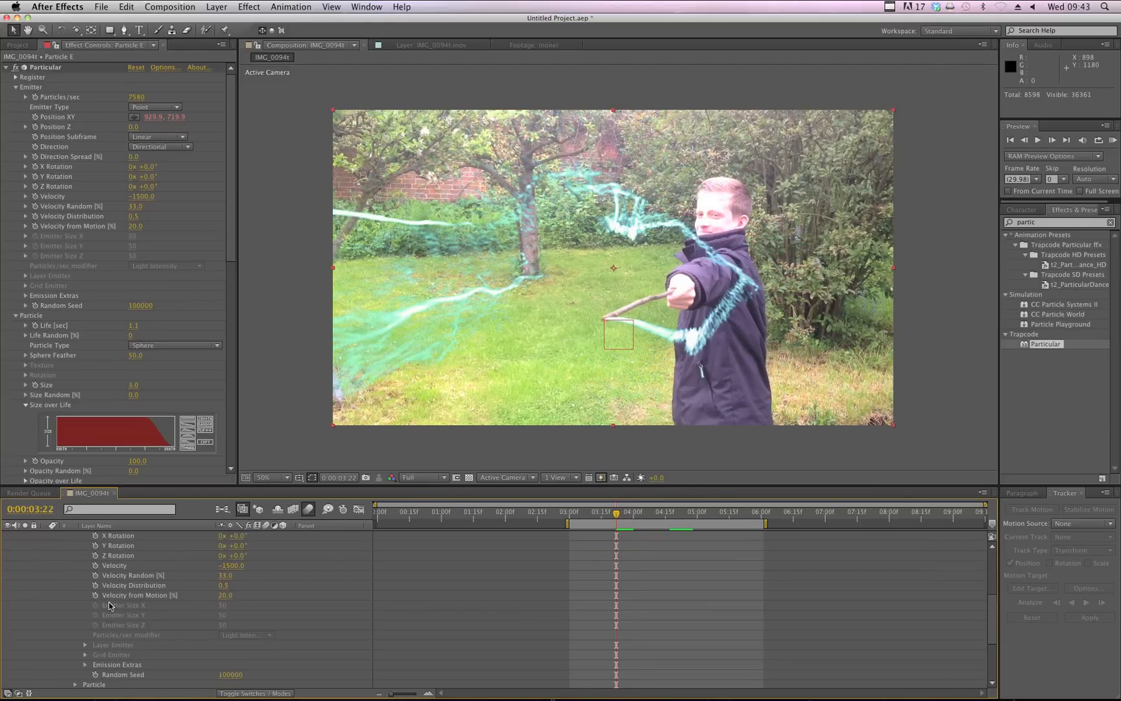
scroll(33, 675, "down", 4)
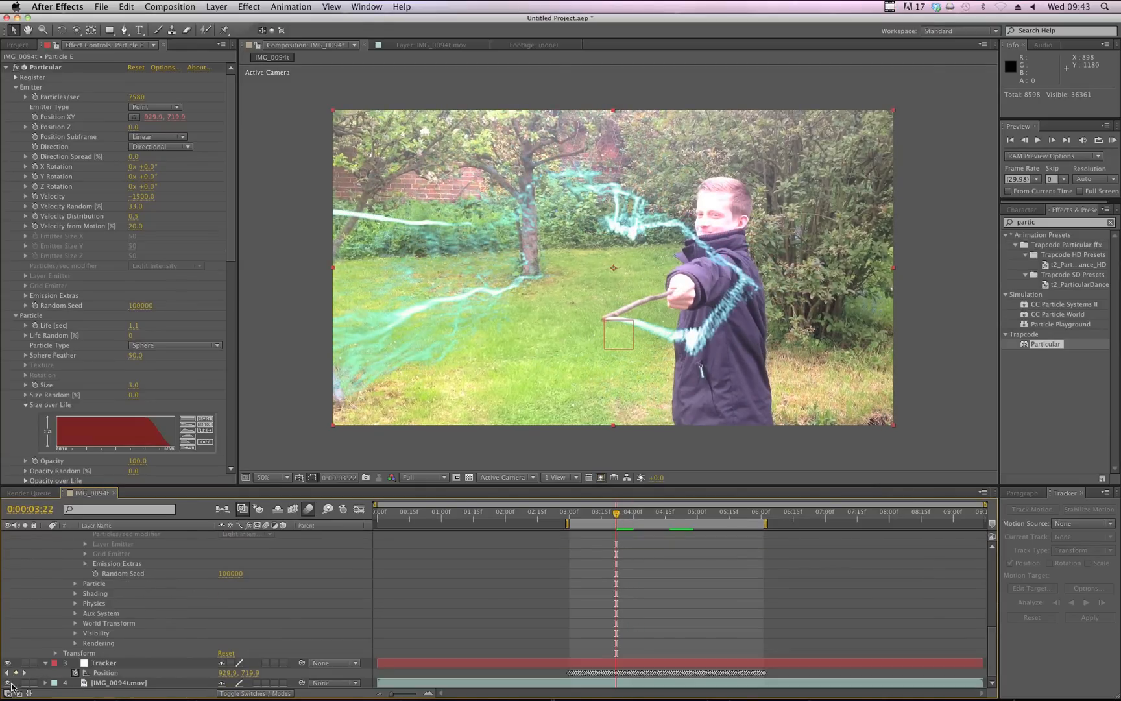
left_click(8, 683)
key("Page_Down")
key("Page_Down")
key("Page_Down")
key("Page_Down")
key("Page_Down")
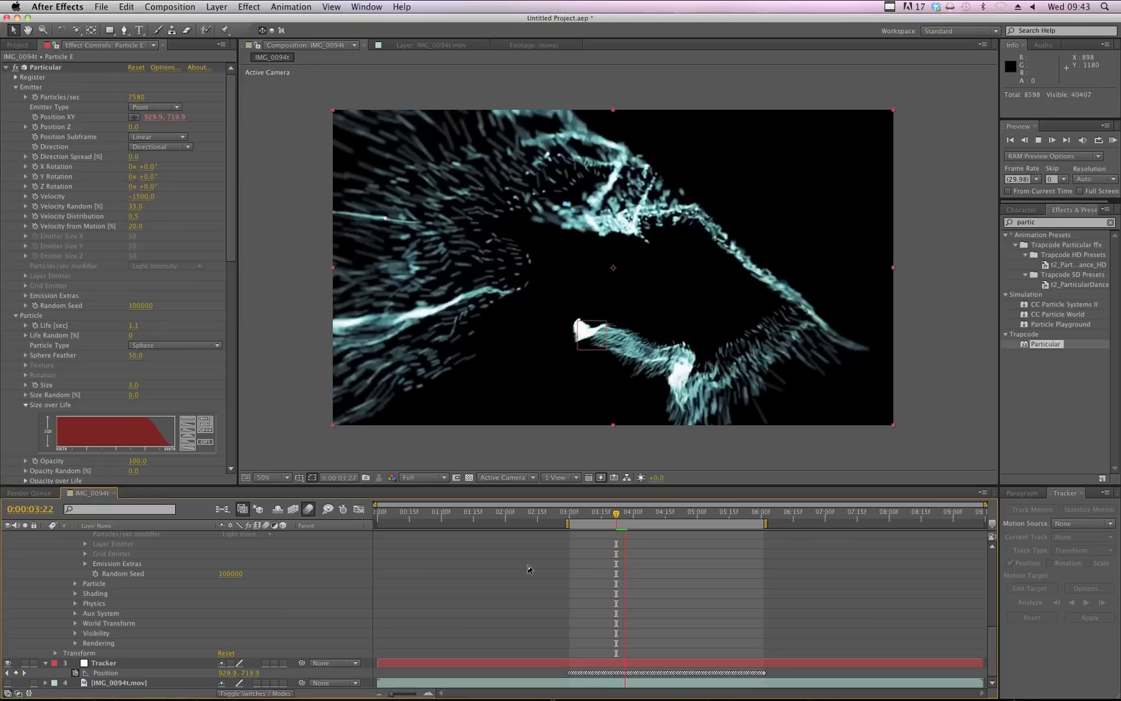
Set the emitter's Velocity from Motion to 7% and preview the beam through the work area
left_click(619, 514)
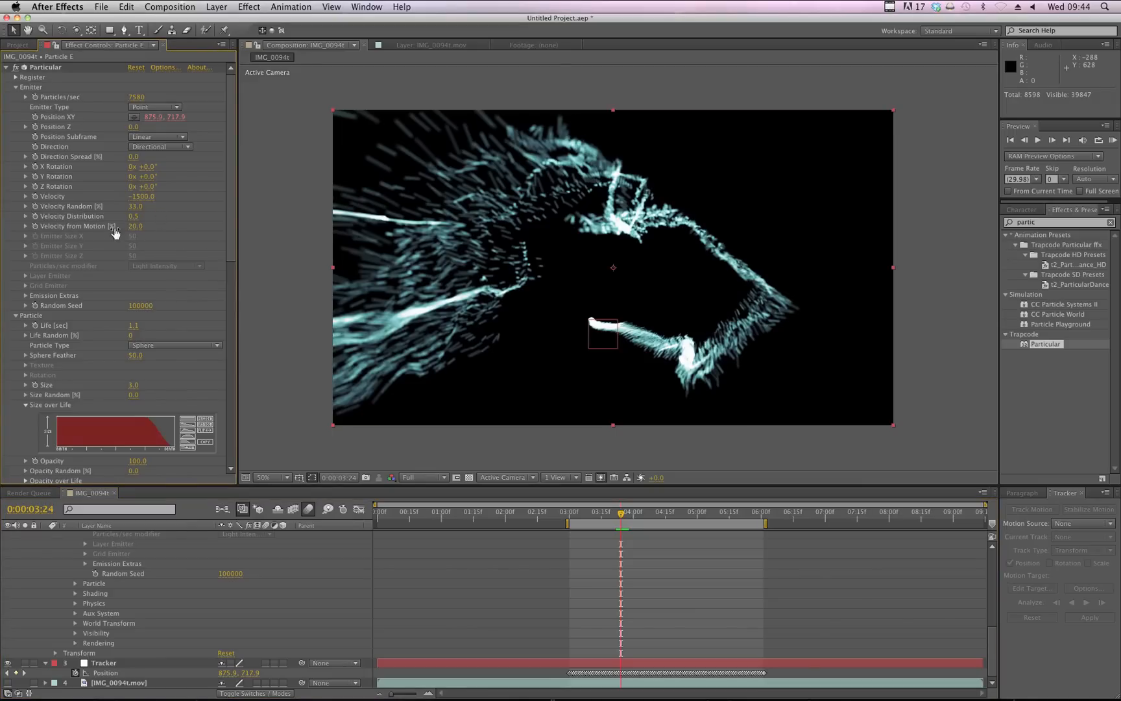
mouse_move(132, 226)
left_mouse_down()
mouse_move(121, 227)
mouse_move(130, 233)
left_mouse_up()
key("space")
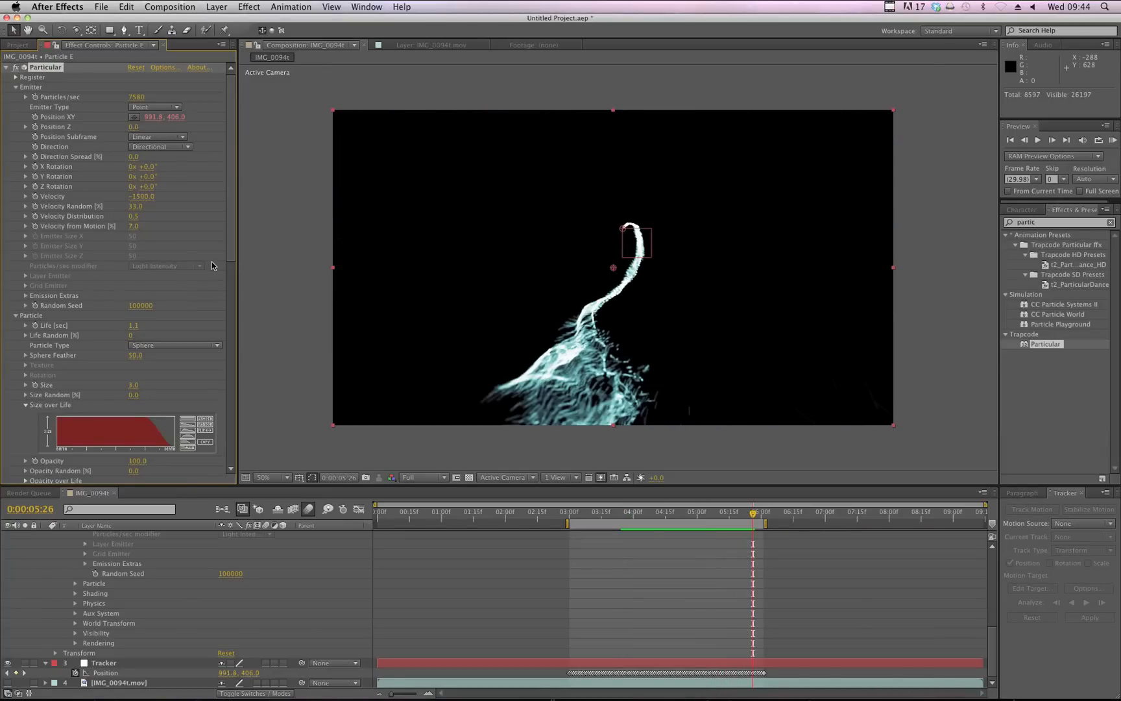
key("space")
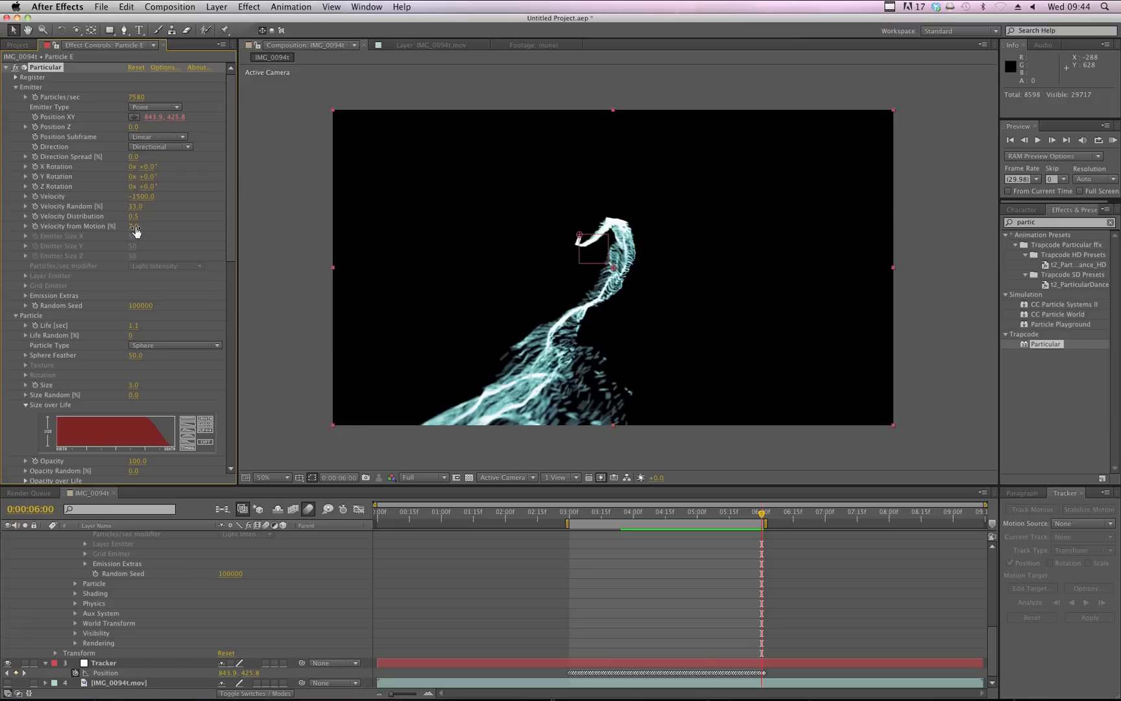
key("space")
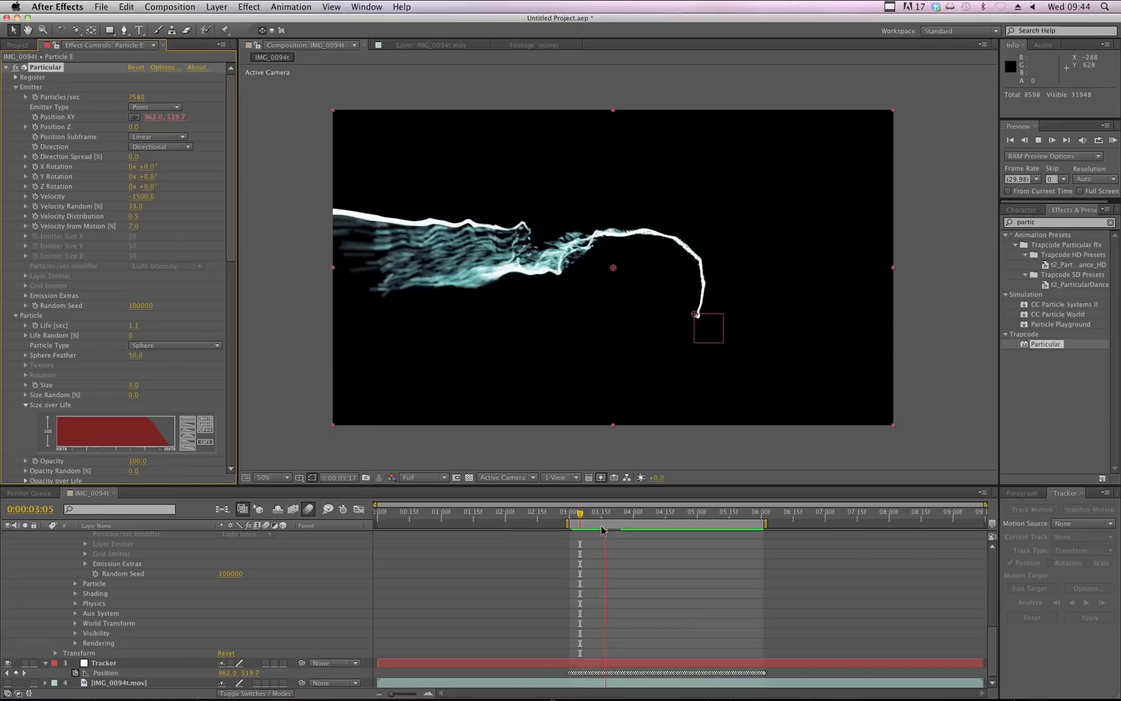
key("space")
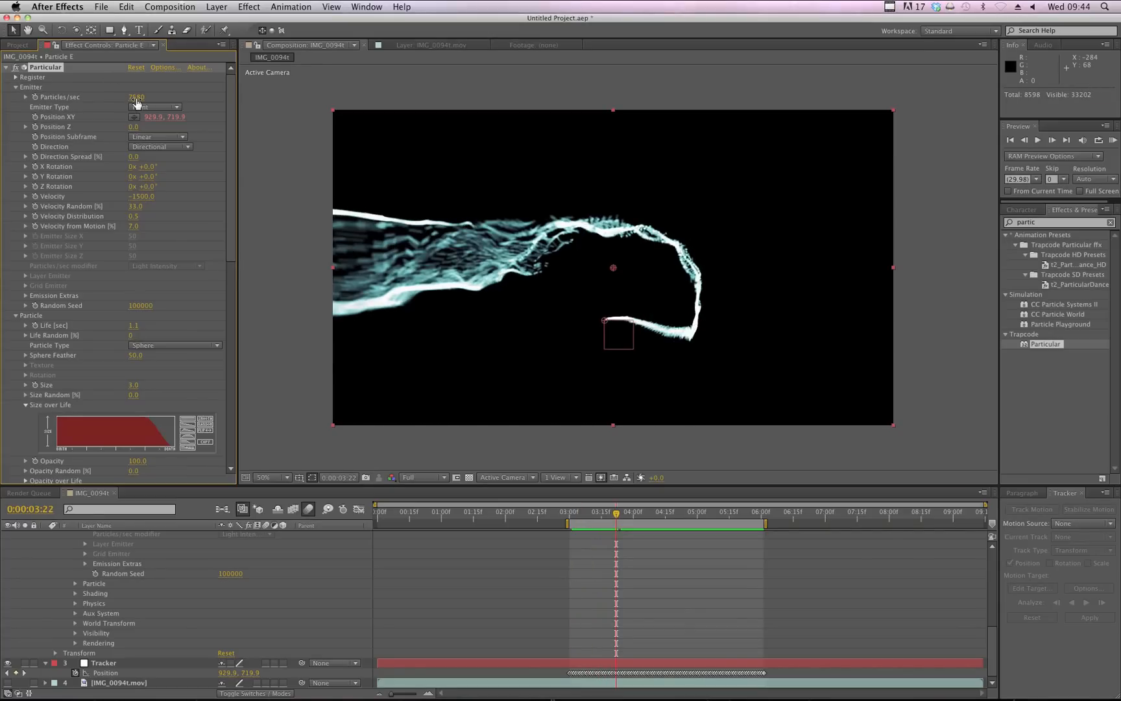
Raise the emitter's Particles/sec to 8700 and preview the beam from 0:00:03:22
left_click_drag(146, 96, 209, 101)
key("space")
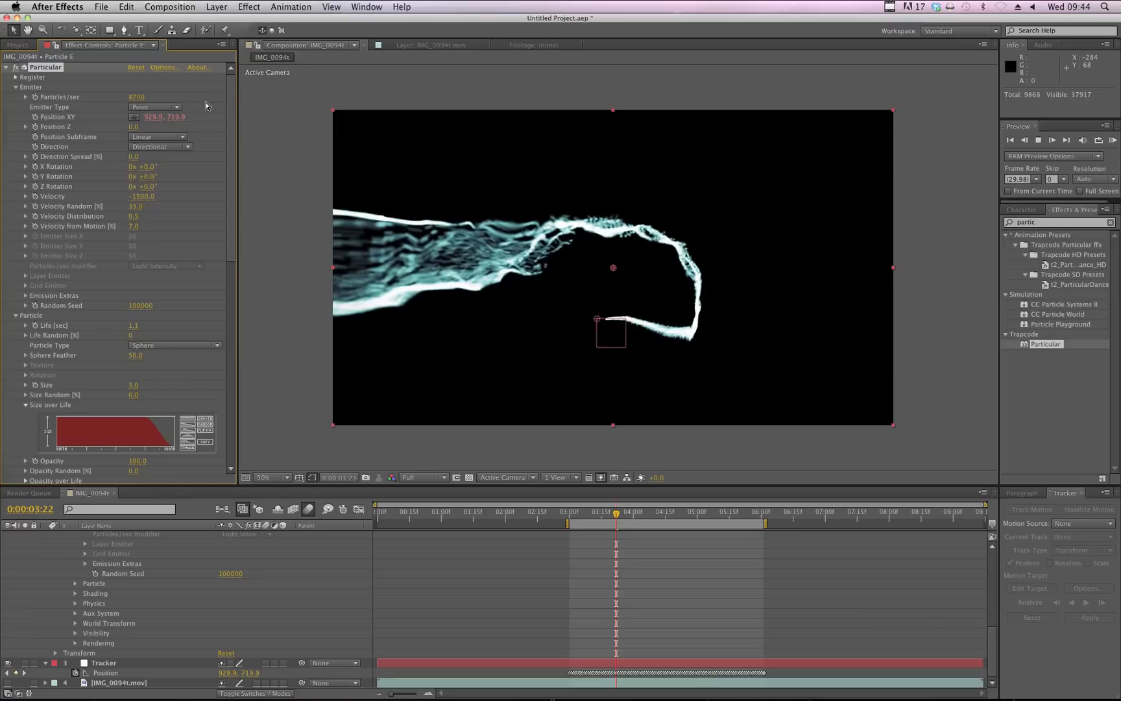
key("space")
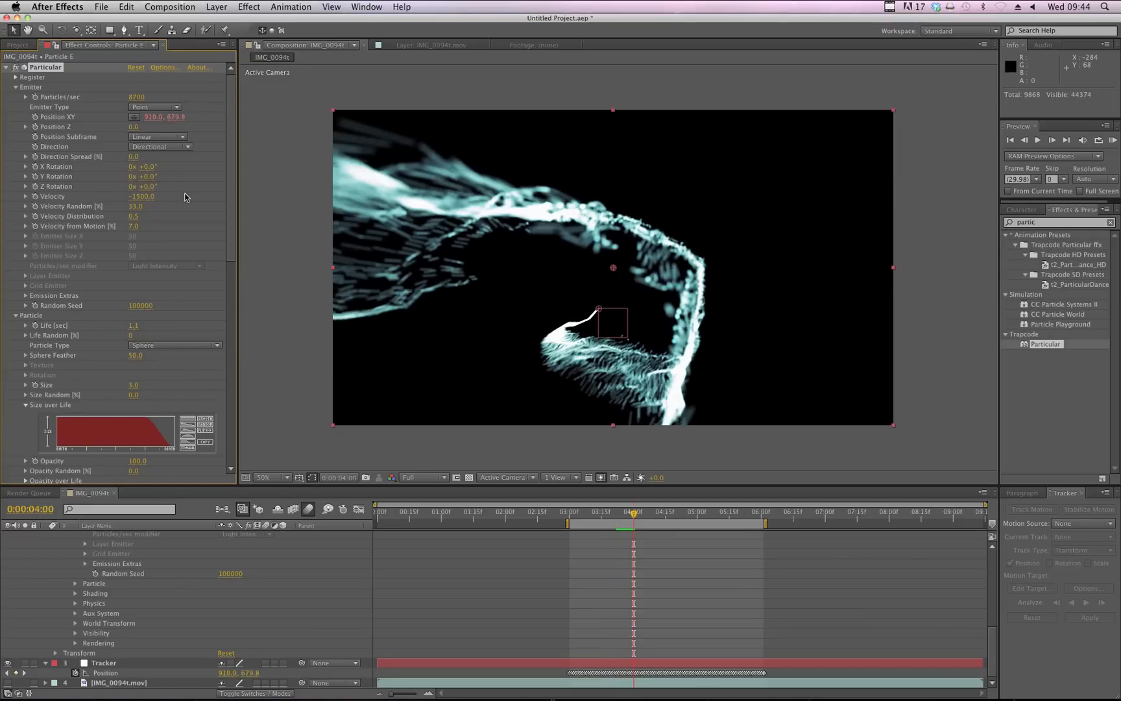
Set the emitter's Velocity Random to 8% and show the IMG_0094t.mov layer again behind the beam at 0:00:04:13
left_click_drag(127, 207, 122, 210)
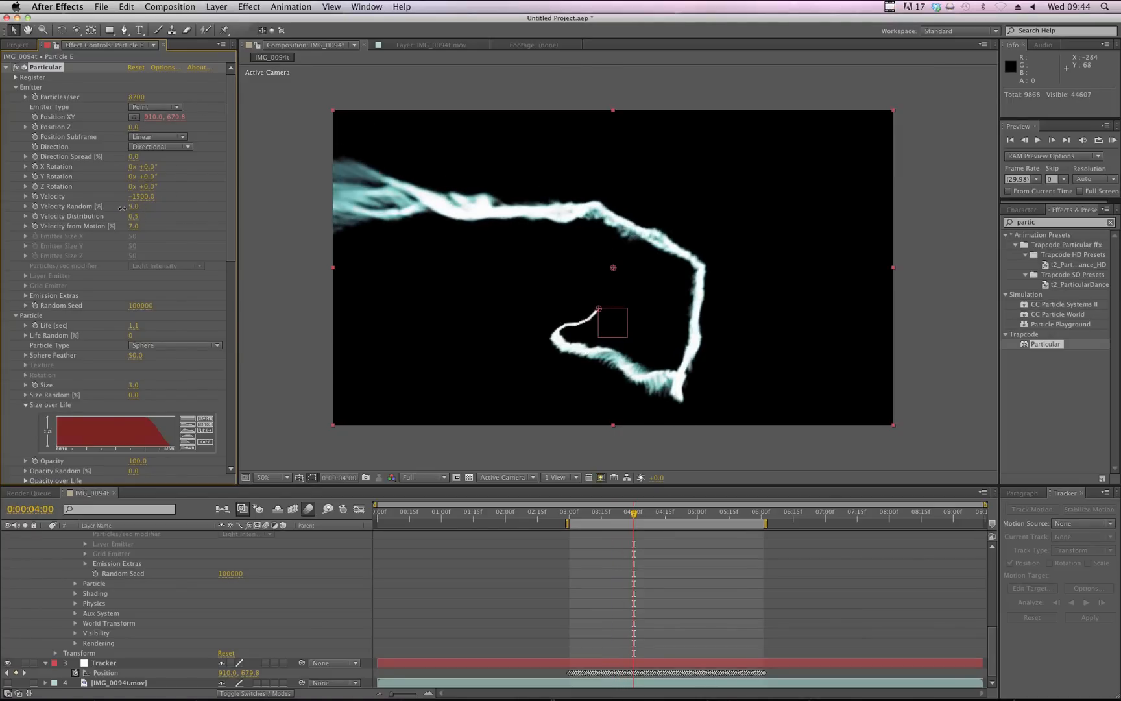
key("space")
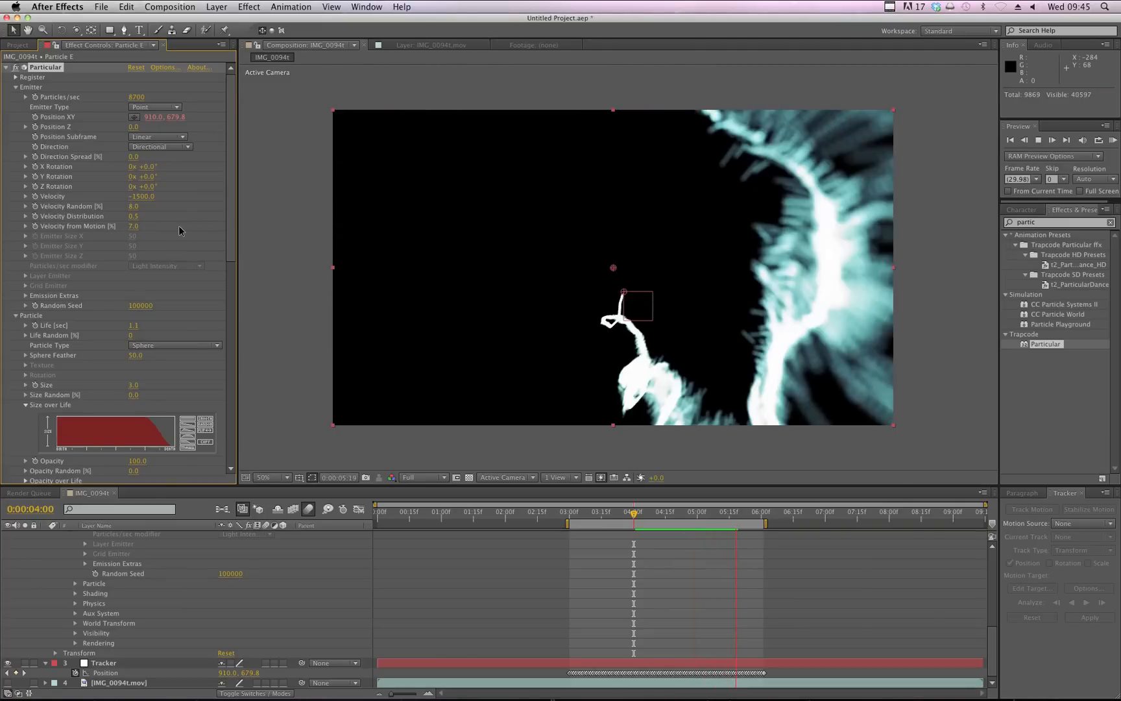
key("space")
key("space")
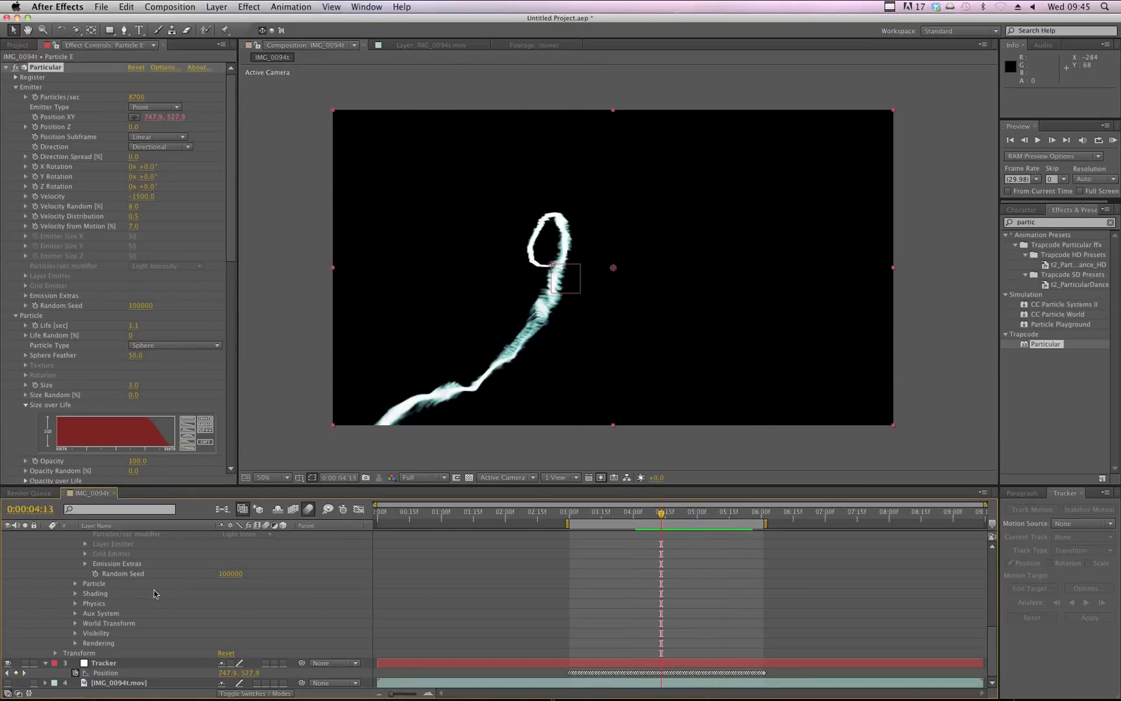
left_click(7, 683)
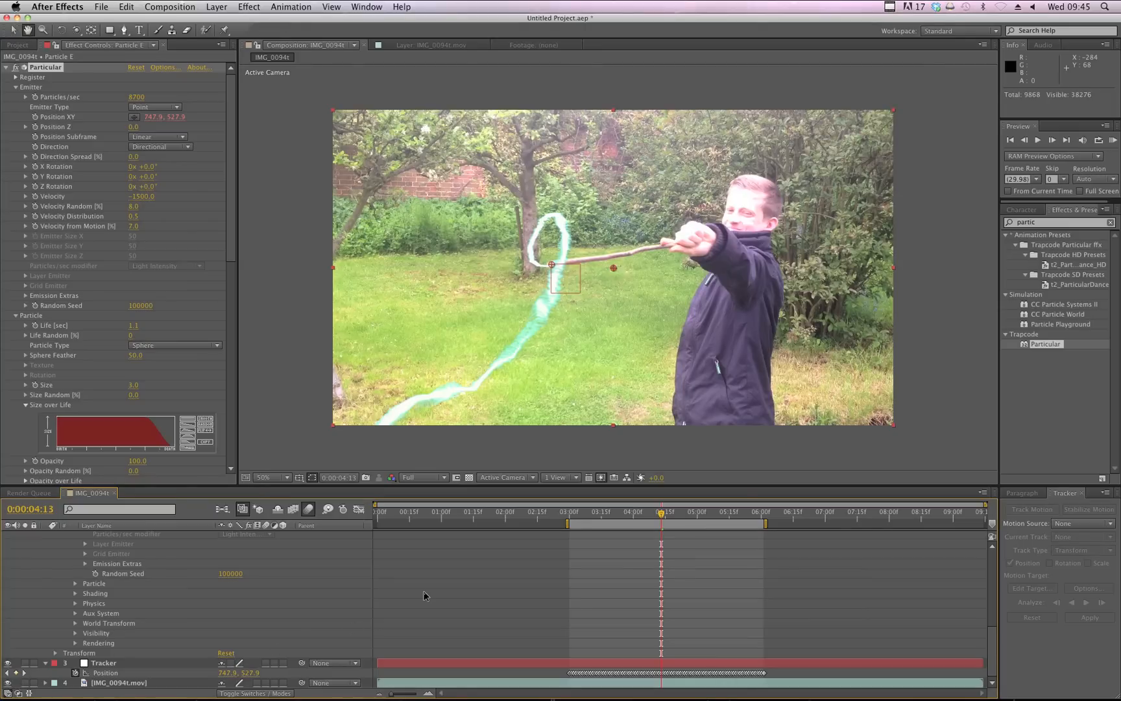
Set the composition view's resolution to Half and preview the beam over the footage from about 0:00:03:26
left_click_drag(622, 516, 625, 515)
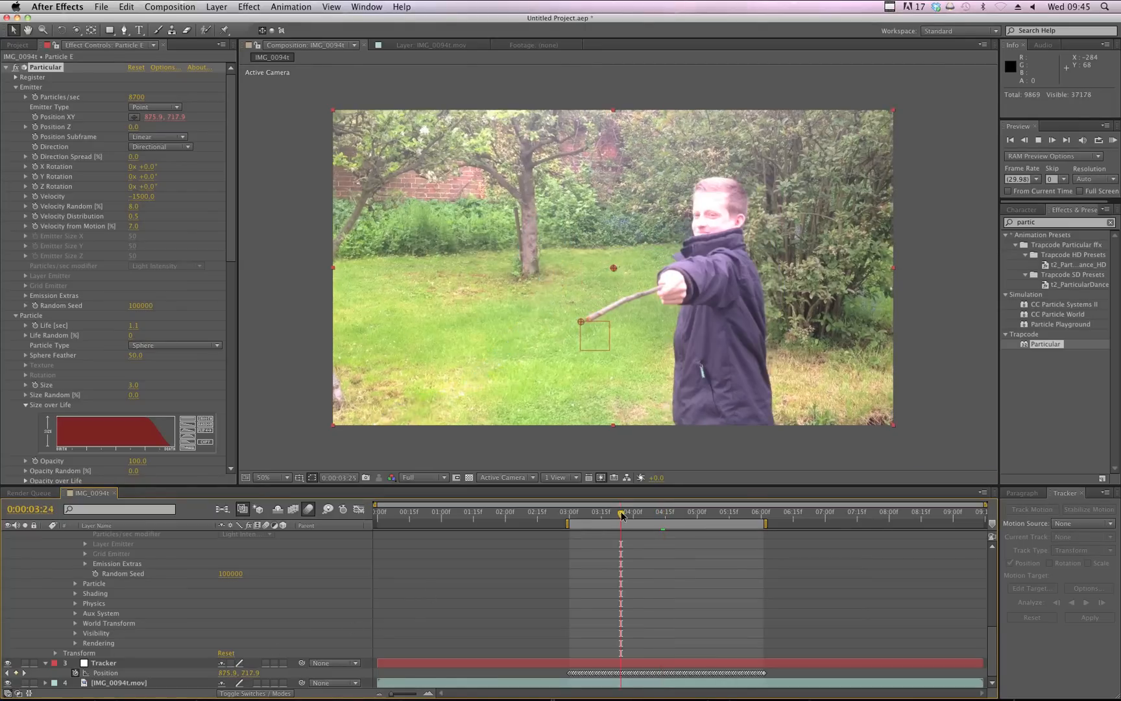
left_click(423, 477)
left_click(428, 517)
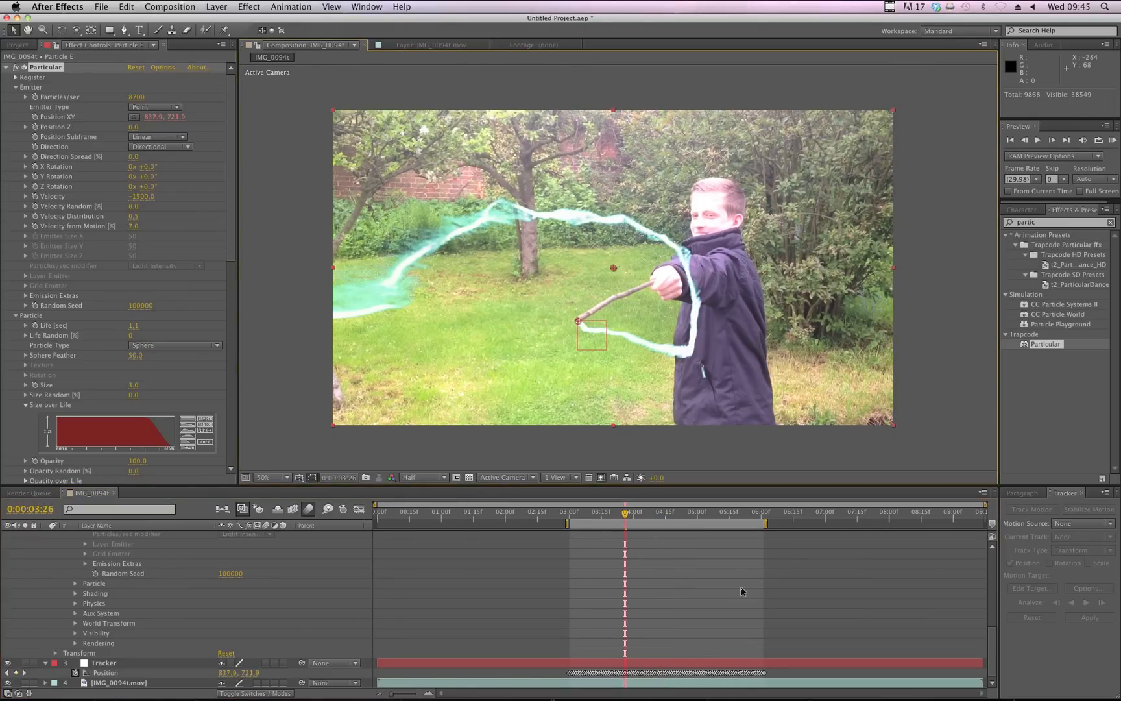
key("KP_0")
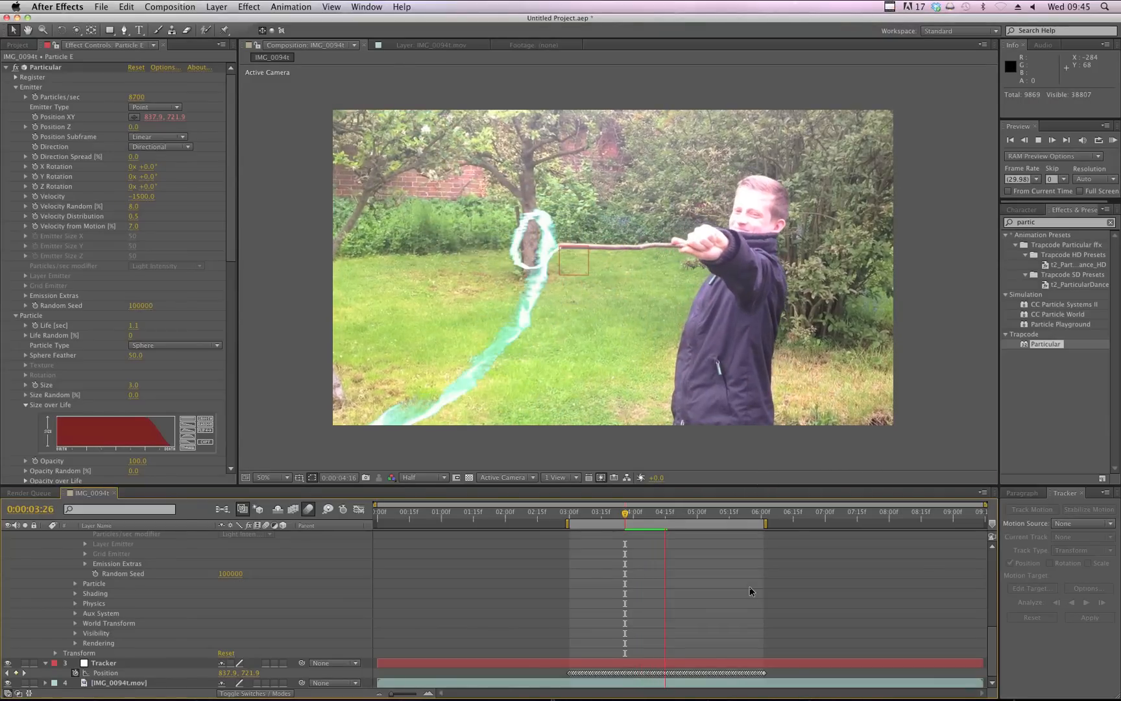
left_click(627, 514)
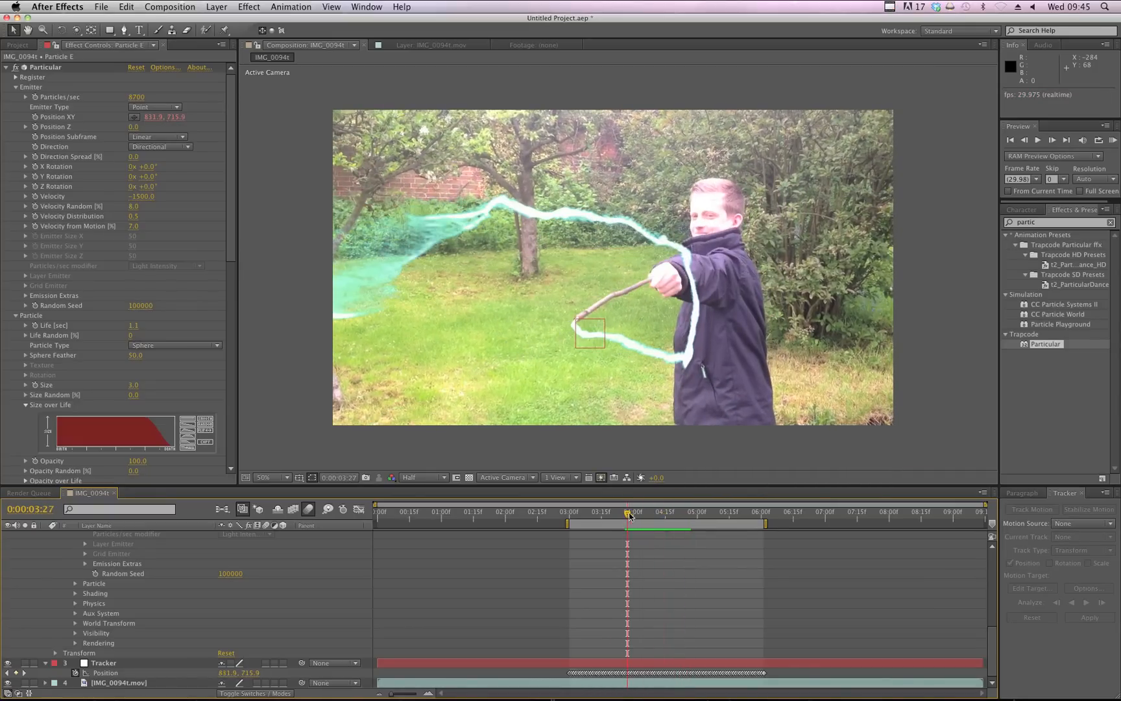
key("space")
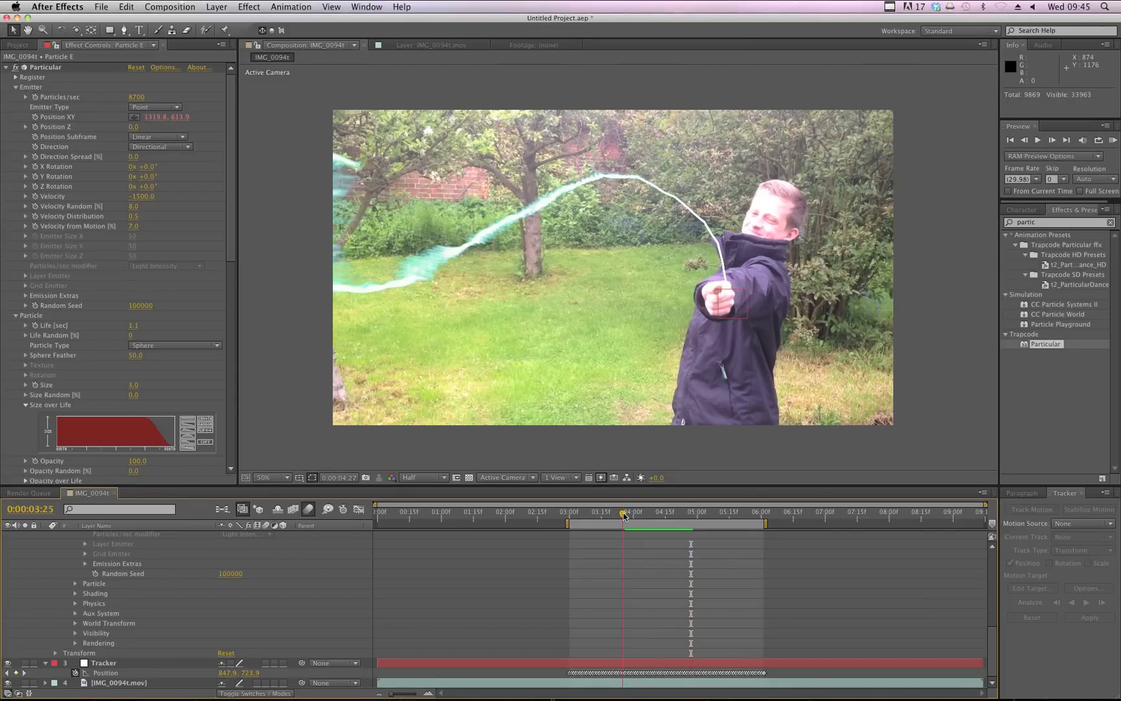
key("space")
At 0:00:04:13, set the emitter's Velocity to -3050 and preview the beam from 0:00:03:19
left_click_drag(625, 516, 661, 517)
left_click_drag(140, 196, 77, 223)
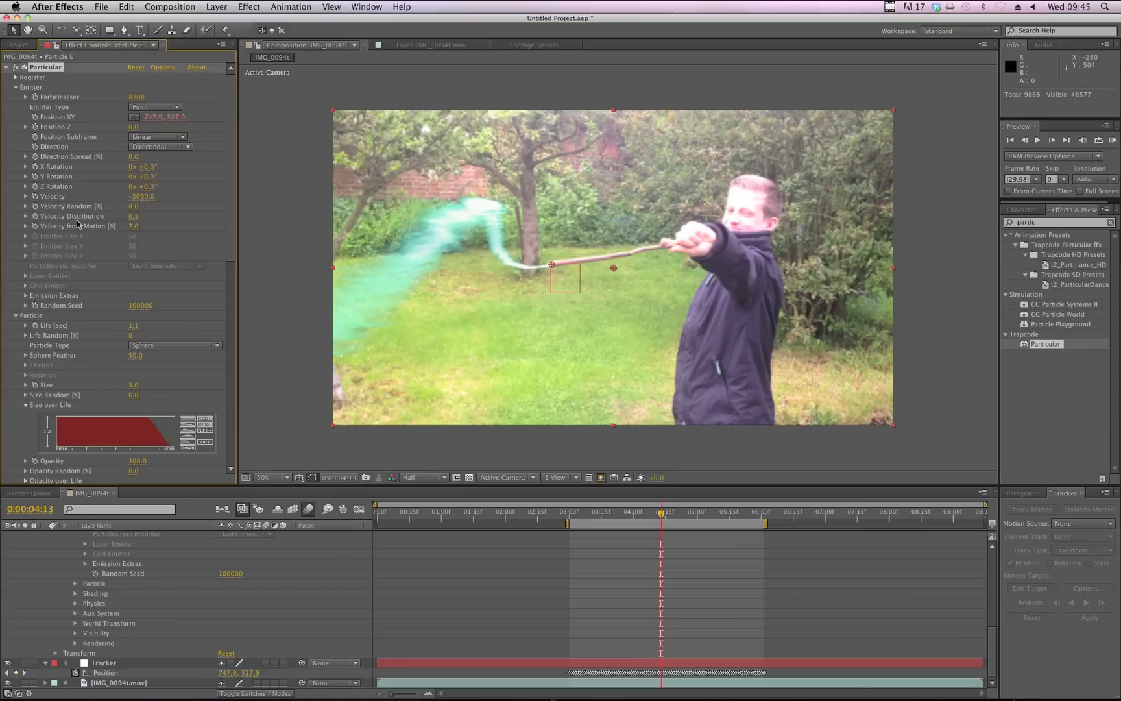
left_click(608, 518)
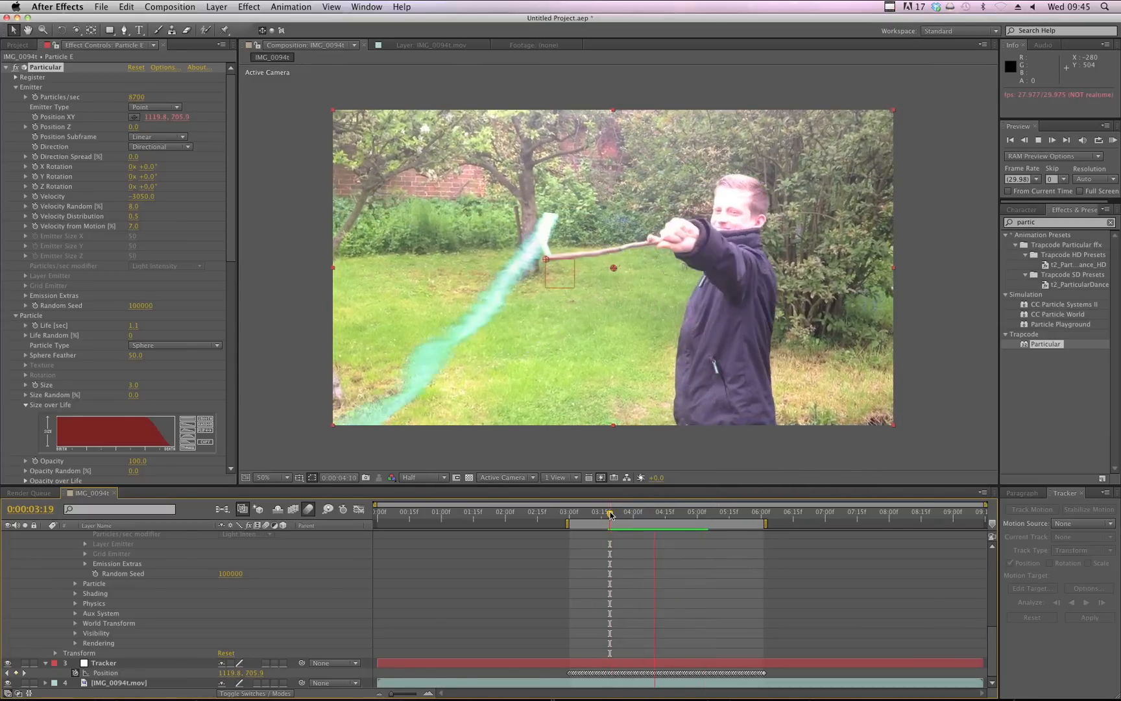
Strengthen the emitter's Velocity to -5040 and preview the beam over the footage from 0:00:03:28
left_click_drag(141, 198, 116, 201)
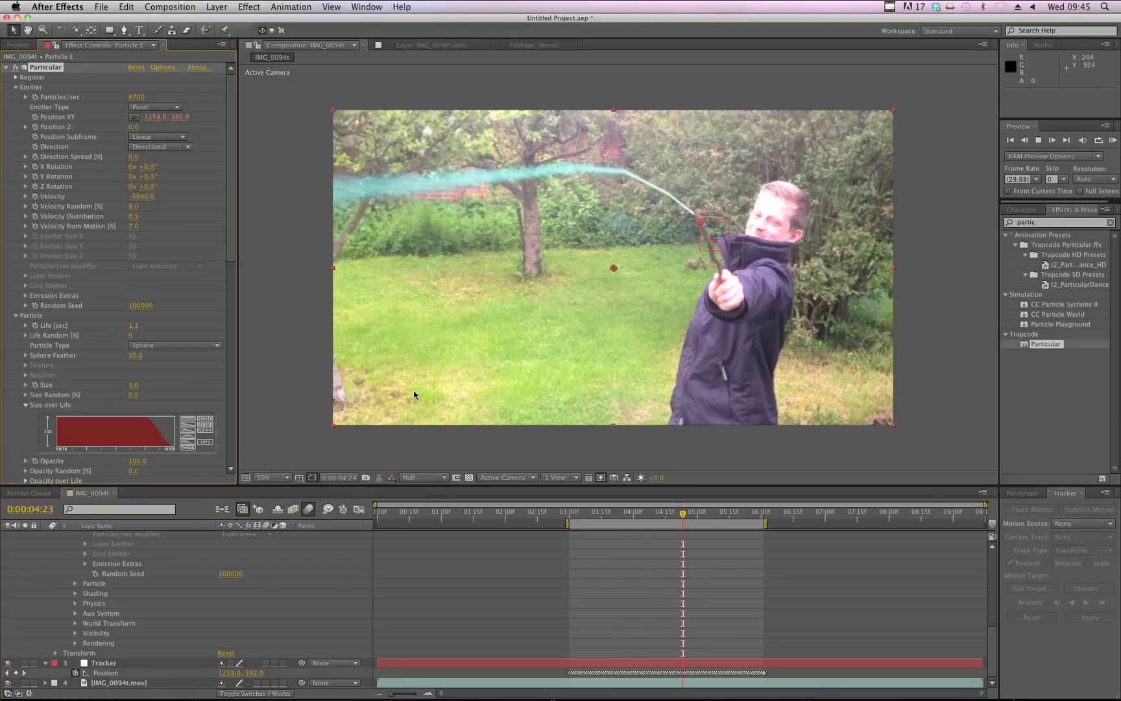
key("space")
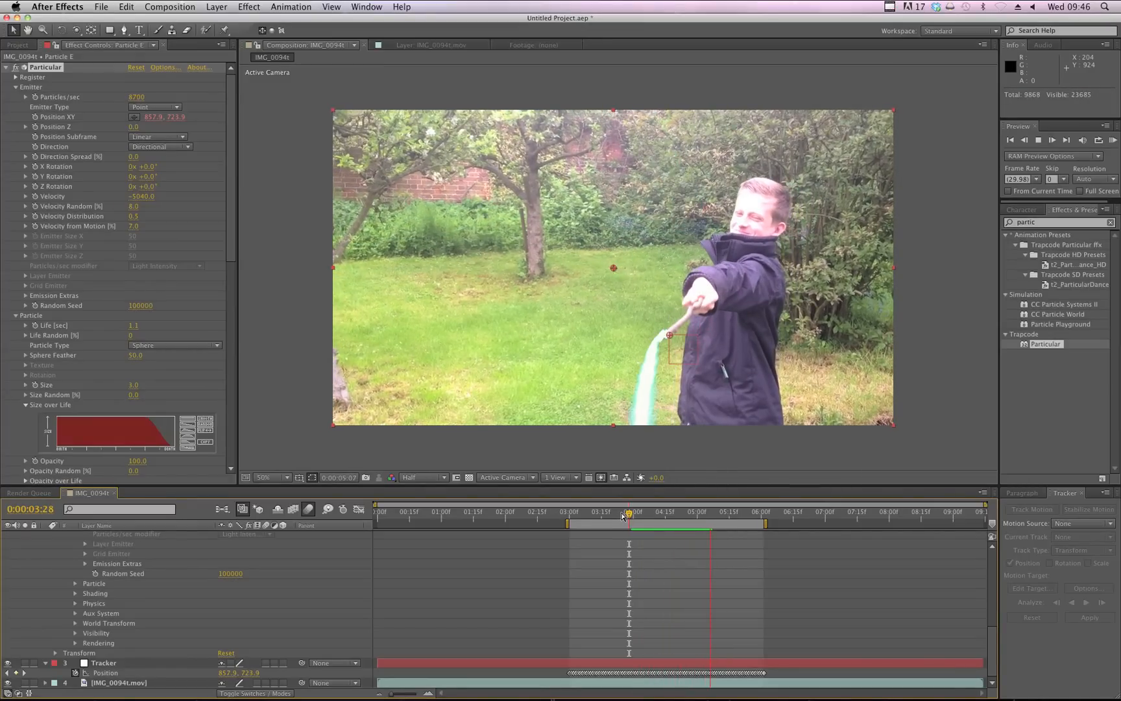
Preview the particle beam over the footage from 0:00:04:00, and move the current time to 0:00:04:19
left_click(634, 514)
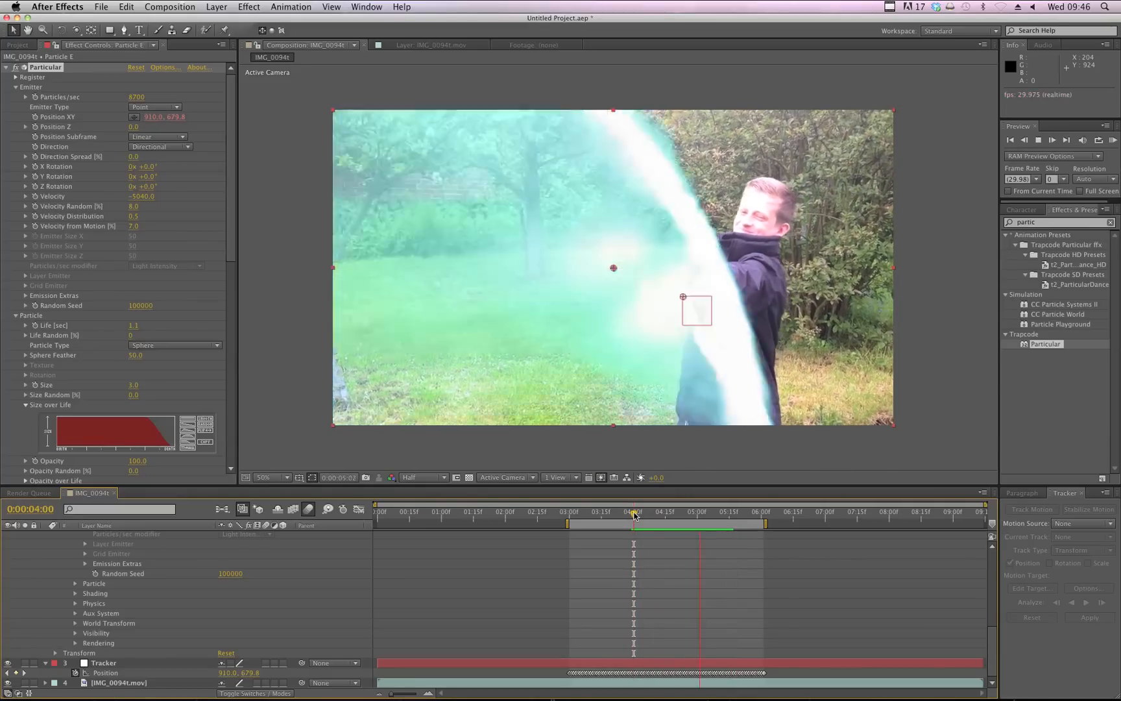
left_click(671, 513)
left_click_drag(673, 513, 674, 513)
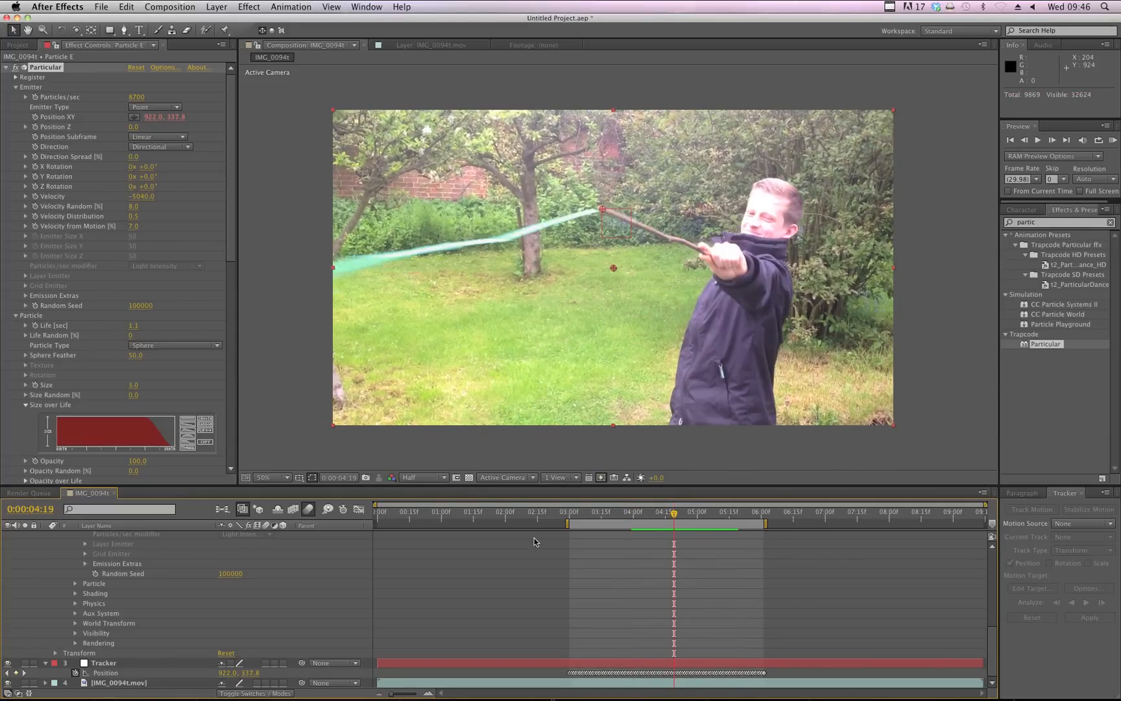
Hide the IMG_0094t.mov footage layer, preview the beam alone from about four seconds, and move the current time to 0:00:04:18
left_click(11, 682)
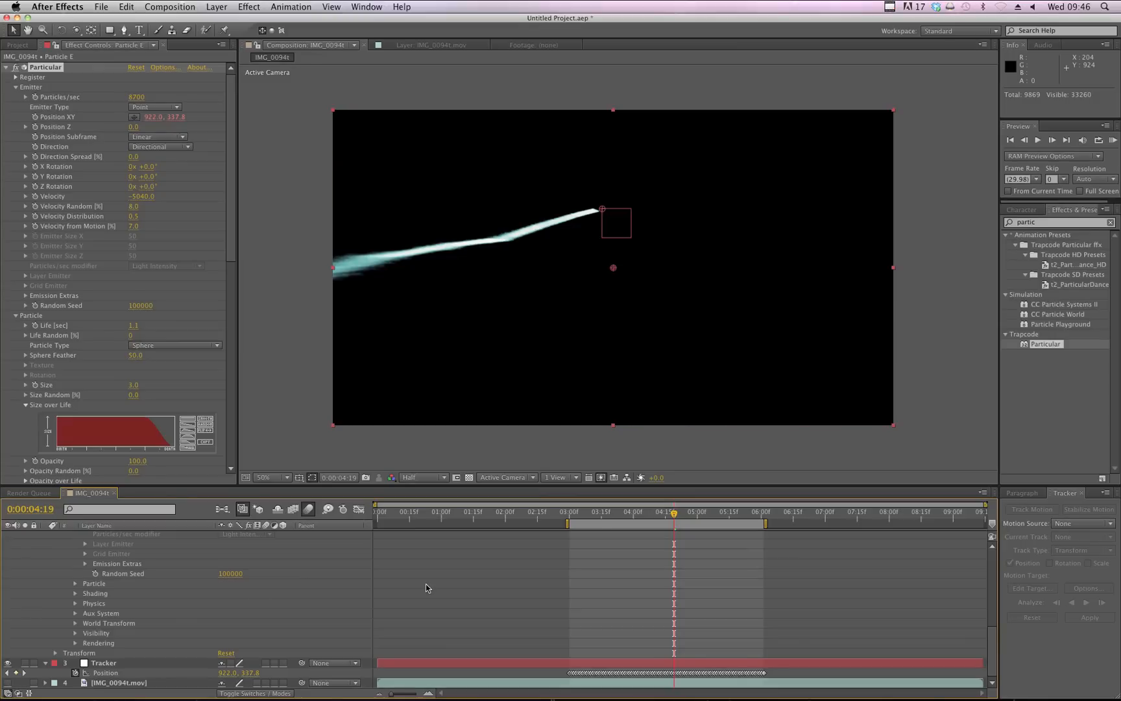
key("space")
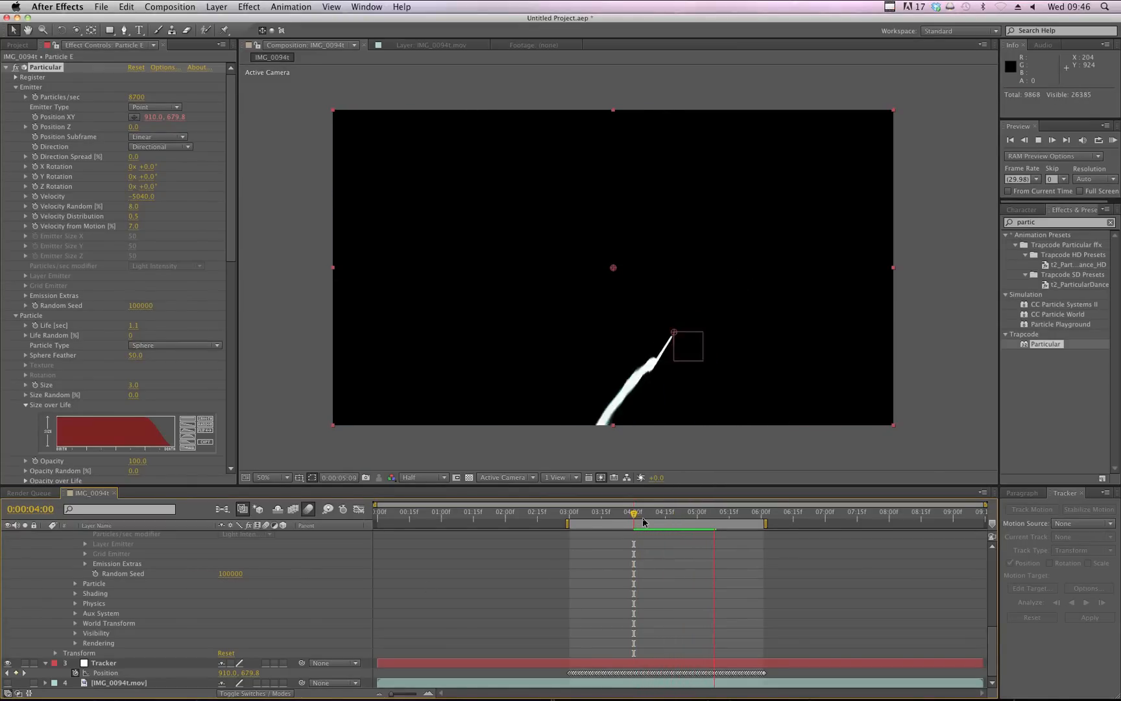
key("space")
left_click(638, 515)
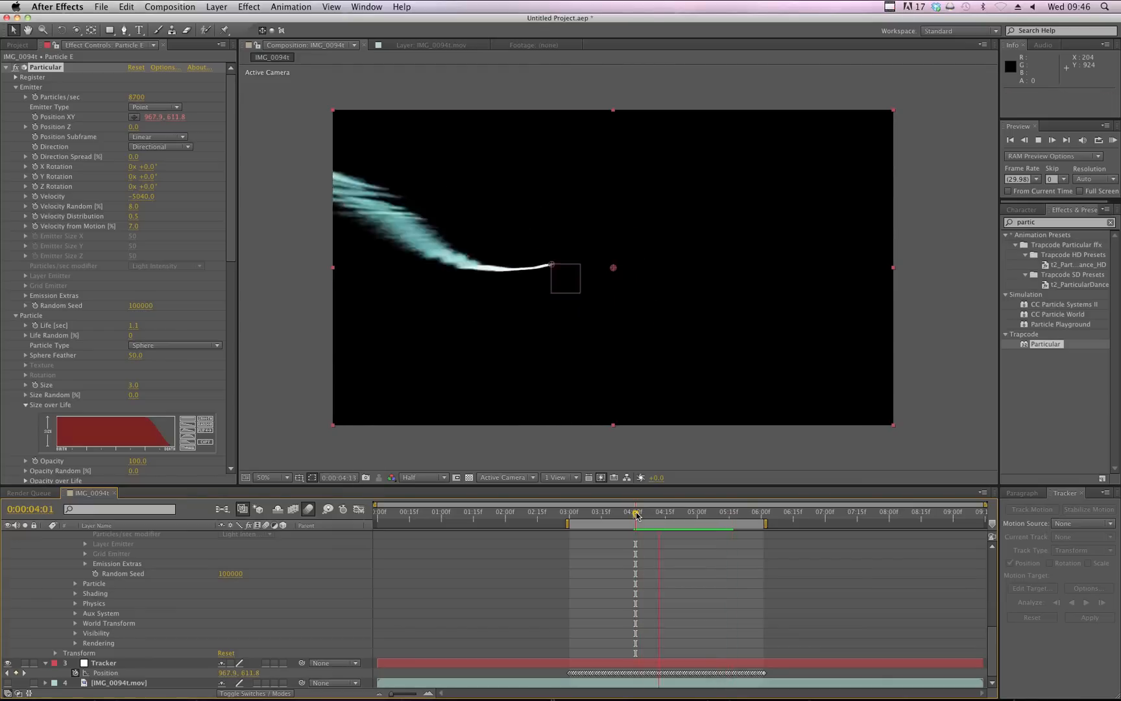
left_click_drag(639, 515, 672, 515)
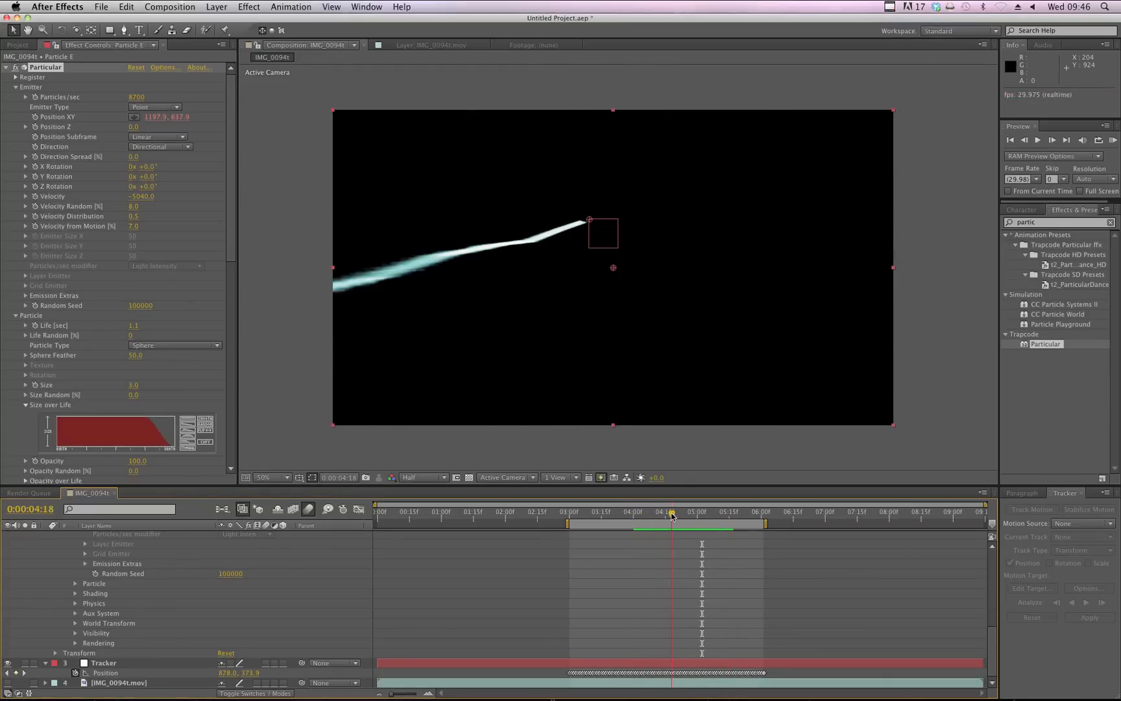
Try to duplicate the Particle E layer
scroll(277, 596, "up", 10)
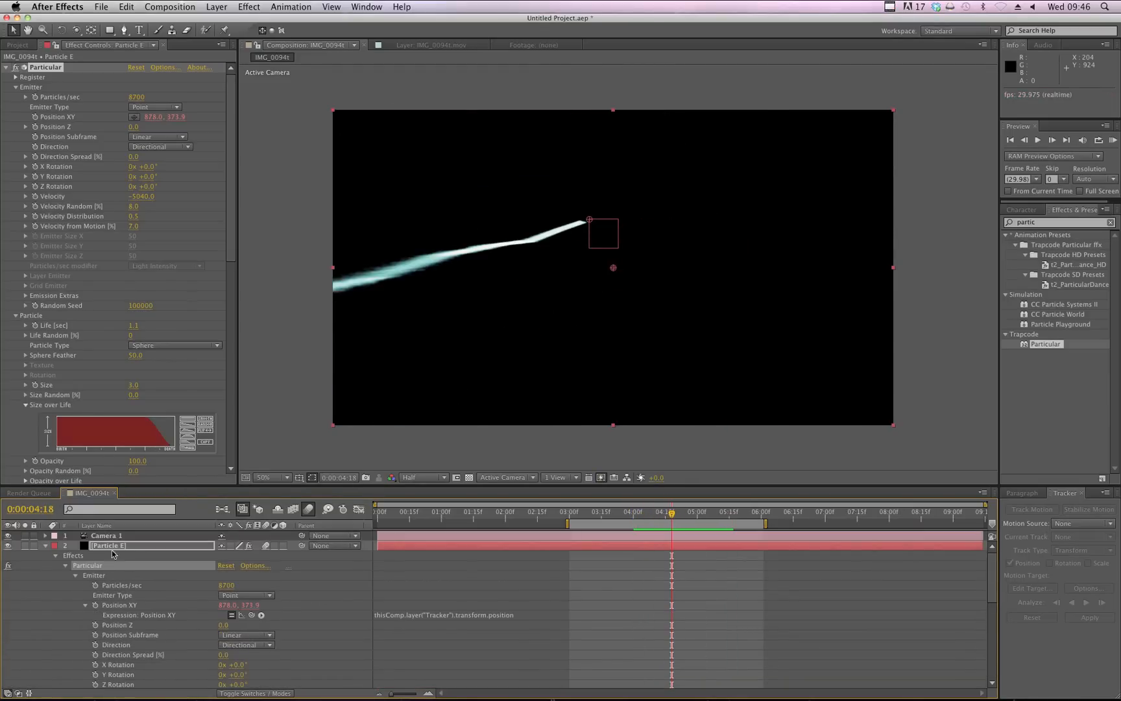
left_click(114, 546)
left_click(130, 48)
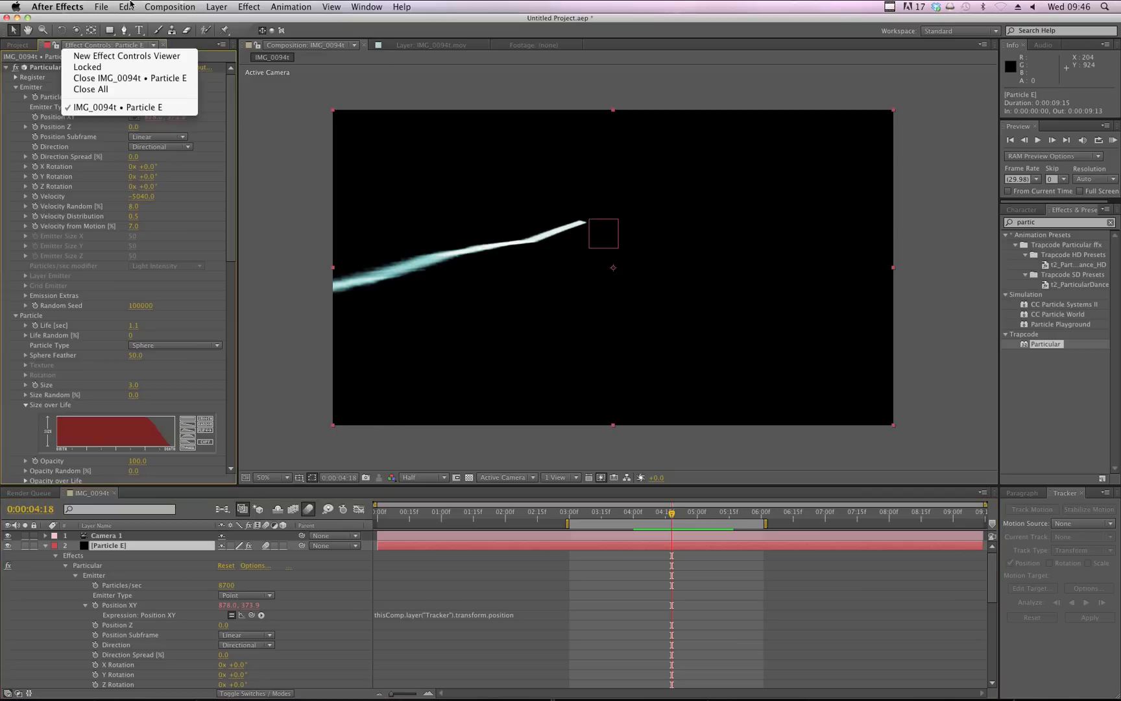
left_click(124, 7)
left_click(175, 126)
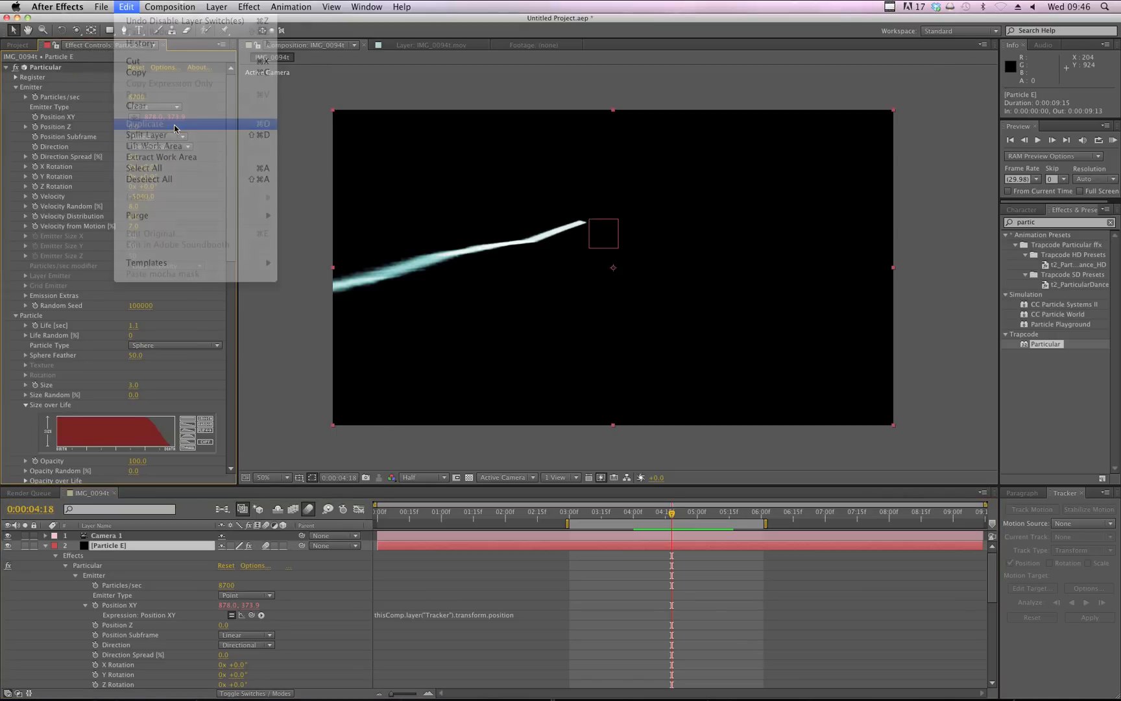
Collapse the Particle E layer's properties and duplicate the layer
left_click(44, 546)
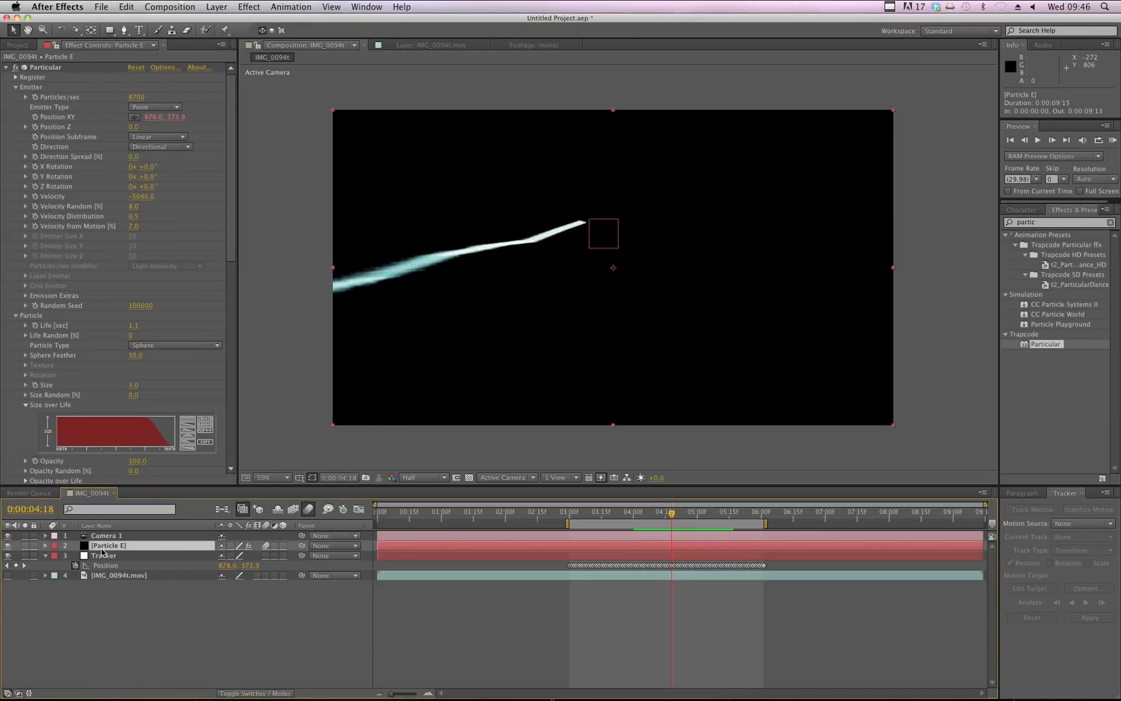
scroll(138, 393, "down", 10)
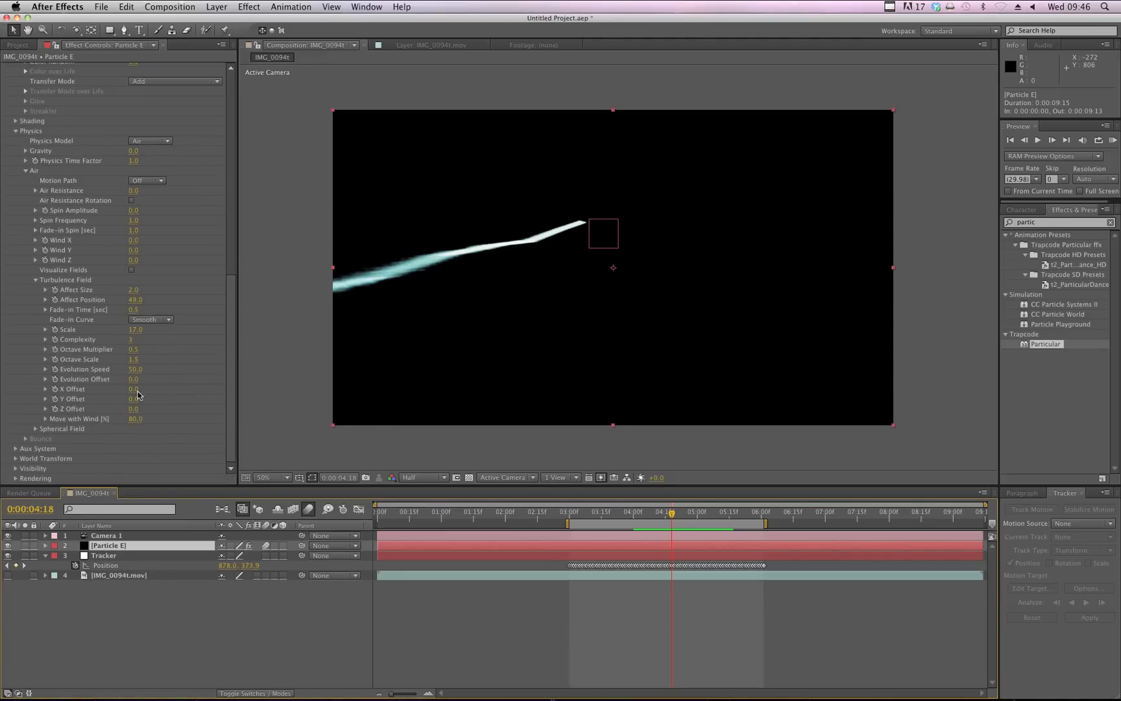
left_click(126, 6)
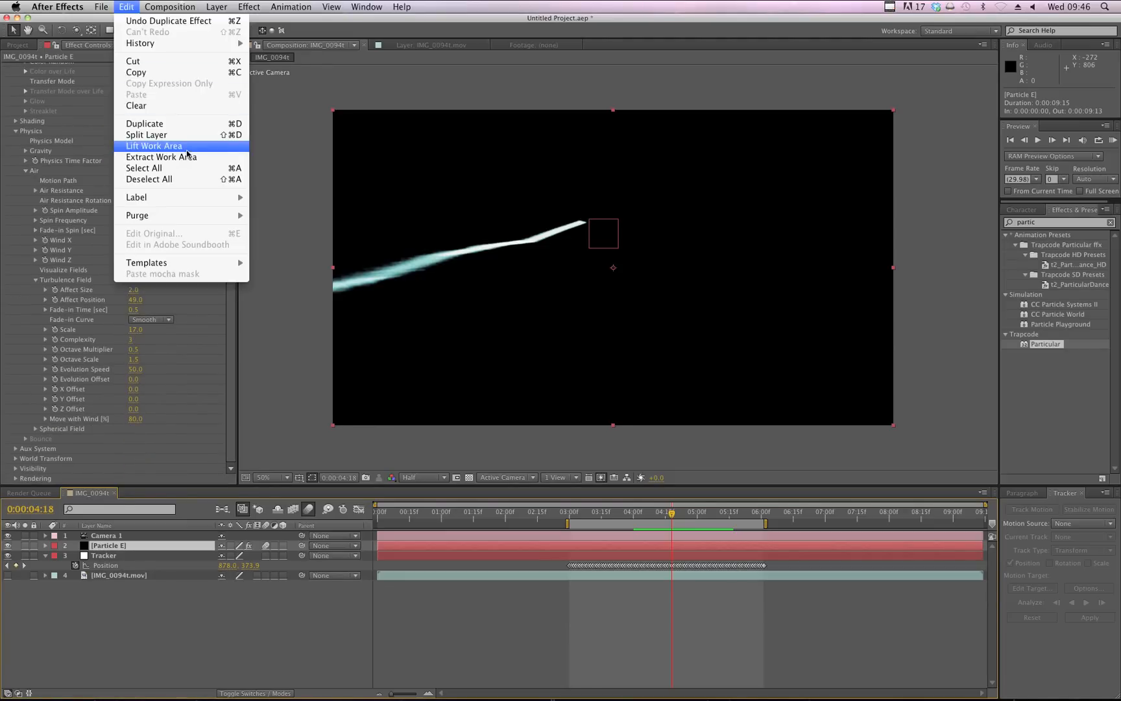
left_click(187, 126)
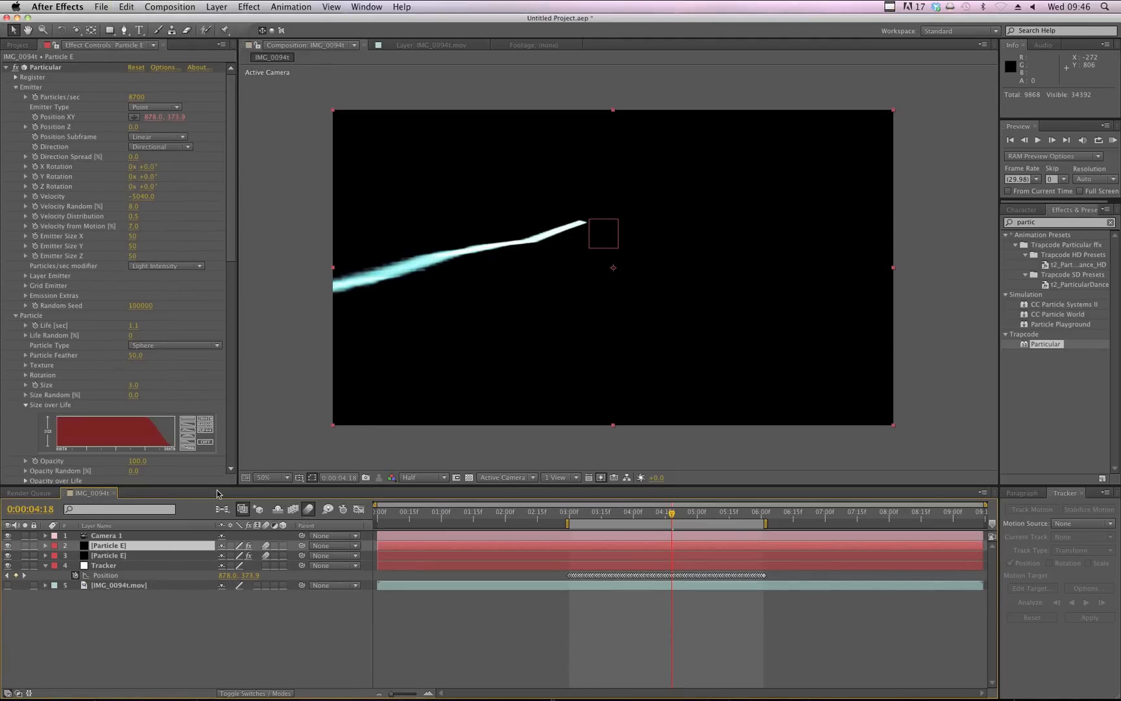
Solo both Particle E layers in the composition
left_click(118, 557)
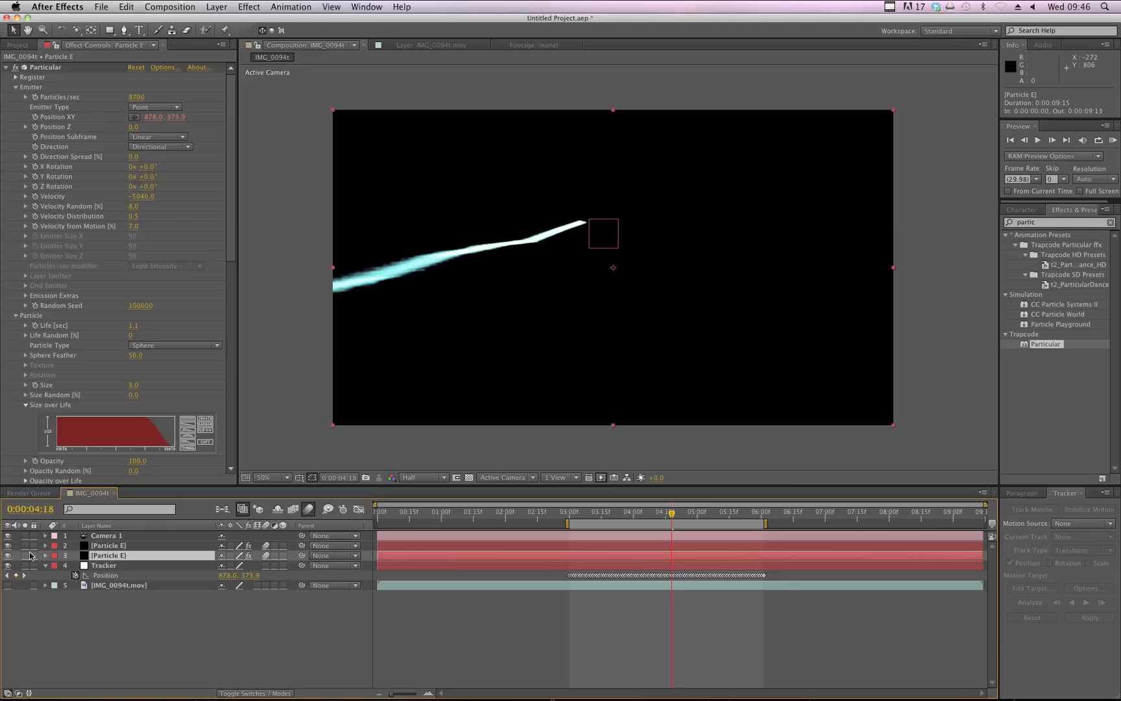
left_click(25, 555)
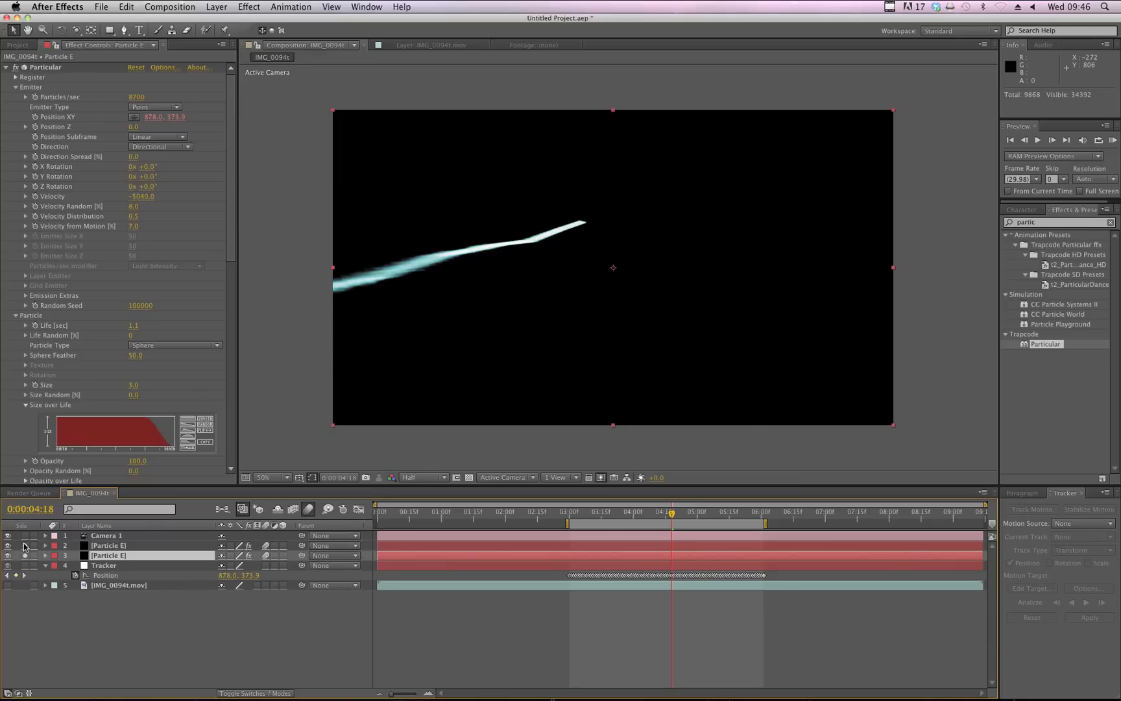
left_click(25, 545)
In the upper Particle E layer's Turbulence Field, set Affect Position to 361, Octave Multiplier to 1.2 and Octave Scale to 1.9
left_click(107, 548)
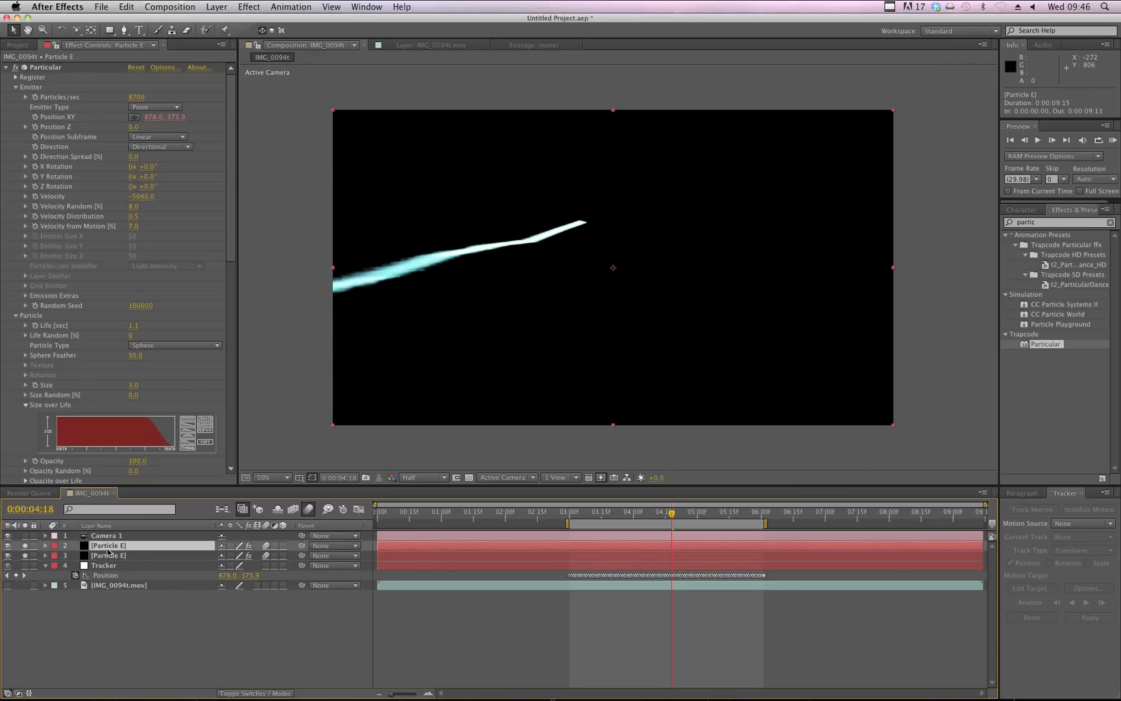
scroll(174, 320, "down", 12)
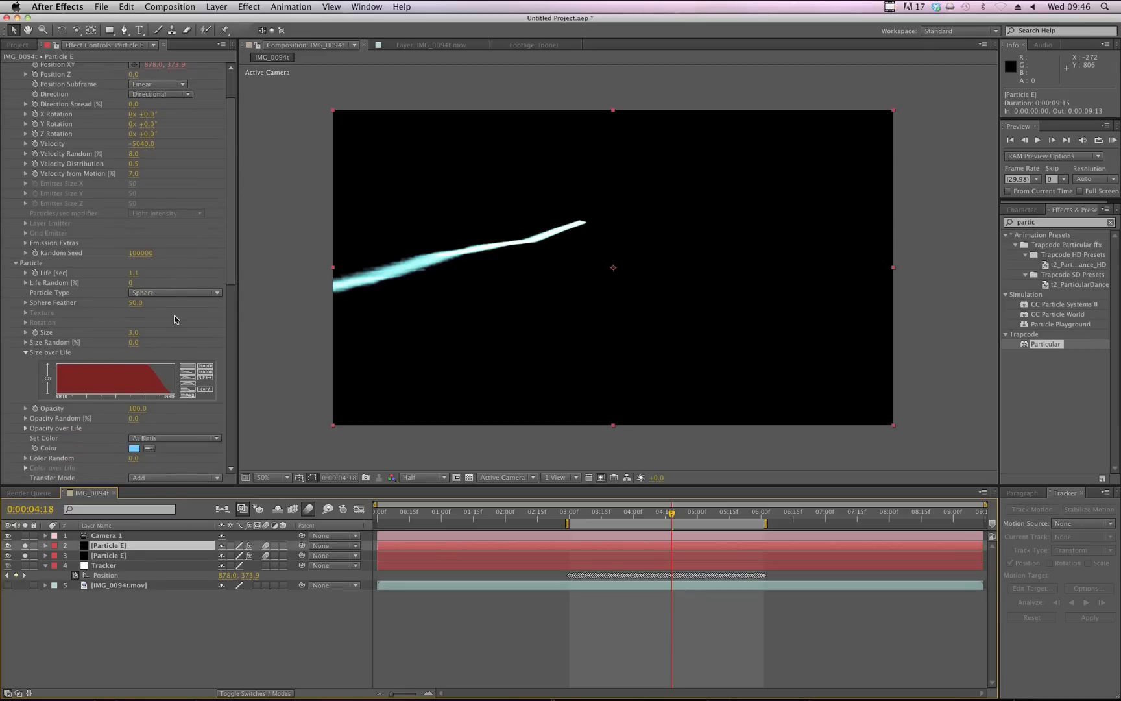
left_click(102, 553)
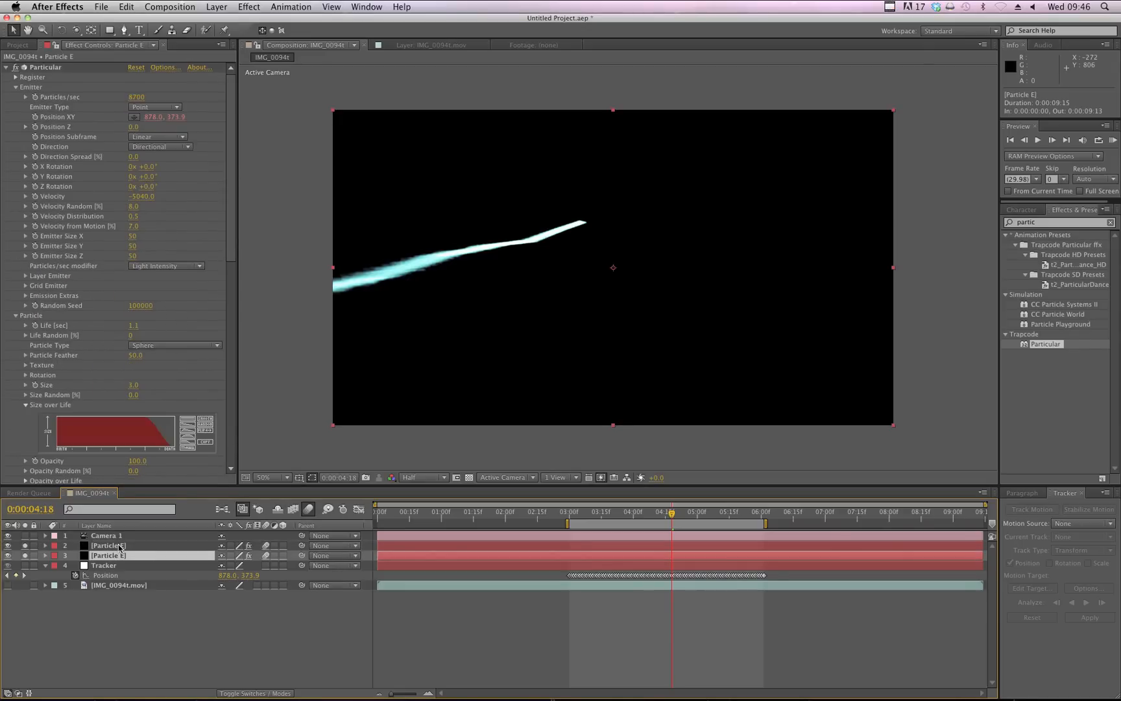
left_click(120, 547)
scroll(108, 335, "down", 5)
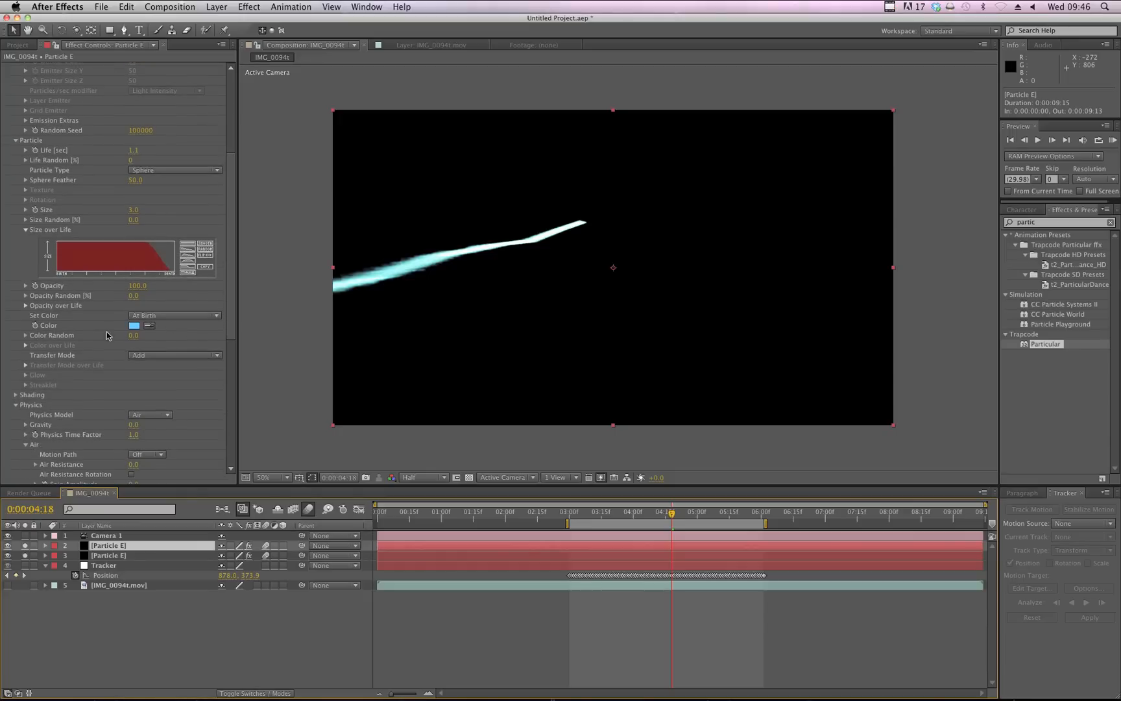
scroll(83, 357, "down", 5)
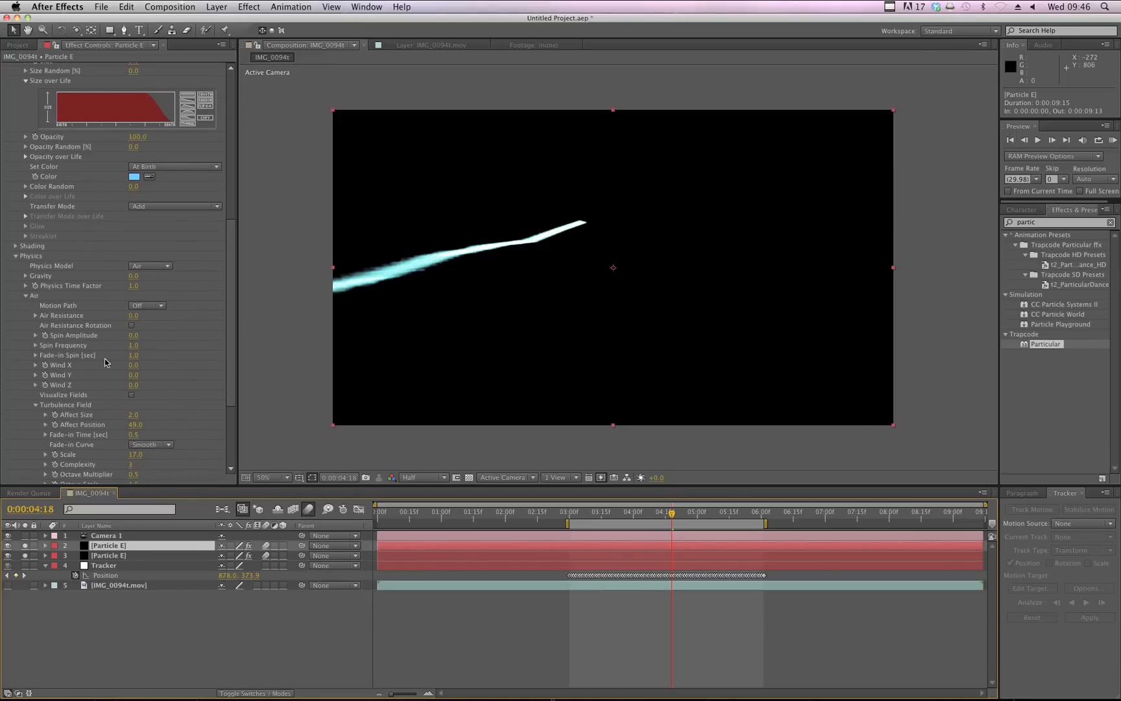
scroll(106, 363, "down", 2)
scroll(89, 367, "down", 1)
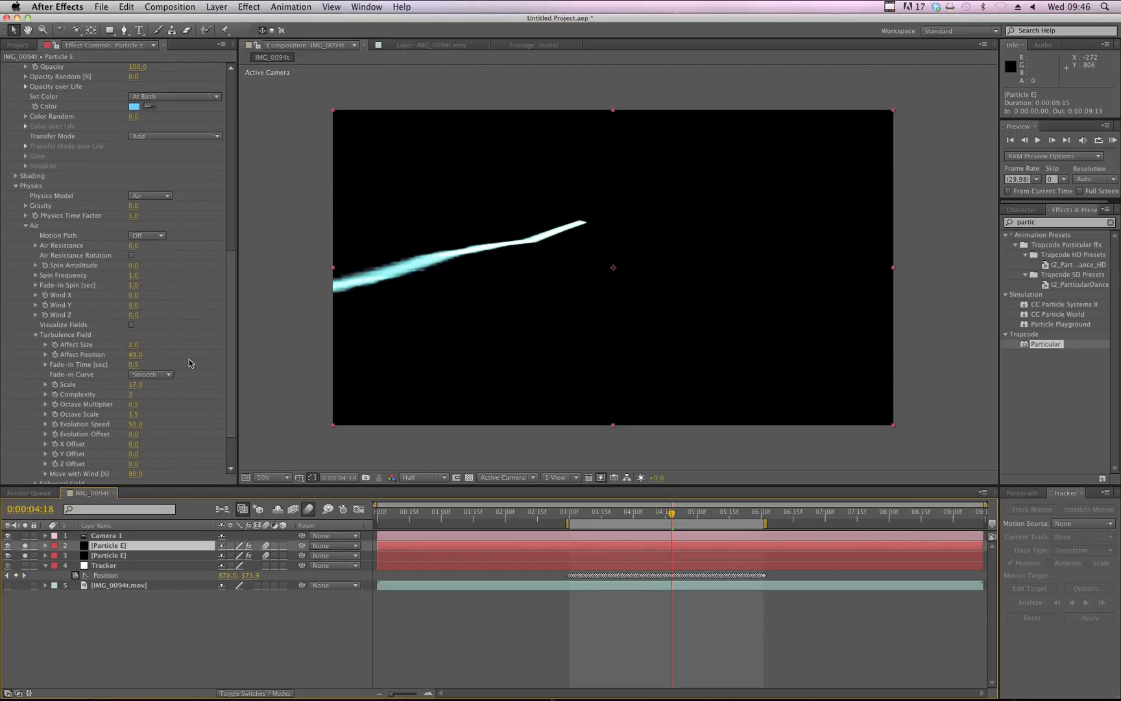
scroll(190, 363, "down", 1)
left_click_drag(133, 328, 334, 344)
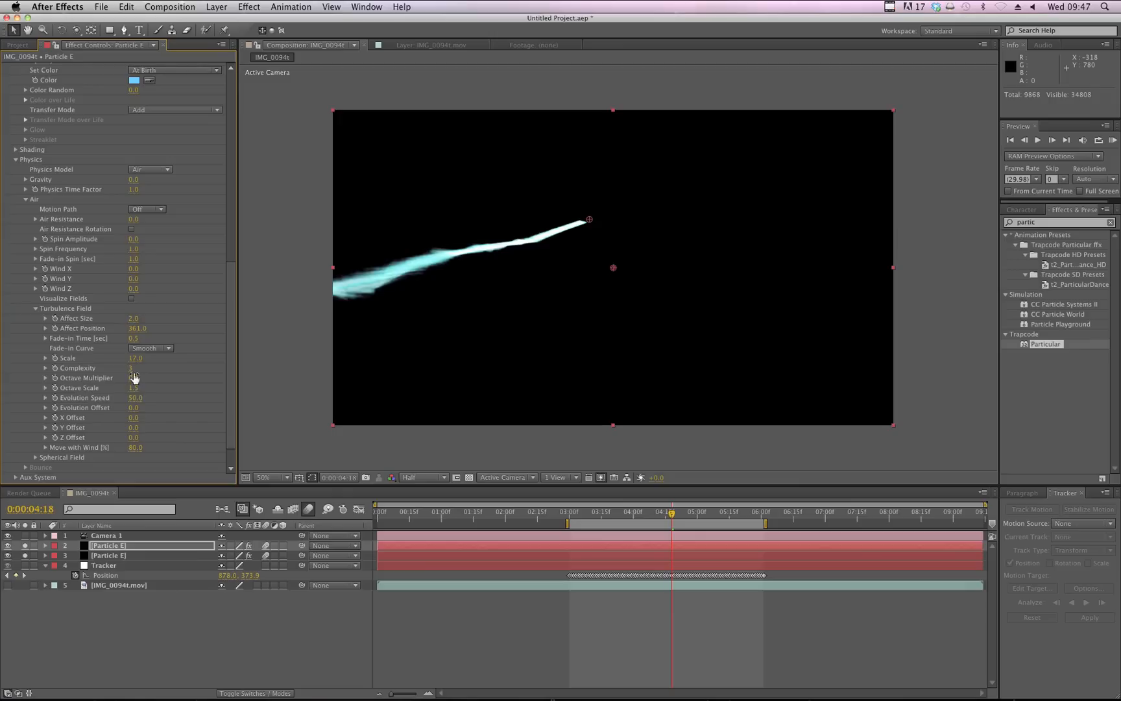
left_click_drag(143, 380, 174, 394)
Set the upper Particle E layer's emitter Velocity from Motion to 20%
scroll(163, 419, "up", 3)
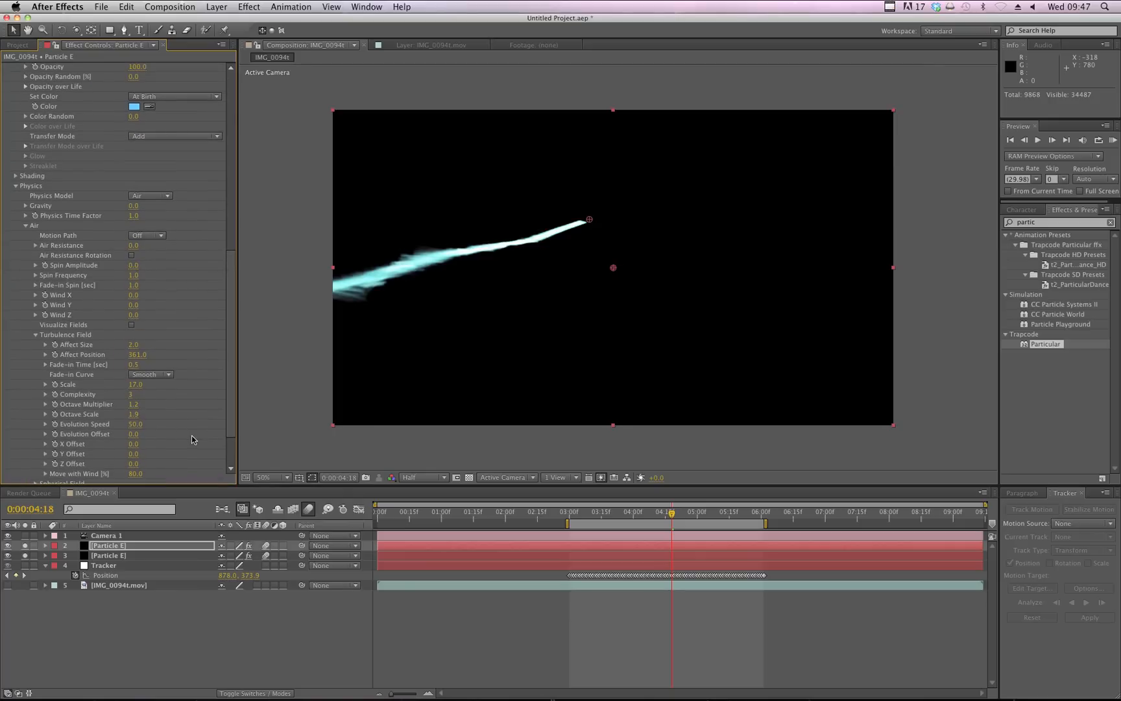
scroll(170, 318, "up", 15)
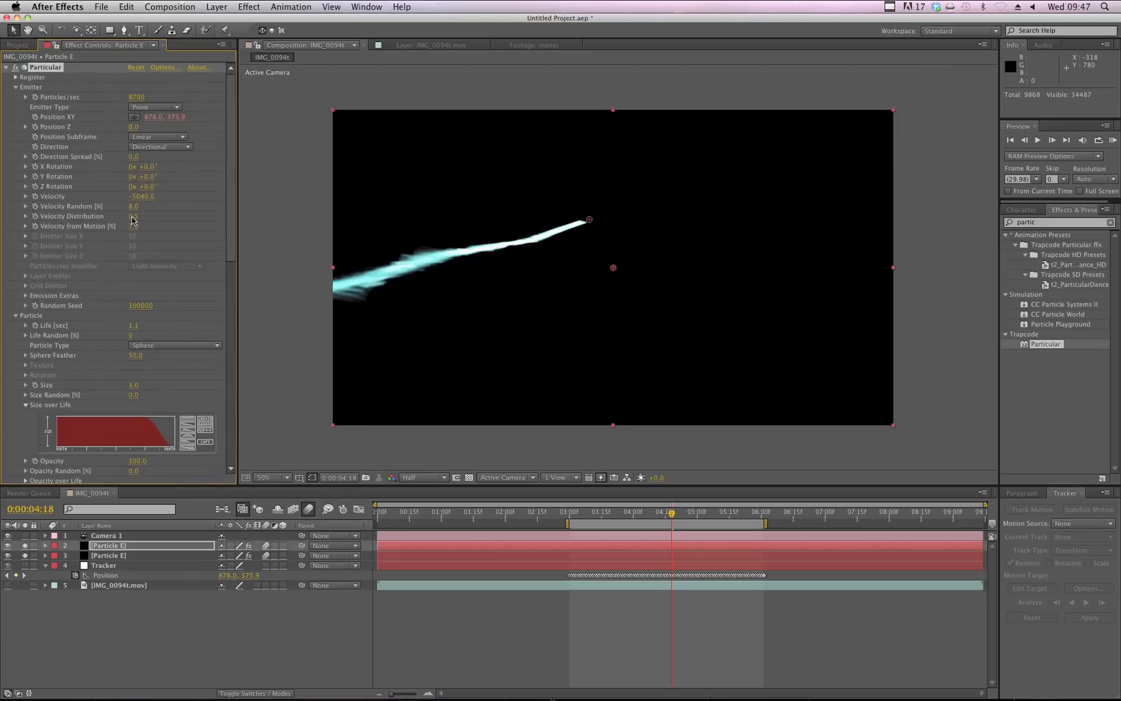
left_click_drag(137, 225, 144, 229)
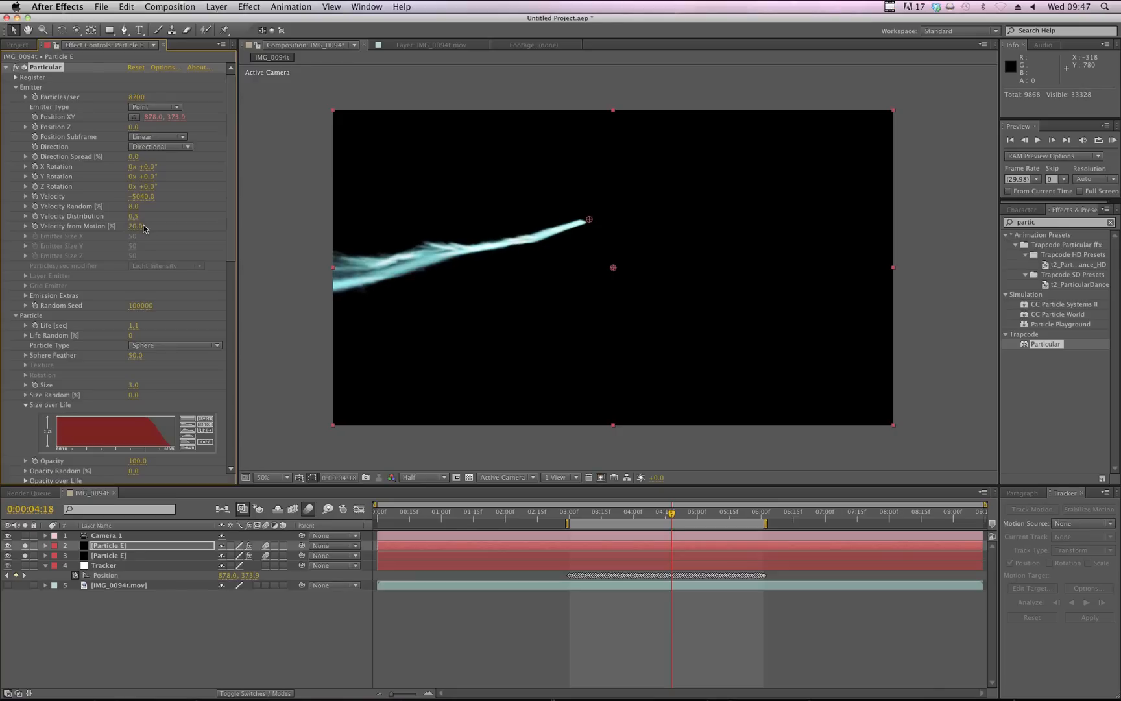
Preview the two soloed beams from 0:00:04:04 and 0:00:03:10, and leave the current time at 0:00:03:13
left_click(641, 514)
key("space")
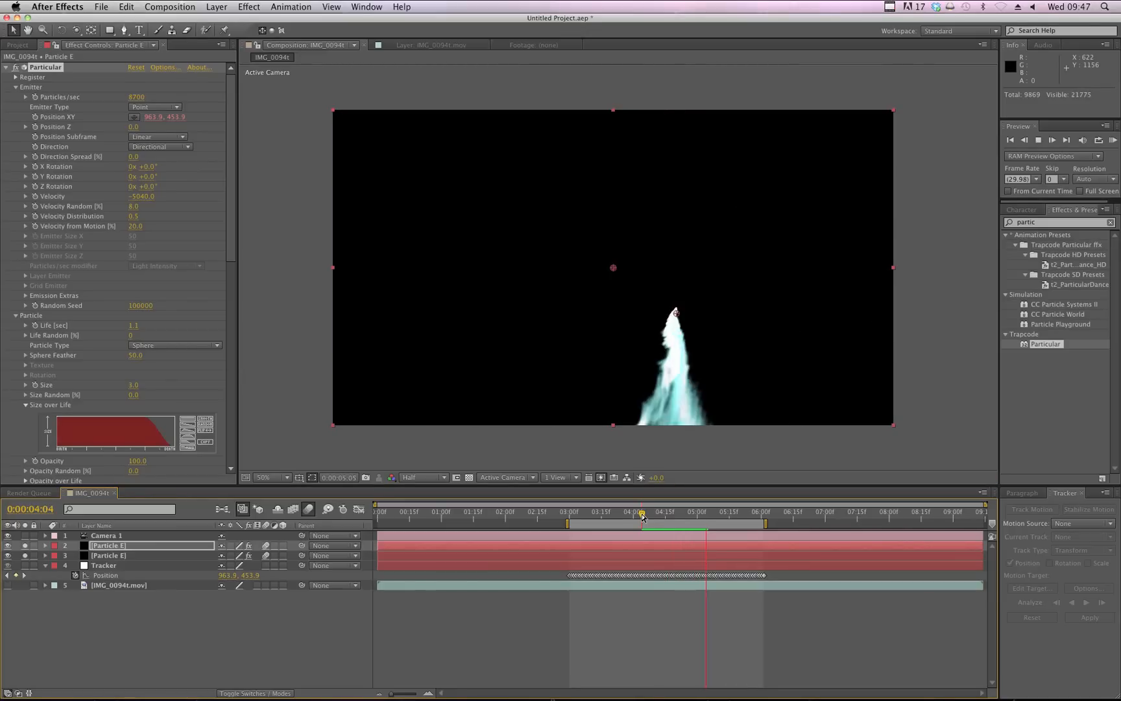
left_click_drag(582, 514, 596, 517)
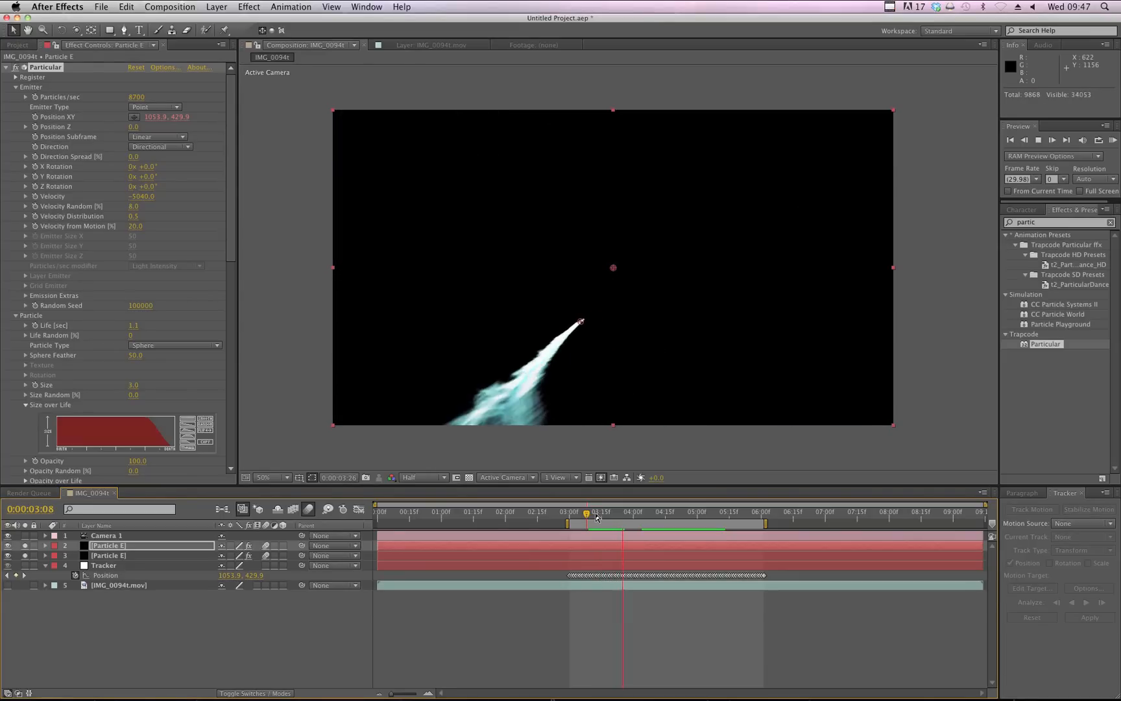
key("space")
left_click_drag(597, 517, 591, 516)
key("KP_0")
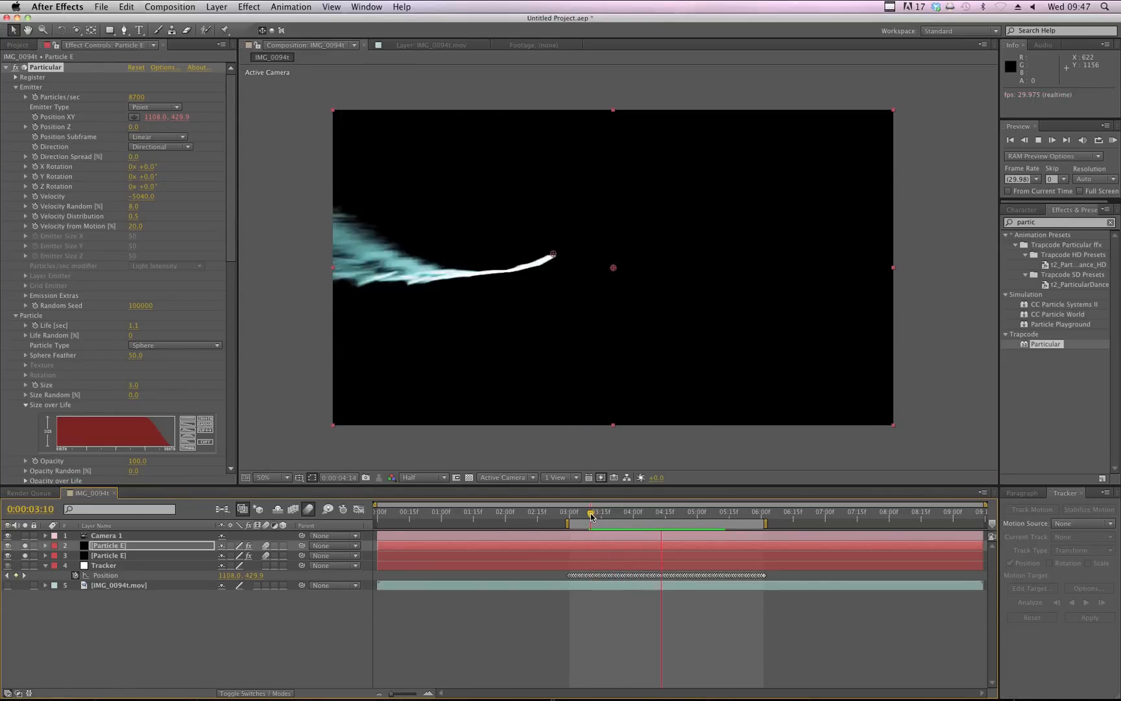
mouse_move(591, 517)
left_mouse_down()
mouse_move(613, 516)
mouse_move(598, 517)
left_mouse_up()
Duplicate the upper Particle E layer to make a third particle layer
left_click(123, 600)
left_click(122, 548)
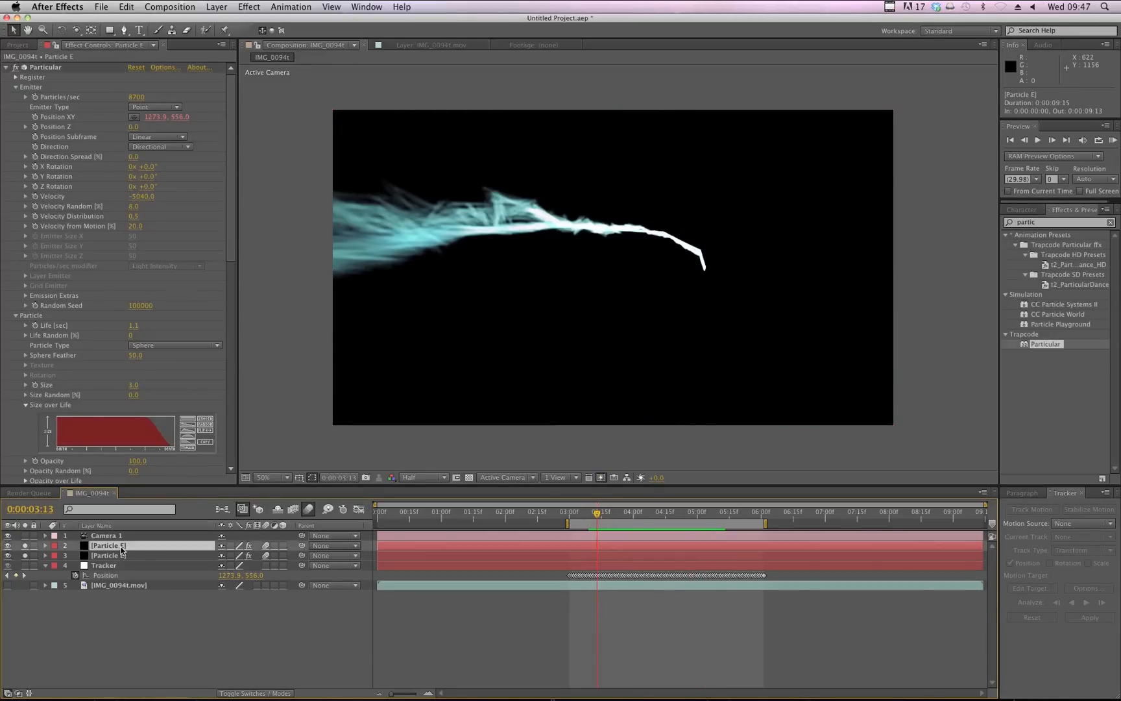
left_click(126, 6)
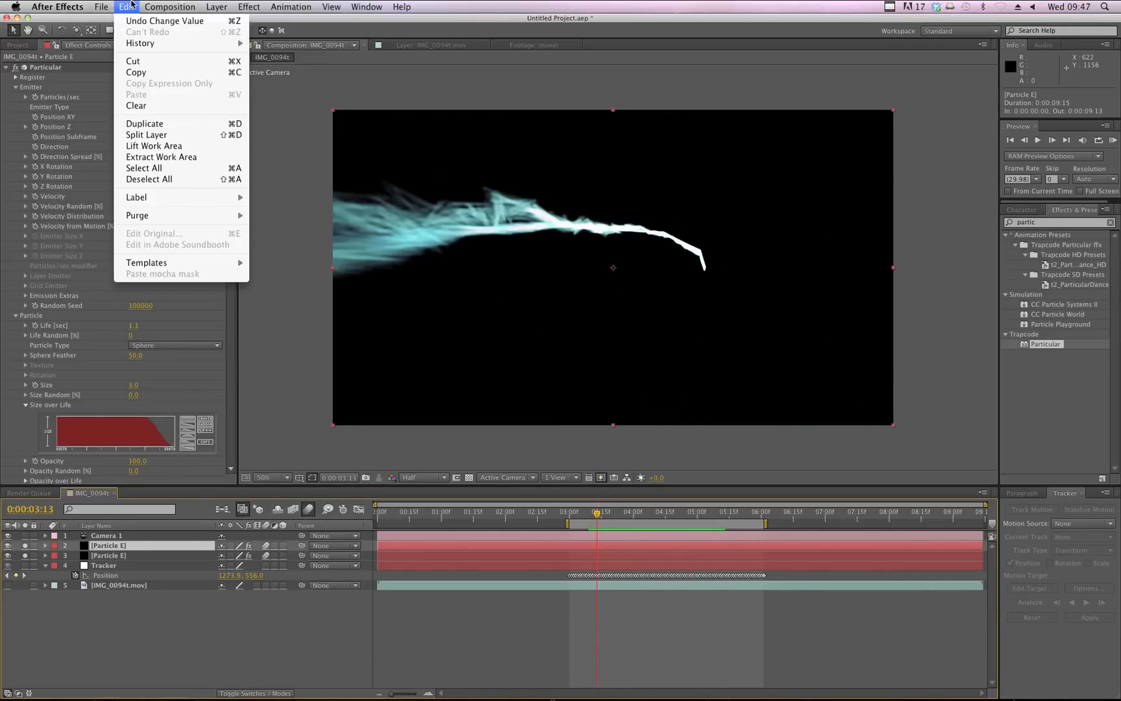
left_click(166, 125)
In the topmost Particle E layer's Air physics, set Spin Amplitude to 173 and Spin Frequency to 6.9
left_click(131, 550)
scroll(127, 349, "down", 3)
scroll(125, 348, "down", 6)
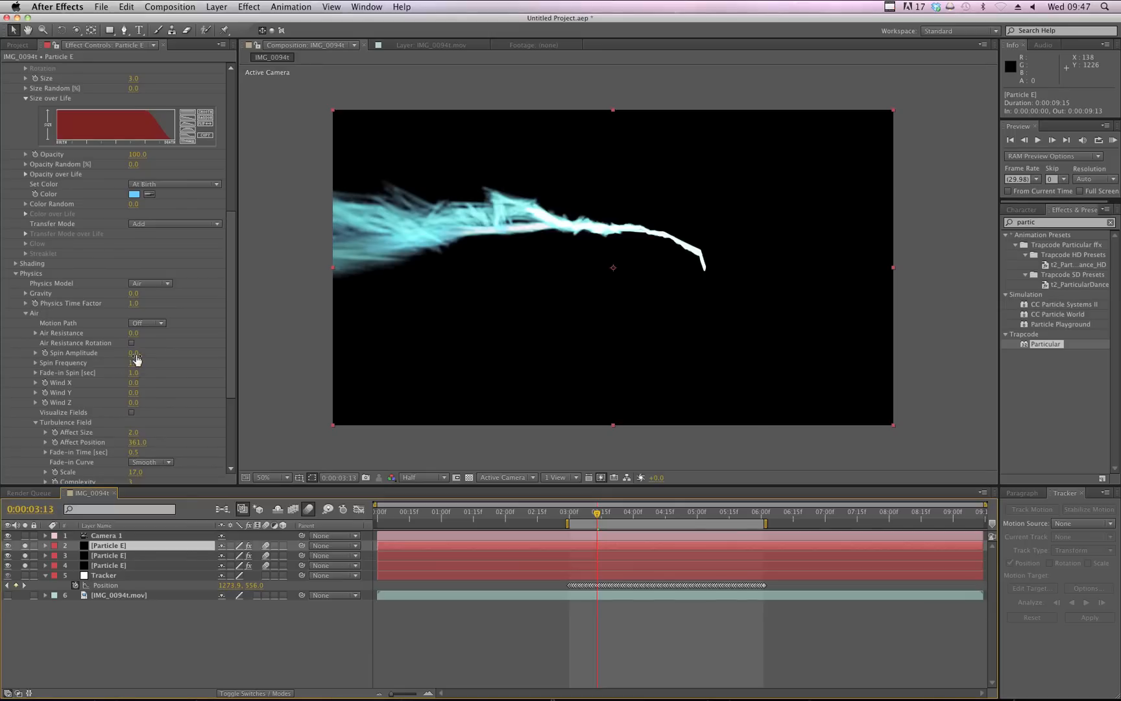
left_click_drag(134, 355, 244, 360)
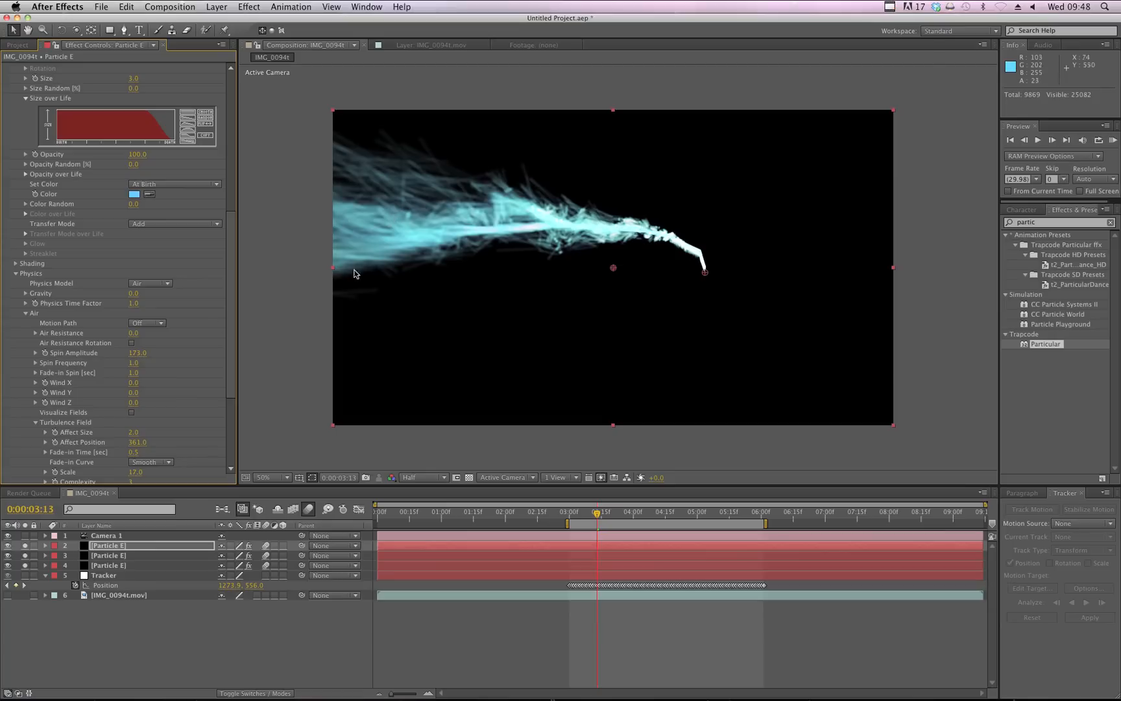
left_click_drag(138, 362, 172, 365)
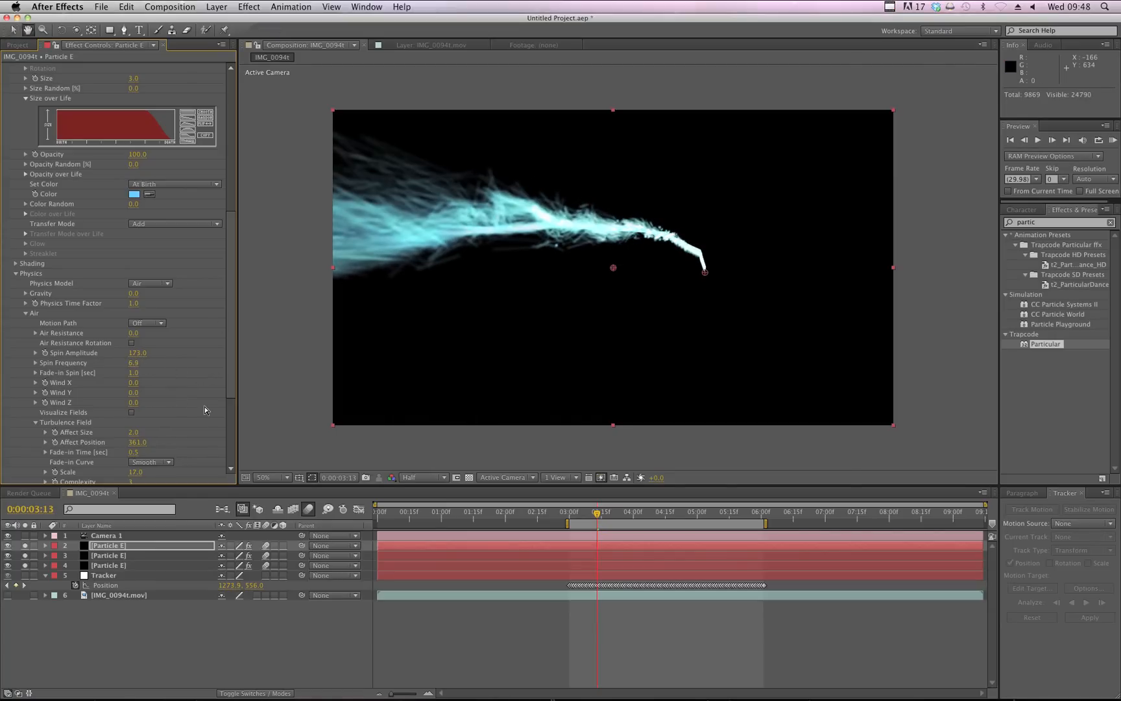
Turn off solo on the two lower Particle E layers and preview the topmost one alone
key("space")
key("space")
left_click(25, 555)
left_click(24, 566)
key("space")
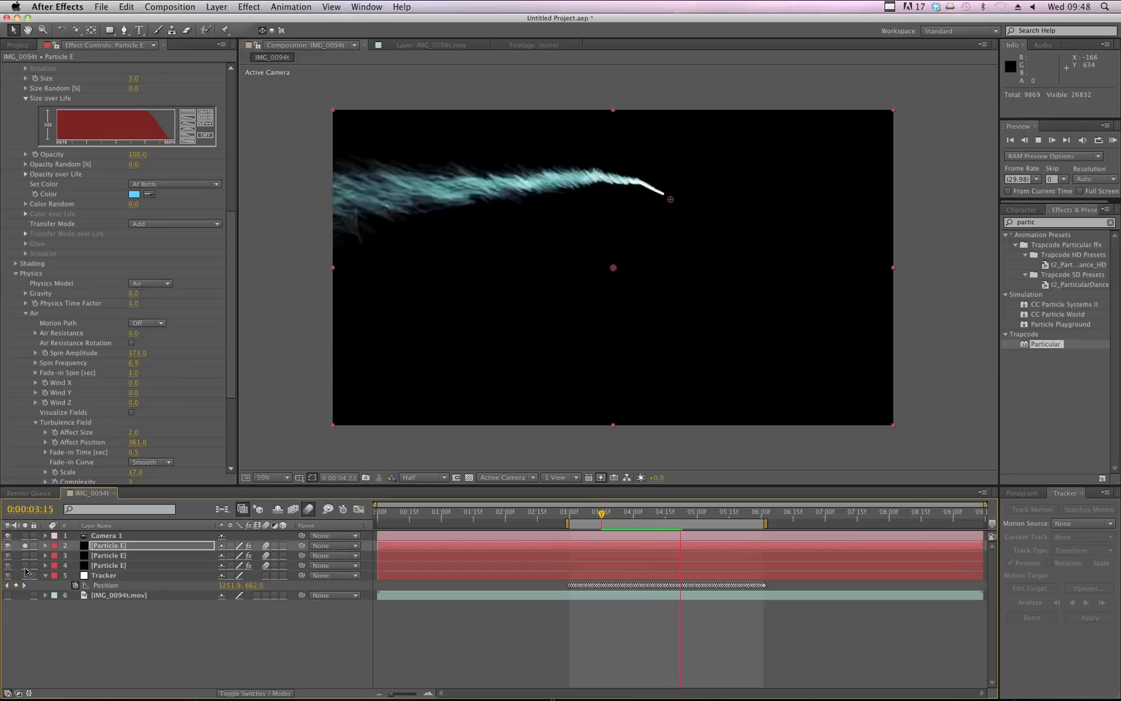
key("space")
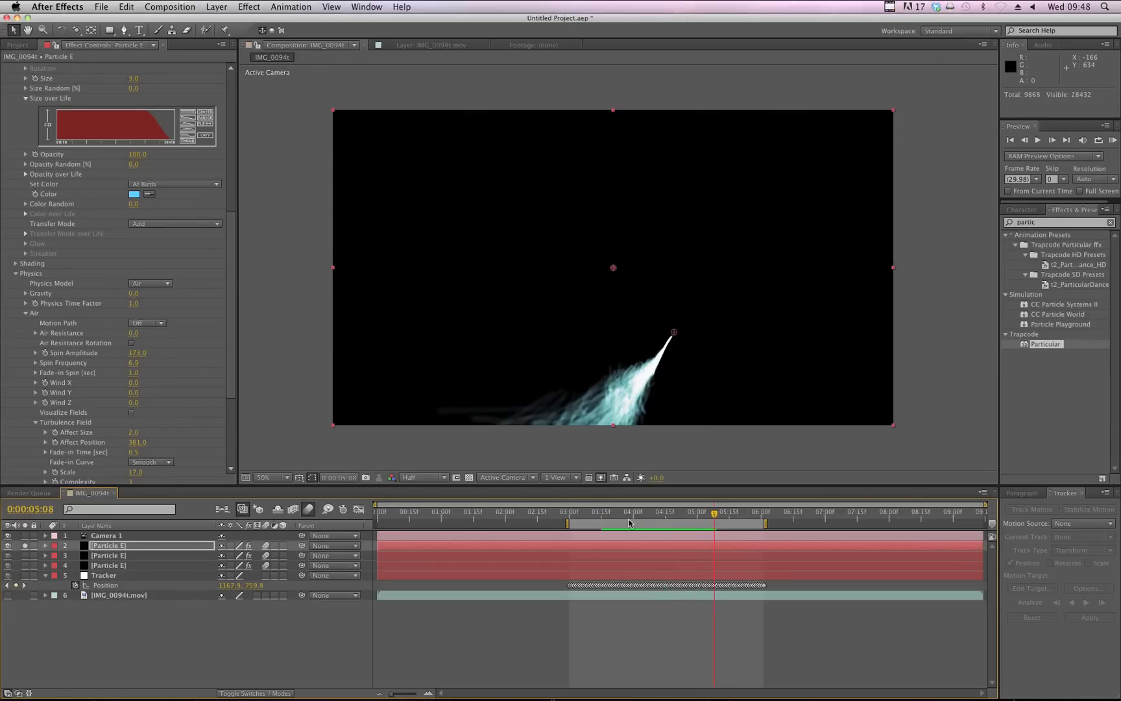
Preview the topmost Particle E layer alone from 0:00:03:16
left_click(605, 516)
key("space")
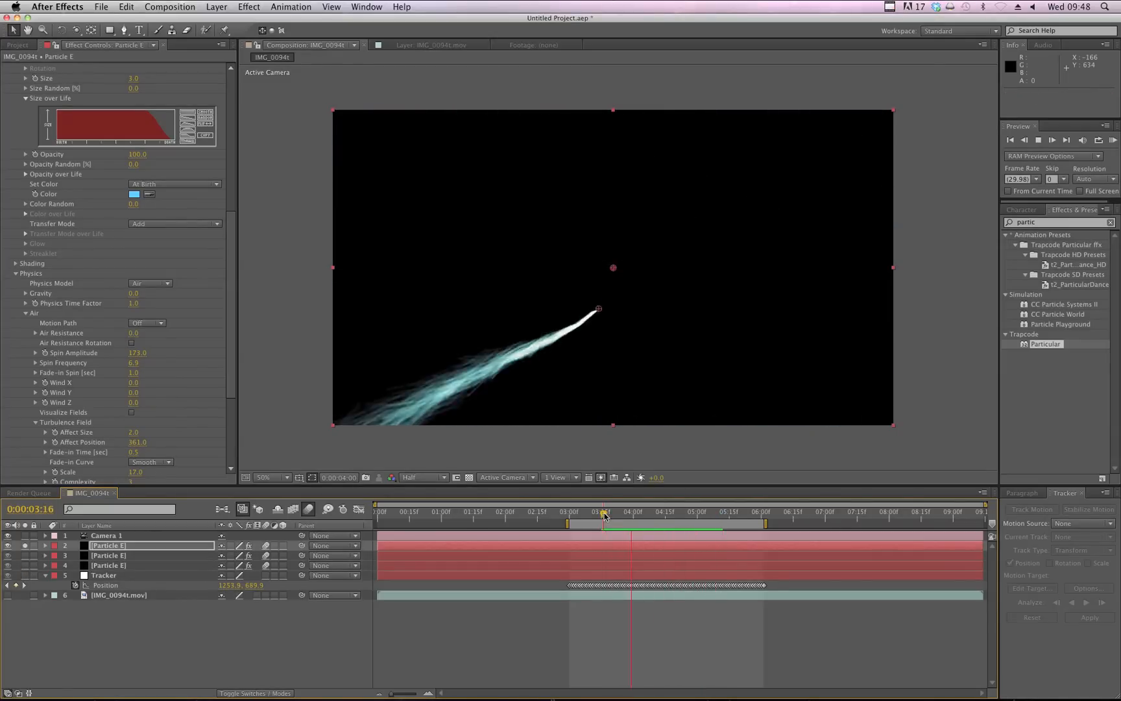
key("space")
Solo the two lower Particle E layers as well and move the current time to 0:00:04:26
left_click(25, 555)
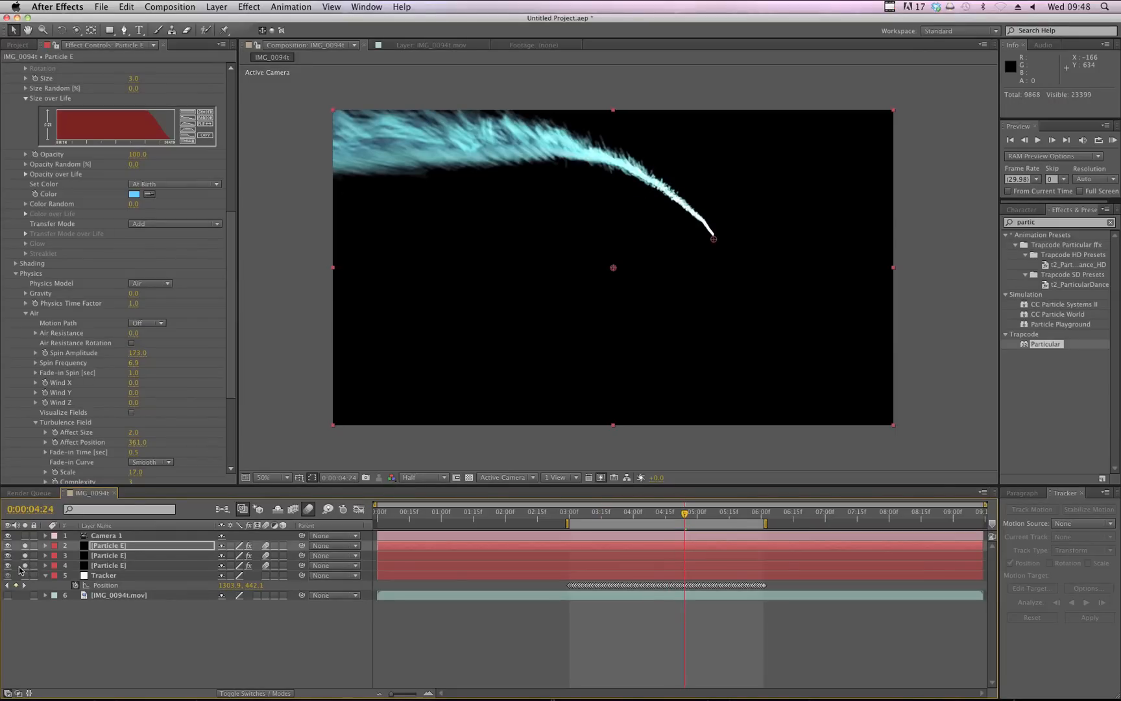
key("Page_Down")
key("Page_Down")
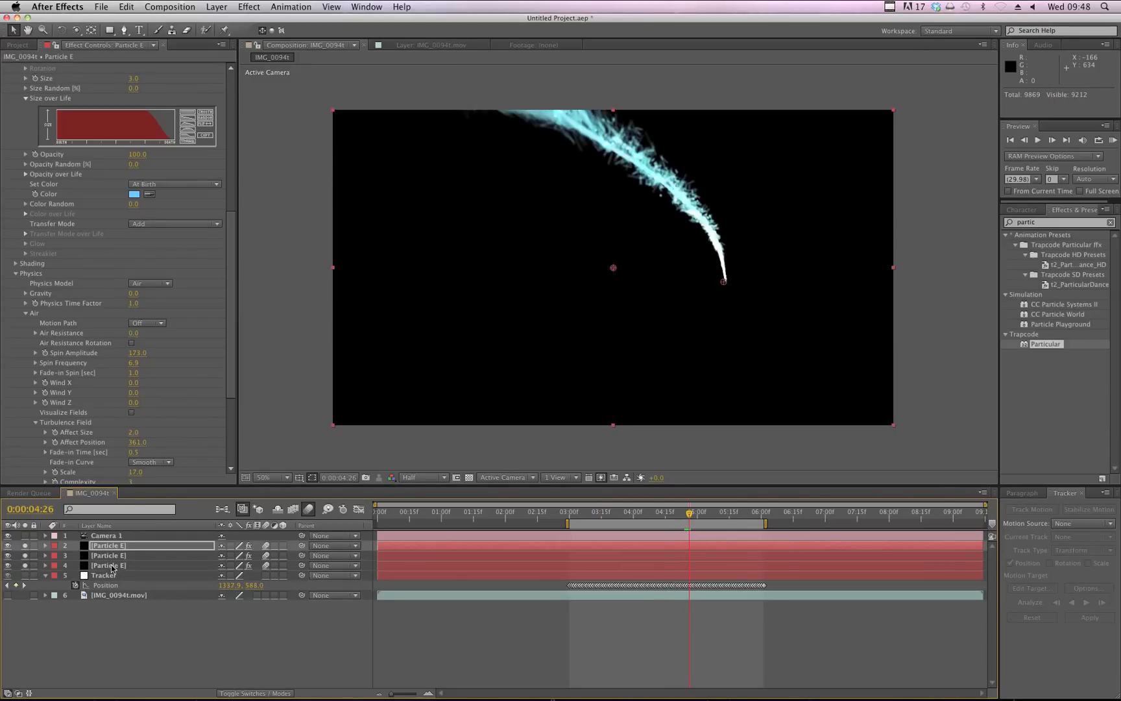
Set the particle Size of the lowest Particle E layer to 4
left_click(81, 566)
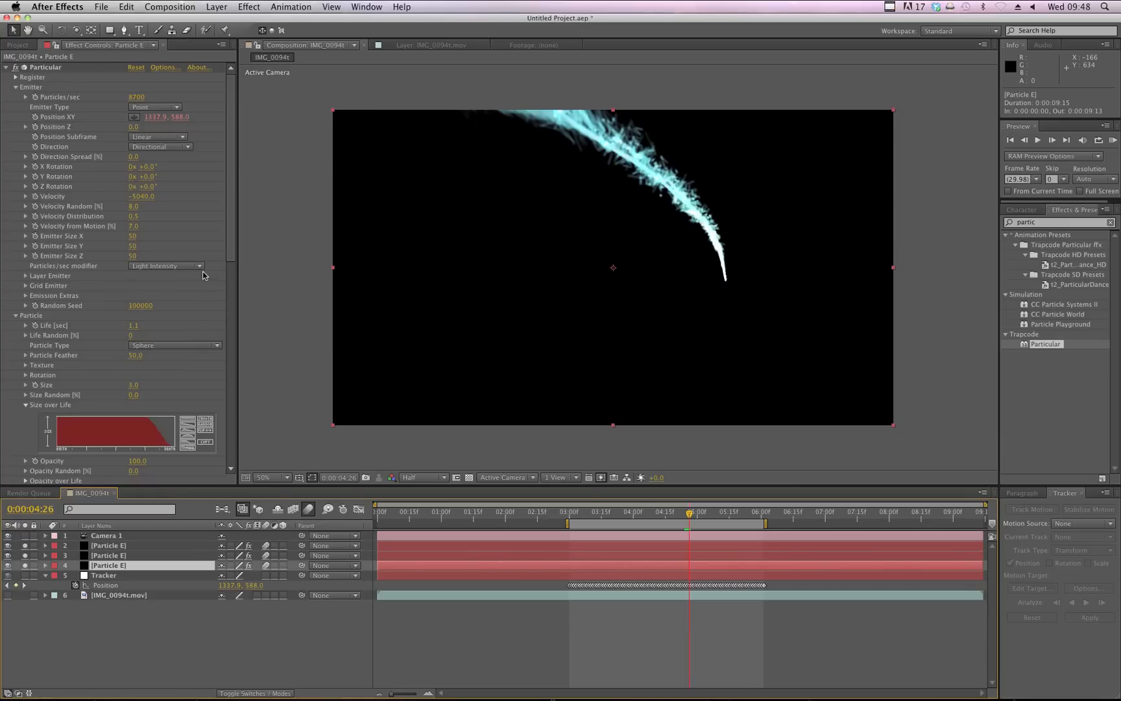
scroll(207, 284, "down", 4)
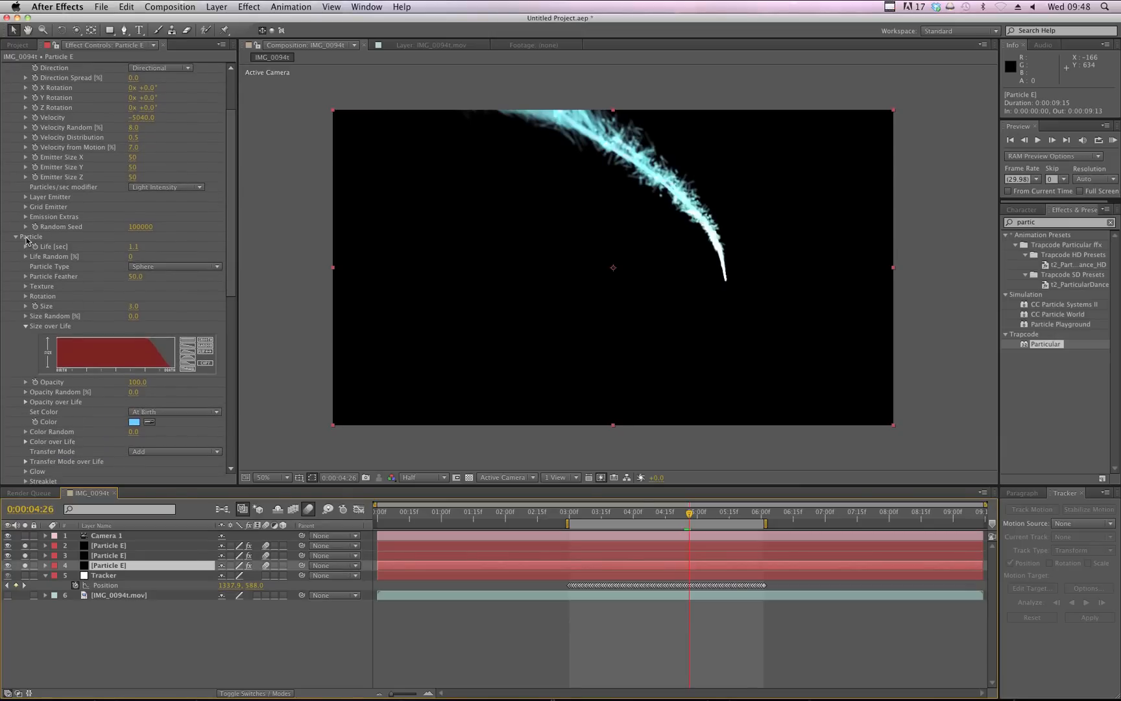
left_click(133, 306)
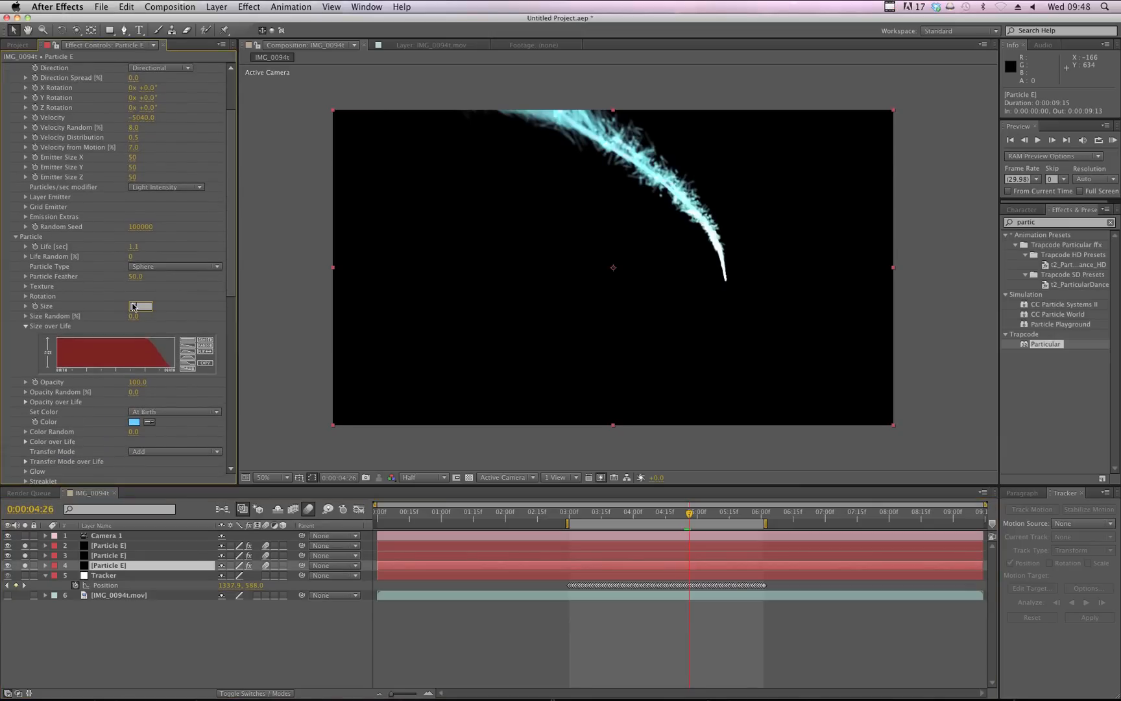
key("Return")
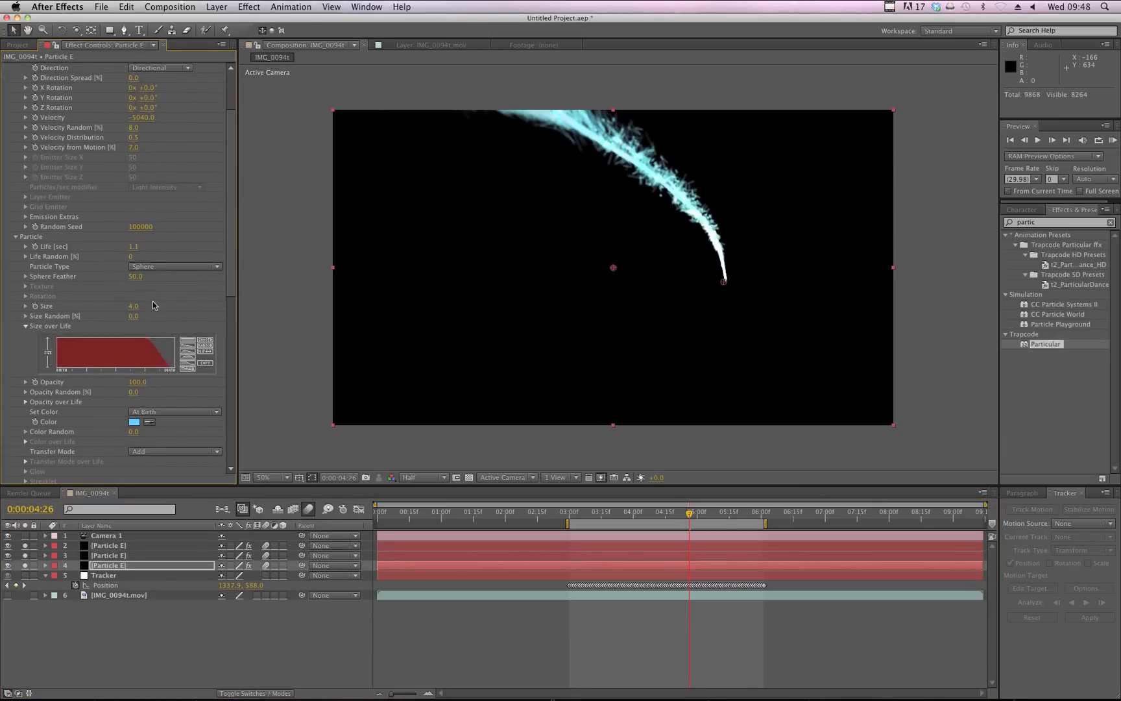
left_click(194, 311)
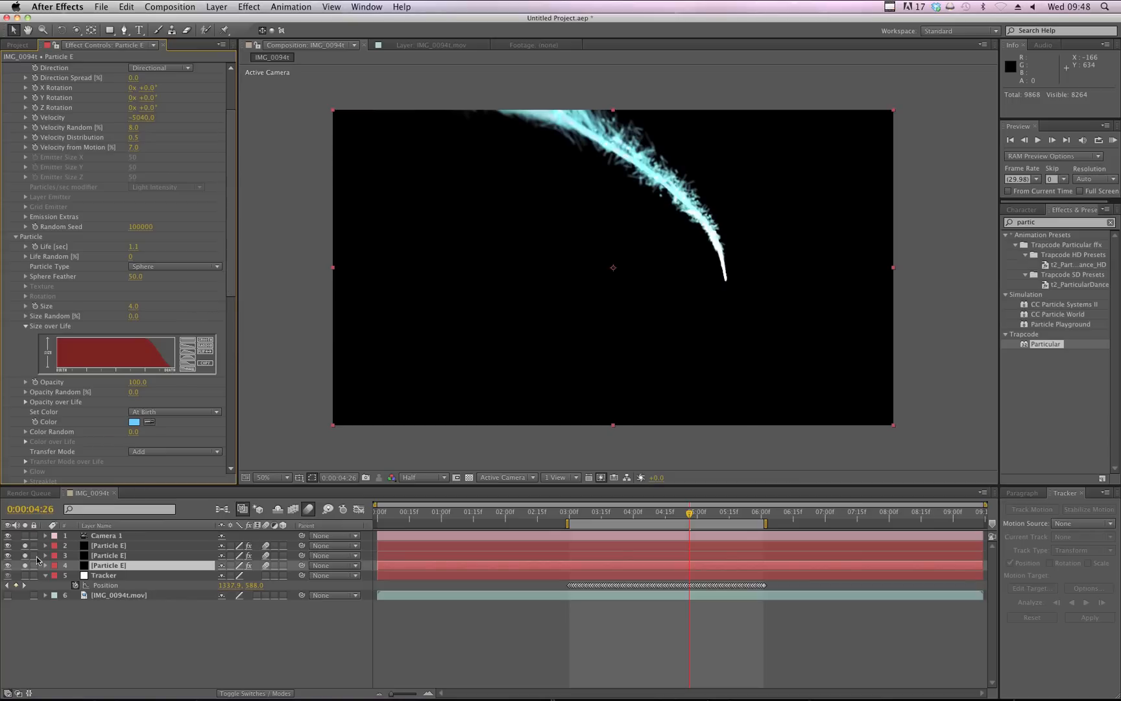
Show the layer blending modes in the timeline and check Particular's Transfer Mode options without changing them
left_click(188, 647)
left_click(258, 693)
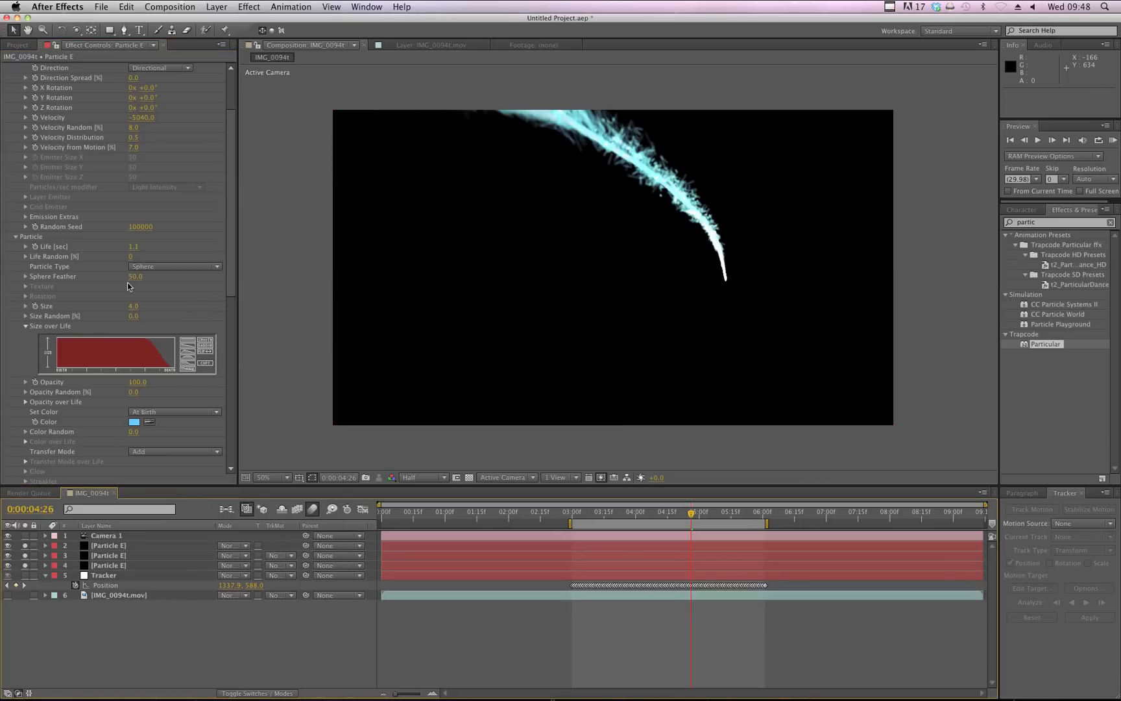
left_click(150, 453)
left_click(168, 444)
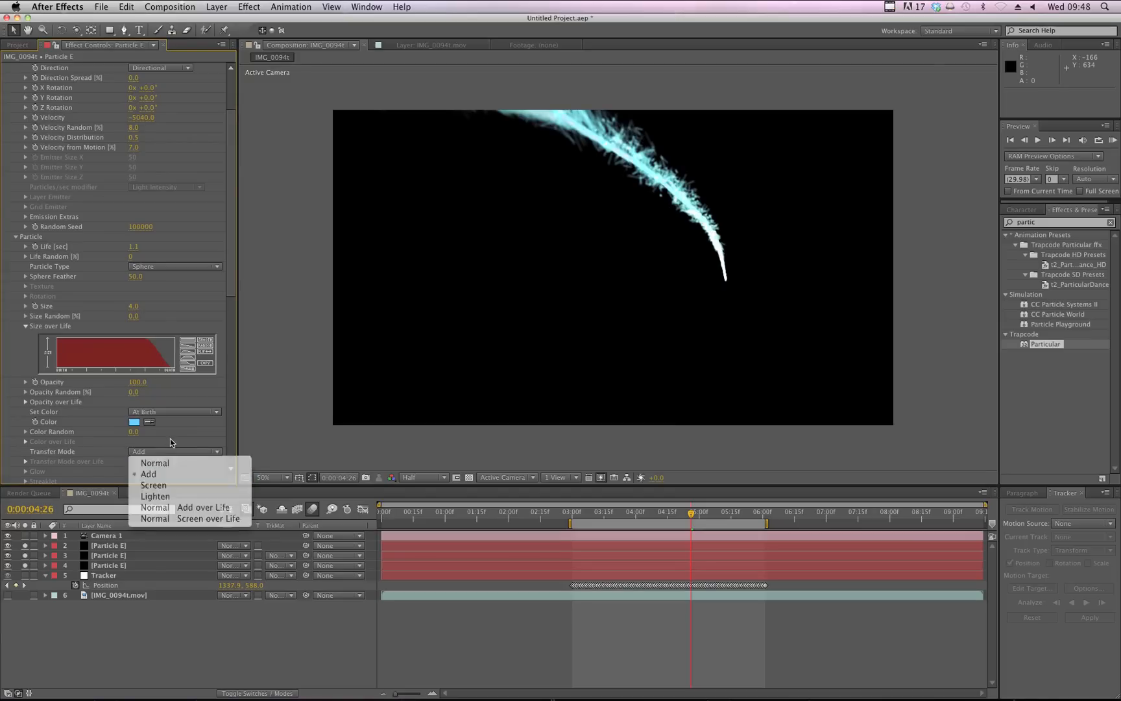
left_click(128, 546)
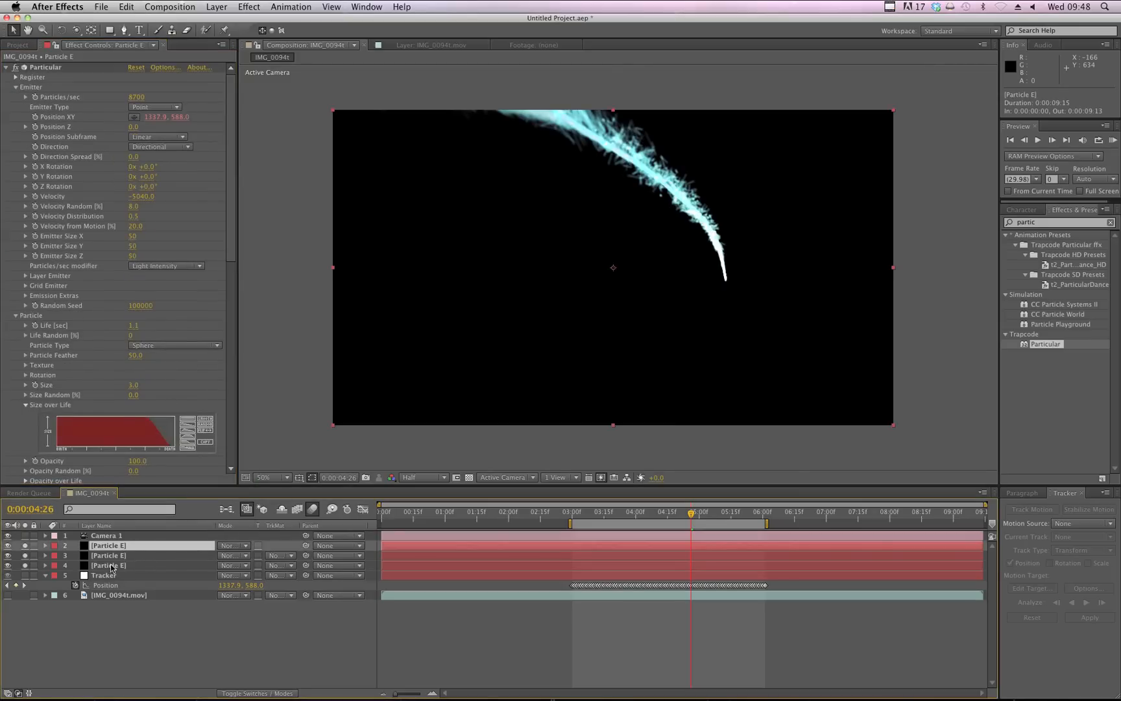
left_click(112, 556)
left_click(113, 566)
left_click(117, 555)
Set the blending mode of all three Particle E layers to Add
left_click(119, 547)
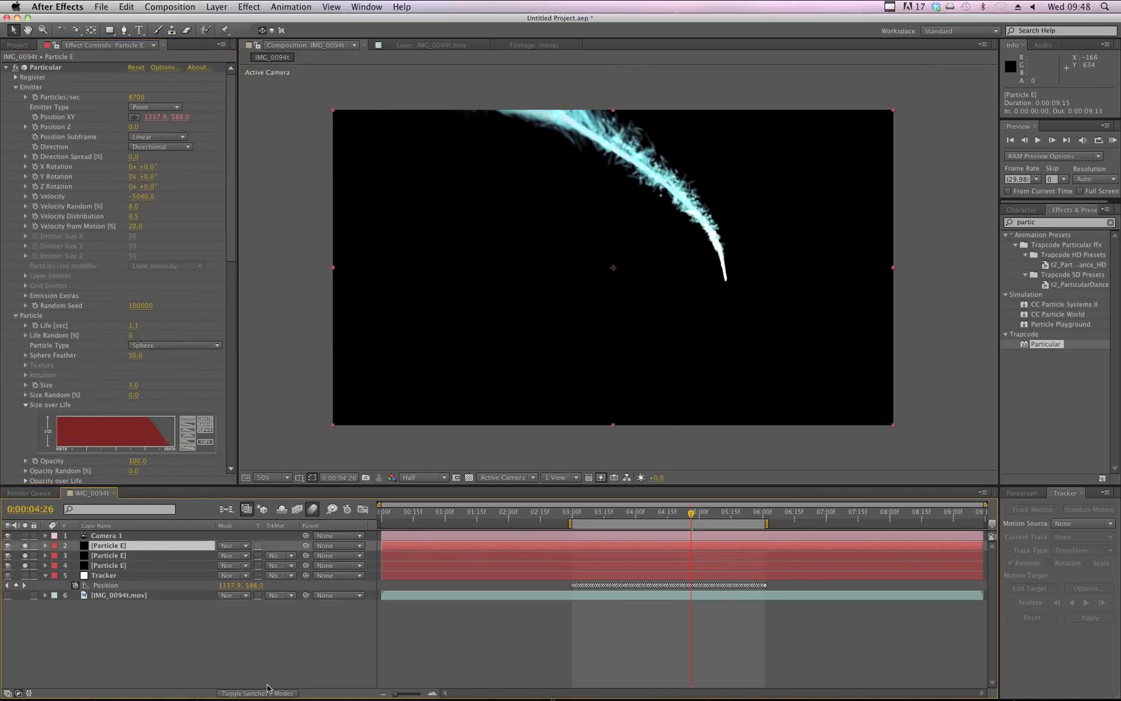
left_click(246, 694)
left_click(237, 693)
left_click(156, 554, "shift")
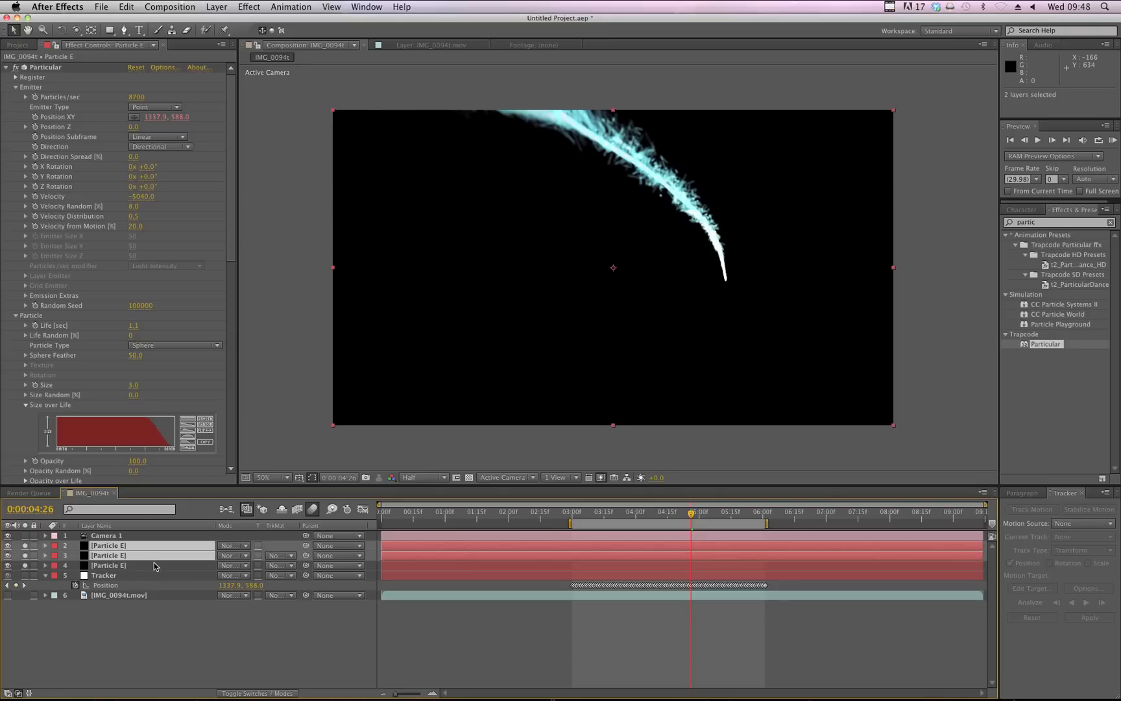
left_click(154, 565, "shift")
left_click(238, 546)
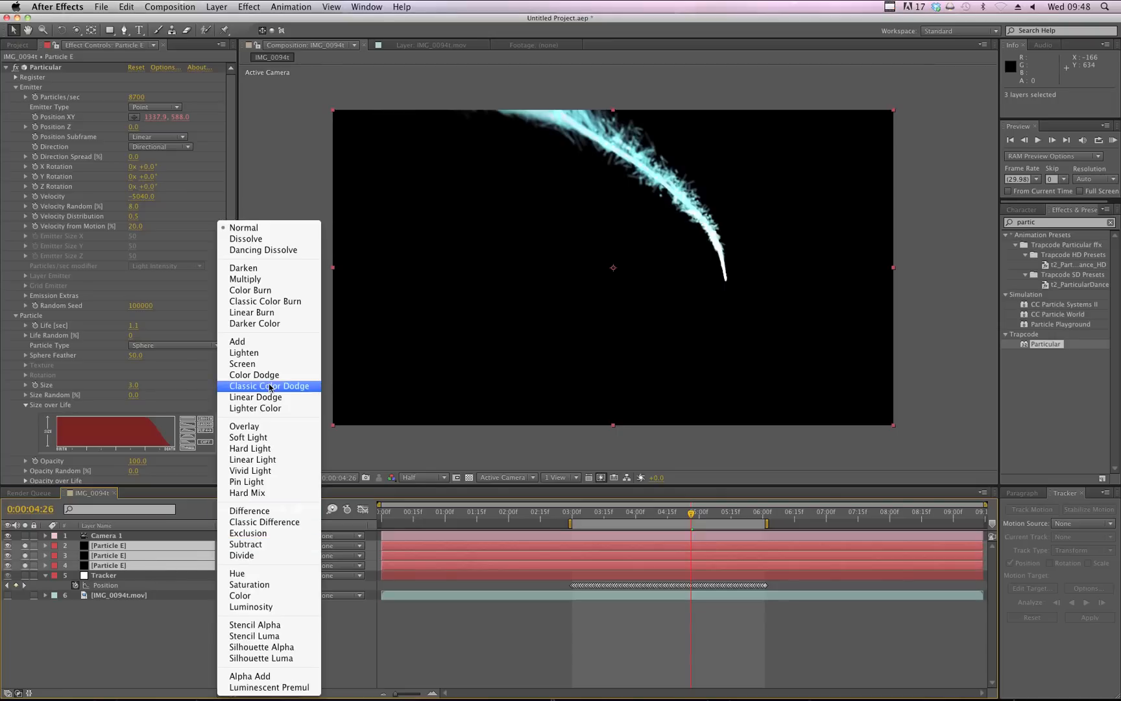
left_click(258, 342)
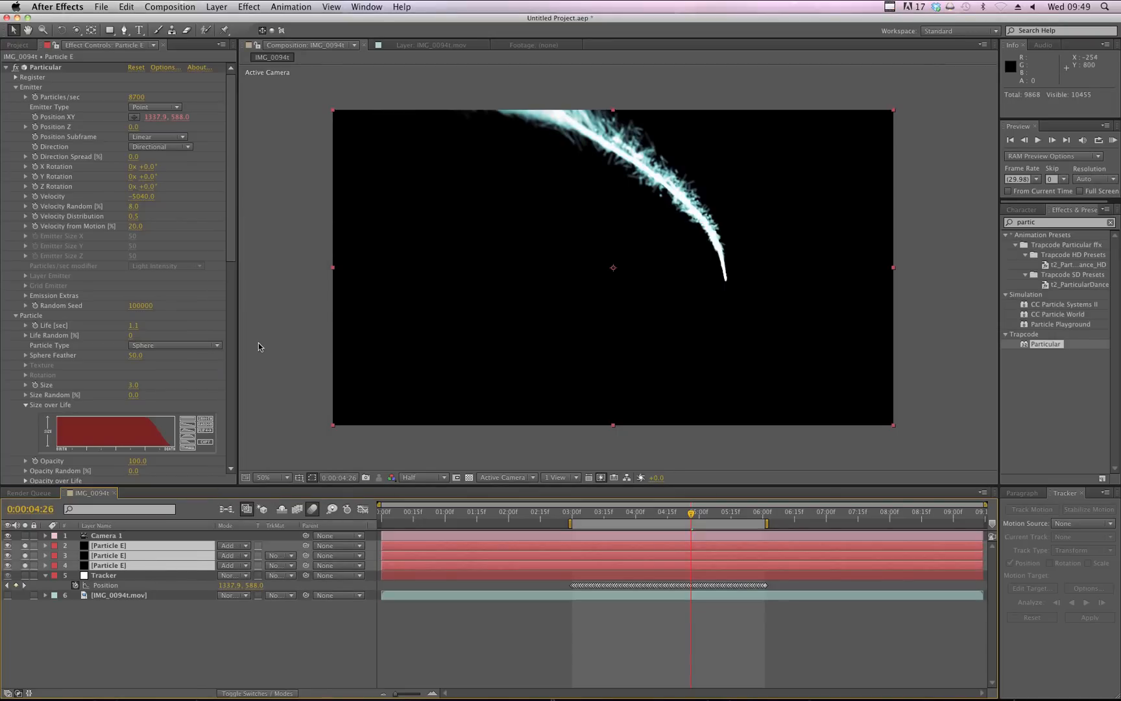
left_click(266, 638)
Preview the three blended beams from 0:00:03:12 and leave the current time at 0:00:04:09
left_click(598, 515)
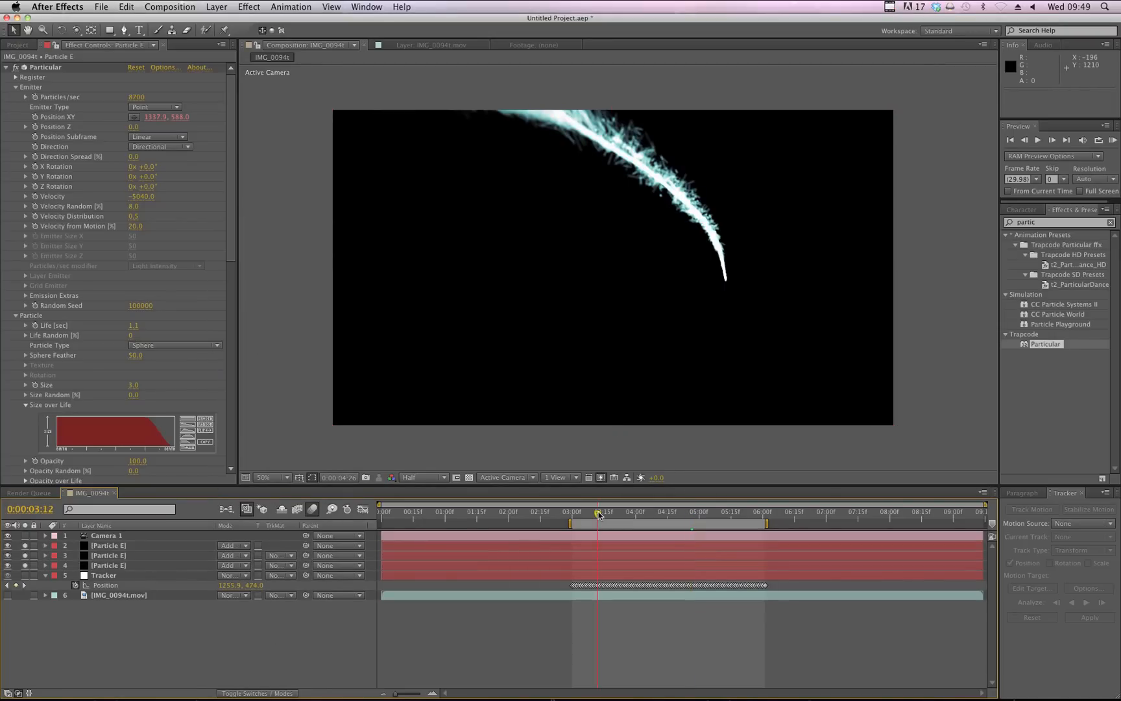
key("KP_0")
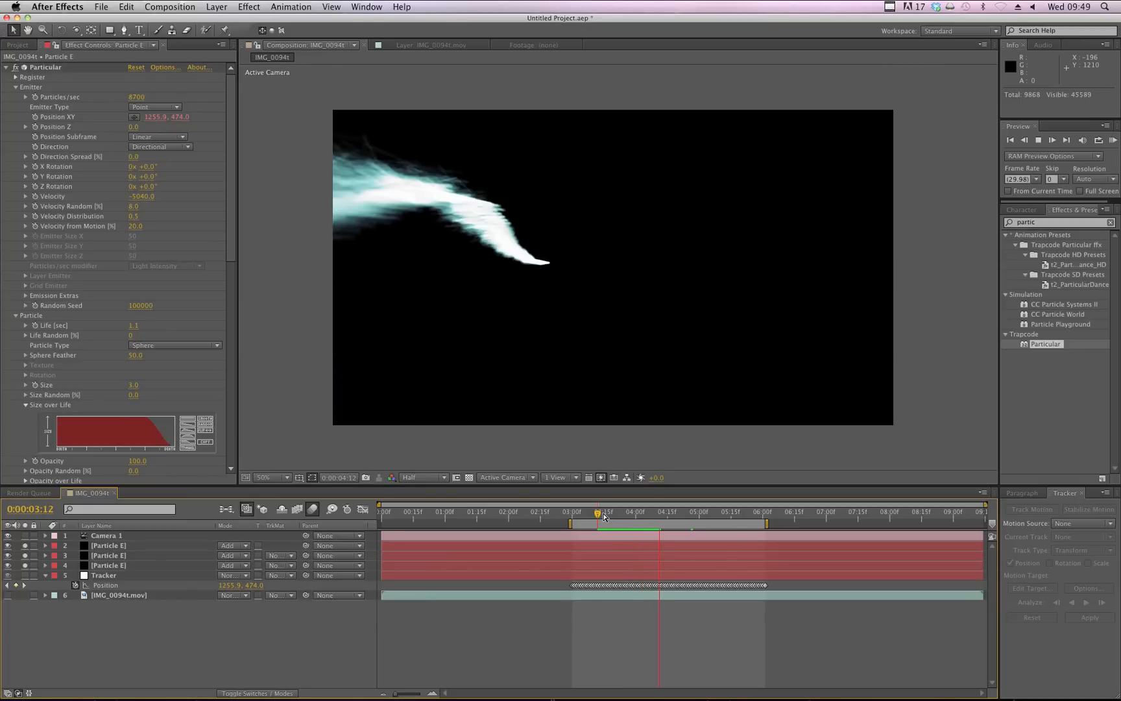
left_click(600, 514)
left_click_drag(600, 514, 654, 516)
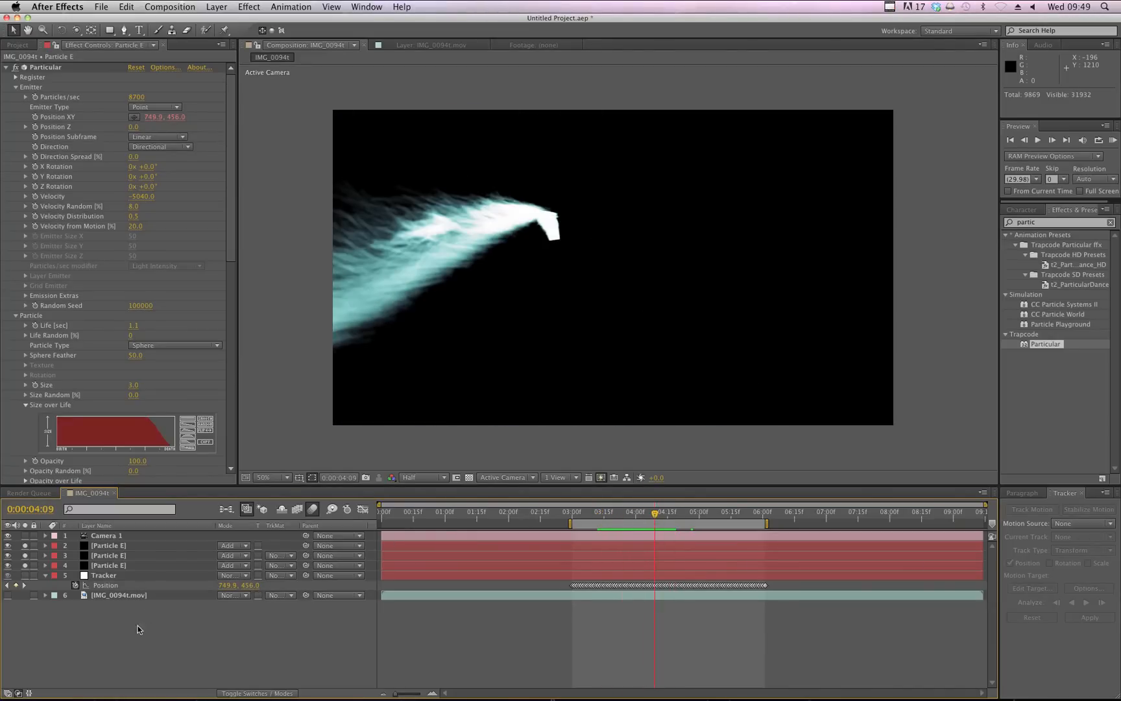
Duplicate the topmost Particle E layer and apply CC Vector Blur to the new top layer
left_click(111, 547)
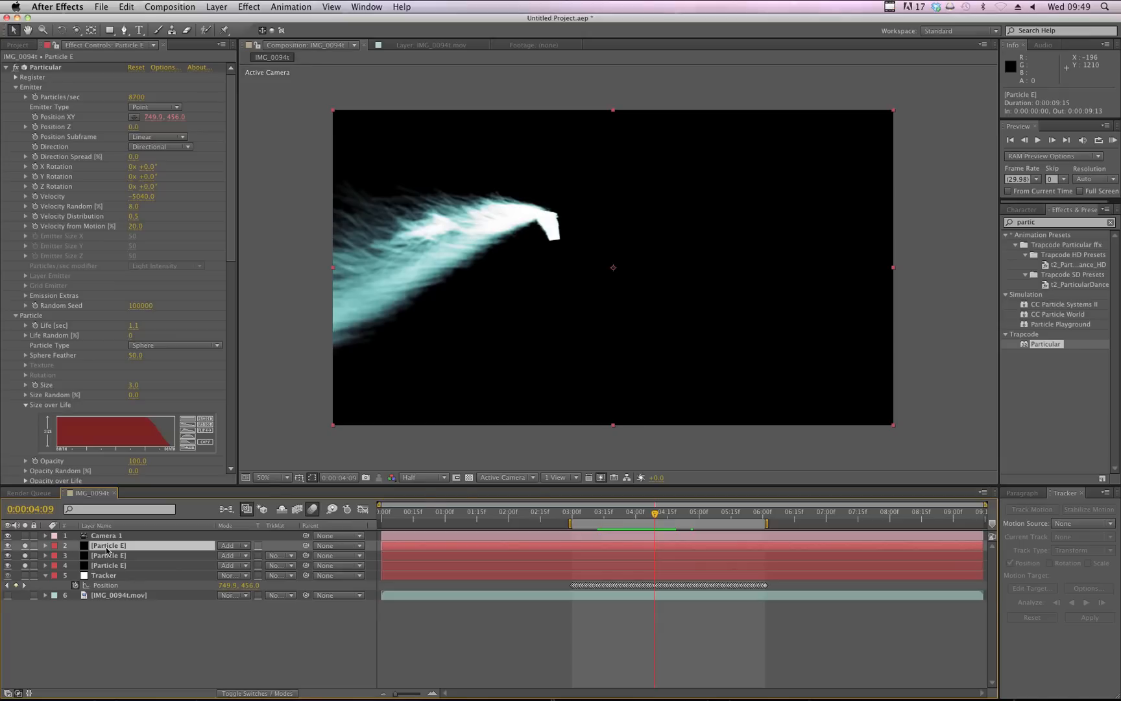
key("super+d")
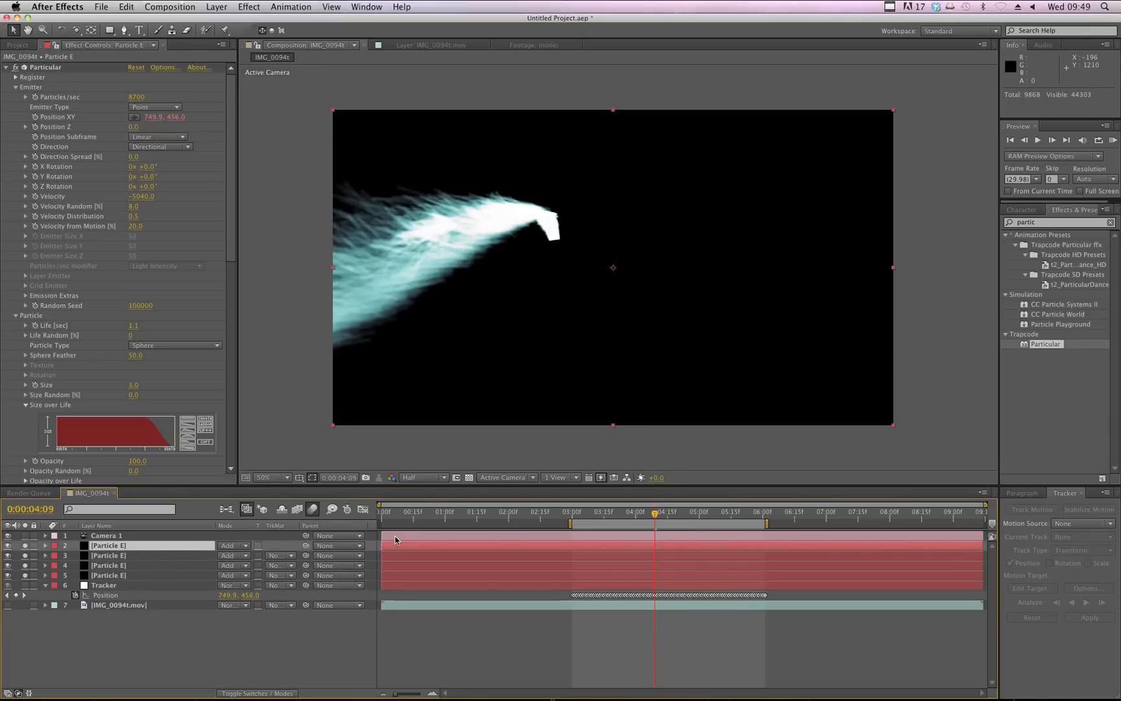
left_click(1050, 223)
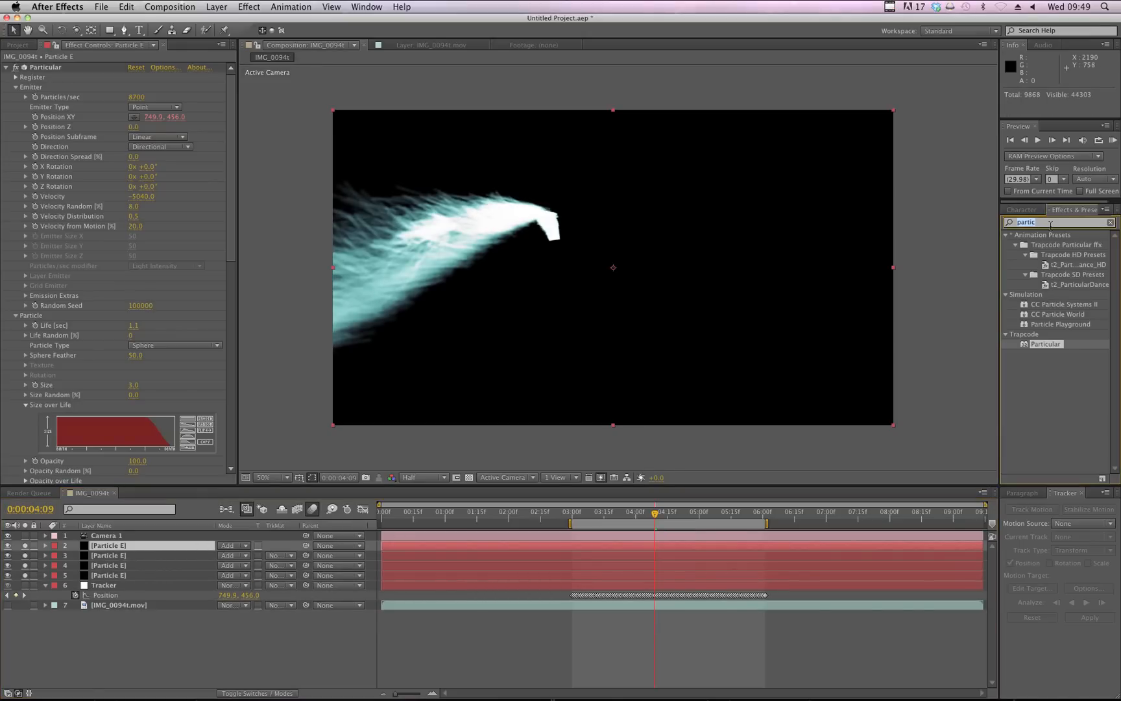
type("vector")
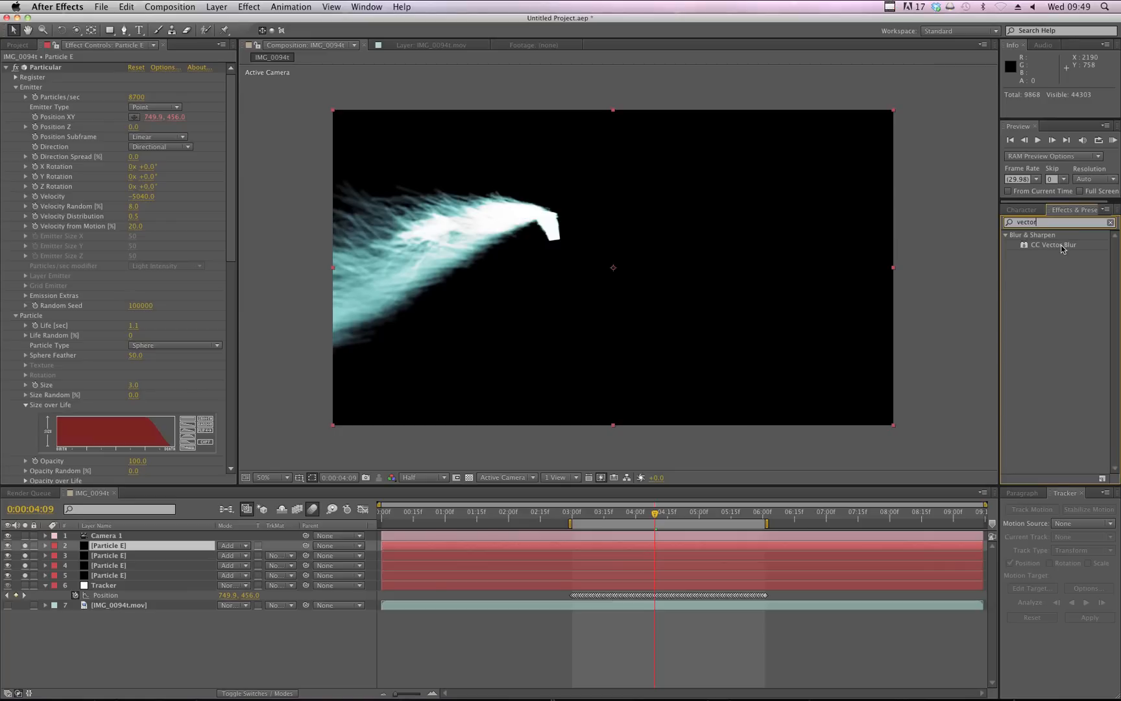
left_click_drag(1056, 247, 115, 551)
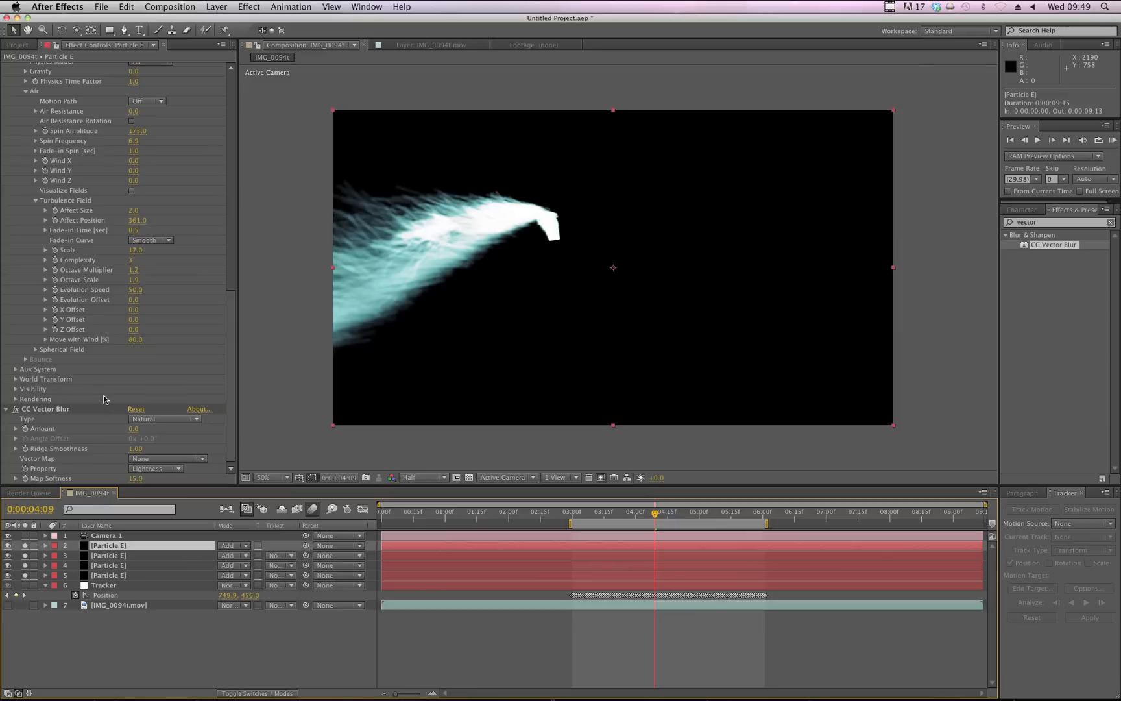
Turn off solo on the three lower Particle E layers and set the top layer's CC Vector Blur to Natural with Amount 30
left_click_drag(25, 556, 23, 578)
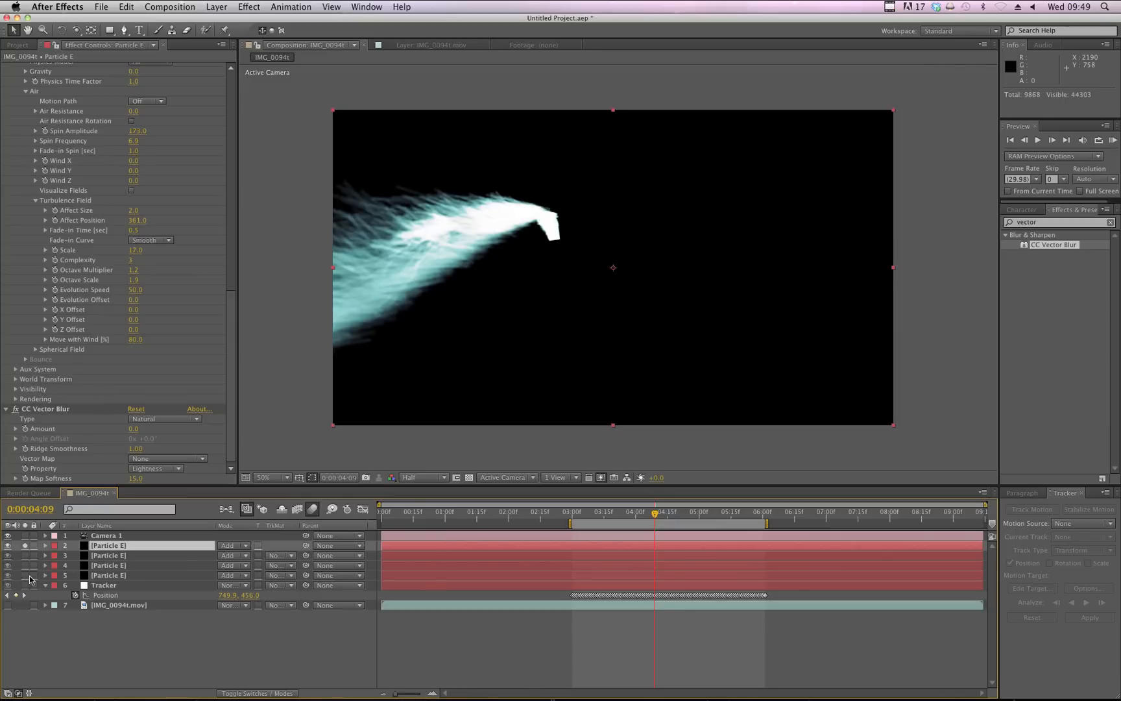
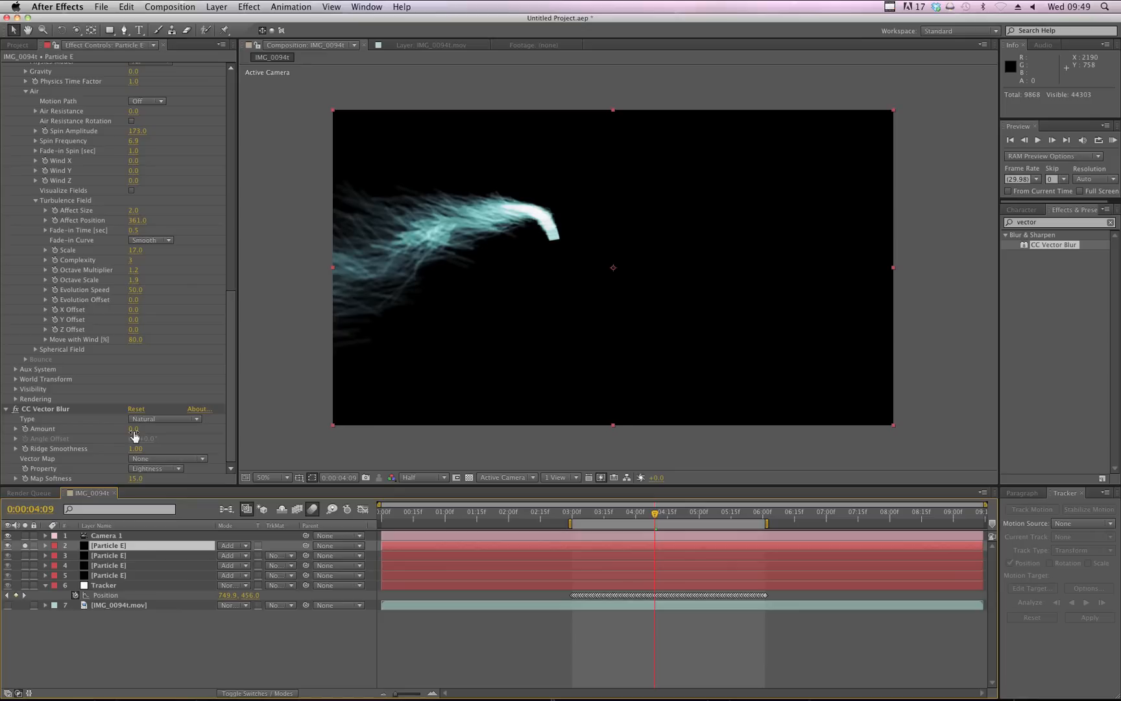
left_click(160, 420)
left_click(155, 428)
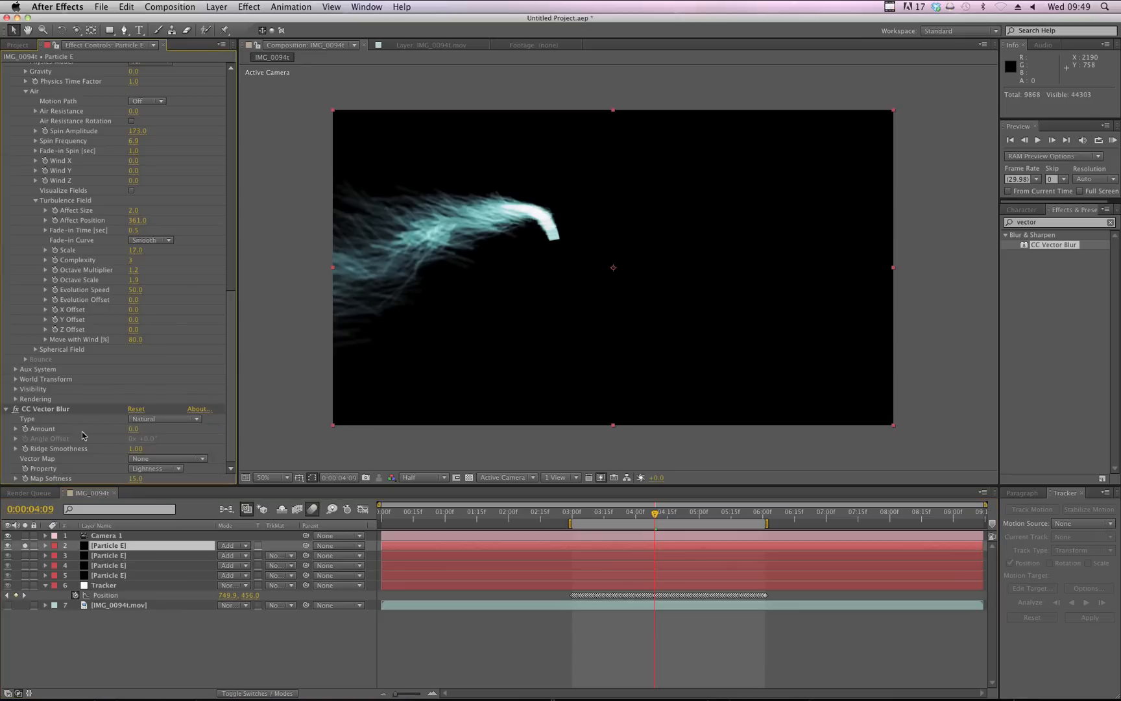
left_click_drag(133, 429, 157, 432)
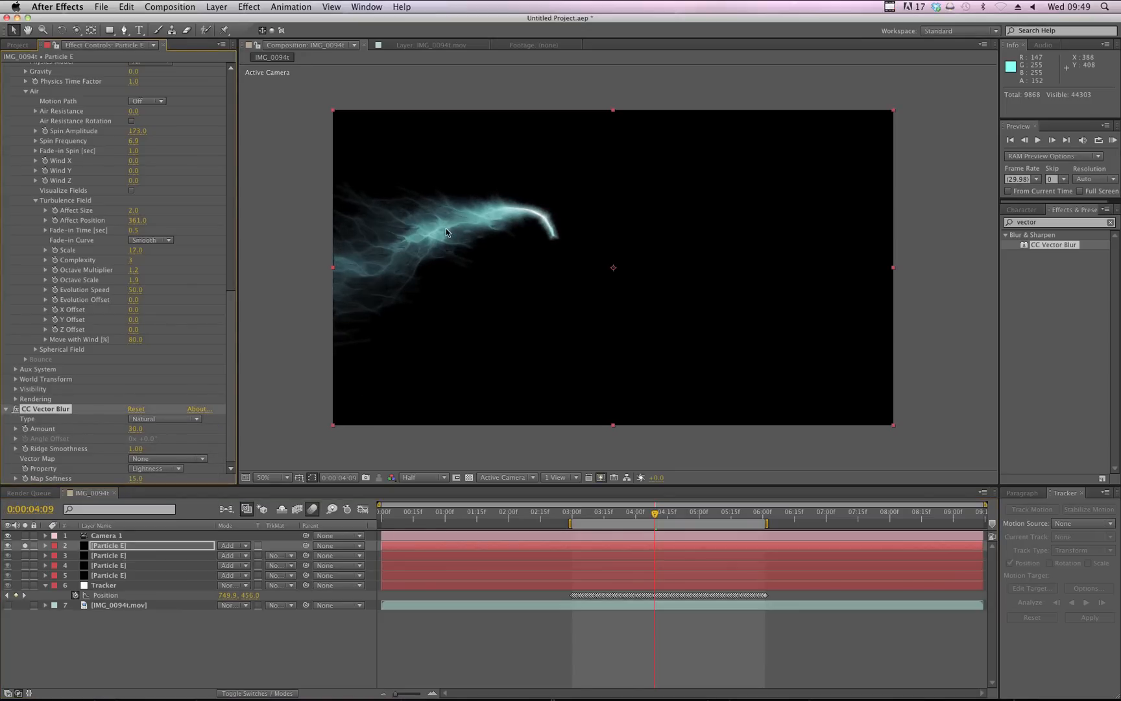
Preview the vector-blurred beam from 0:00:03:07 and leave the current time at 0:00:03:16
left_click(587, 514)
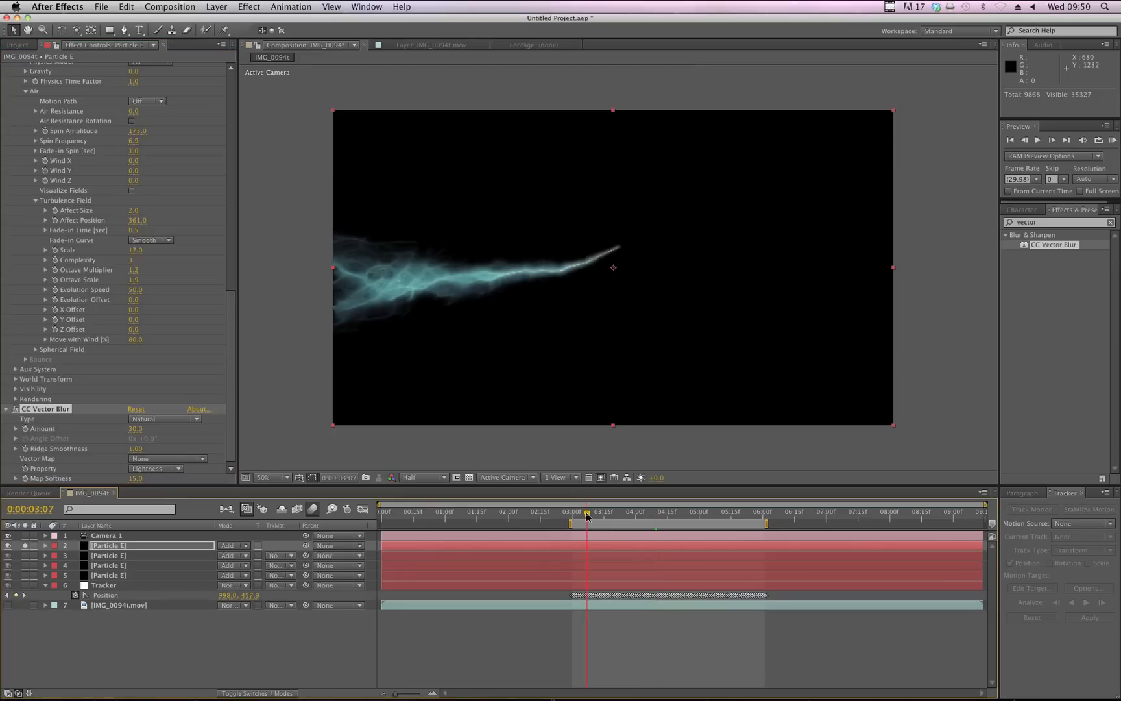
key("space")
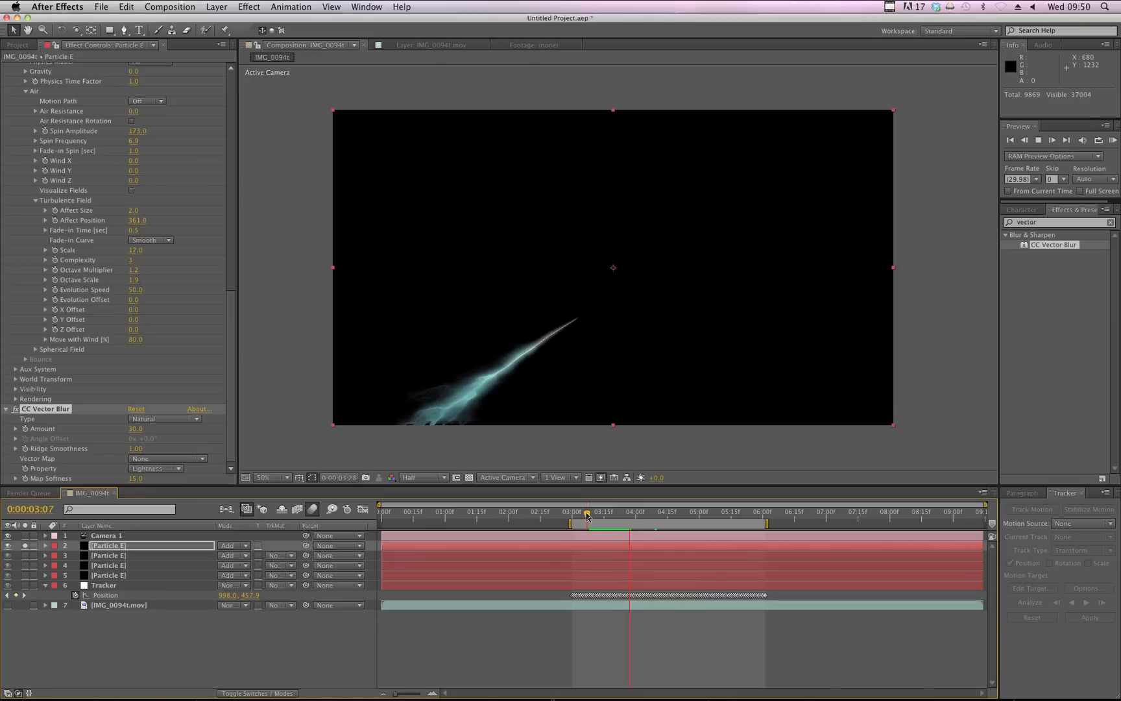
key("space")
left_click(591, 516)
key("space")
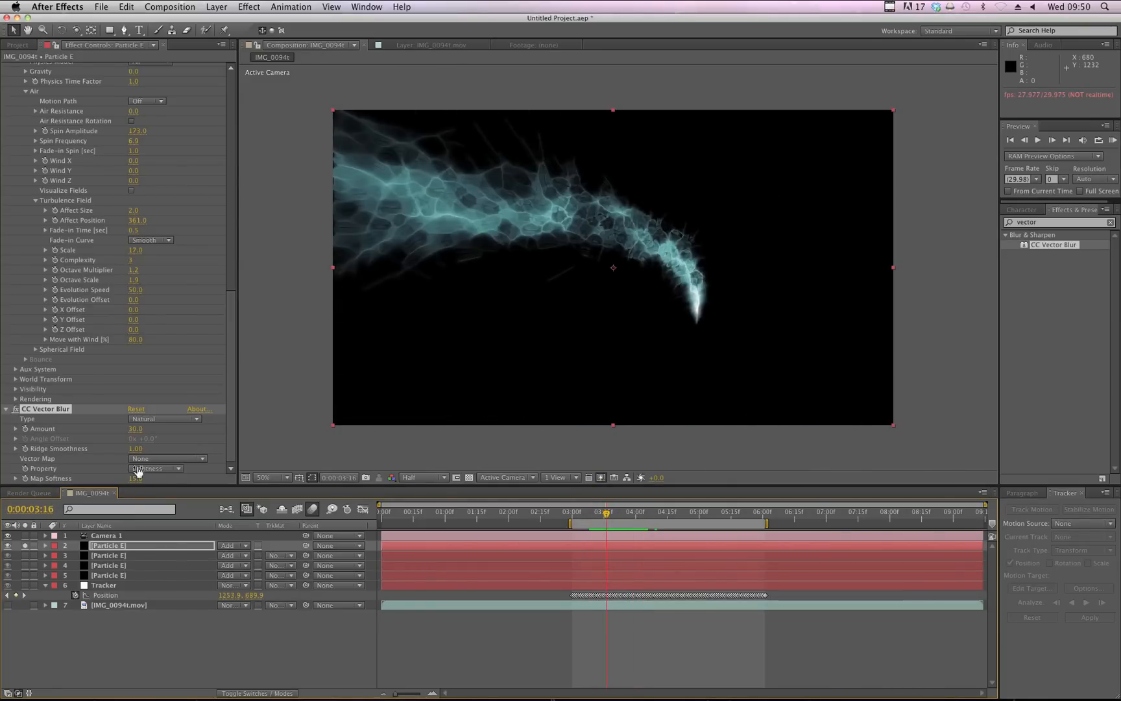
Try the Constant Length type in CC Vector Blur, raise Amount to 82, and change the Type to Perpendicular
left_click(156, 425)
left_click(161, 443)
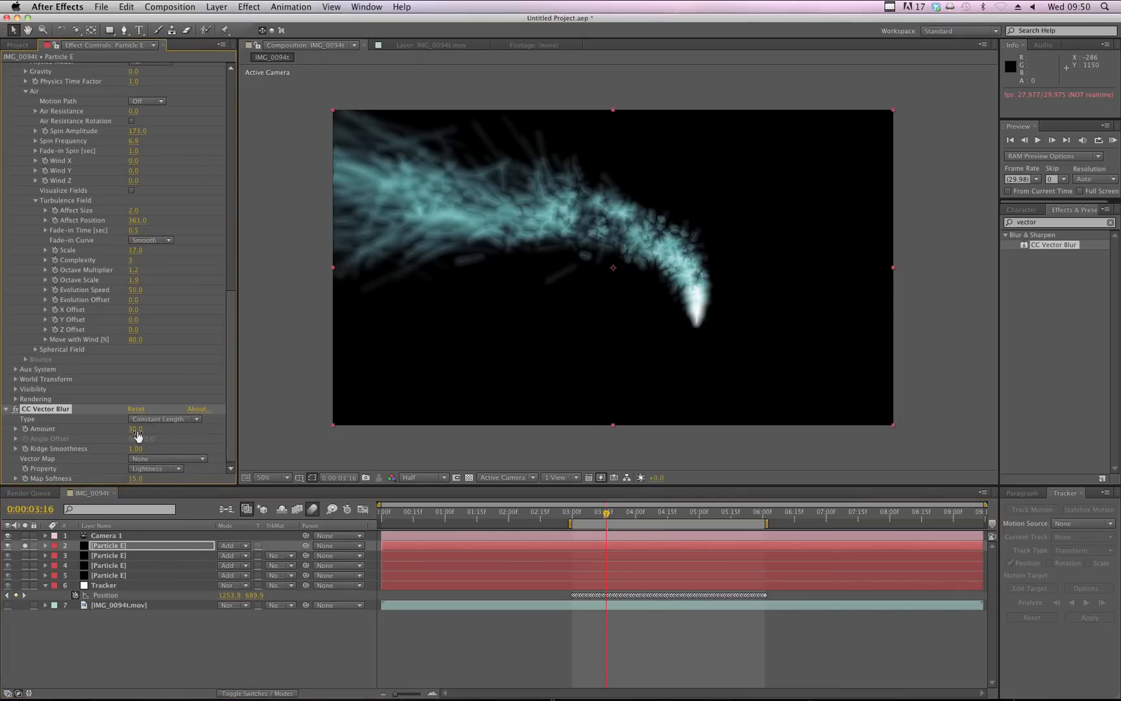
mouse_move(129, 430)
left_mouse_down()
mouse_move(127, 459)
mouse_move(158, 420)
left_mouse_up()
left_click(157, 420)
left_click(168, 453)
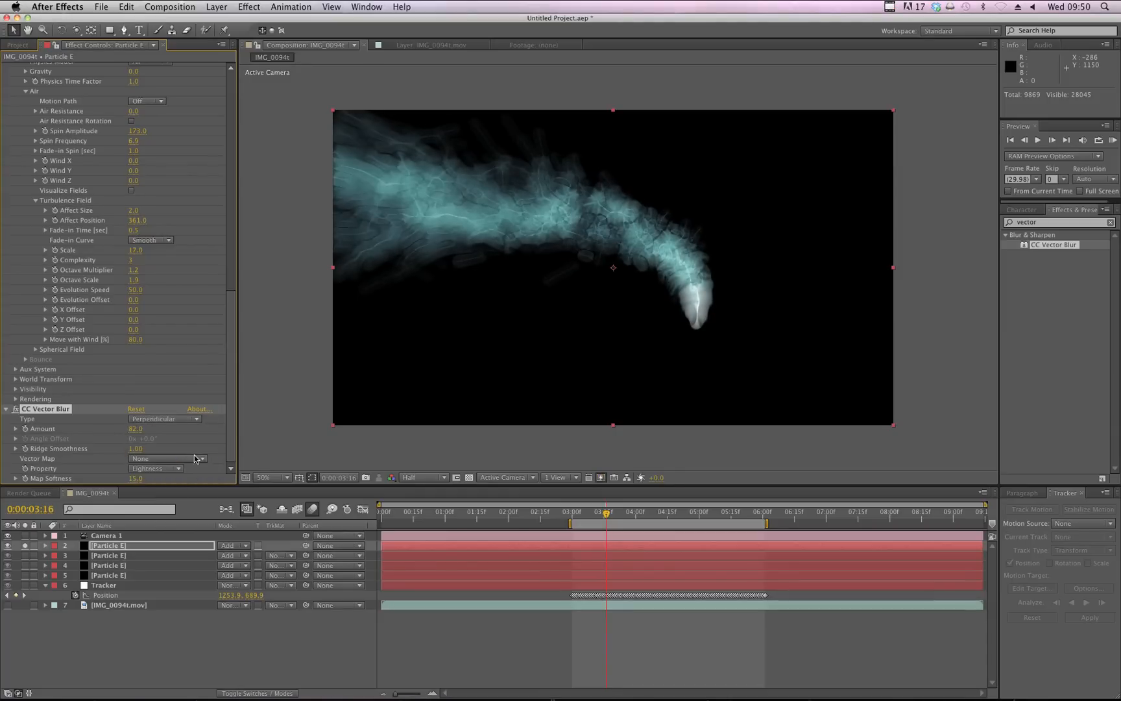
Reduce the CC Vector Blur Amount to 37, preview from 0:00:03:17, and leave the current time at 0:00:04:07
key("Page_Down")
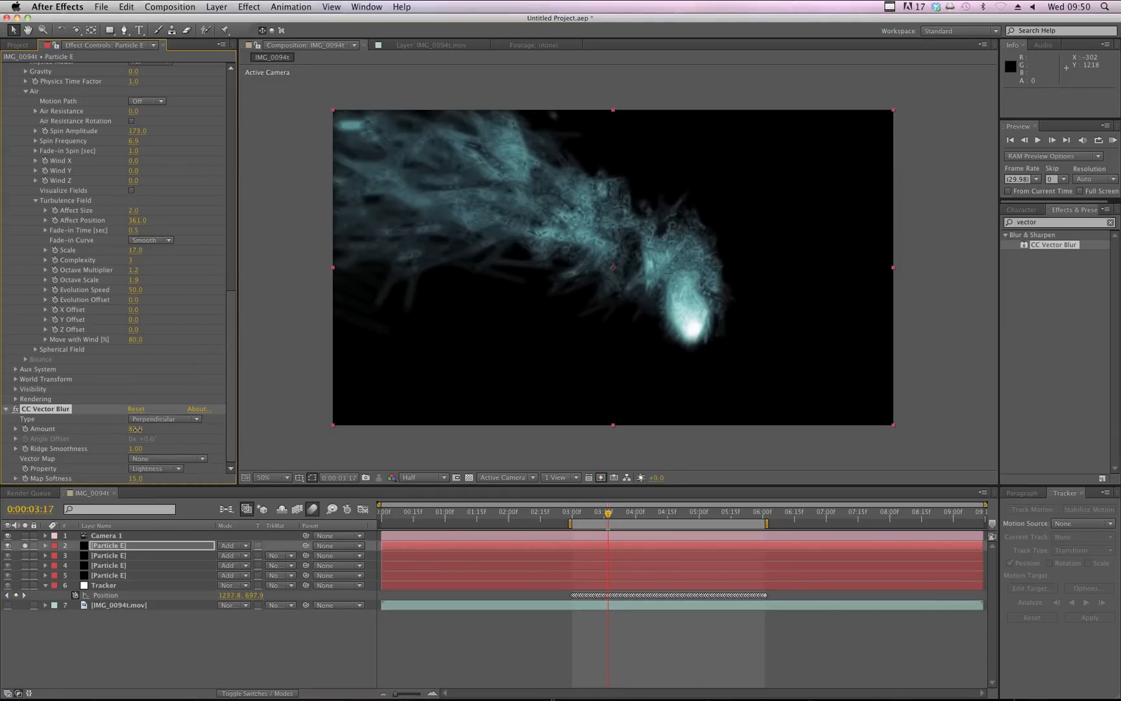
left_click_drag(125, 430, 120, 435)
key("space")
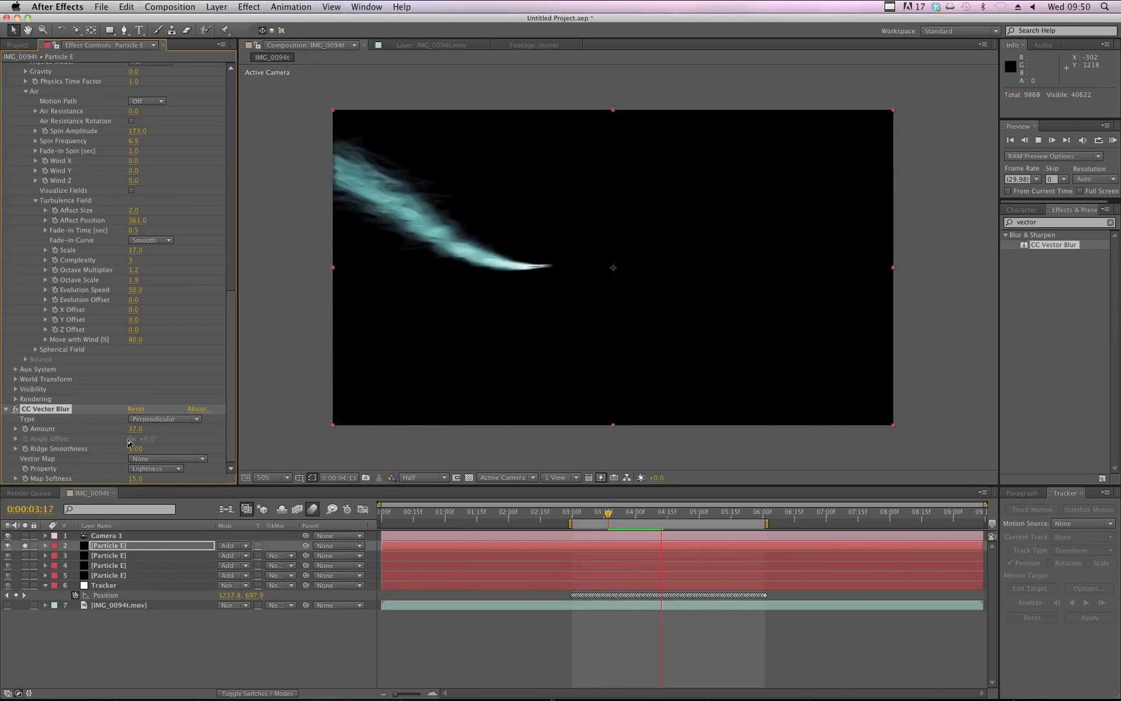
left_click_drag(608, 514, 651, 515)
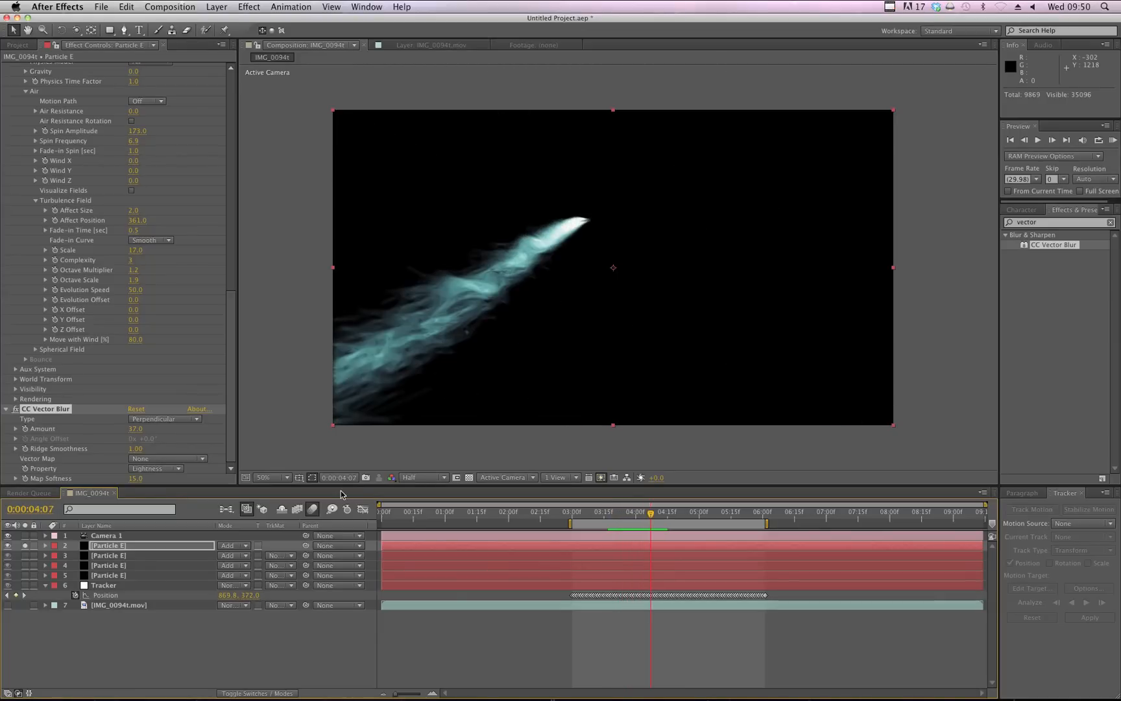
Set the top layer's CC Vector Blur Type to Direction Center and inspect the enlarged beam at Full resolution
left_click(170, 419)
left_click(157, 466)
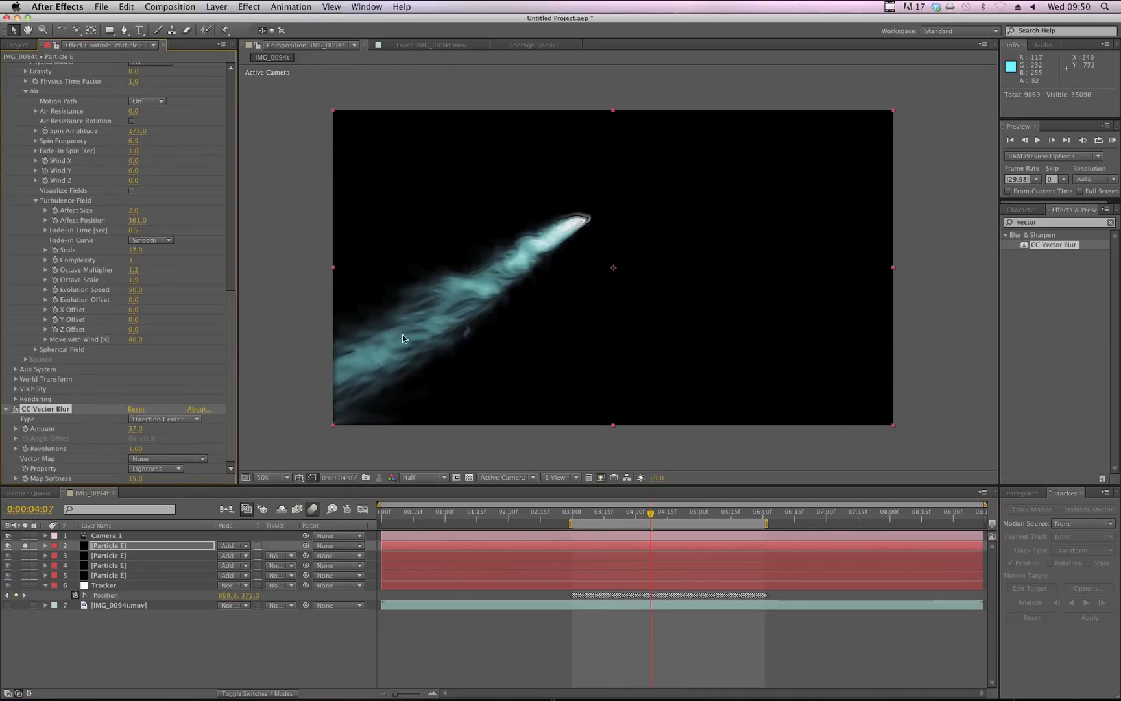
scroll(383, 363, "up", 2)
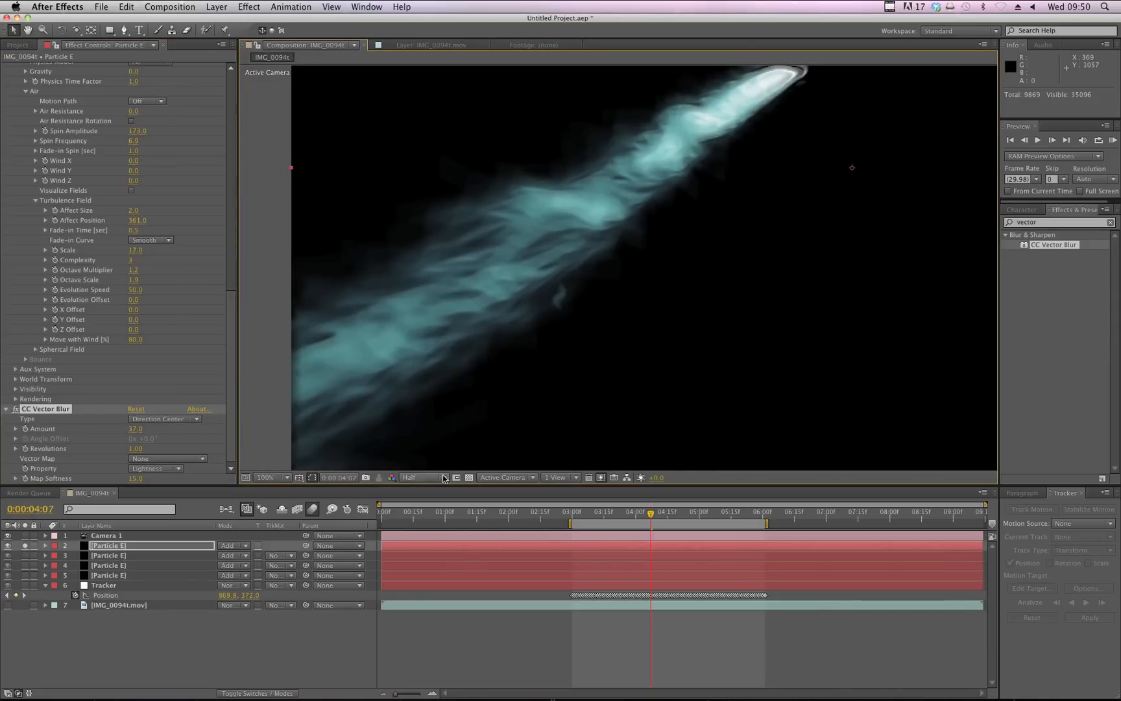
left_click(444, 478)
left_click(441, 505)
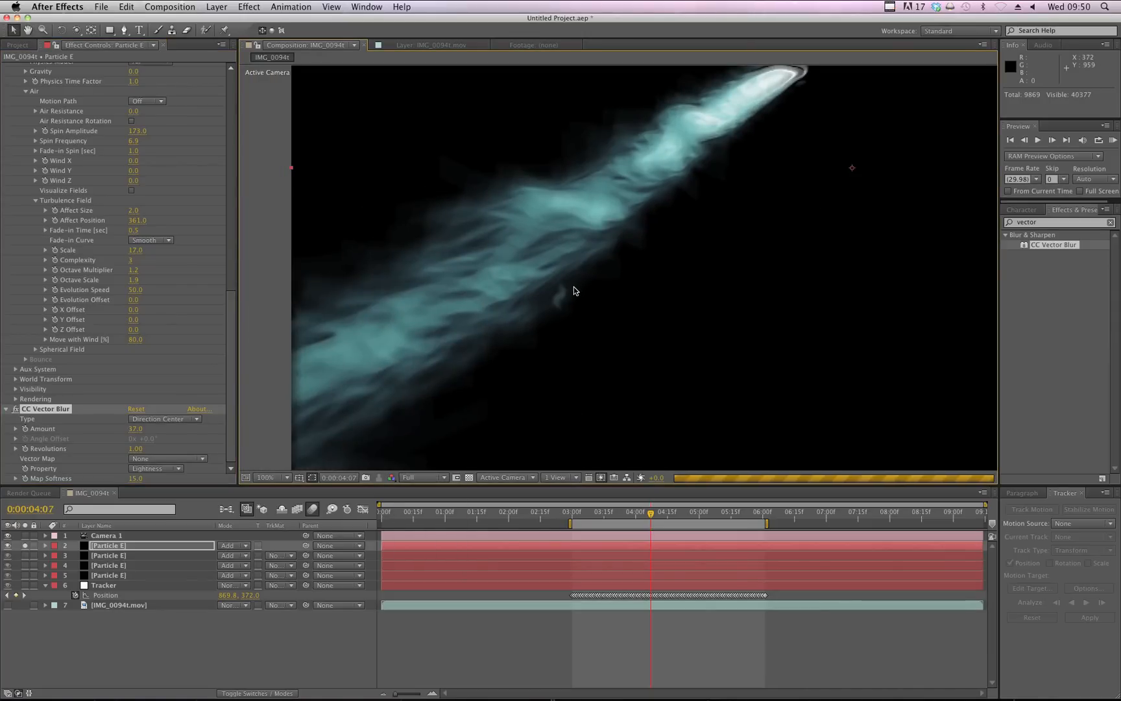
left_click_drag(601, 244, 517, 294)
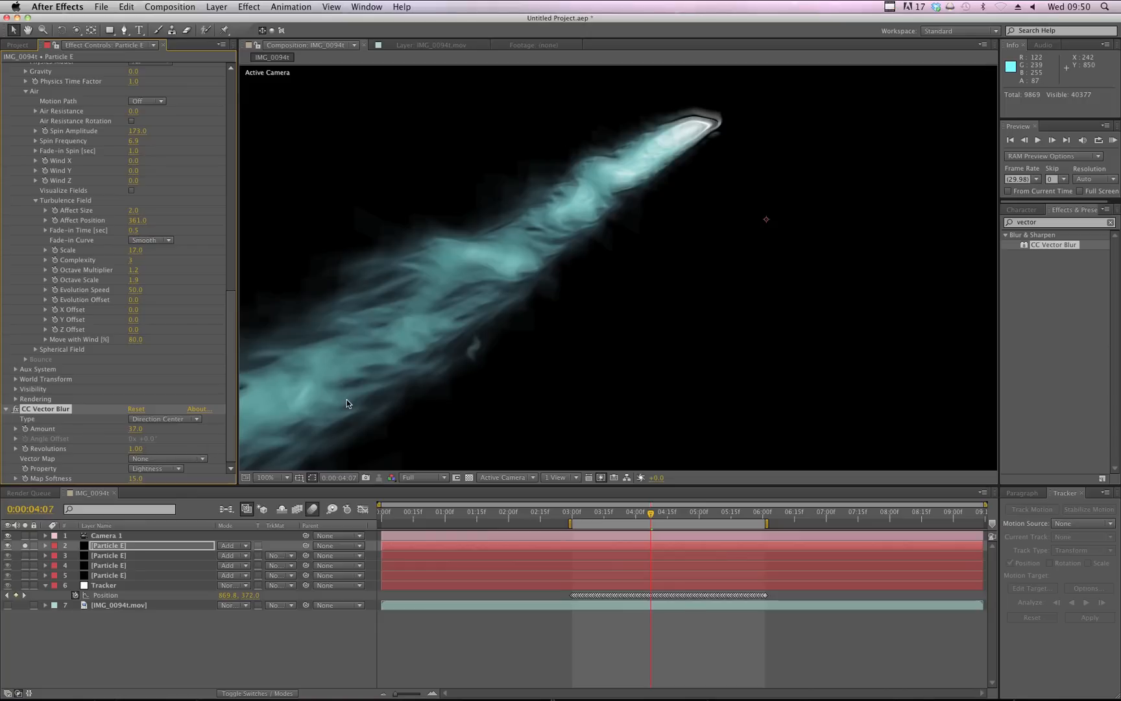
Try CC Vector Blur Revolutions at zero, raise it to 1.30, and deselect the layer
left_click(205, 446)
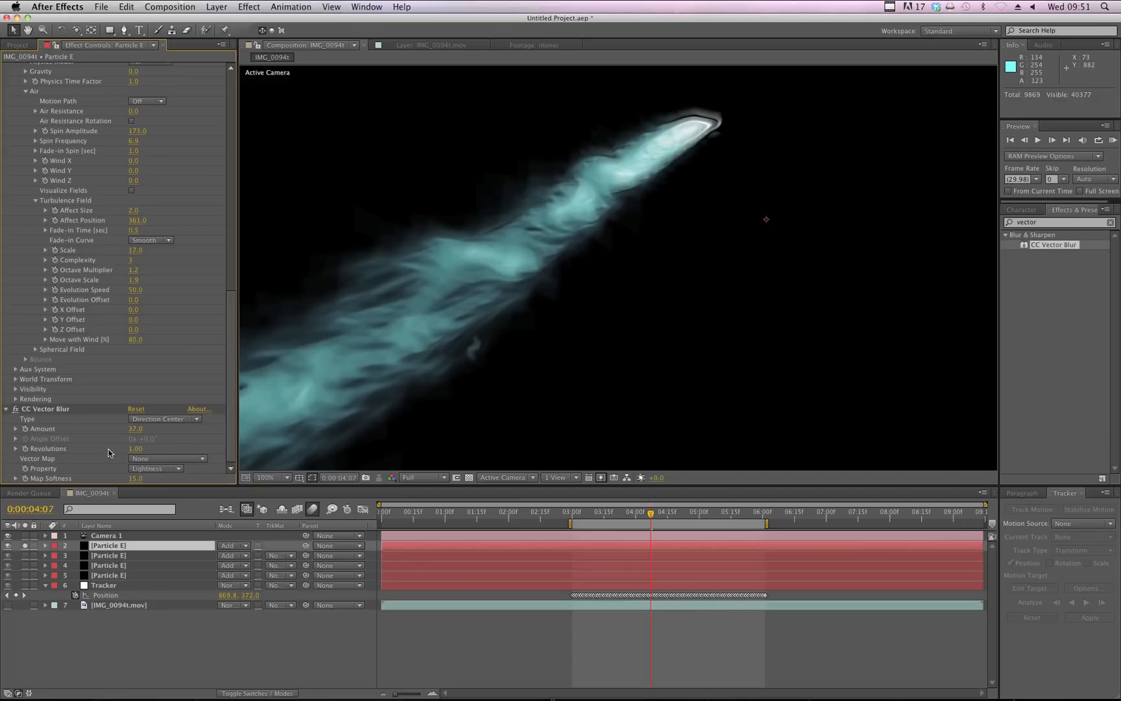
left_click_drag(132, 450, 121, 451)
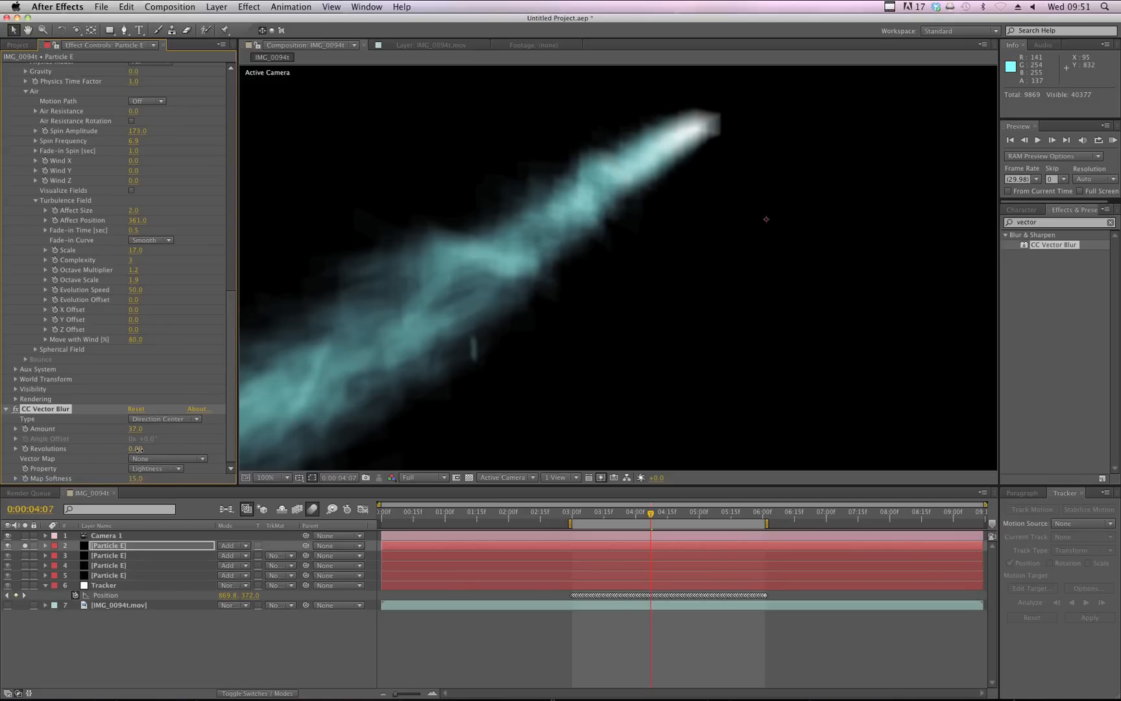
left_click_drag(138, 449, 146, 452)
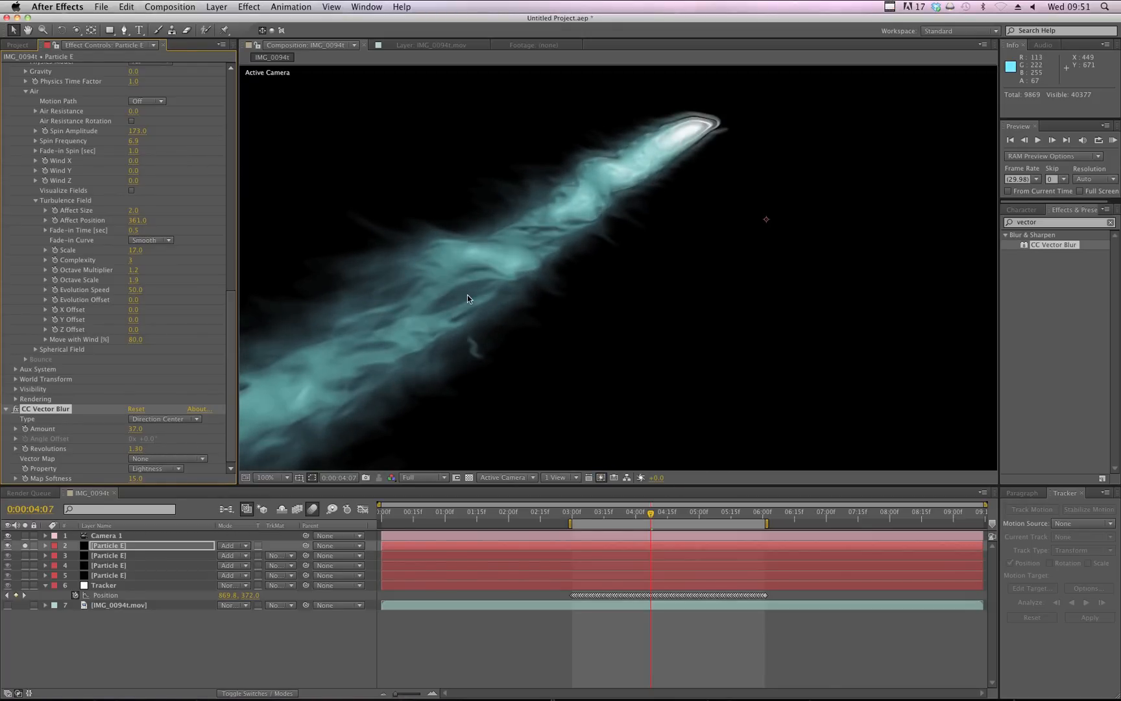
scroll(156, 338, "up", 6)
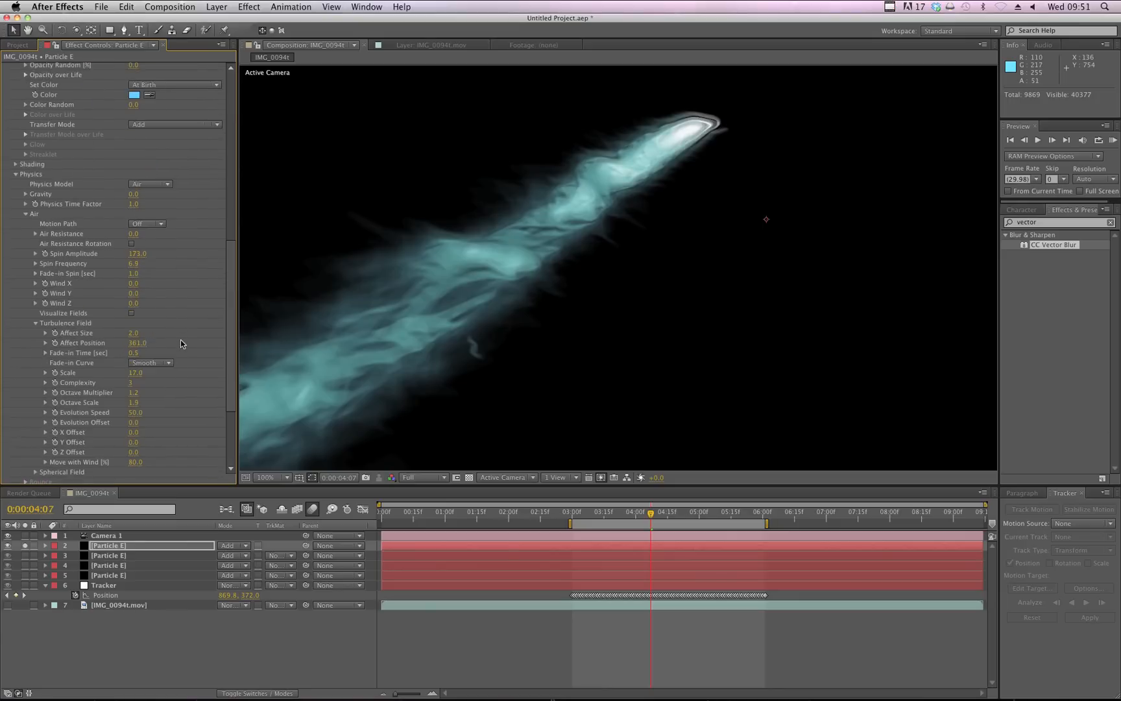
scroll(181, 344, "up", 12)
left_click(180, 651)
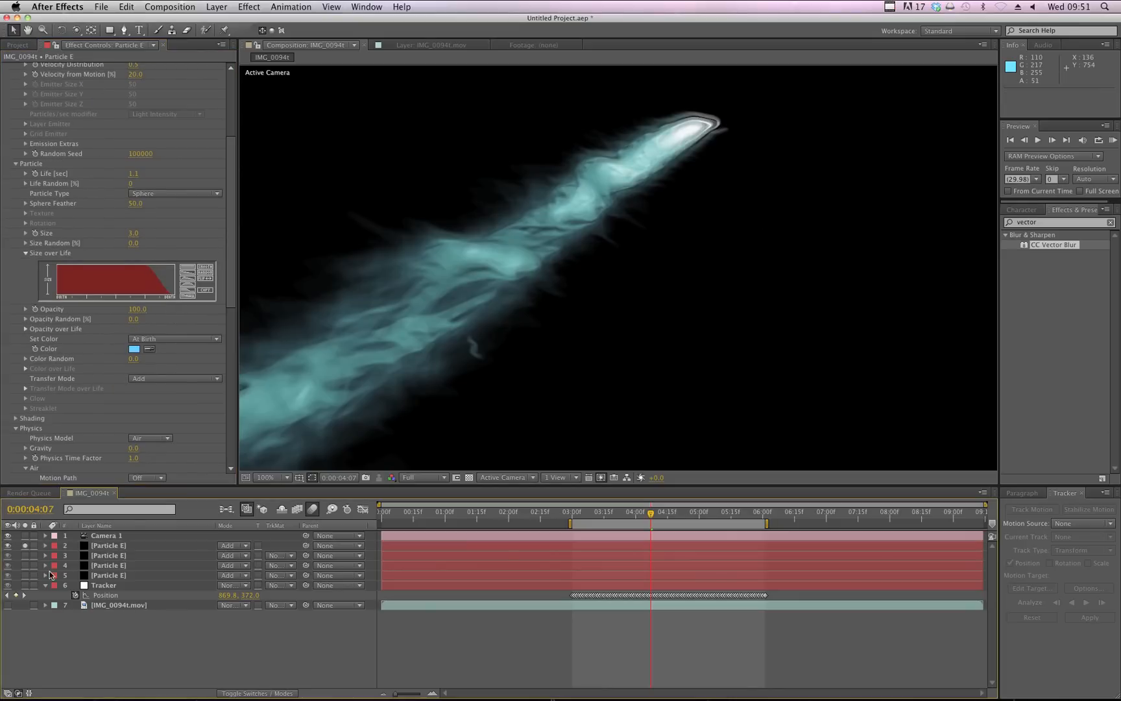
Solo the three lower Particle E layers along with the top one and set the viewer resolution to Half
left_click(25, 555)
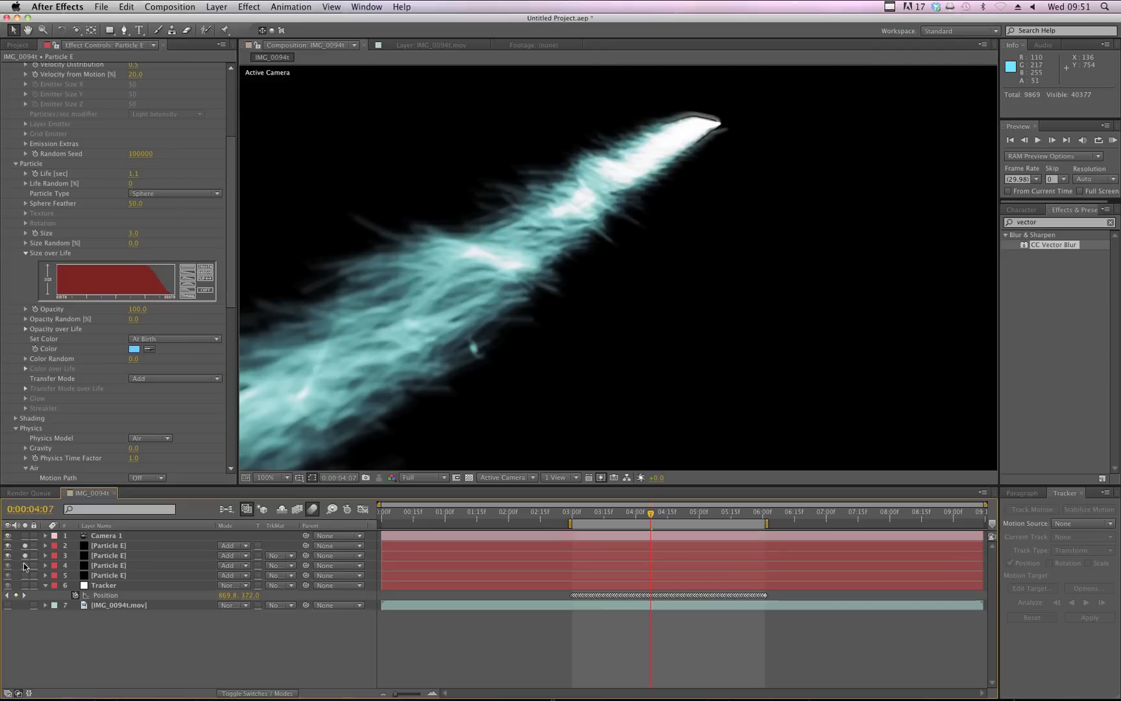
left_click(25, 566)
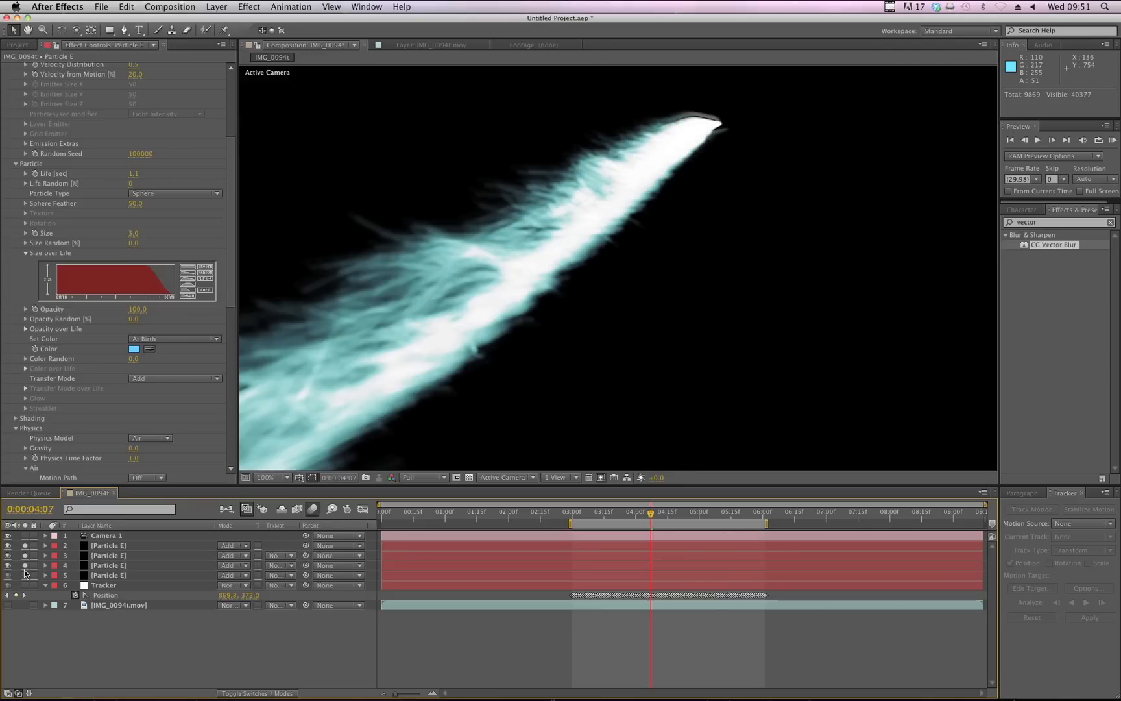
left_click(25, 576)
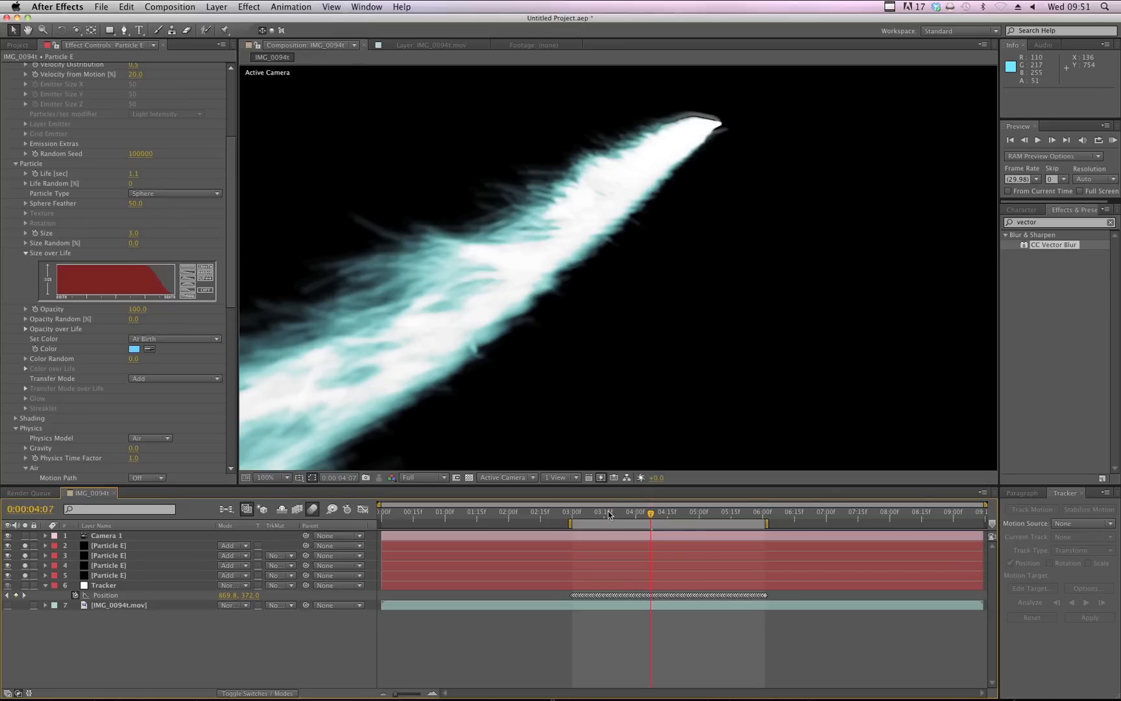
left_click(422, 478)
left_click(439, 519)
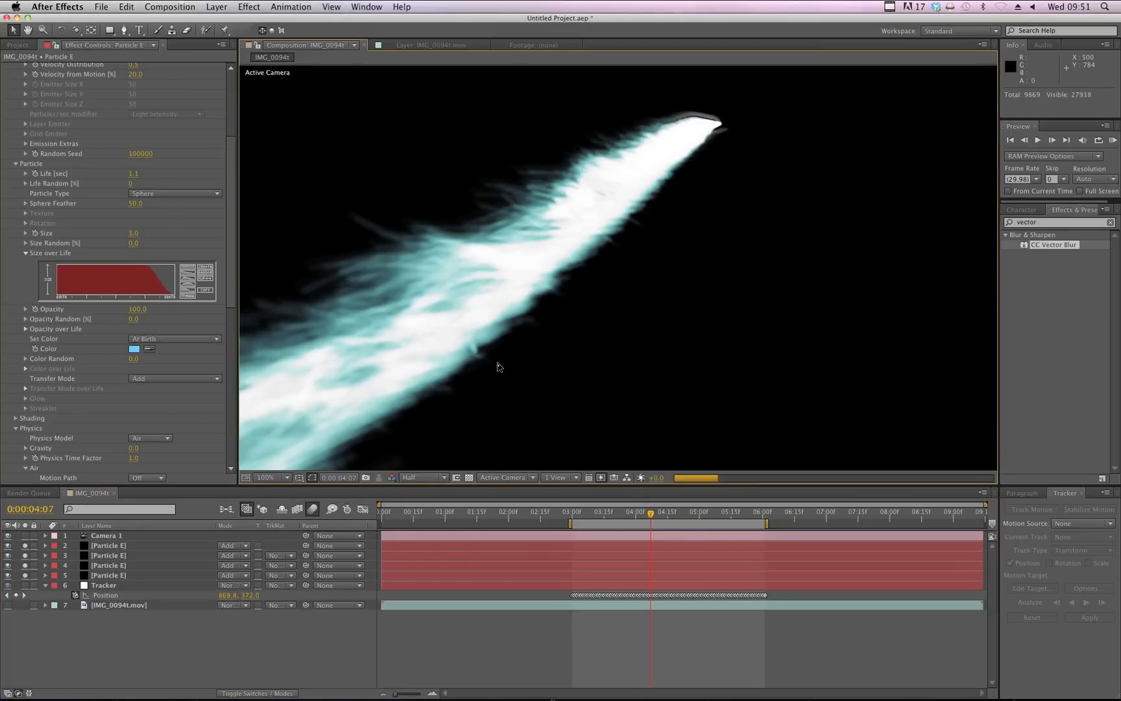
Preview the combined beam from 0:00:03:16 with the whole frame in view and leave the current time at 0:00:04:14
scroll(496, 365, "down", 2)
left_click(607, 514)
key("KP_0")
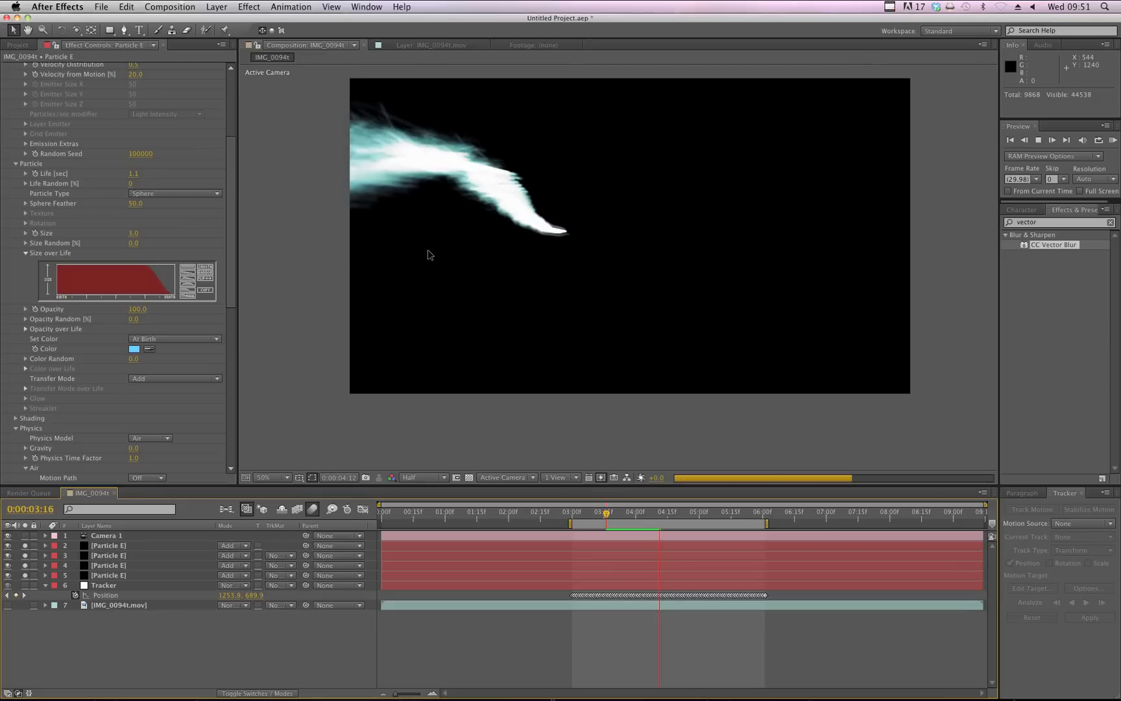
key("space")
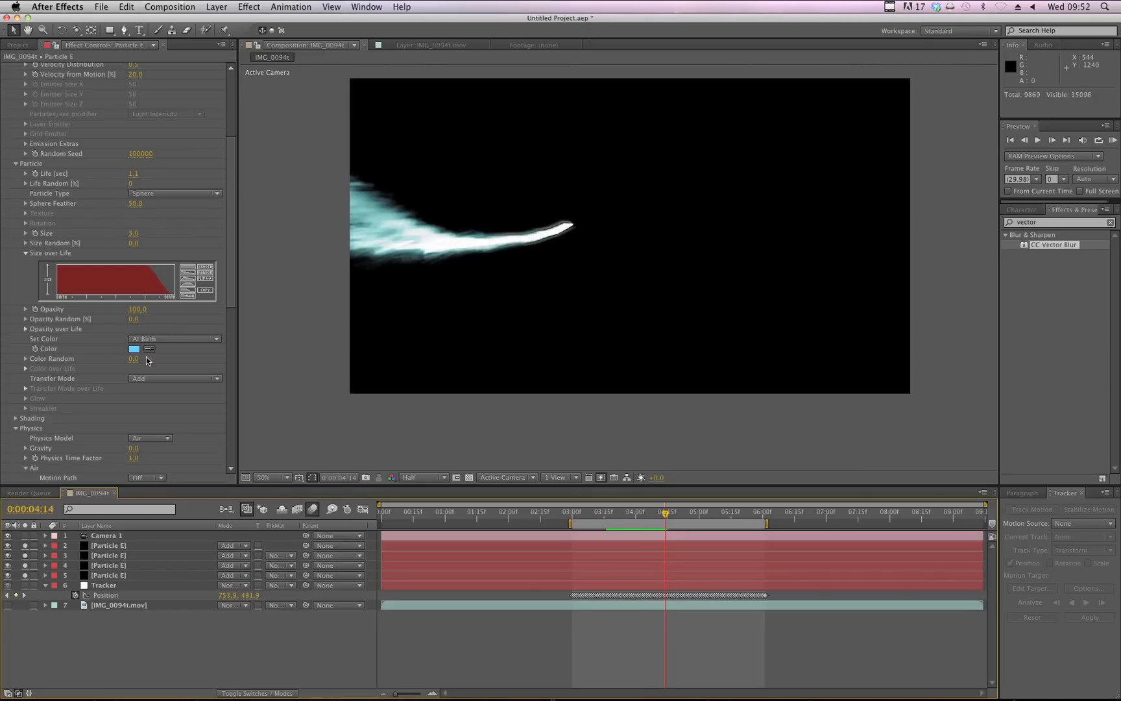
Isolate the second Particle E layer by turning off solo on the others, and reduce its Spin Amplitude to 51
left_click(104, 560)
left_click_drag(25, 566, 25, 576)
left_click(26, 545)
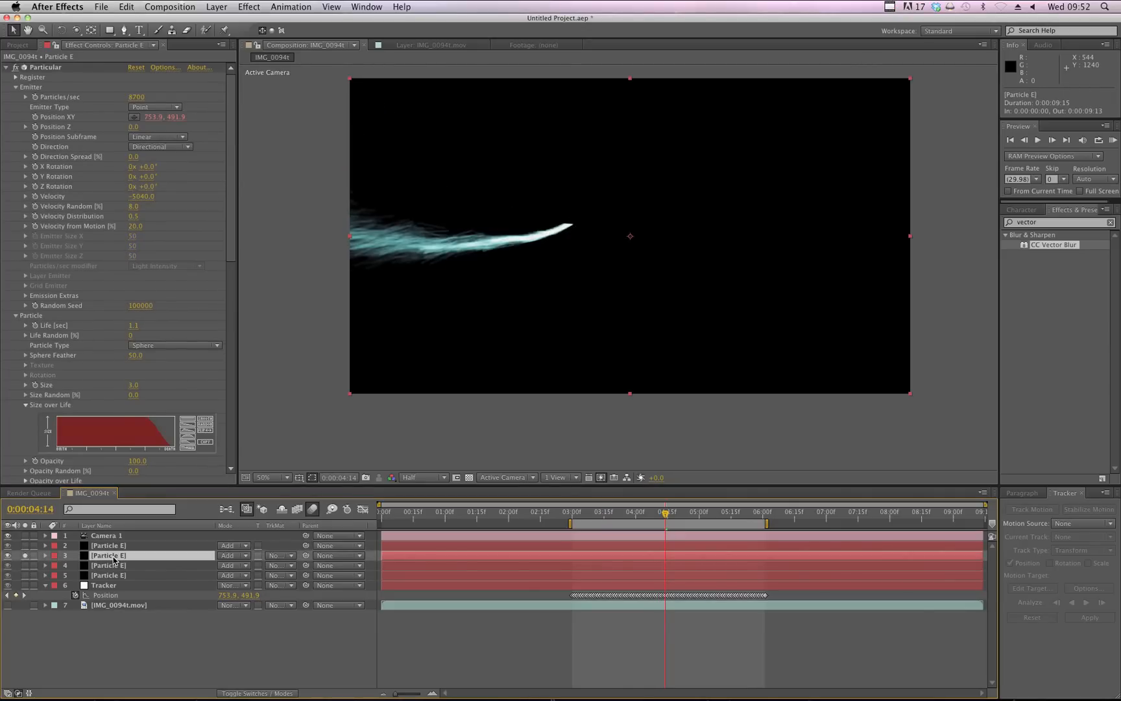
scroll(91, 340, "down", 10)
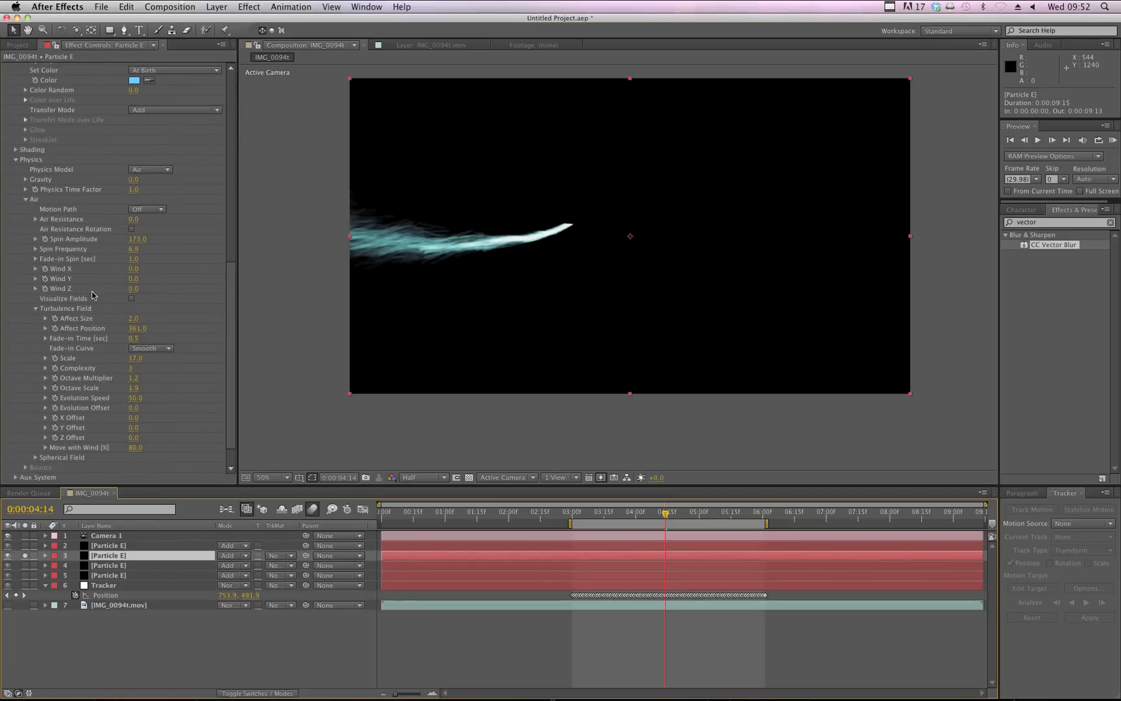
left_click_drag(137, 240, 82, 259)
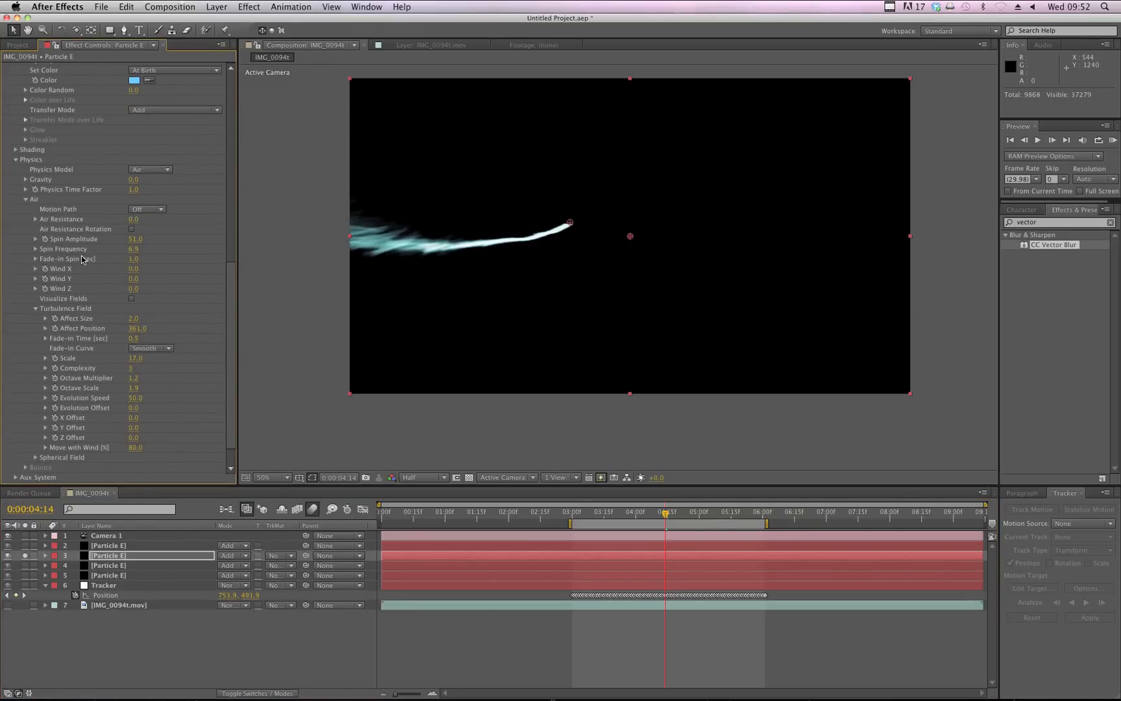
Solo all four Particle E layers and preview the beam from 0:00:03:15
left_click_drag(26, 553, 26, 575)
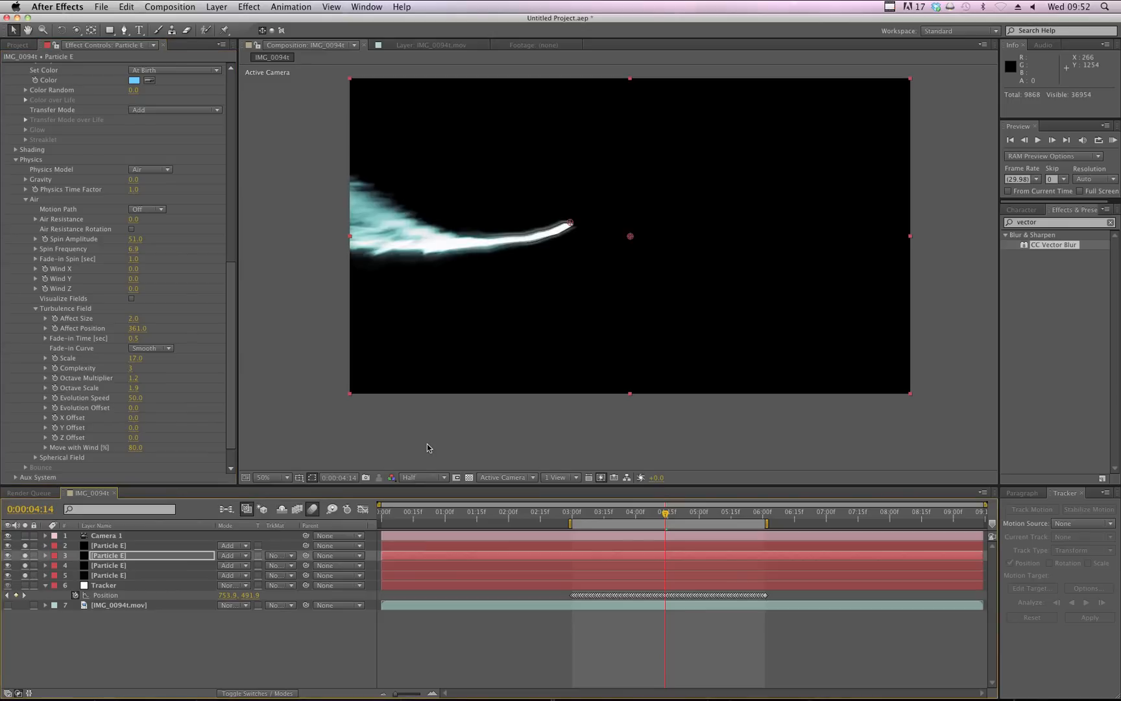
left_click(604, 515)
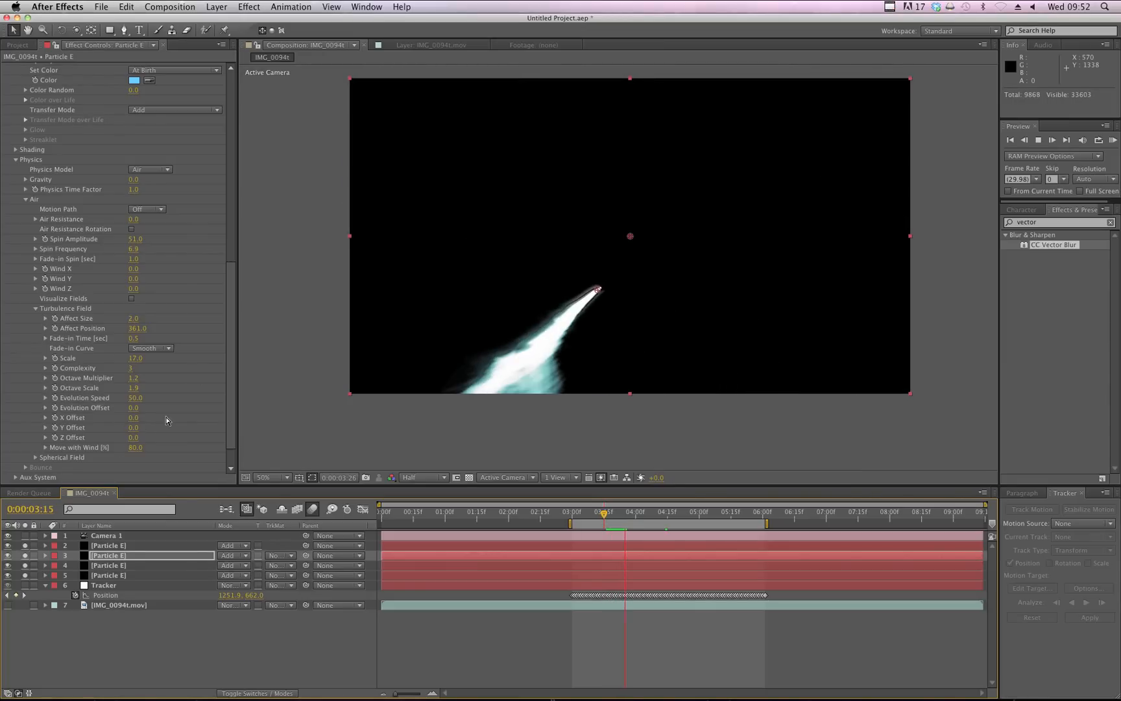
Review the second Particle E layer's Particular settings, preview from 0:00:03:17, and leave the current time at 0:00:04:06
scroll(188, 417, "up", 10)
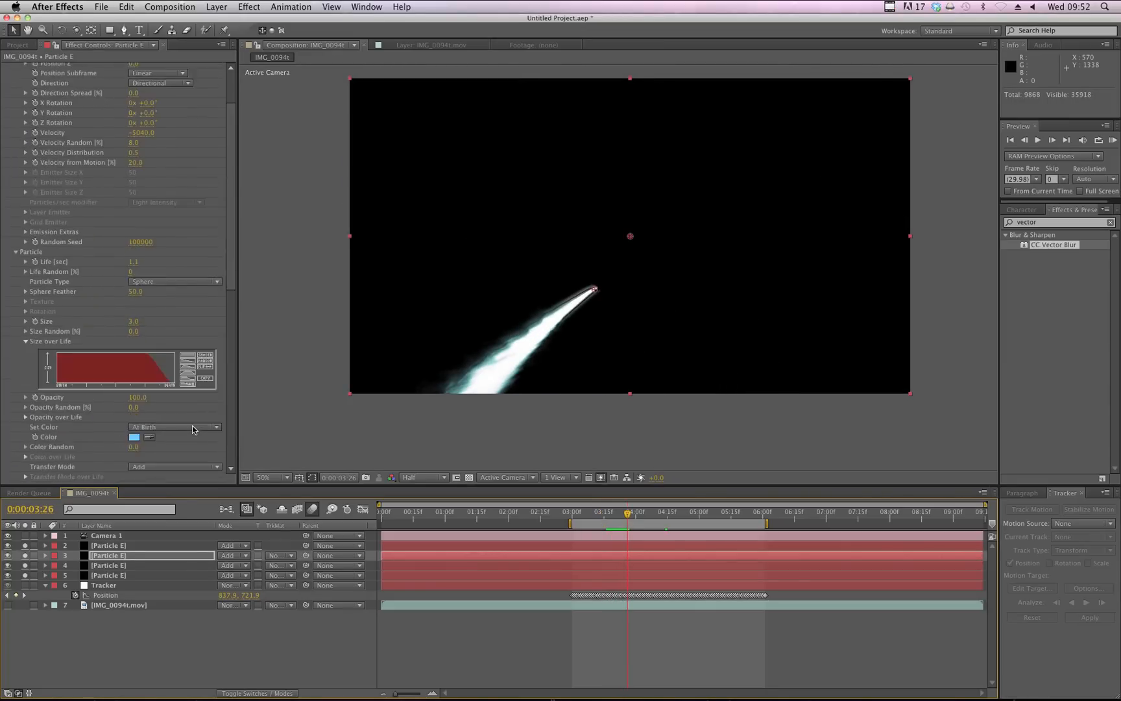
scroll(192, 425, "up", 3)
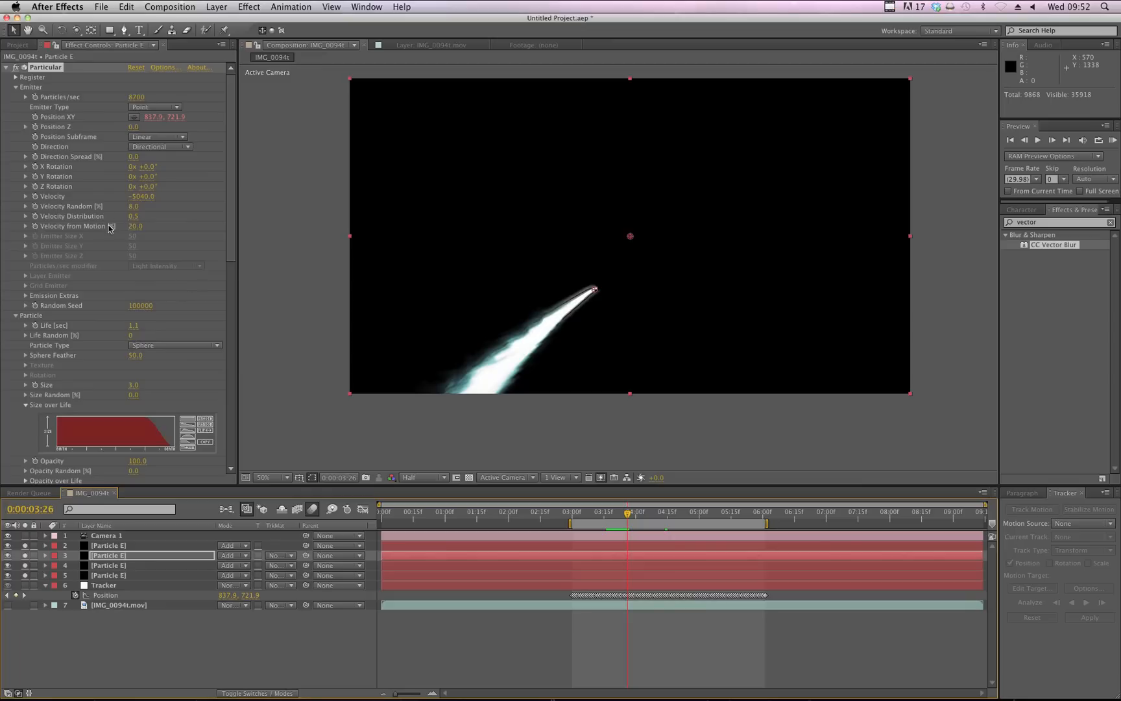
scroll(110, 227, "down", 10)
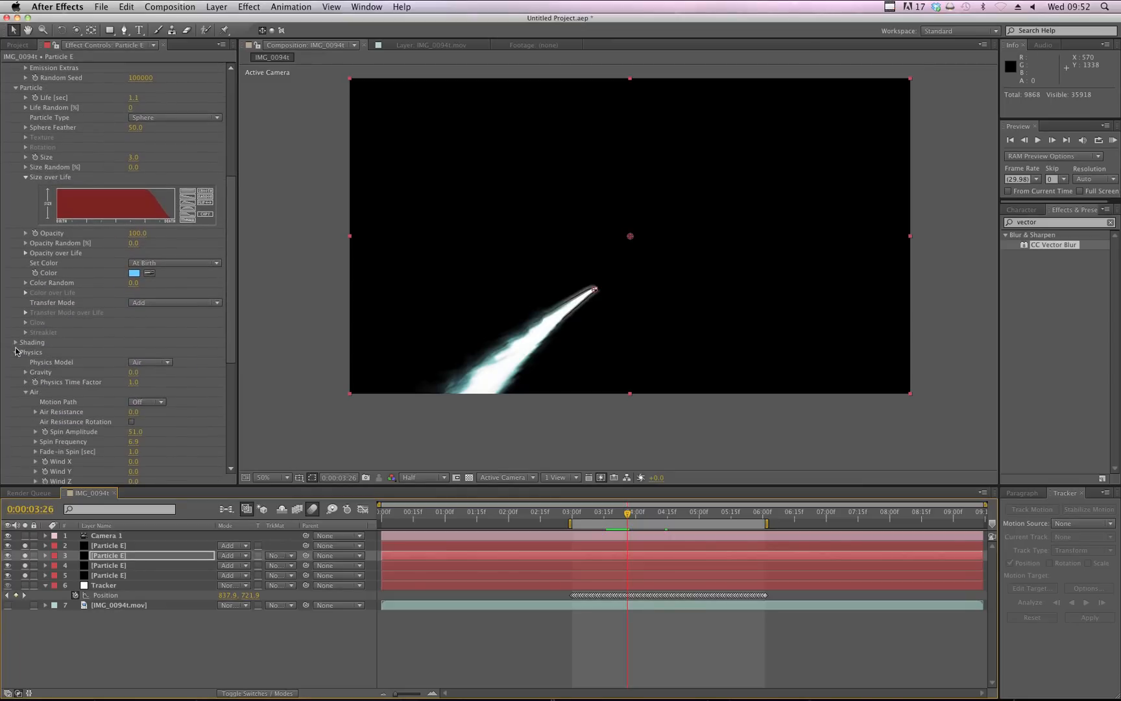
scroll(15, 347, "down", 10)
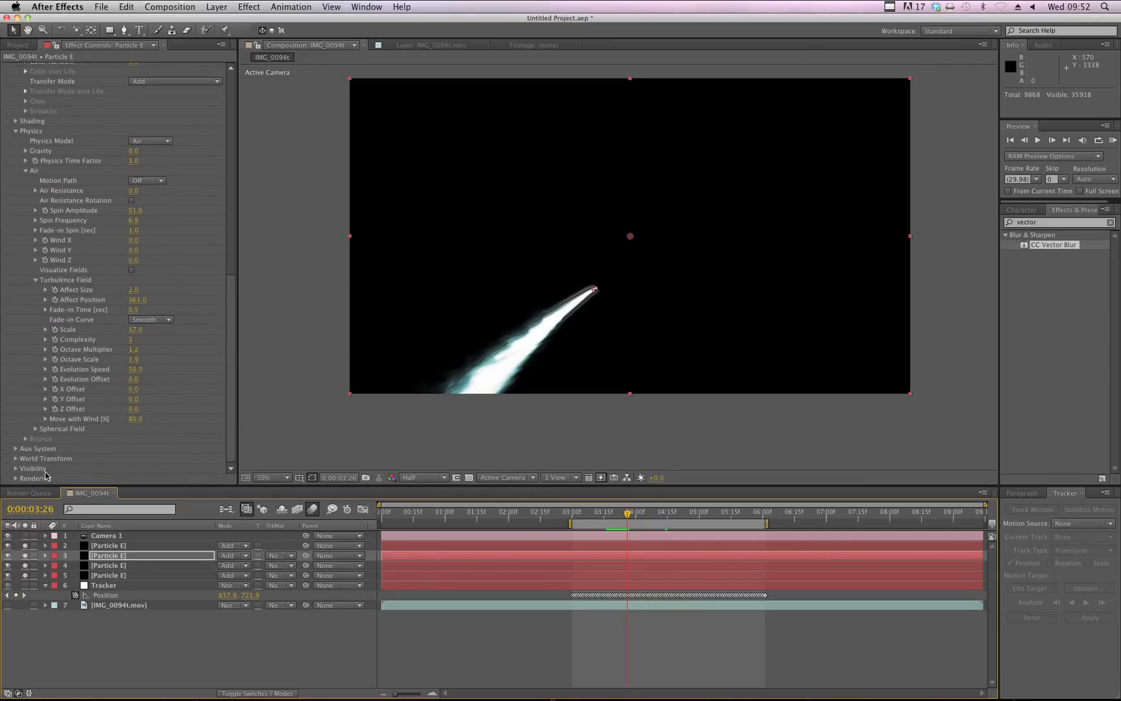
scroll(188, 430, "up", 12)
scroll(178, 432, "down", 2)
left_click_drag(638, 519, 608, 517)
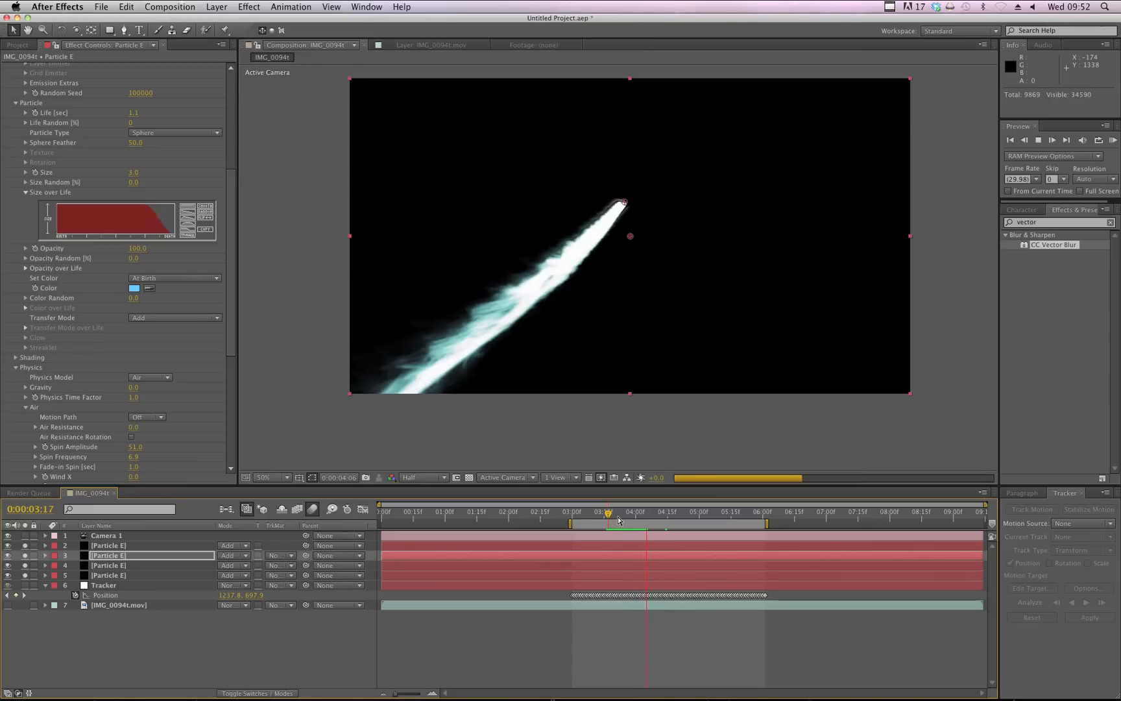
key("space")
Turn off solo on the four Particle E layers, show the IMG_0094t.mov footage, and play briefly to 0:00:04:09
left_click_drag(26, 574, 27, 547)
left_click(8, 605)
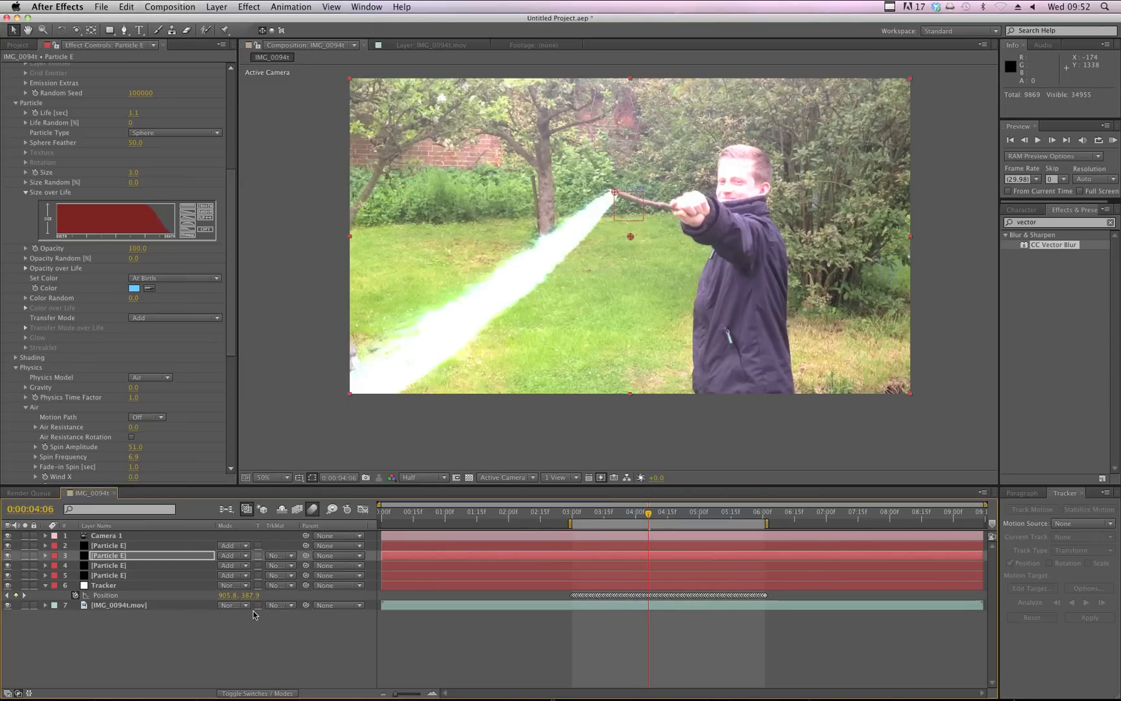
key("space")
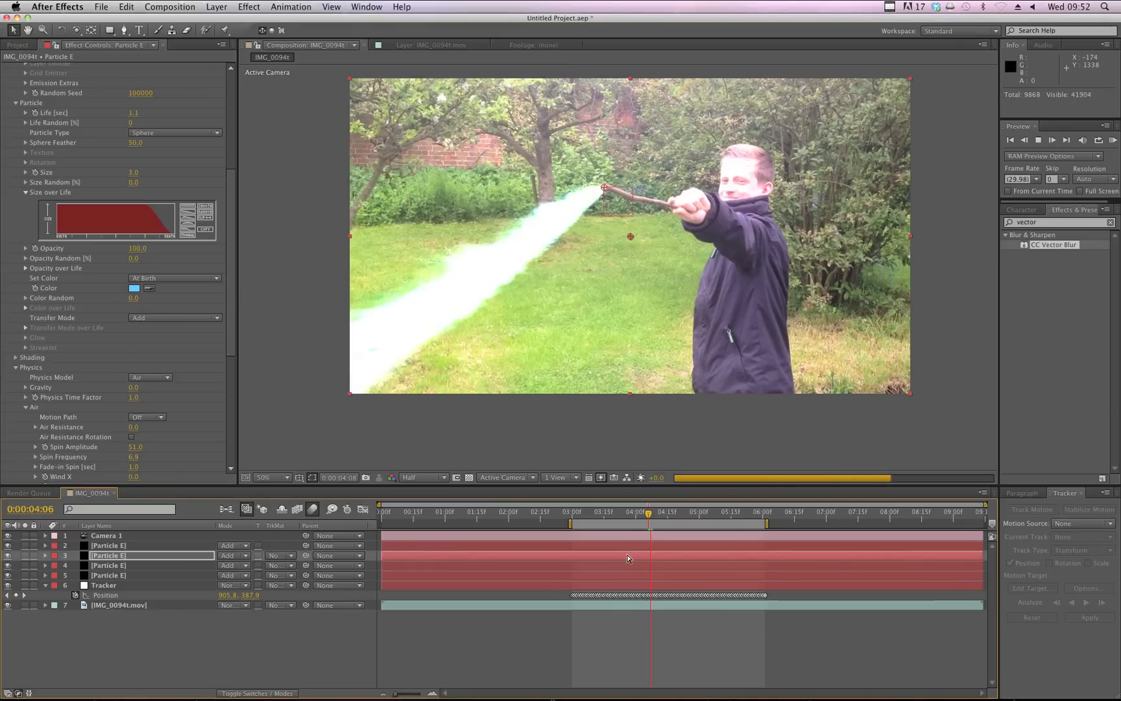
left_click(812, 639)
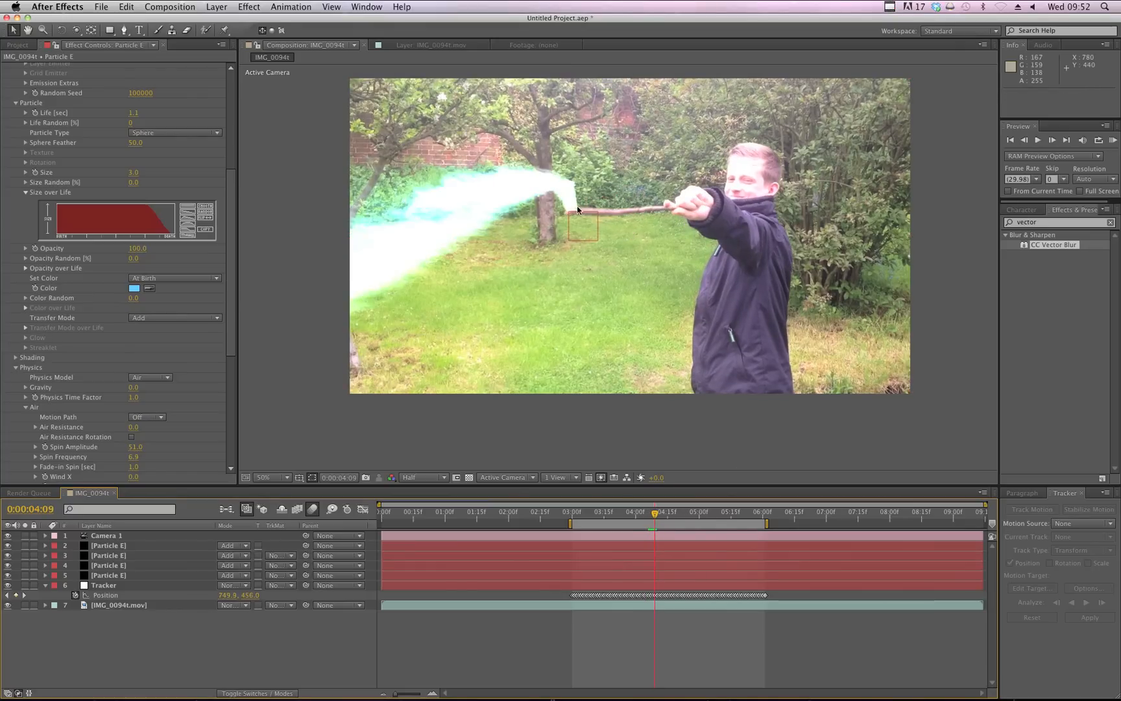
Preview the beam over the footage from 0:00:03:15, move to 0:00:04:06, and compare it with the footage hidden and shown
left_click(600, 512)
key("space")
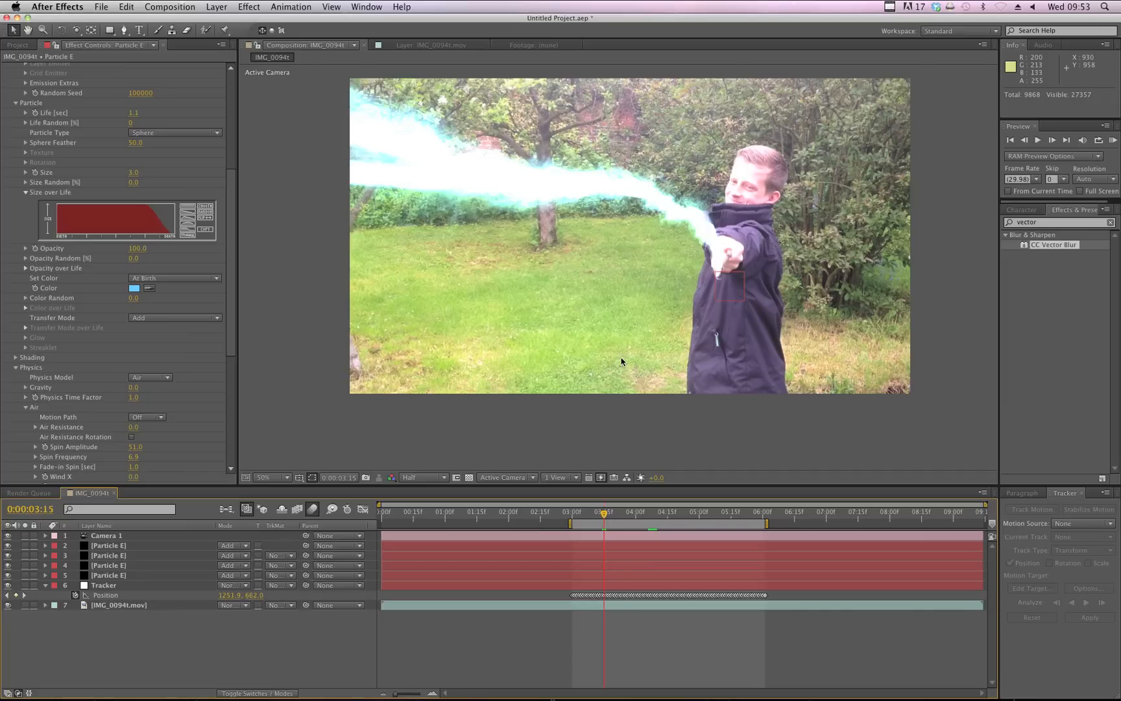
key("KP_0")
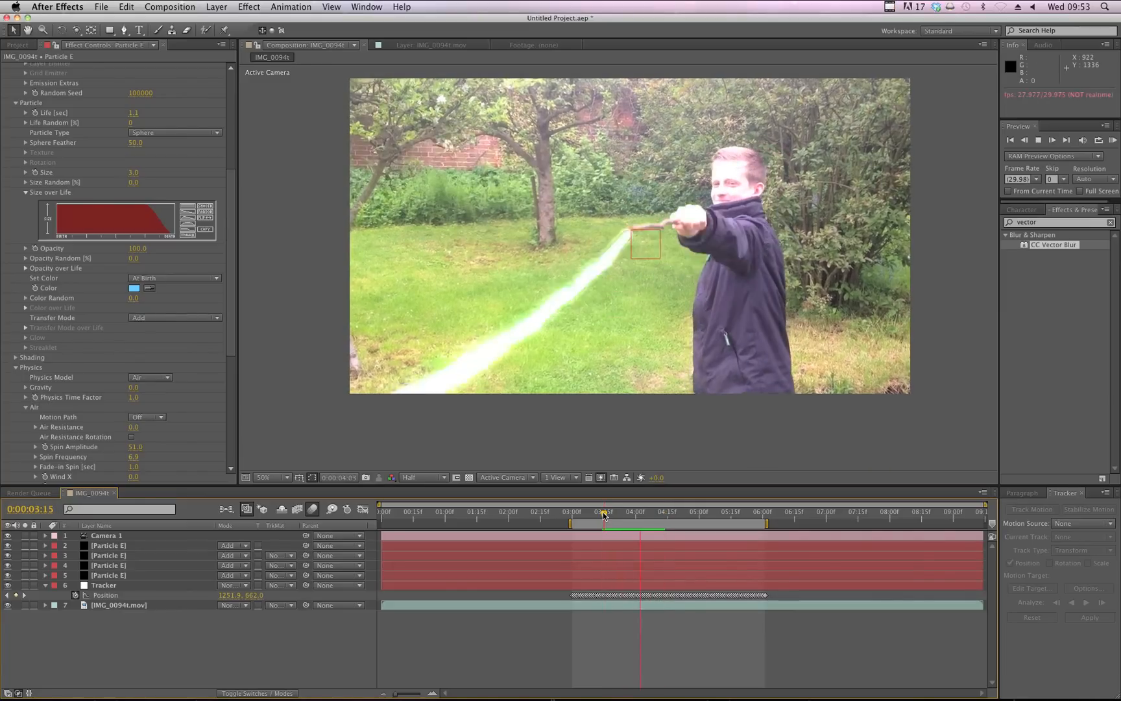
left_click_drag(603, 515, 649, 514)
left_click(7, 605)
left_click(7, 605)
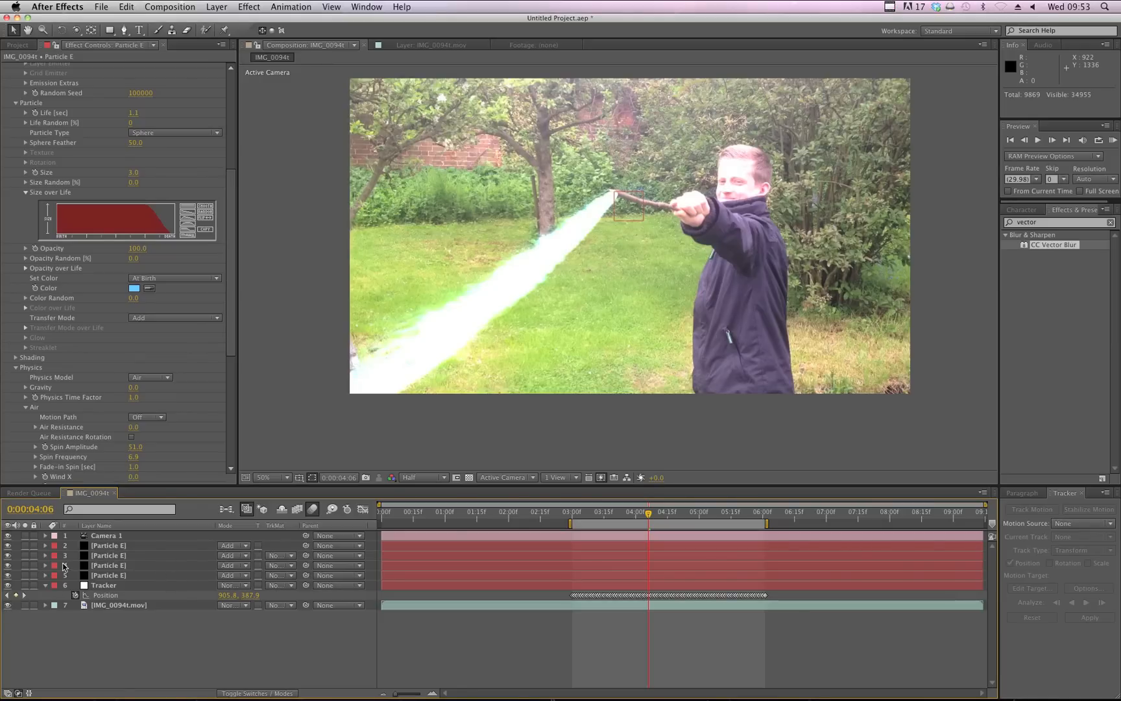
left_click(137, 546)
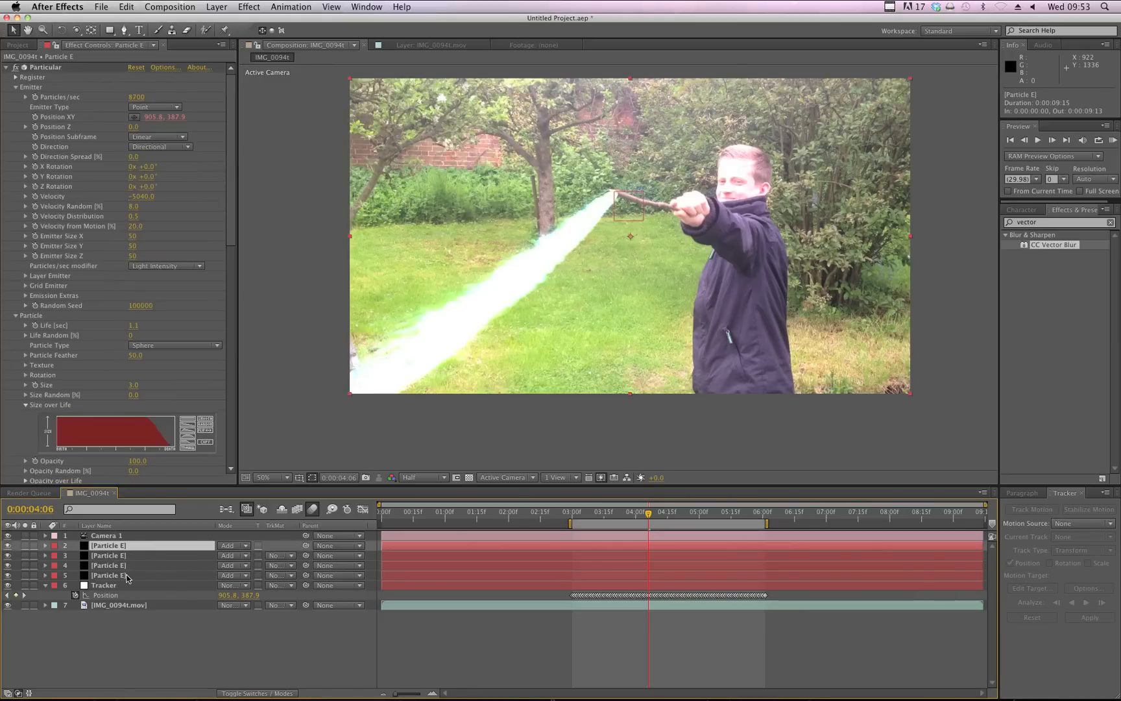
left_click(128, 576, "shift")
left_click(234, 545)
left_click(523, 491)
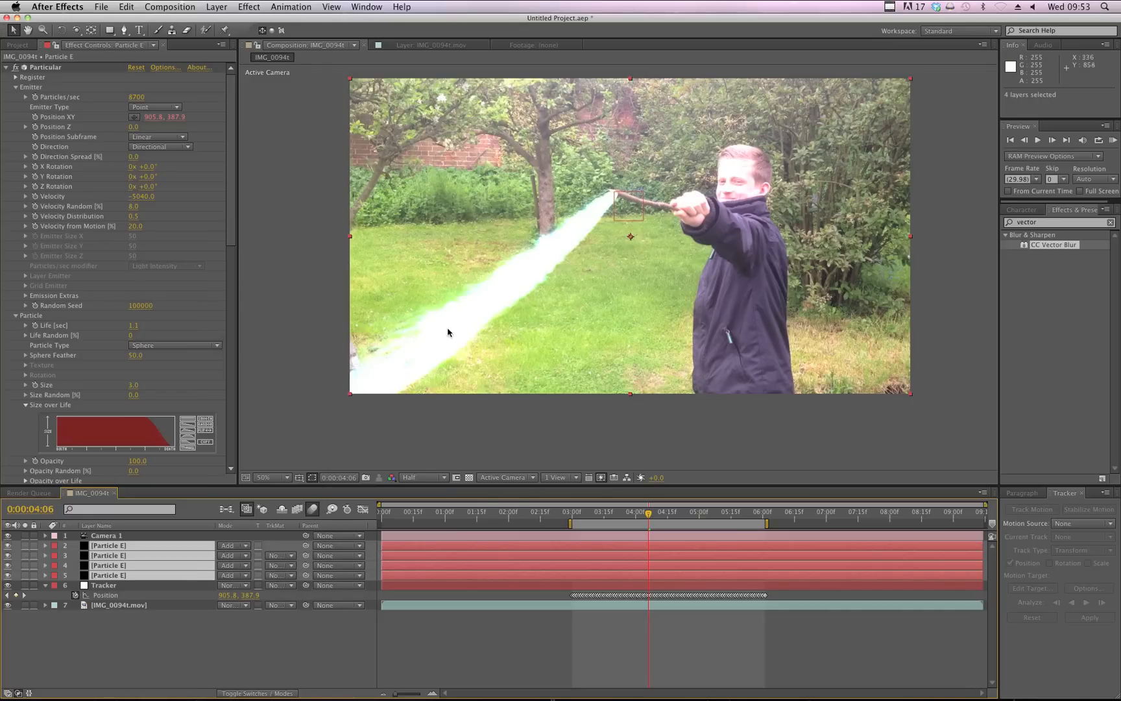
Find the Curves effect and apply it to the IMG_0094t.mov footage layer
left_click(1041, 266)
left_click(1044, 222)
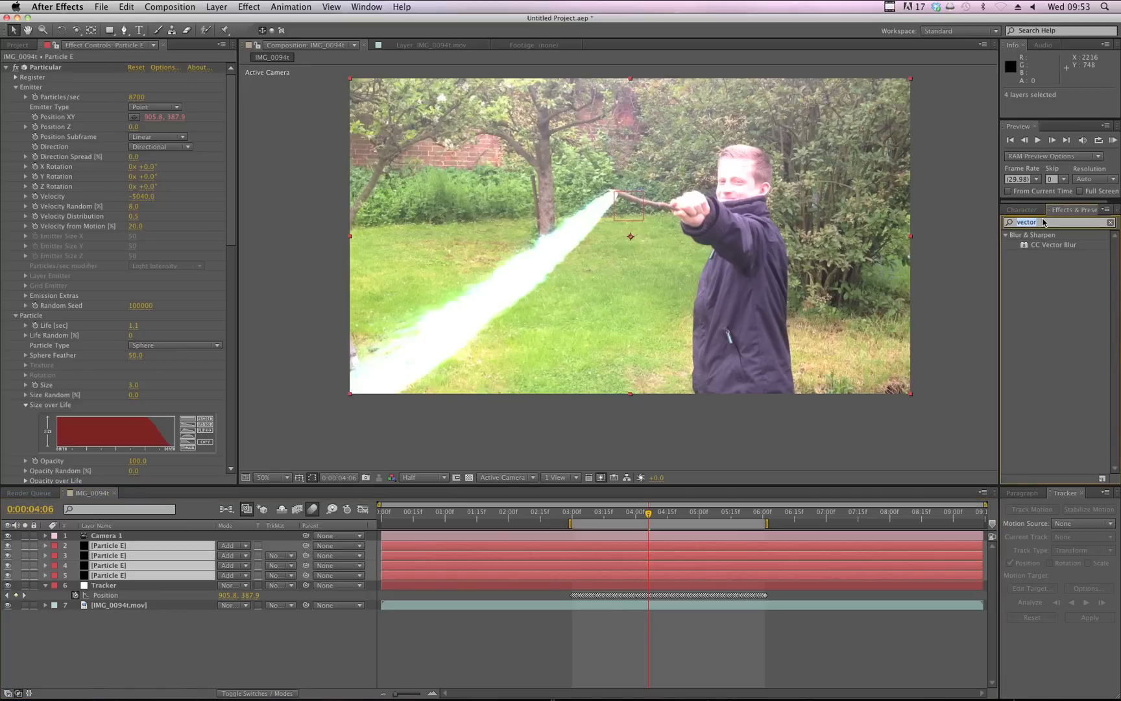
type("curv")
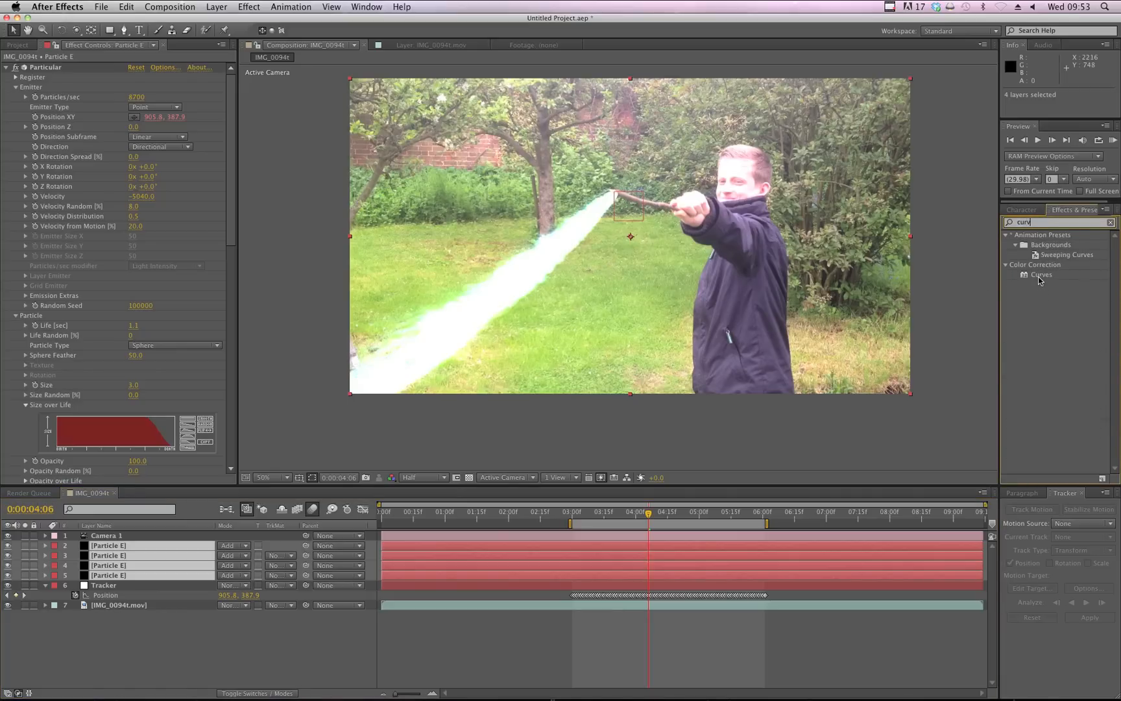
left_click_drag(1040, 279, 127, 605)
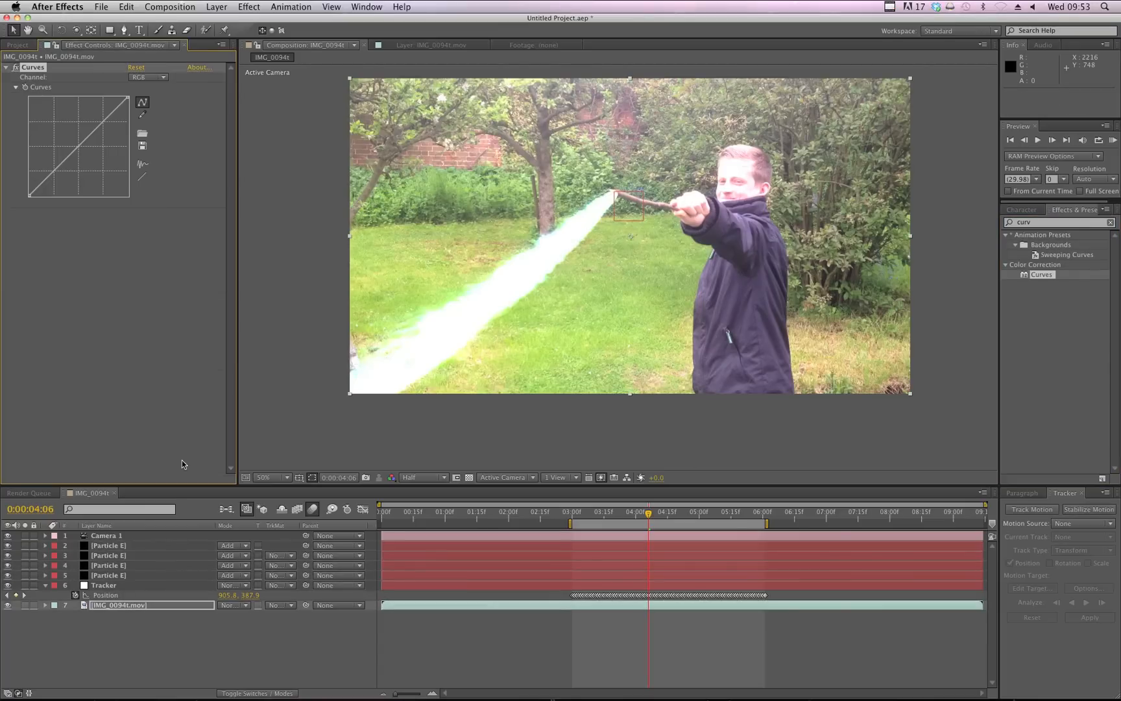
Darken the footage by pulling the RGB curve's midtones and white point down, and preview from 0:00:03:08
mouse_move(79, 146)
left_mouse_down()
mouse_move(91, 156)
mouse_move(77, 165)
left_mouse_up()
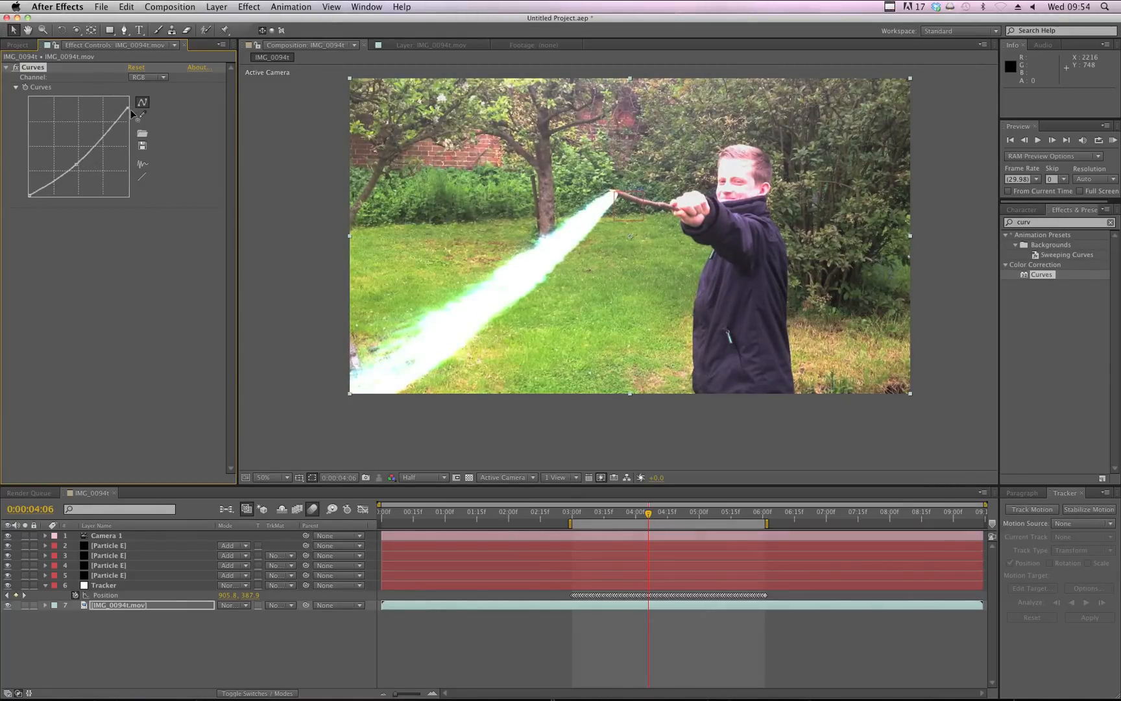
left_click_drag(76, 164, 78, 170)
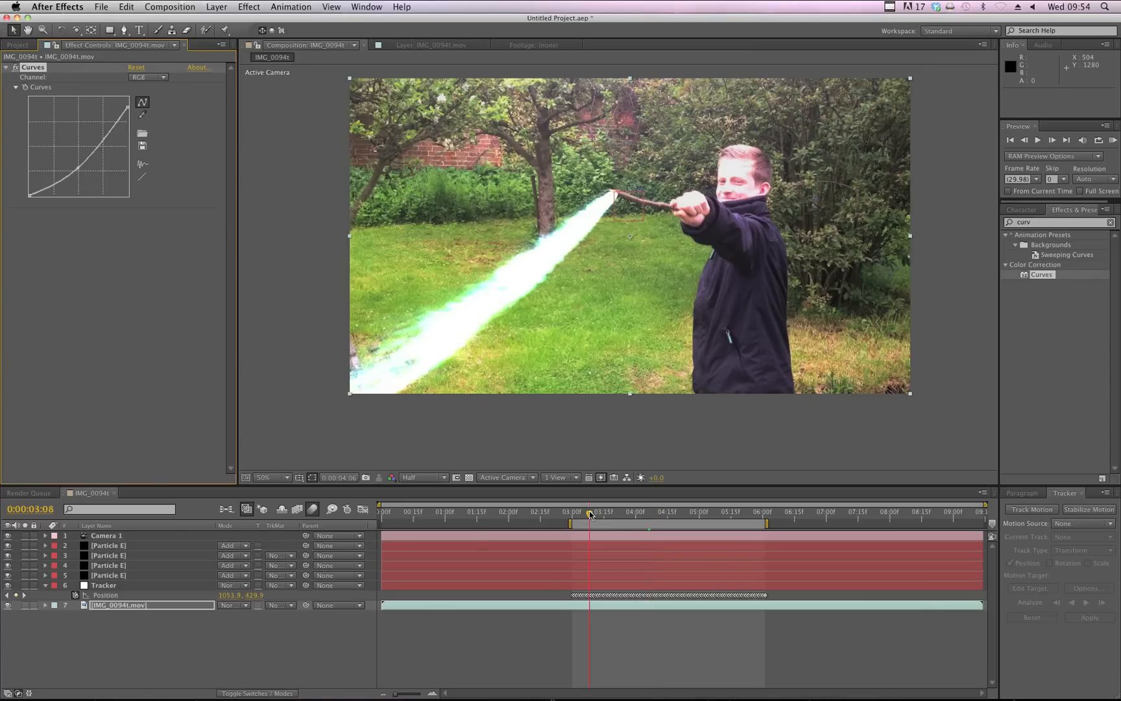
key("KP_0")
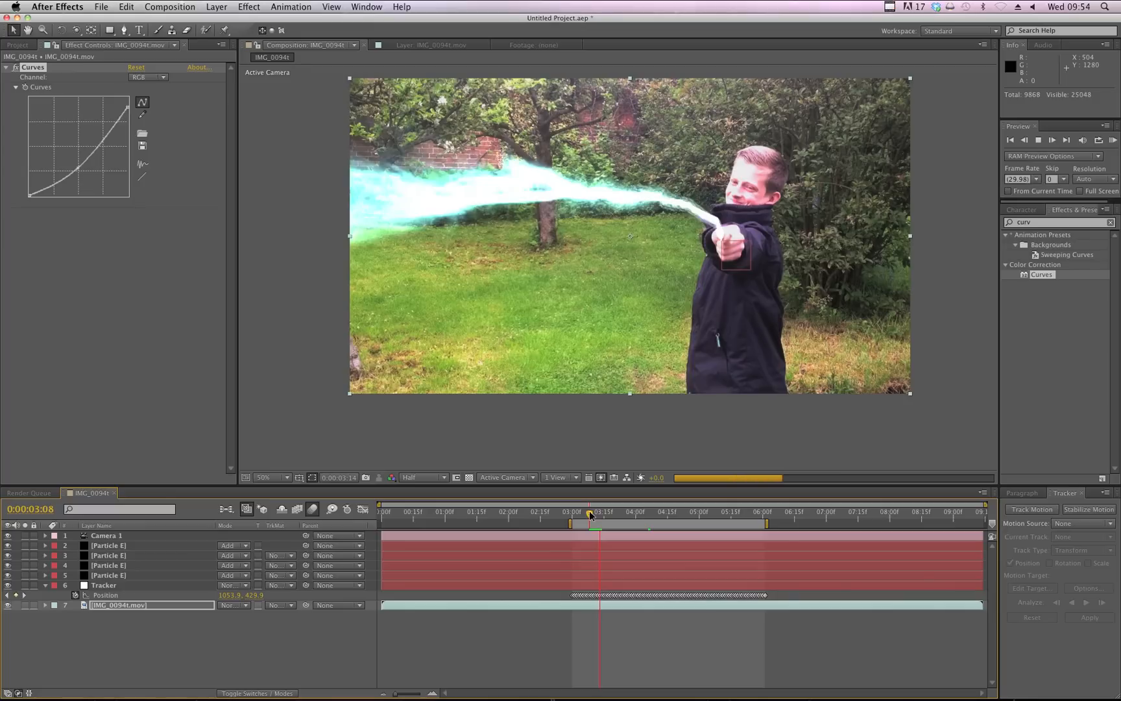
Set the blending mode of all four Particle E layers to Lighten
left_click(139, 546)
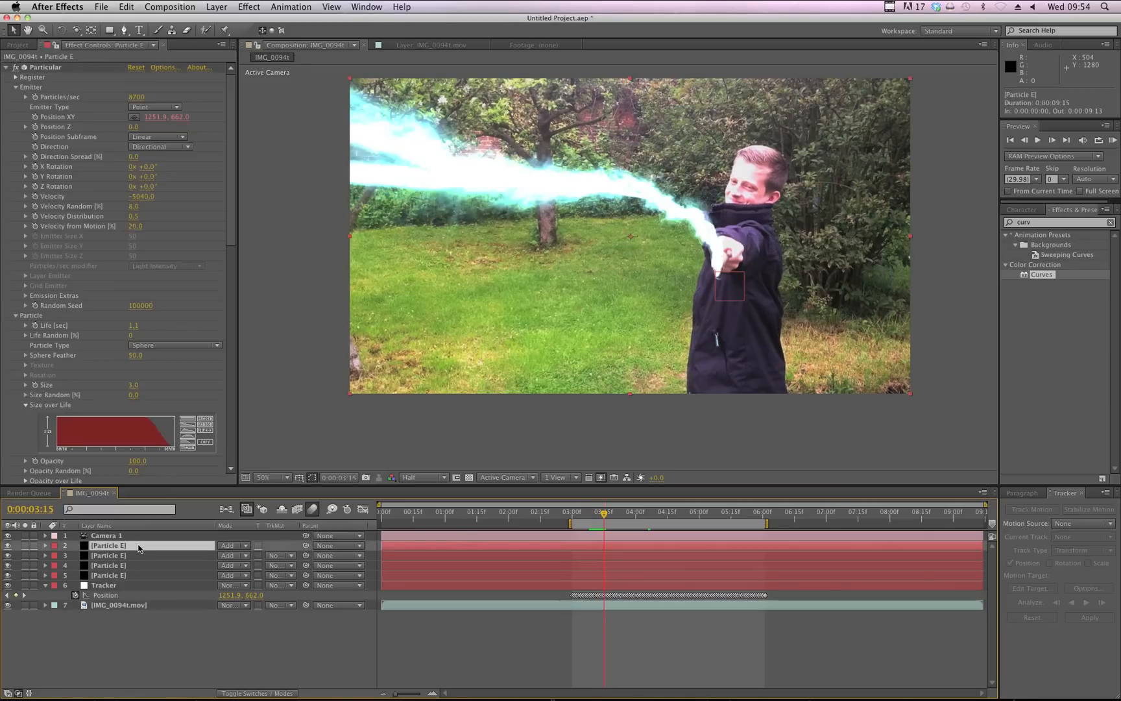
left_click(147, 578, "shift")
left_click(242, 549)
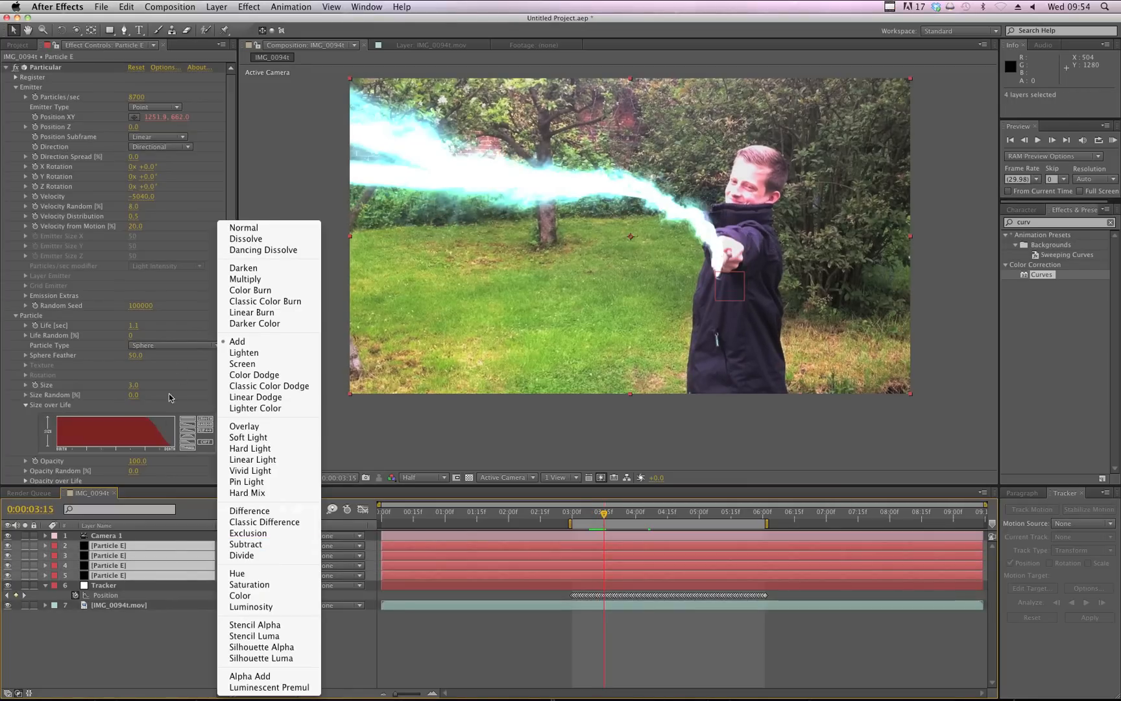
left_click(297, 353)
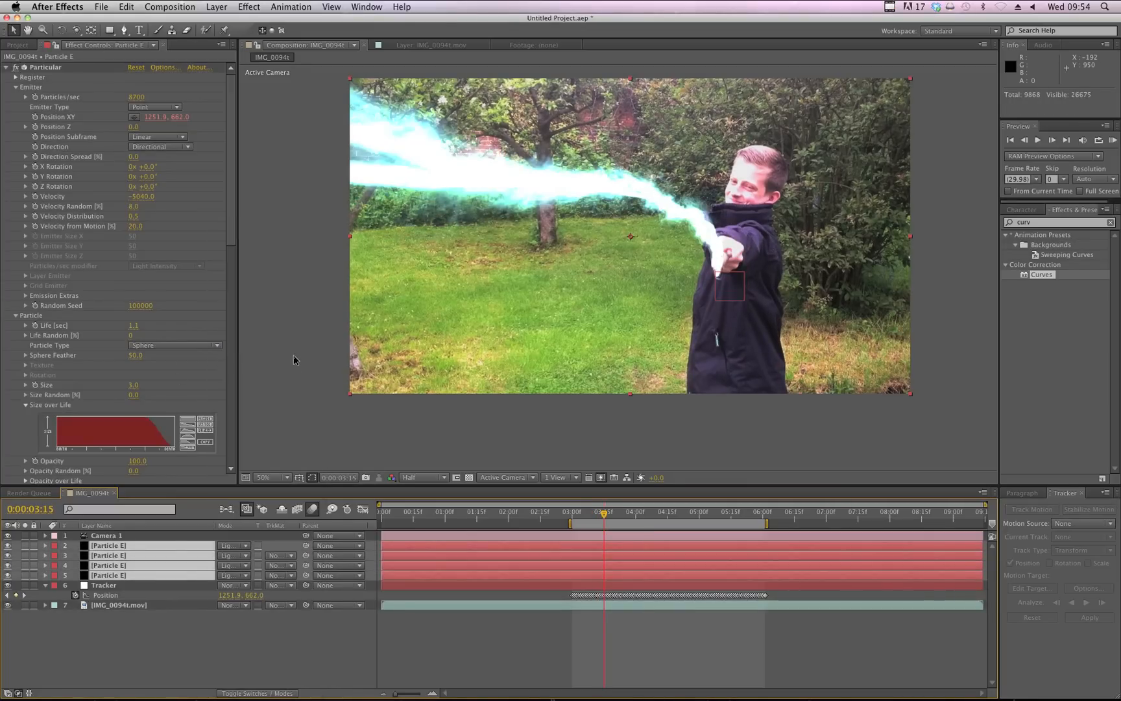
left_click(240, 647)
Preview the beam over the darkened footage from 0:00:03:11 and again from 0:00:03:28
left_click(593, 514)
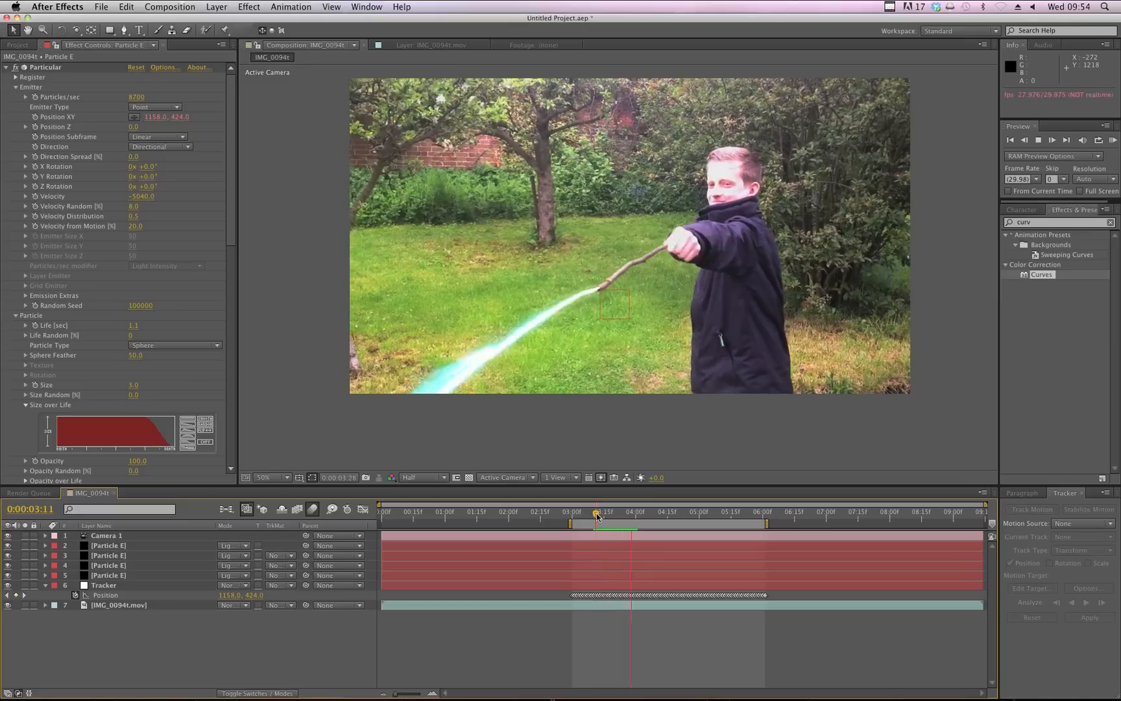
left_click_drag(597, 516, 632, 516)
key("KP_0")
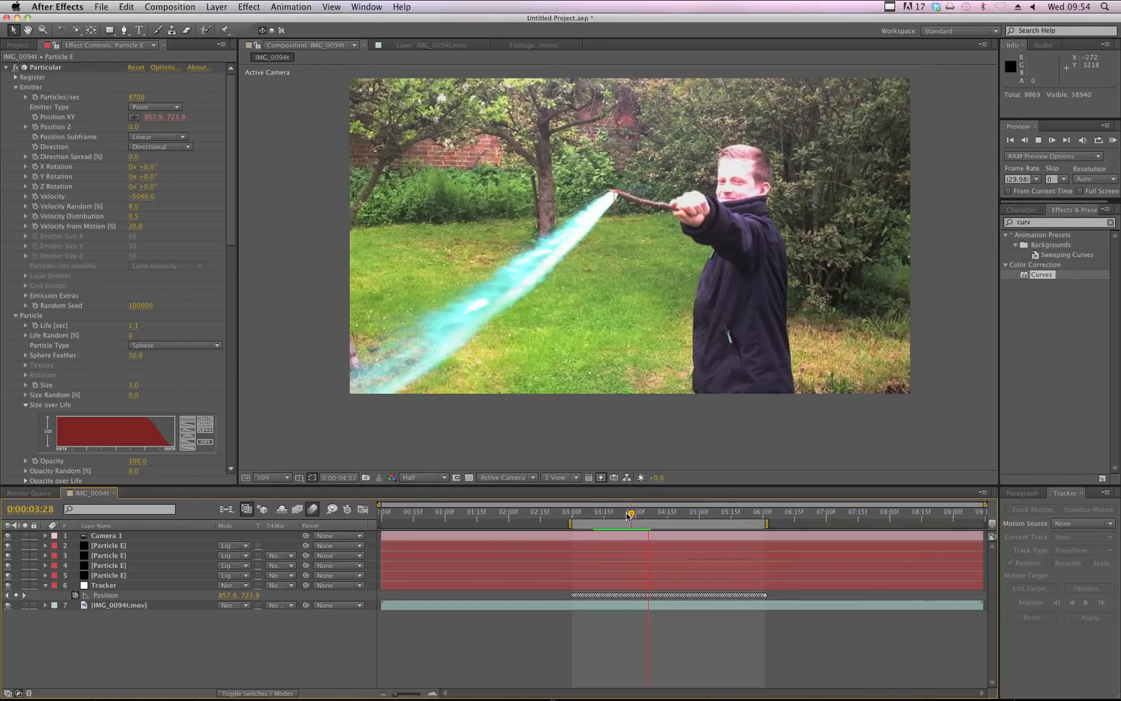
Switch to Finder and scrub through the finished HD example movie in the Capture Scratch folder to study its beam and wand-tip glow
key("super+Tab")
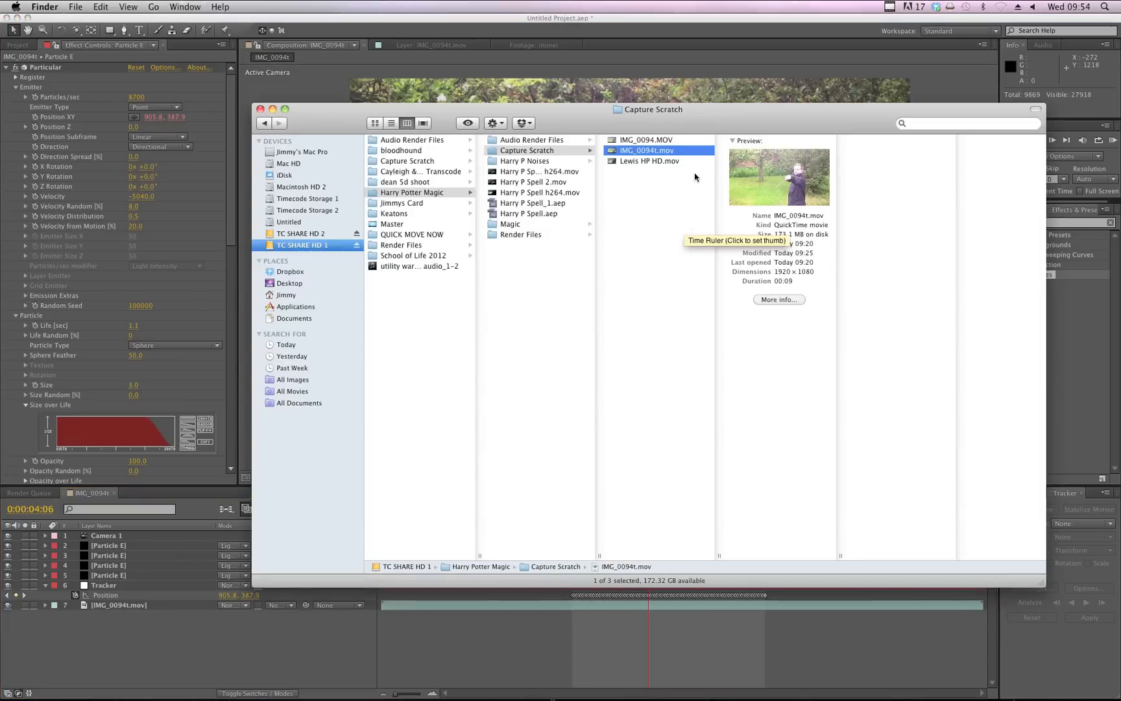
key("space")
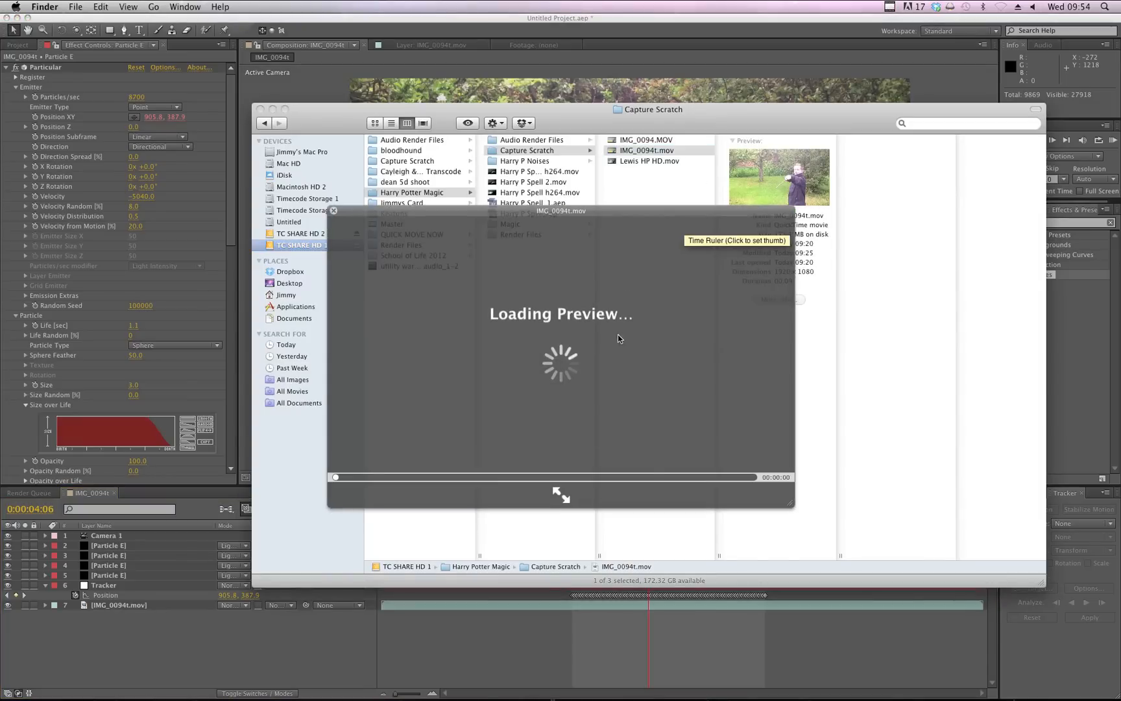
key("space")
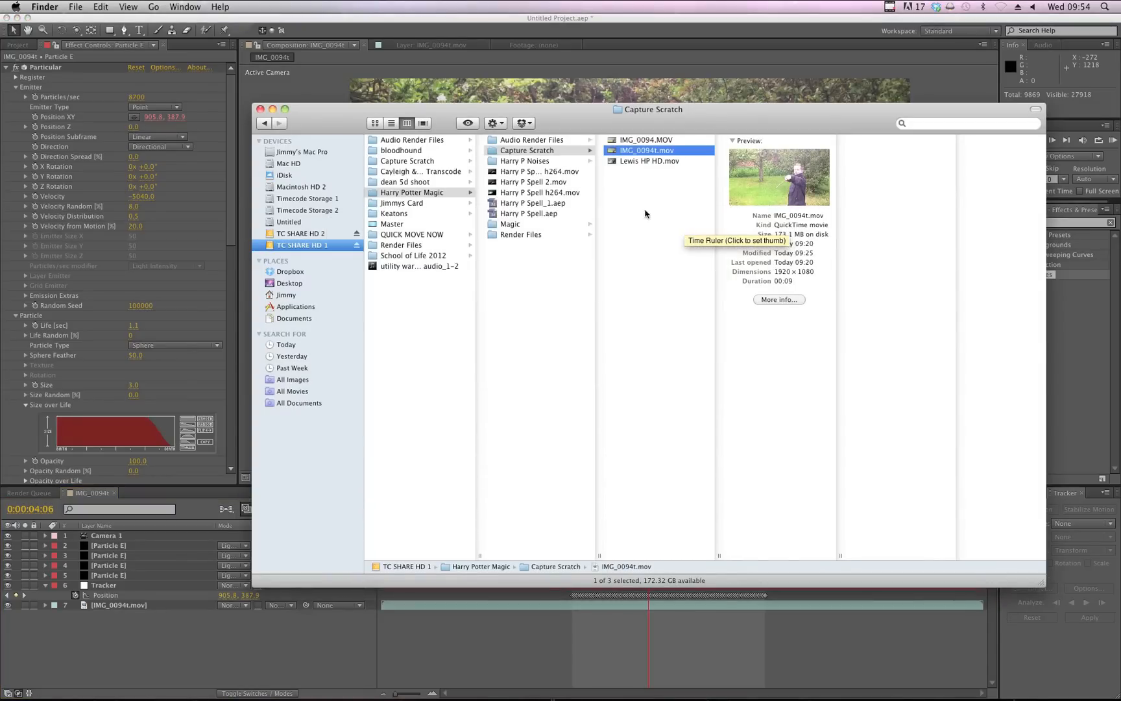
left_click(621, 161)
key("space")
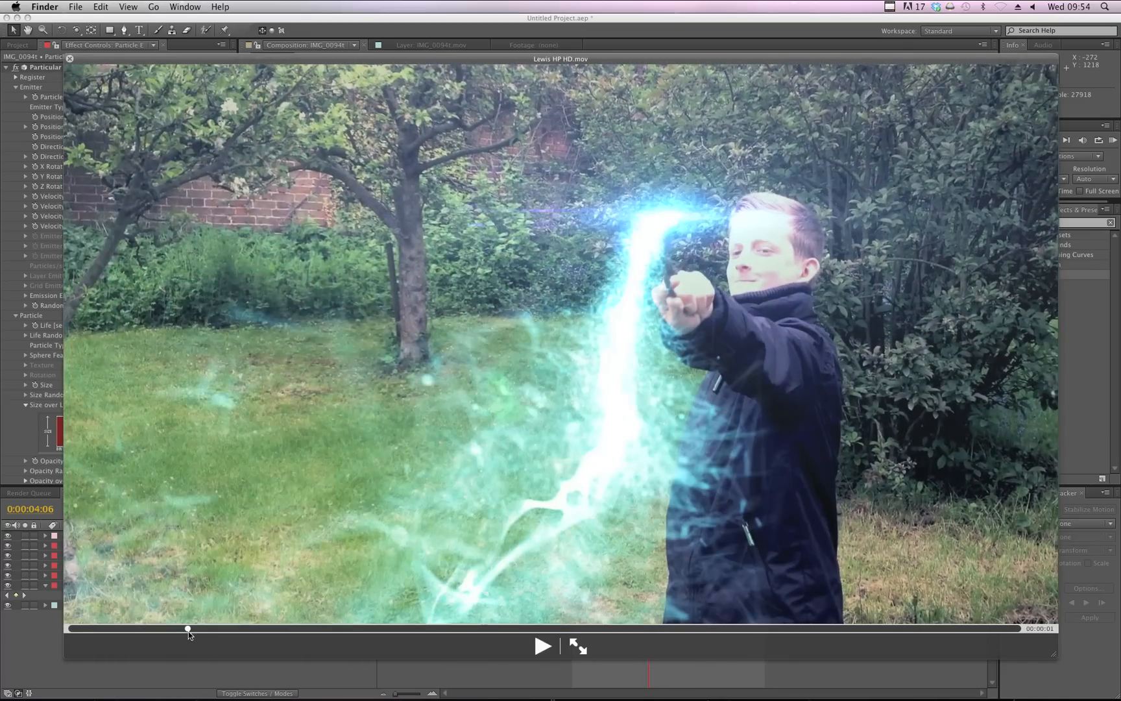
left_click_drag(188, 629, 70, 630)
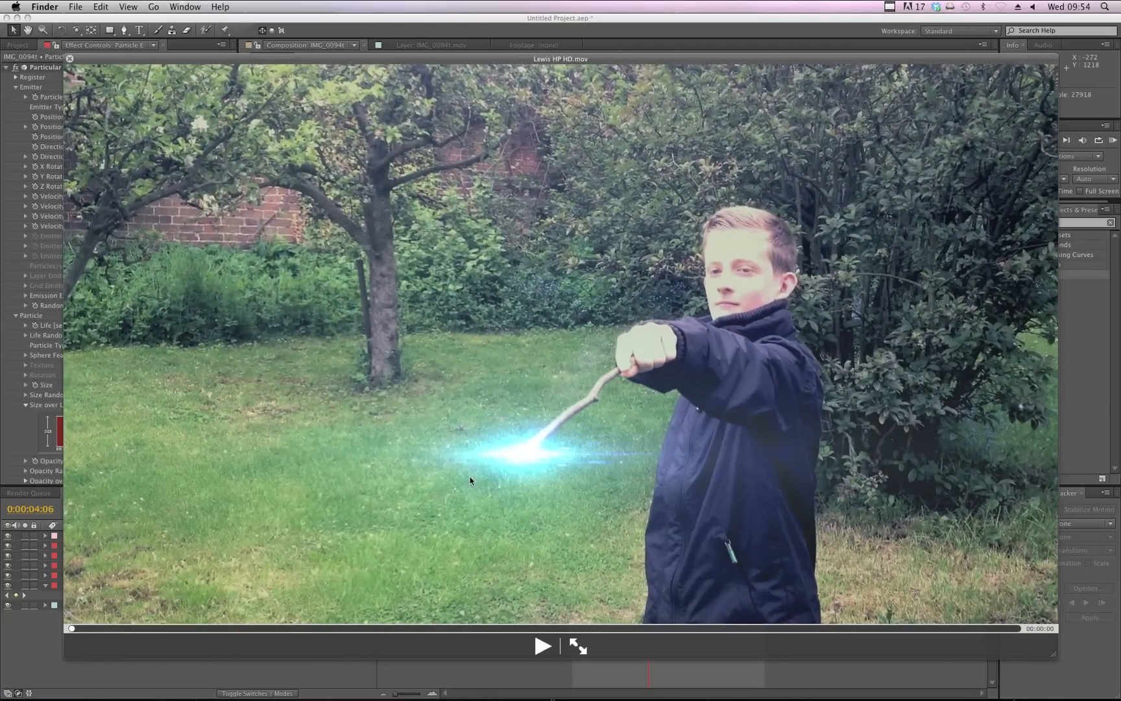
left_click_drag(74, 633, 576, 634)
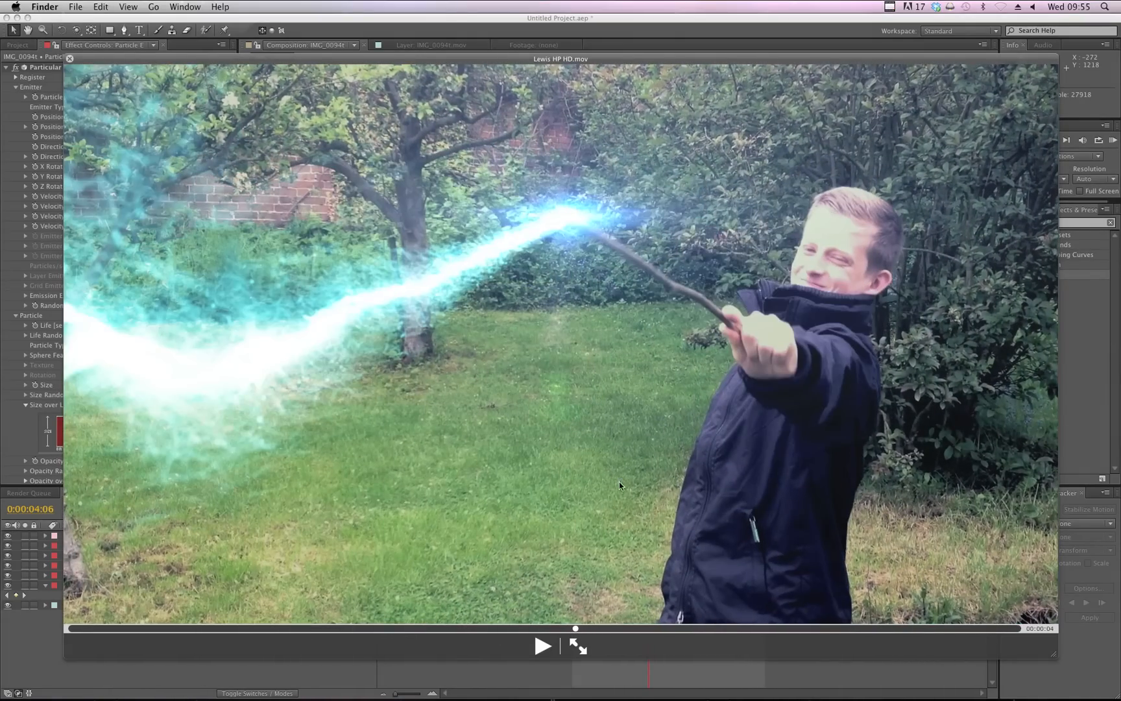
key("space")
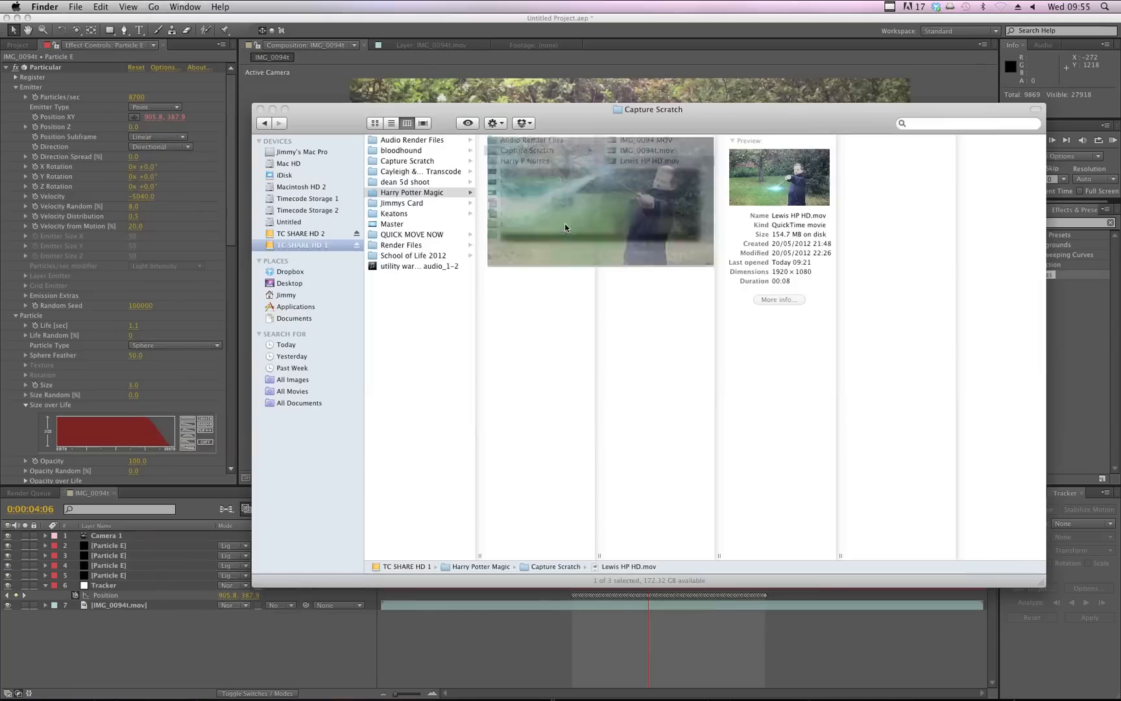
key("space")
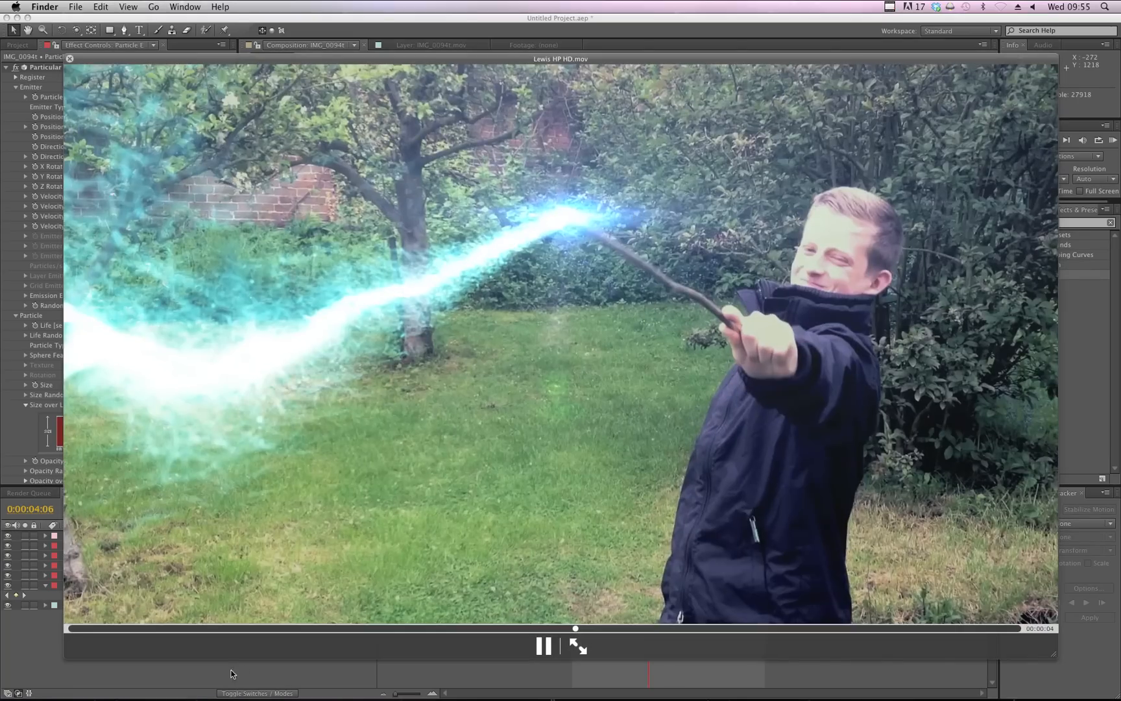
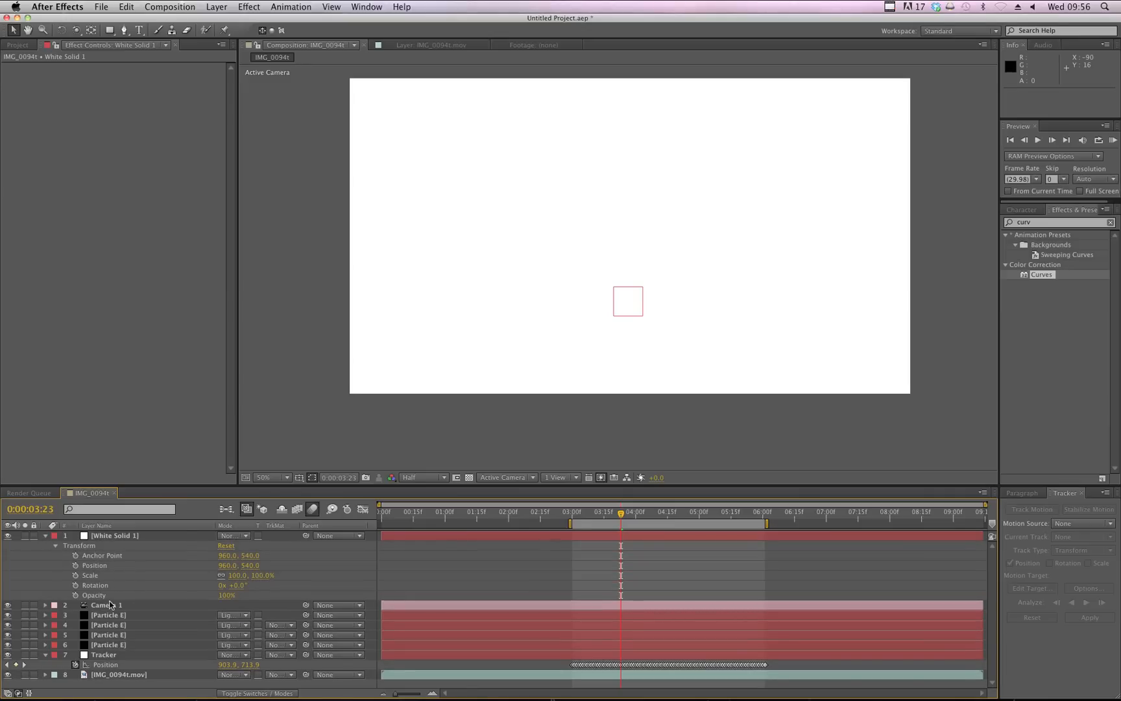
Lower the opacity of White Solid 1 to 27% so the footage shows through
left_click(104, 595)
left_click(75, 595)
left_click_drag(228, 598, 191, 600)
left_click(312, 552)
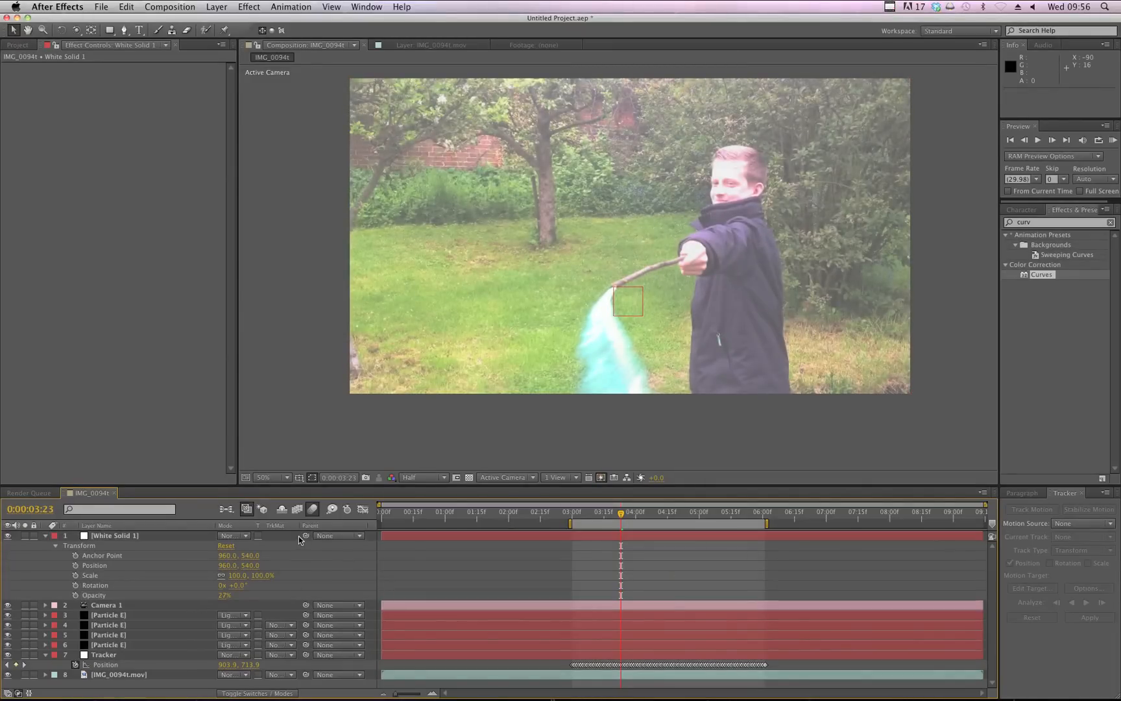
Parent White Solid 1 to the Tracker layer and check its motion by stepping forward to 0:00:03:25
left_click_drag(306, 536, 117, 655)
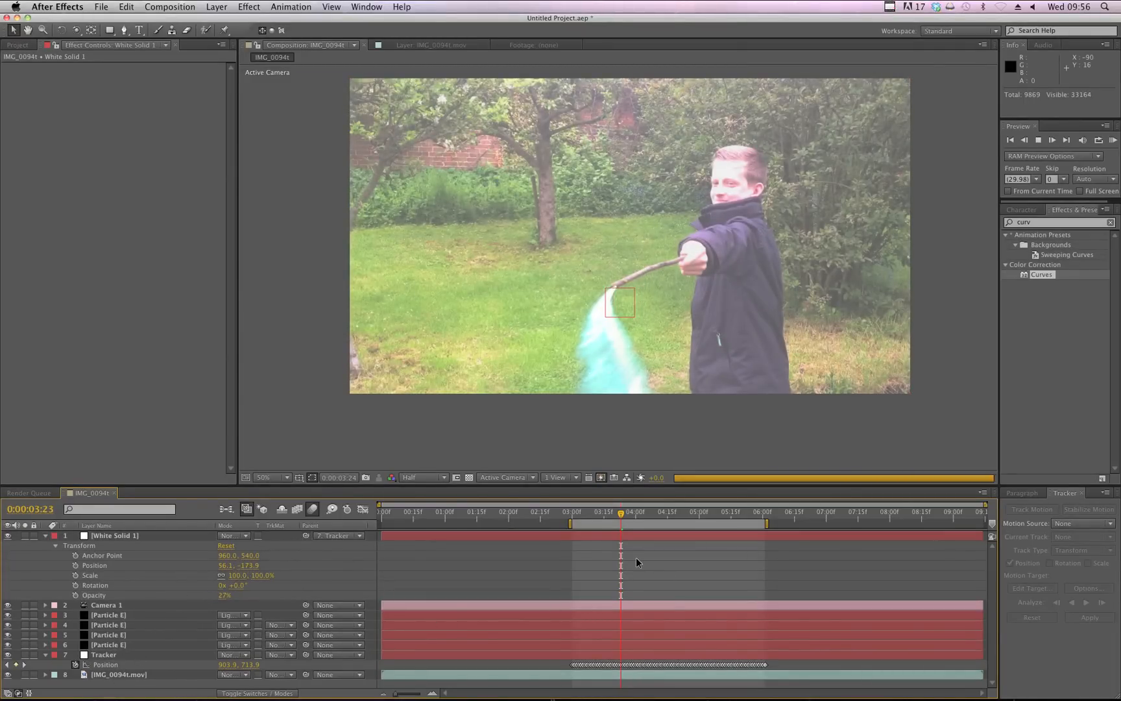
key("Page_Down")
key("Page_Down")
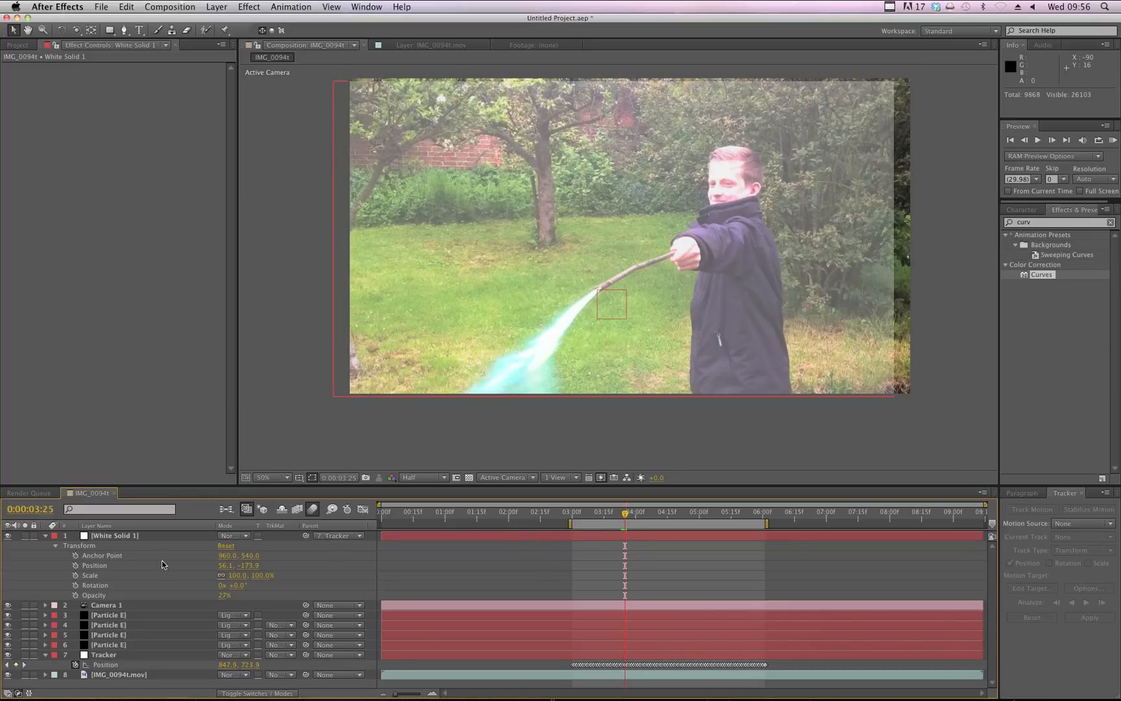
Hide the four Particle E layers and move the current time to 0:00:04:12
left_click_drag(8, 644, 7, 617)
left_click(8, 605)
left_click_drag(626, 522, 661, 532)
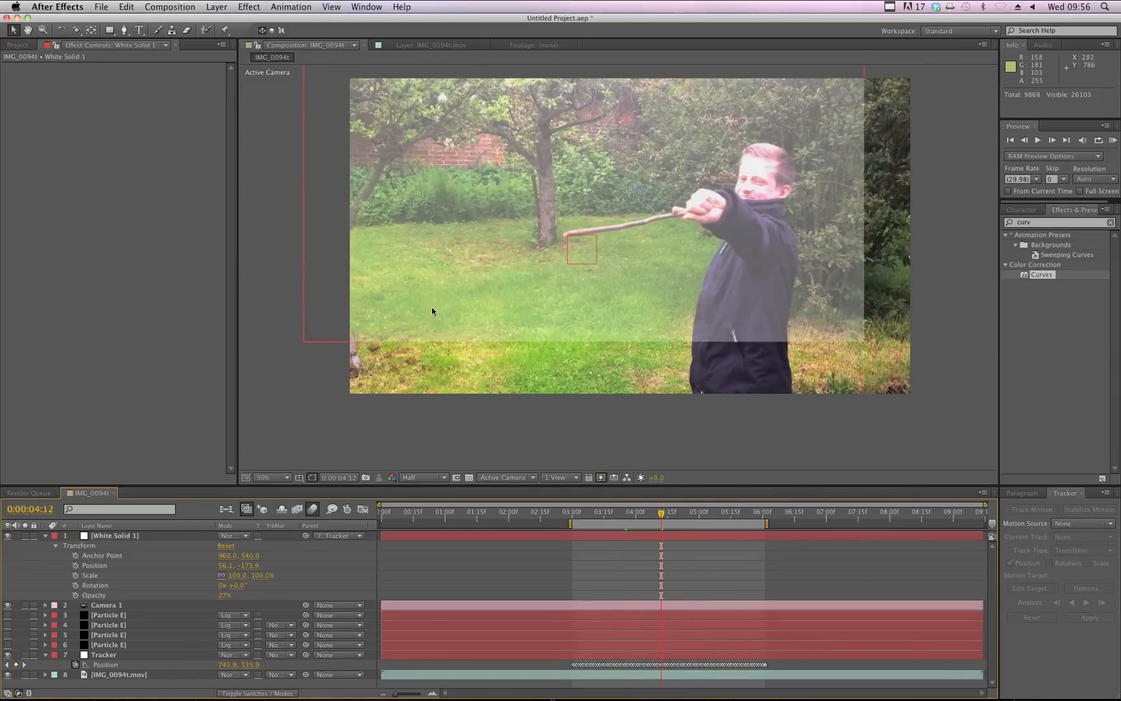
Choose the Ellipse tool for drawing around the wand tip
left_click(113, 33)
mouse_move(113, 33)
left_mouse_down()
mouse_move(151, 60)
mouse_move(180, 58)
mouse_move(114, 31)
left_mouse_up()
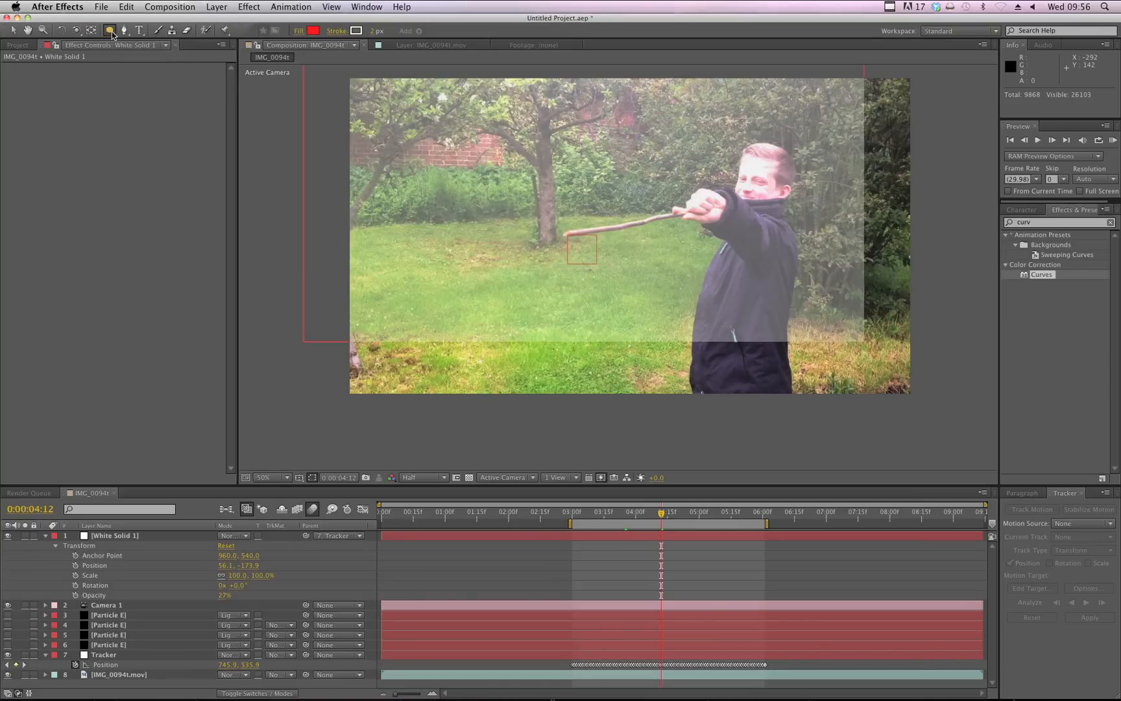
left_click(107, 32)
left_click_drag(109, 34, 151, 59)
scroll(560, 231, "up", 2)
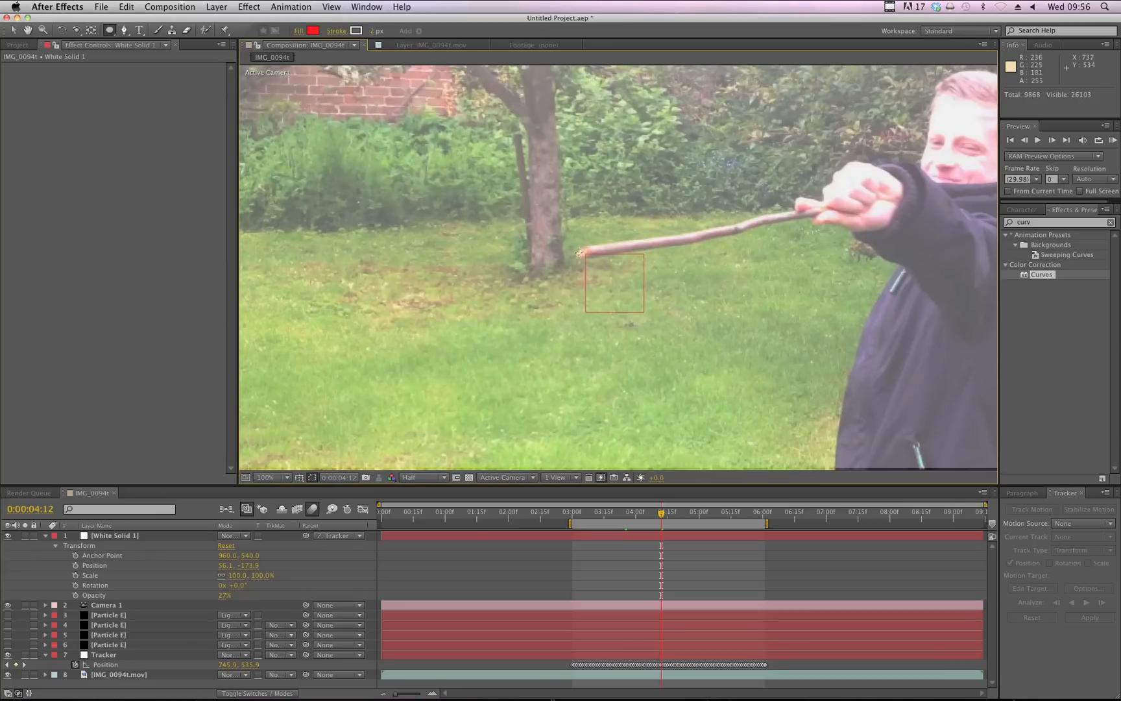
left_click_drag(580, 254, 634, 224)
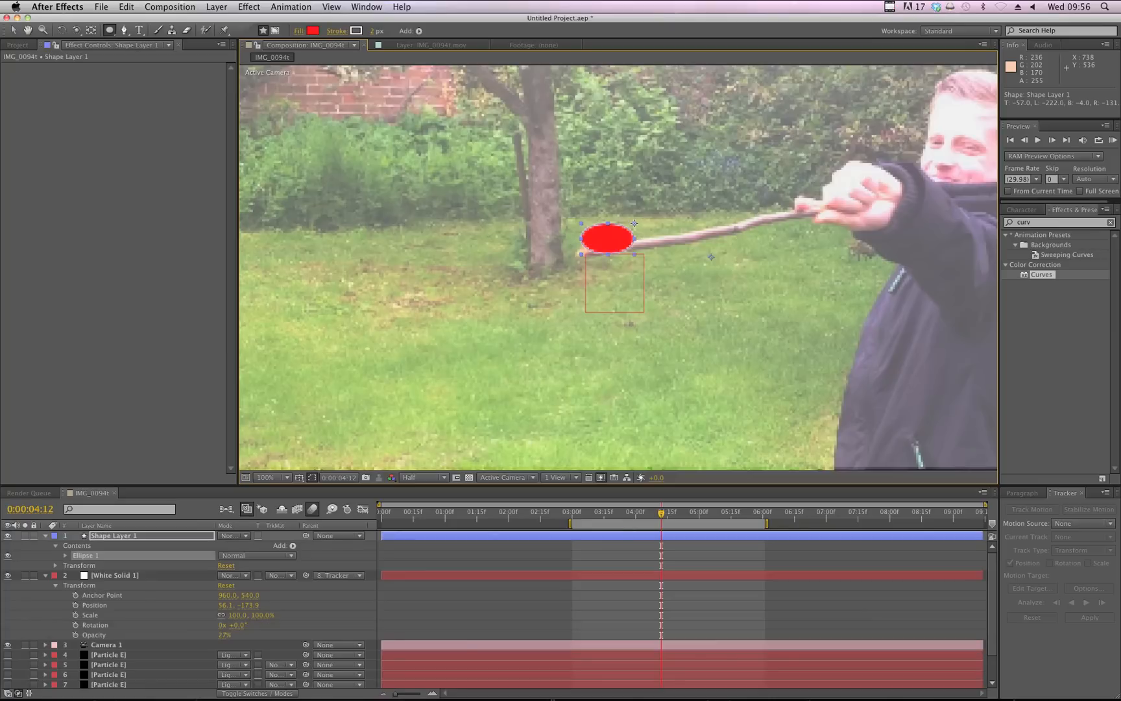
key("super+z")
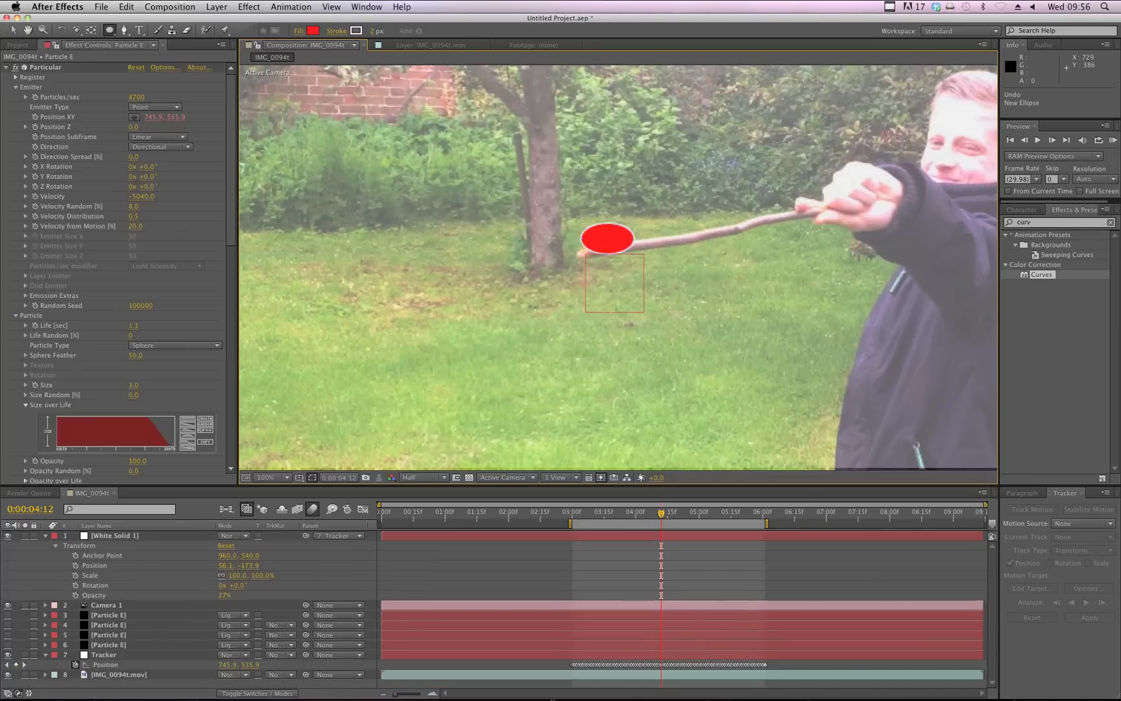
left_click_drag(510, 217, 673, 345)
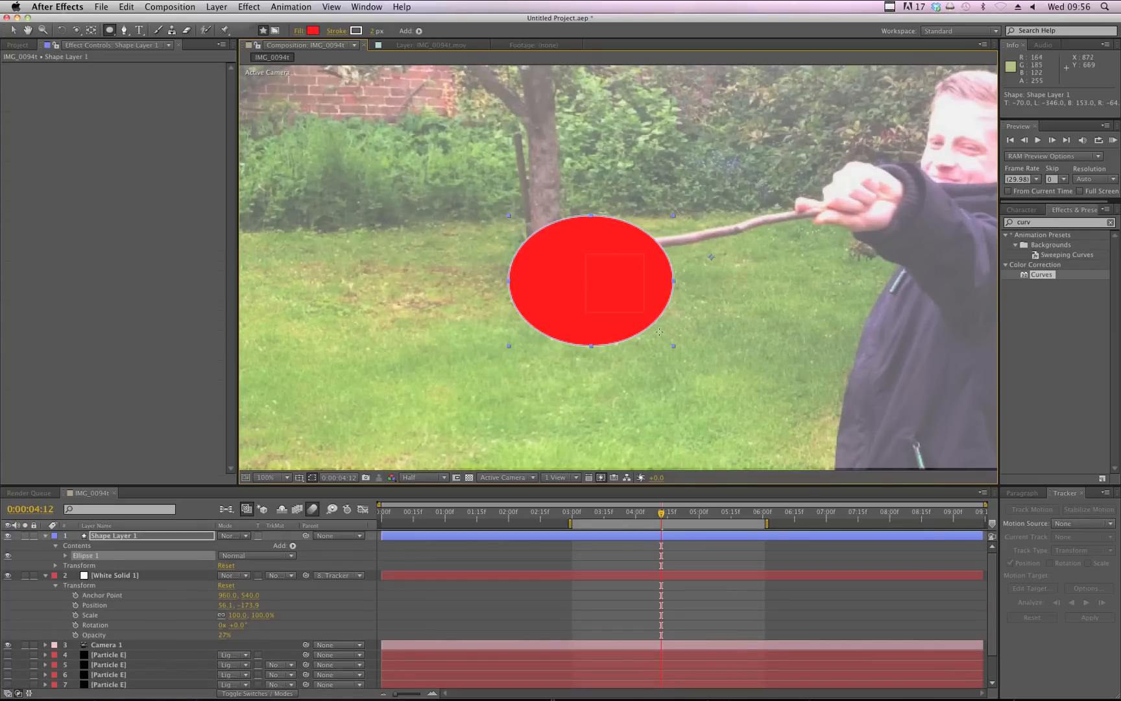
key("super+z")
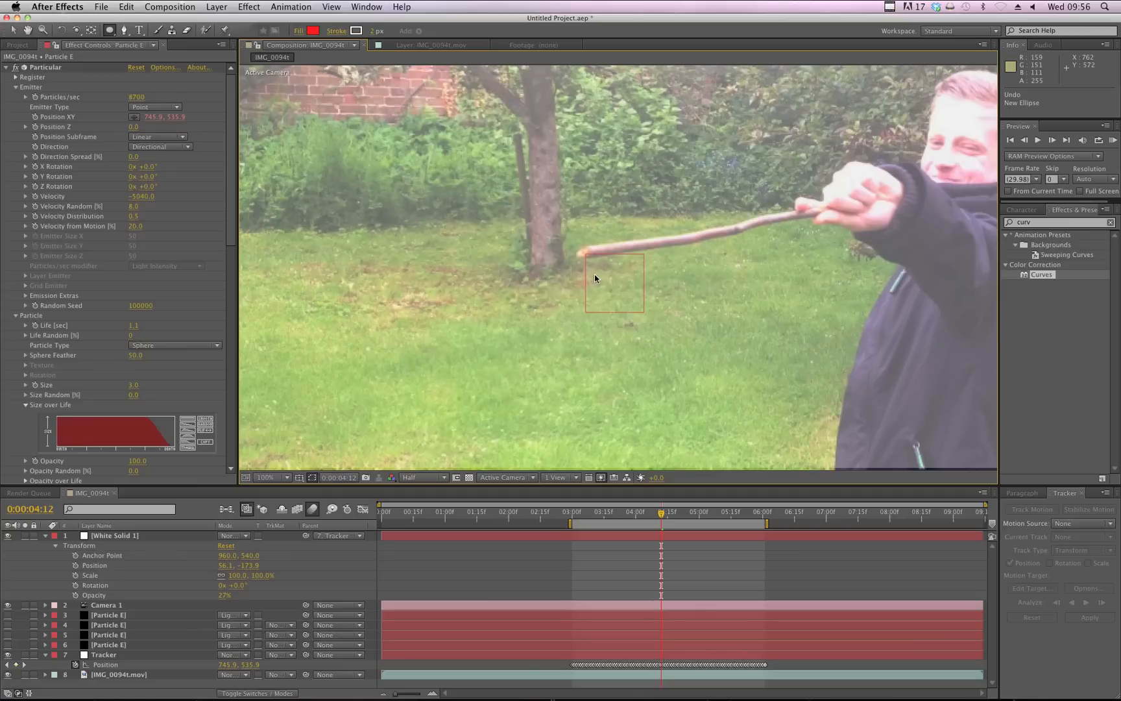
Draw a wide, flat elliptical mask centred on the wand tip on White Solid 1, and set the solid's opacity to 100%
left_click(140, 536)
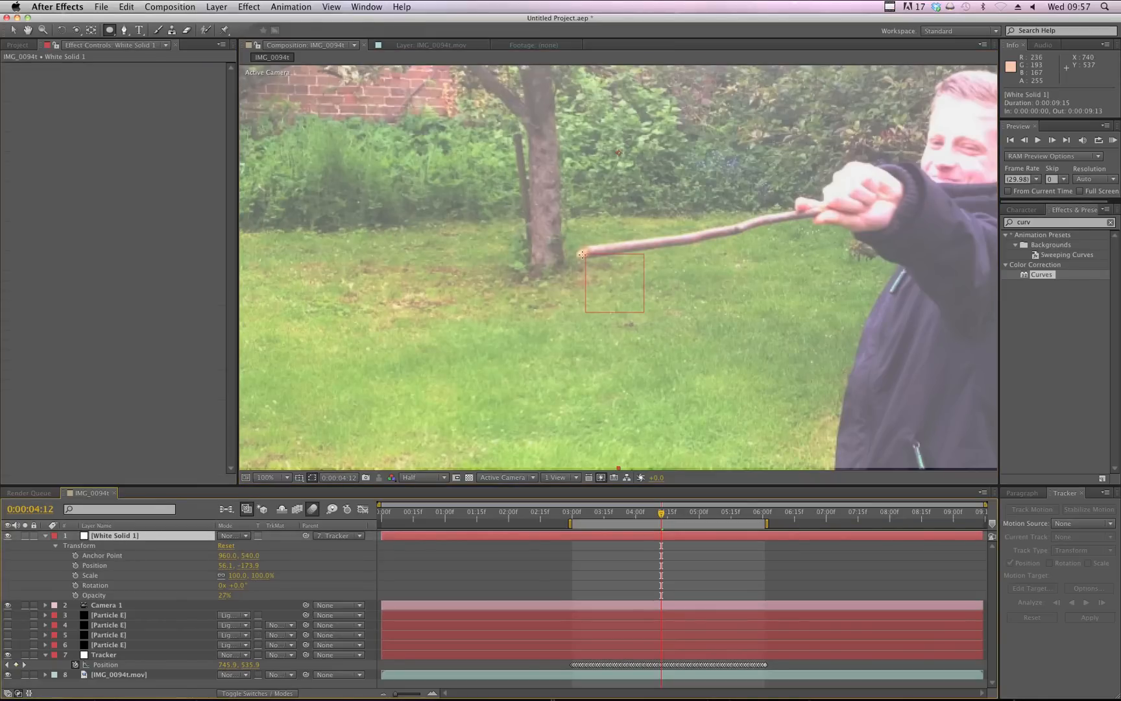
mouse_move(582, 253)
left_mouse_down()
mouse_move(627, 210)
mouse_move(710, 171)
mouse_move(691, 160)
mouse_move(609, 243)
mouse_move(598, 250)
mouse_move(649, 192)
mouse_move(589, 246)
mouse_move(654, 202)
mouse_move(619, 227)
mouse_move(644, 211)
mouse_move(628, 224)
mouse_move(640, 237)
left_mouse_up()
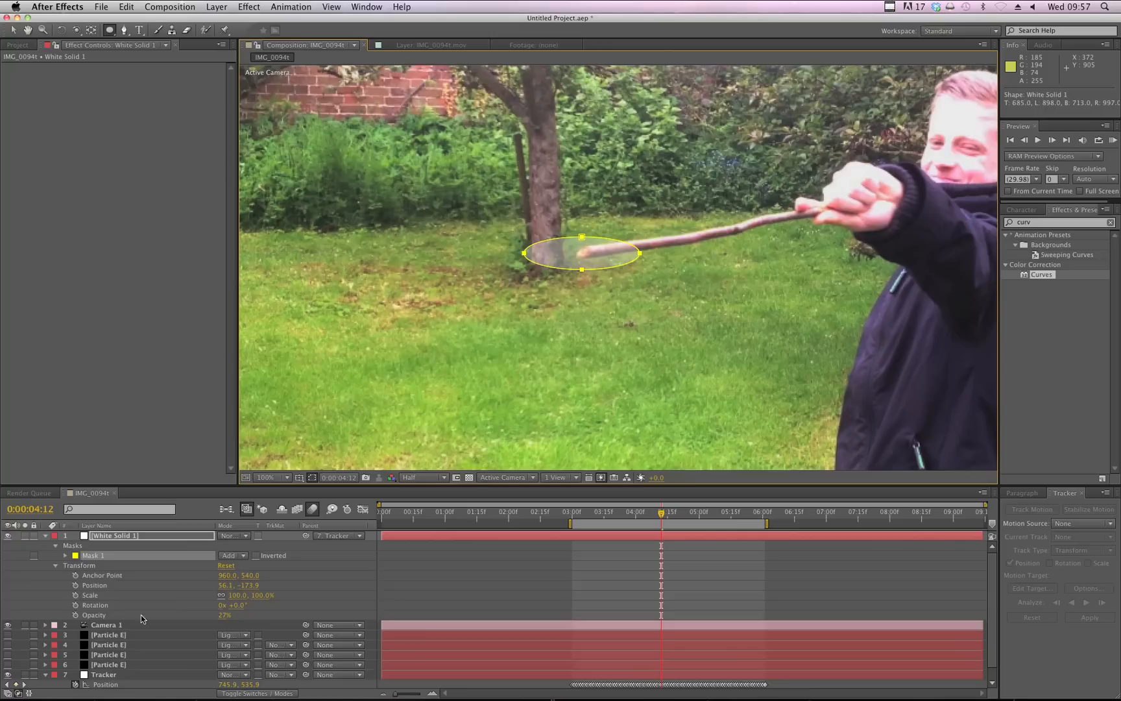
left_click_drag(216, 618, 333, 618)
left_click(329, 599)
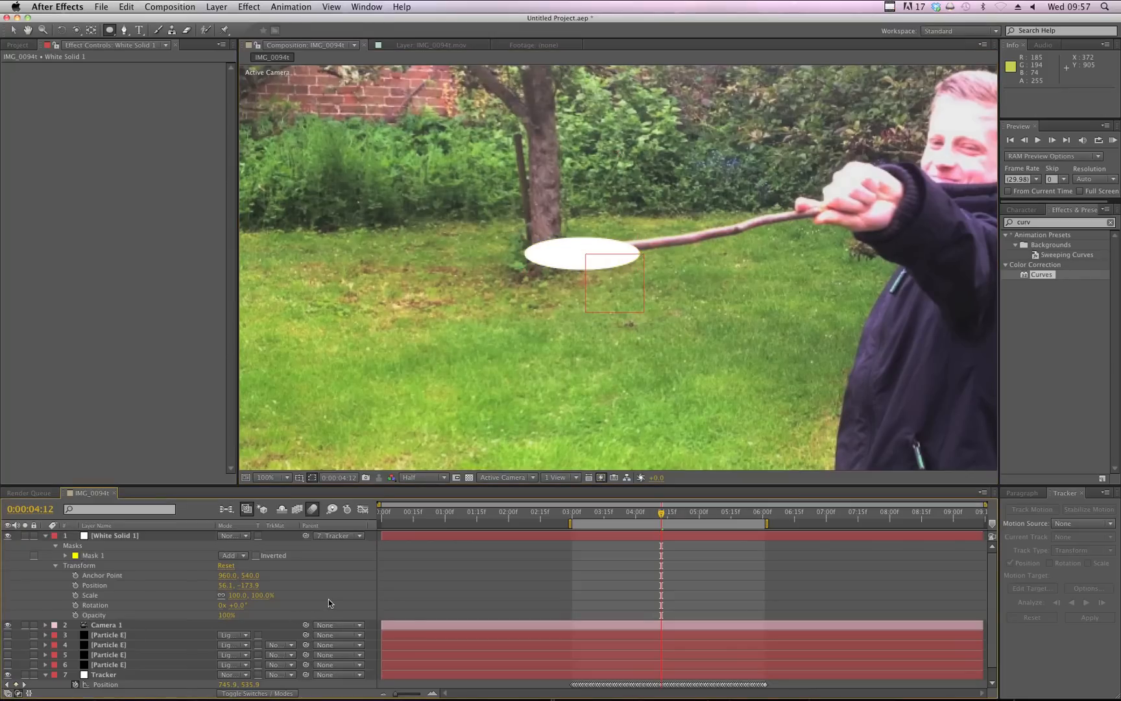
Feather the elliptical mask on White Solid 1 by 19 pixels
left_click(154, 537)
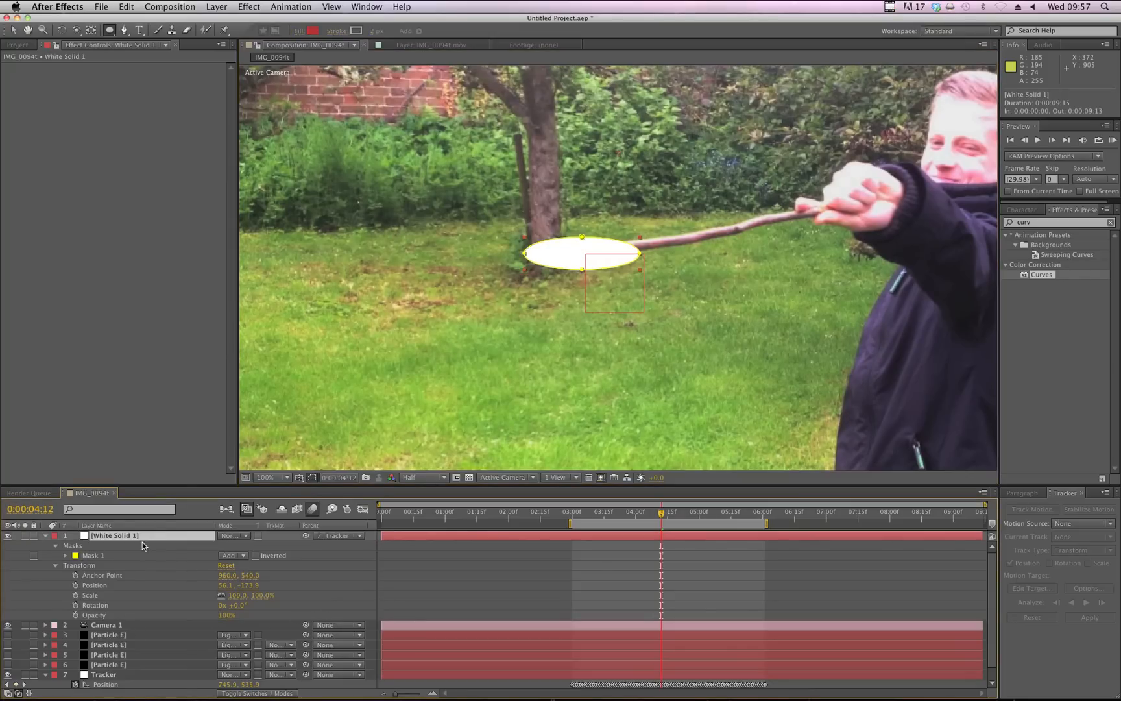
key("f")
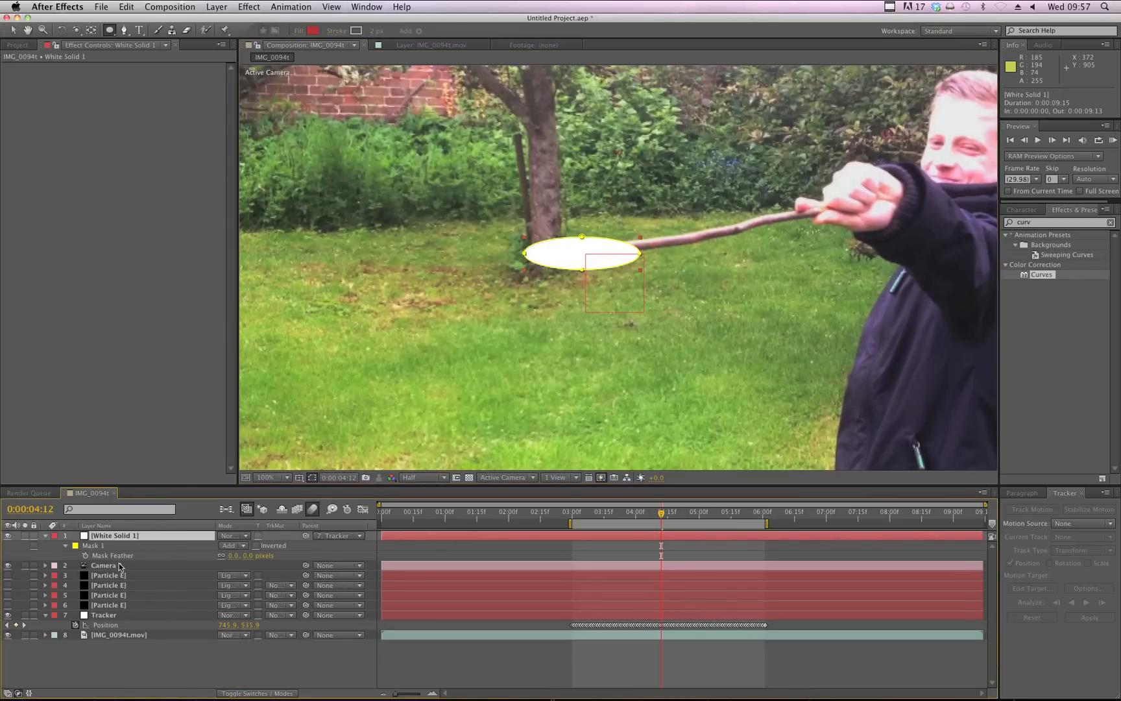
left_click_drag(233, 556, 242, 555)
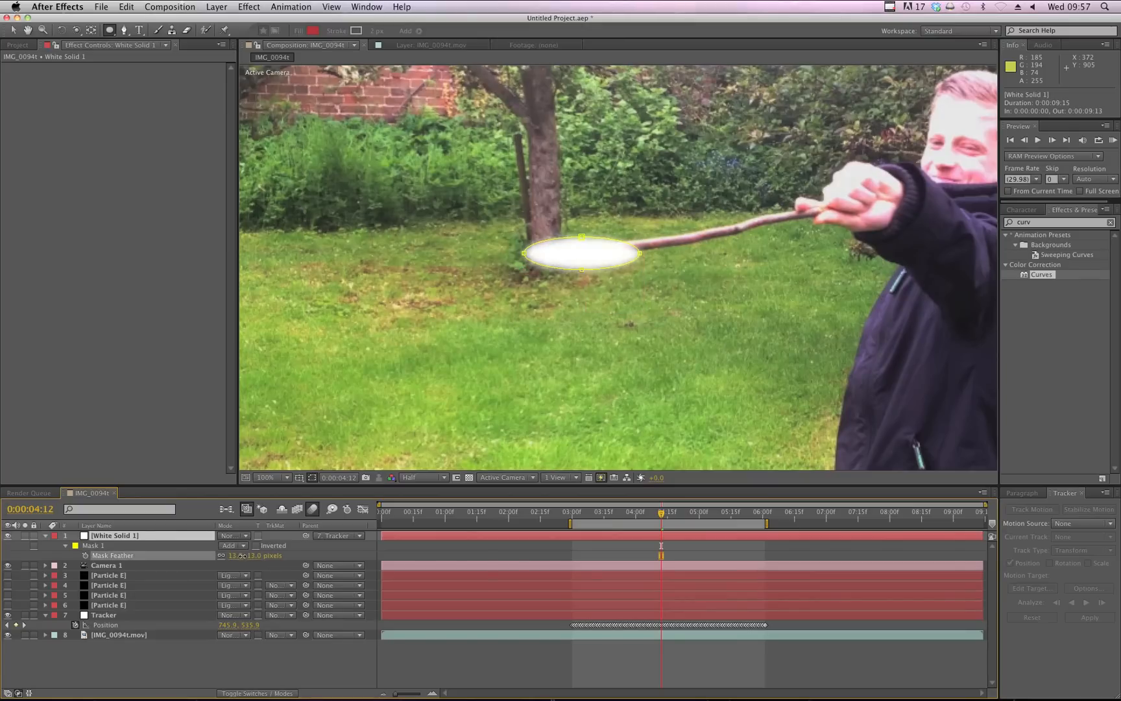
Duplicate White Solid 1 and give the upper copy's mask a 40-pixel expansion and a 32-pixel feather
left_click(142, 535)
key("super+d")
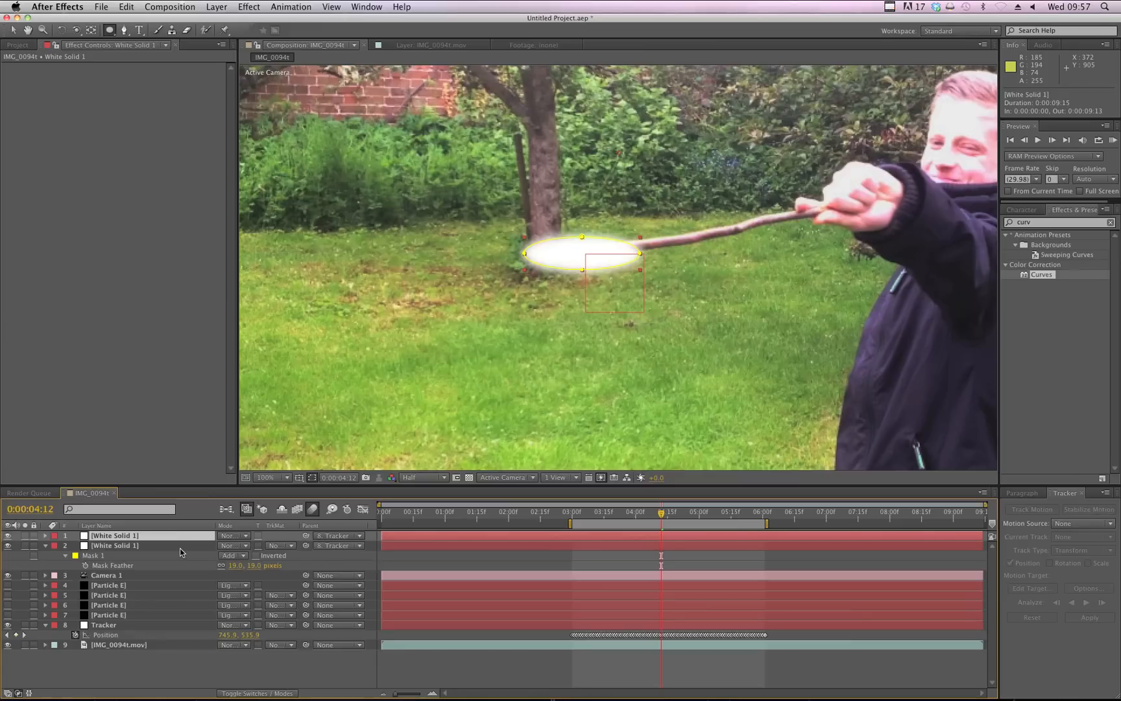
key("m")
key("m")
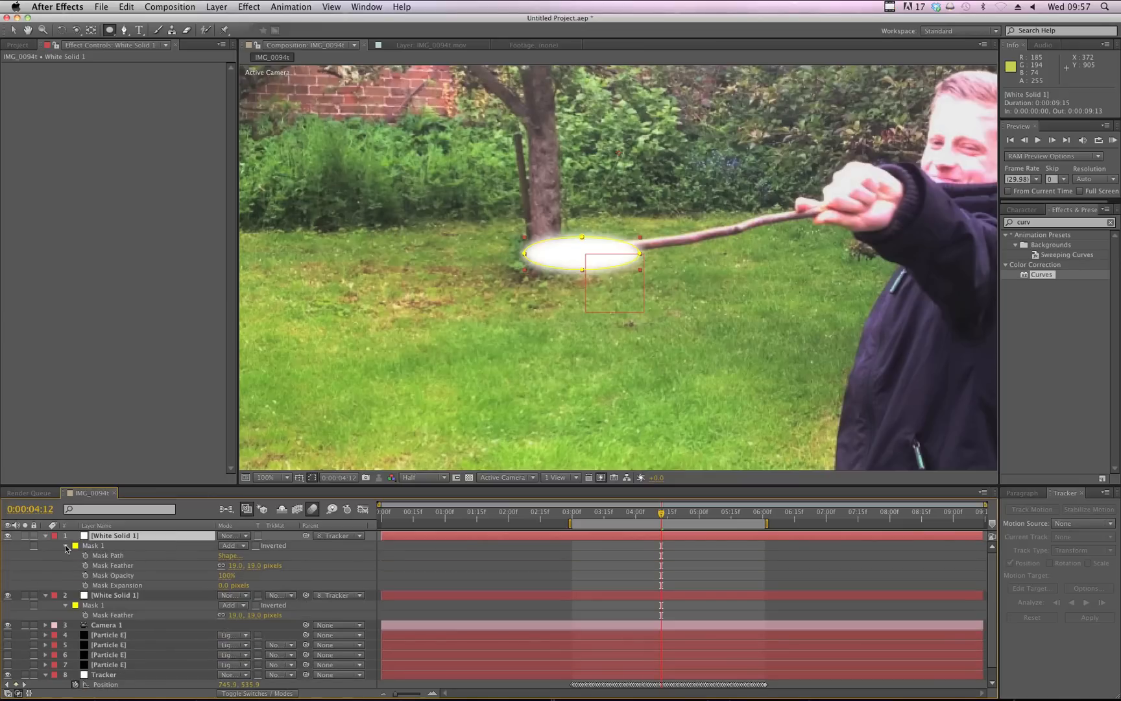
left_click(46, 536)
left_click(46, 536)
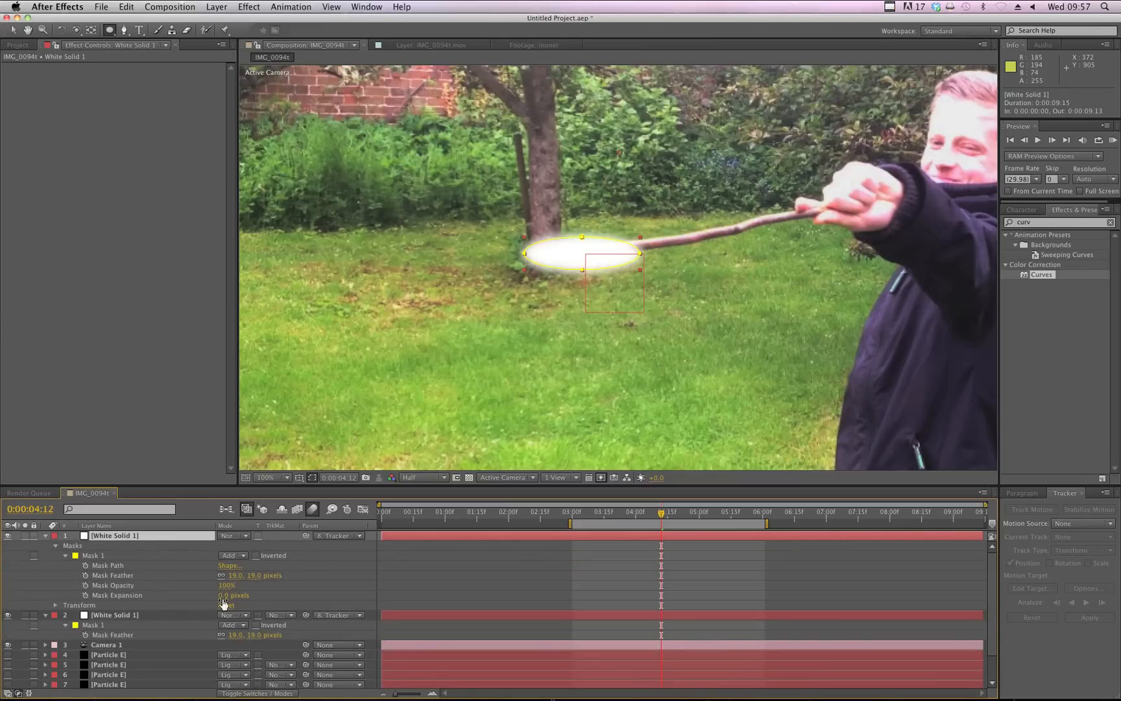
left_click_drag(225, 595, 241, 576)
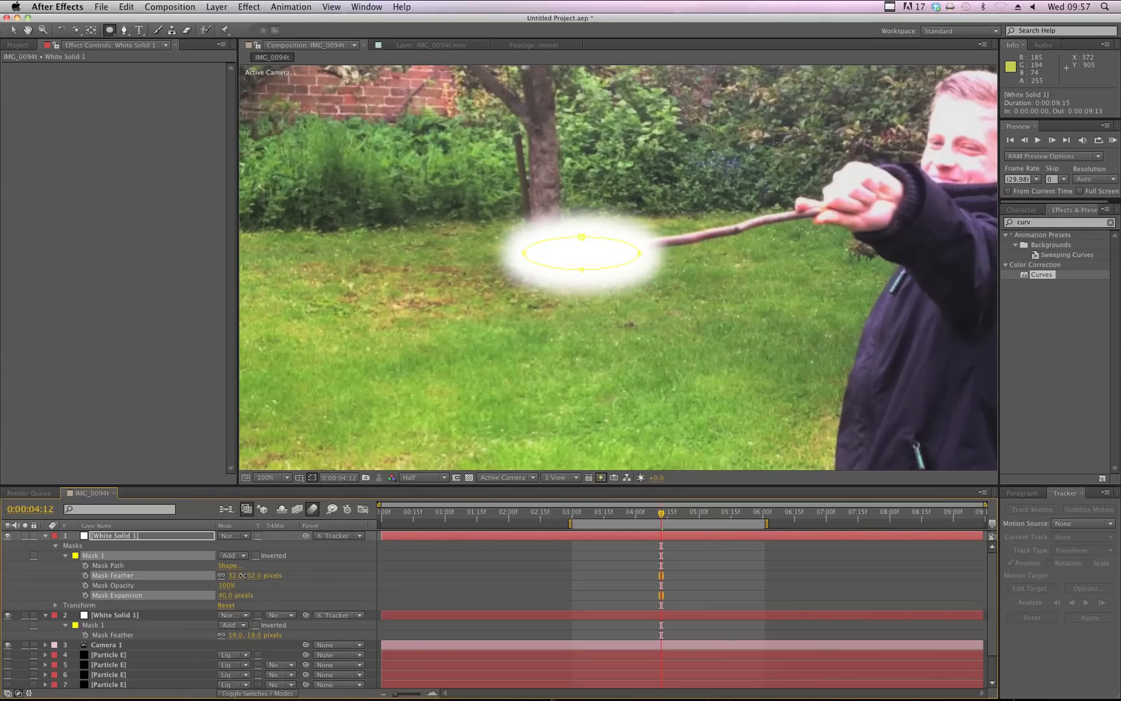
left_click(335, 573)
left_click(47, 535)
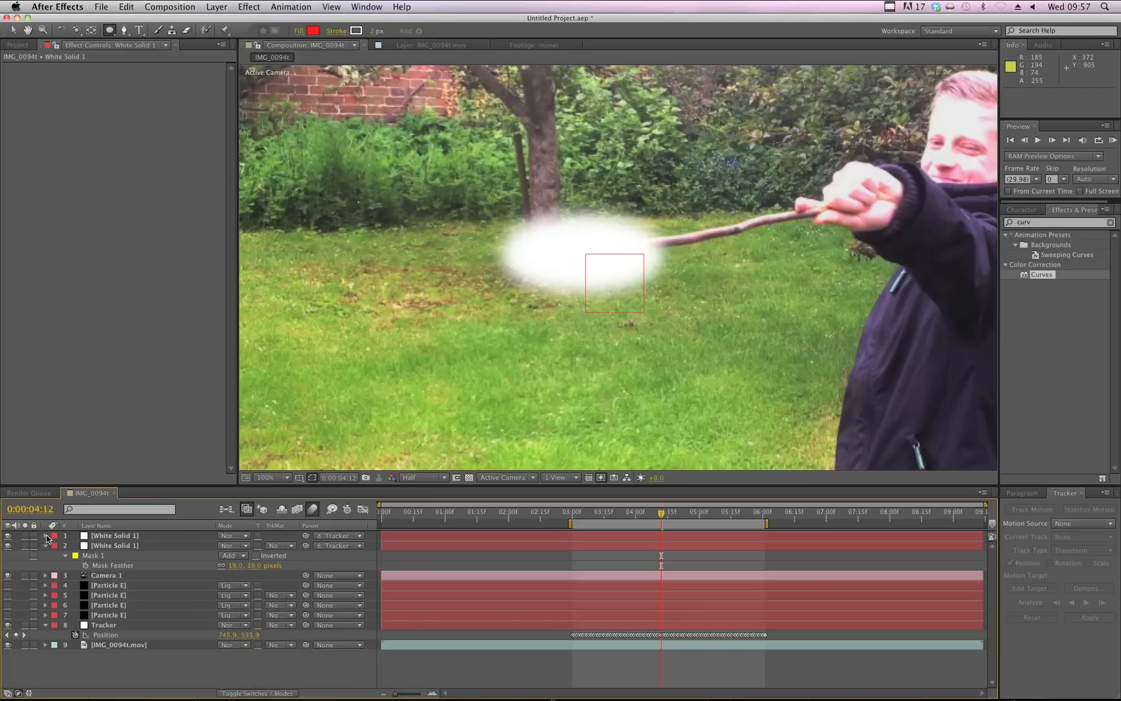
left_click(46, 545)
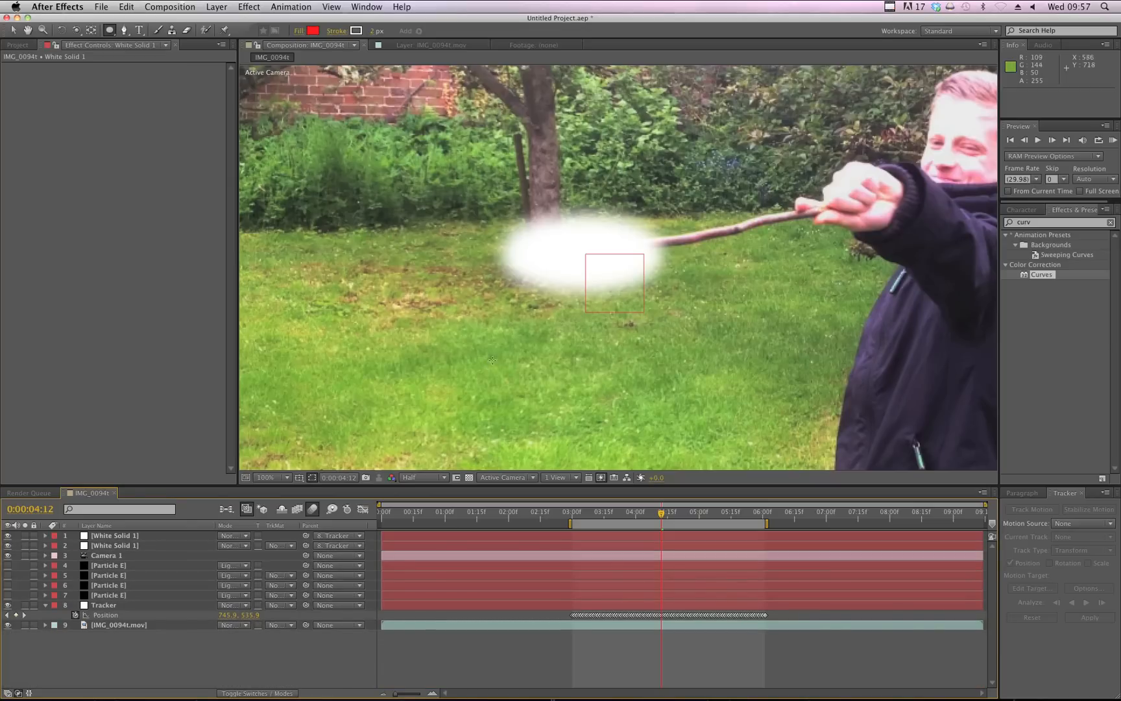
Set the blending mode of both White Solid 1 layers to Add
key("comma")
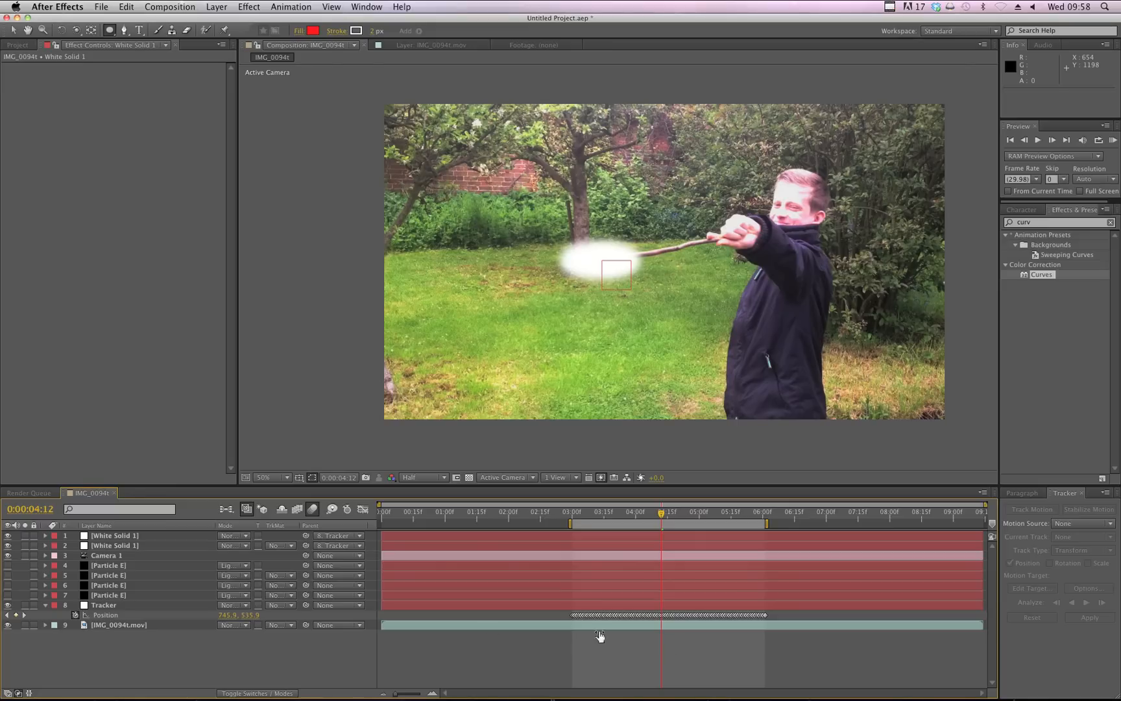
left_click(232, 537)
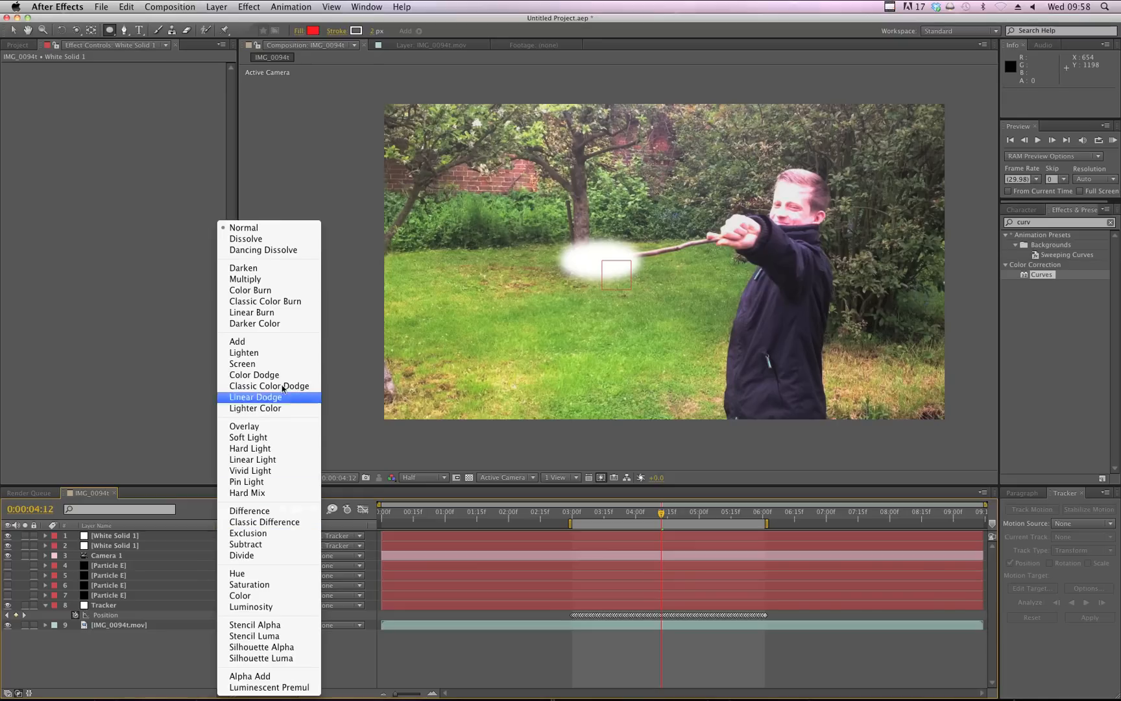
left_click(264, 341)
left_click(235, 549)
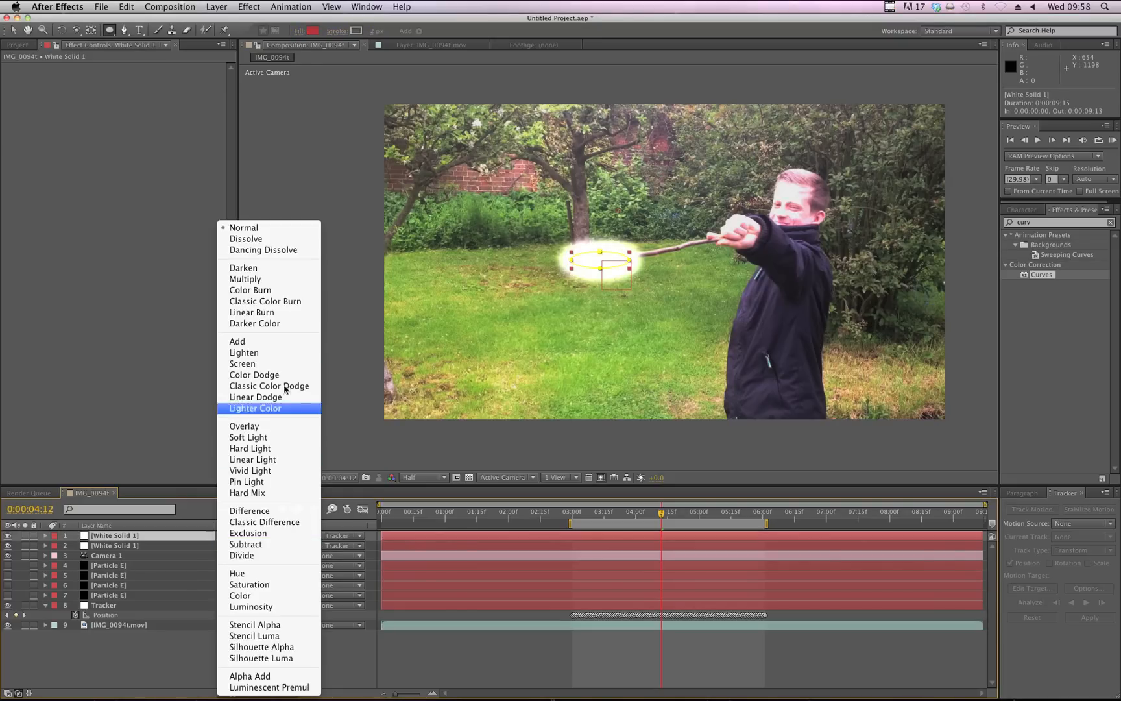
left_click(266, 343)
left_click(198, 663)
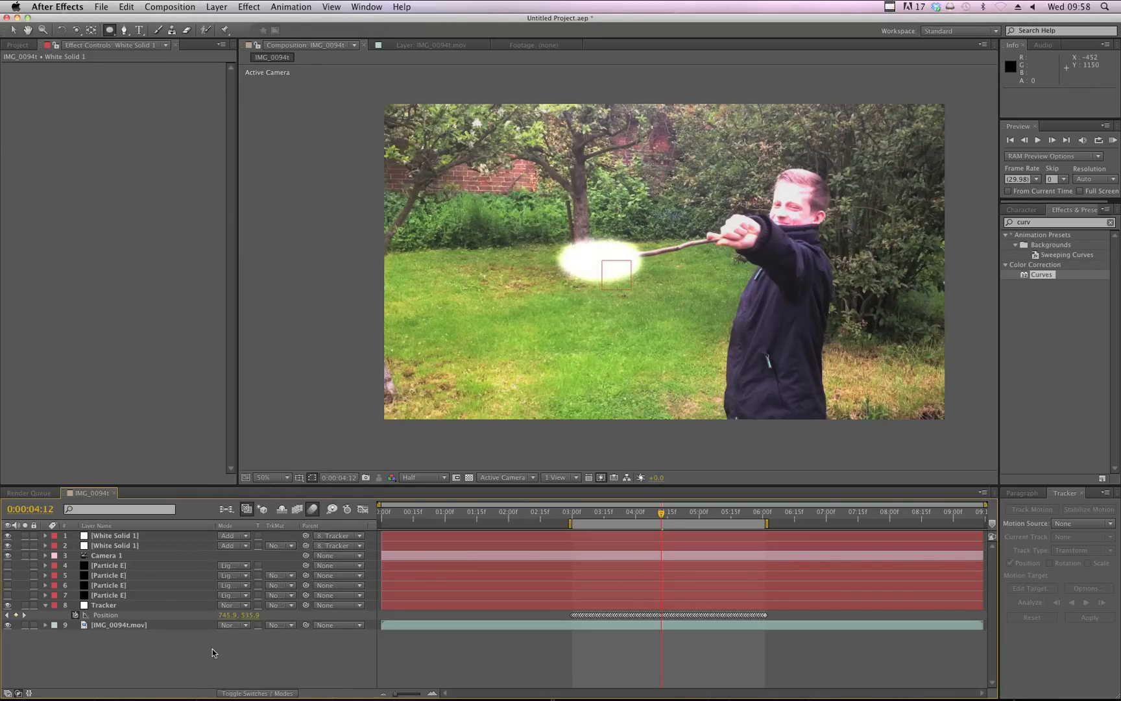
Shrink the wand-tip glow by setting the mask expansion to -16 pixels on the upper white solid and -26 pixels on the lower one
scroll(595, 271, "up", 1)
key("space")
left_click_drag(531, 309, 560, 311)
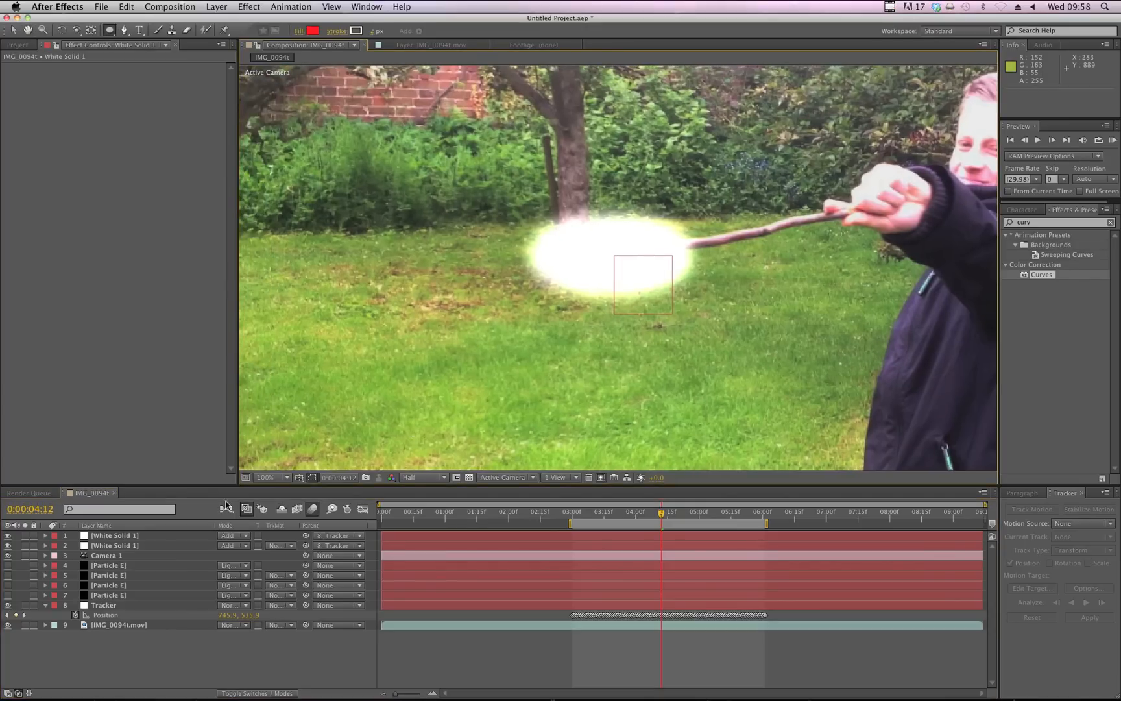
left_click(153, 536)
left_click(155, 547, "shift")
key("m")
key("m")
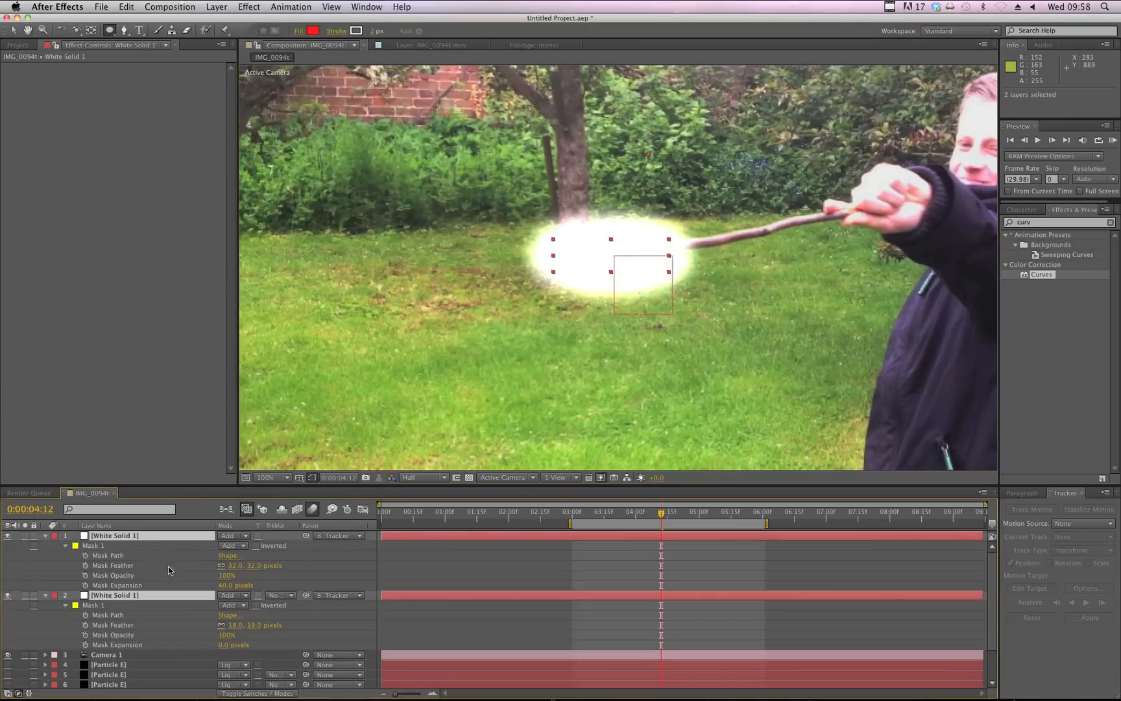
left_click(332, 566)
left_click_drag(221, 585, 193, 590)
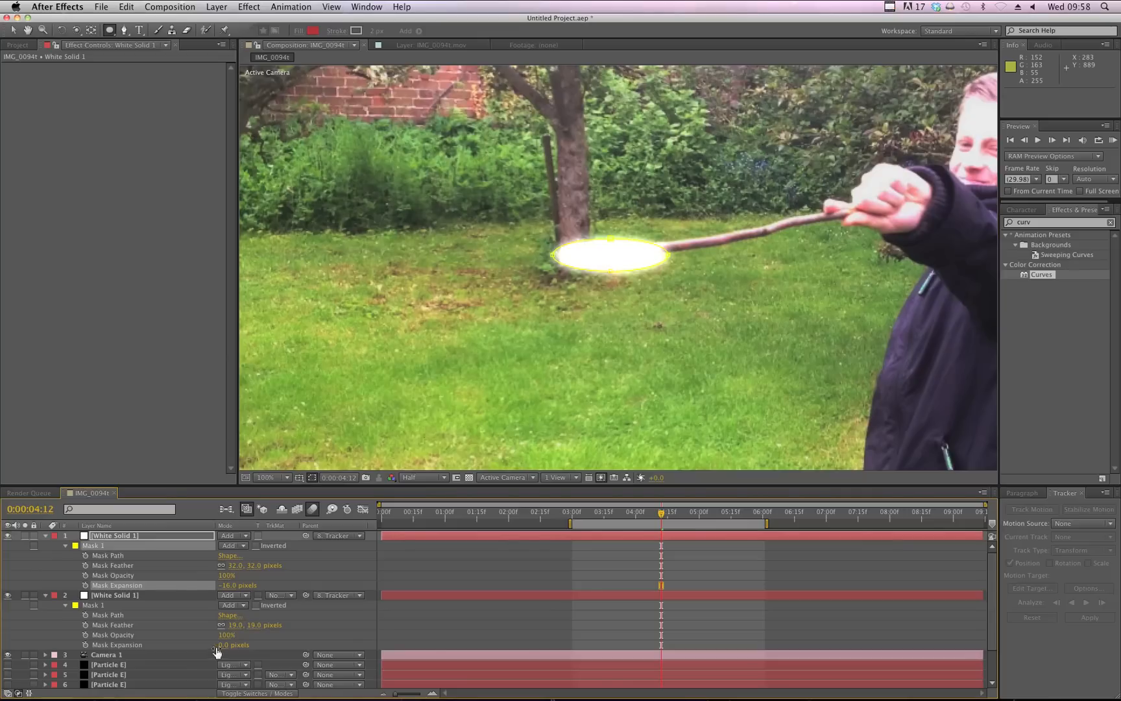
left_click_drag(221, 645, 207, 645)
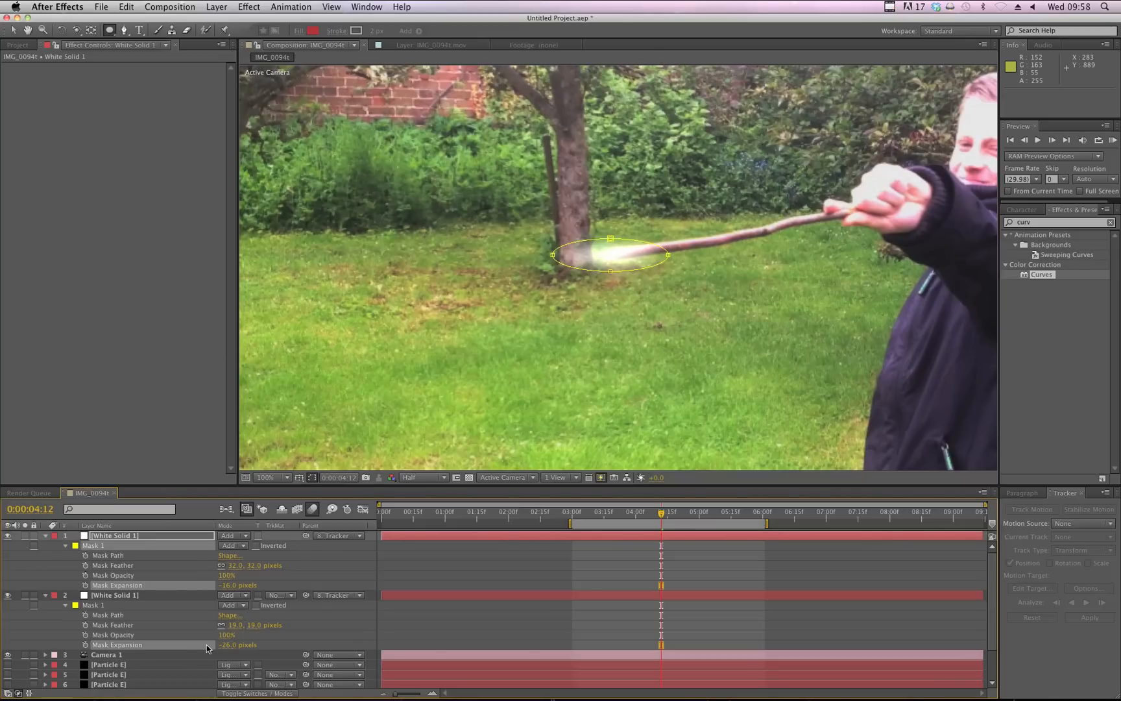
left_click(426, 569)
scroll(546, 360, "down", 1)
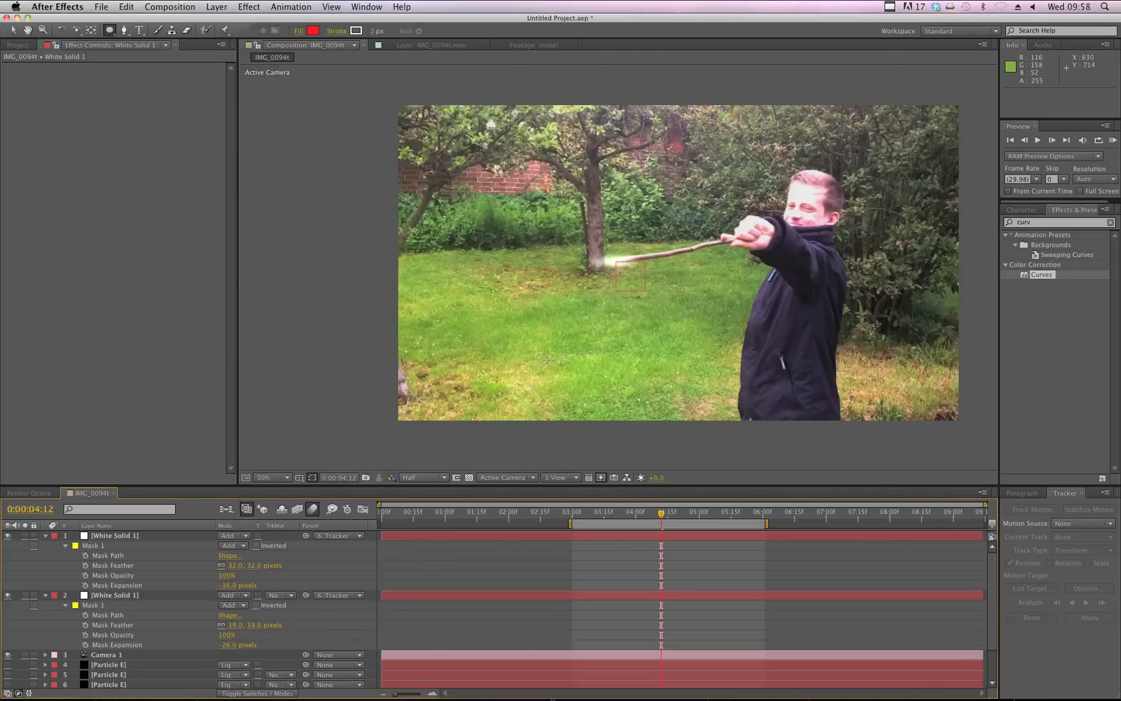
scroll(546, 360, "up", 1)
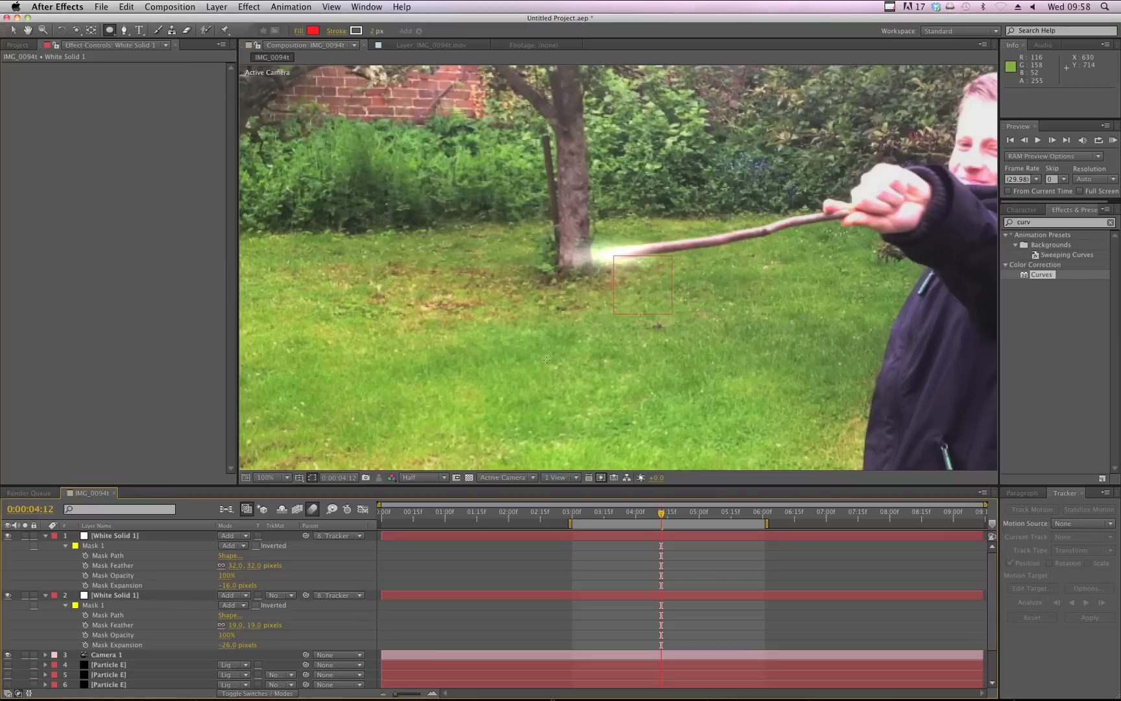
Recolour the lower white solid to a medium royal blue in its solid settings, creating a new solid for that layer
left_click(129, 596)
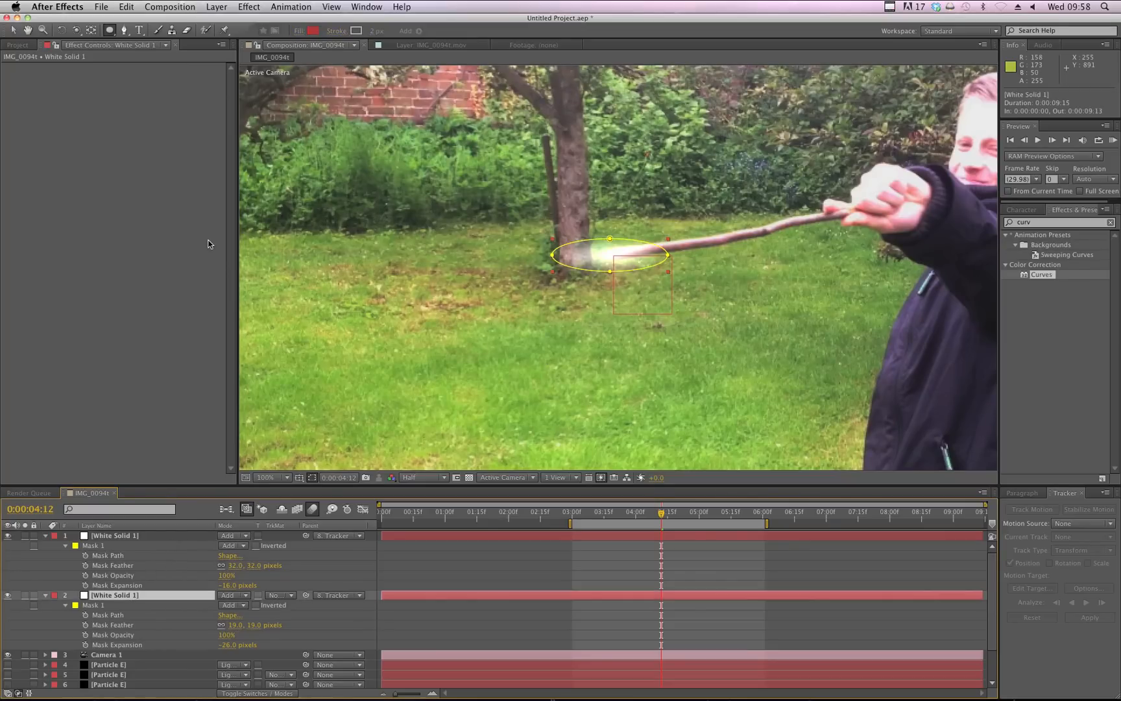
left_click(212, 7)
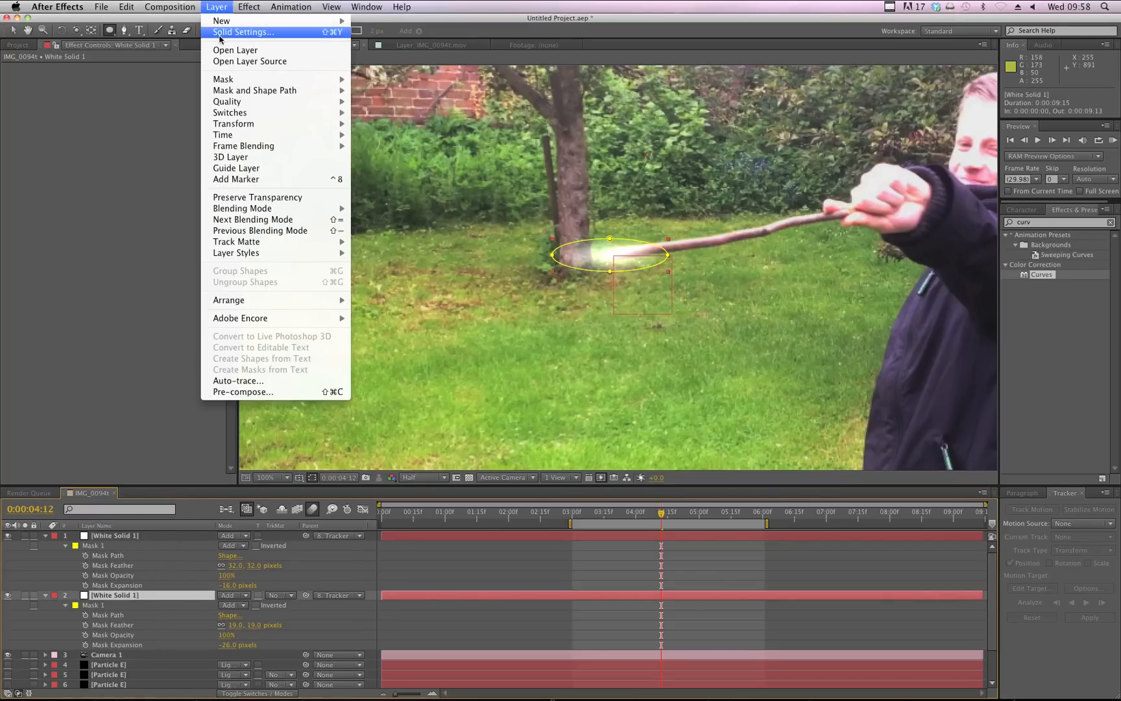
left_click(222, 34)
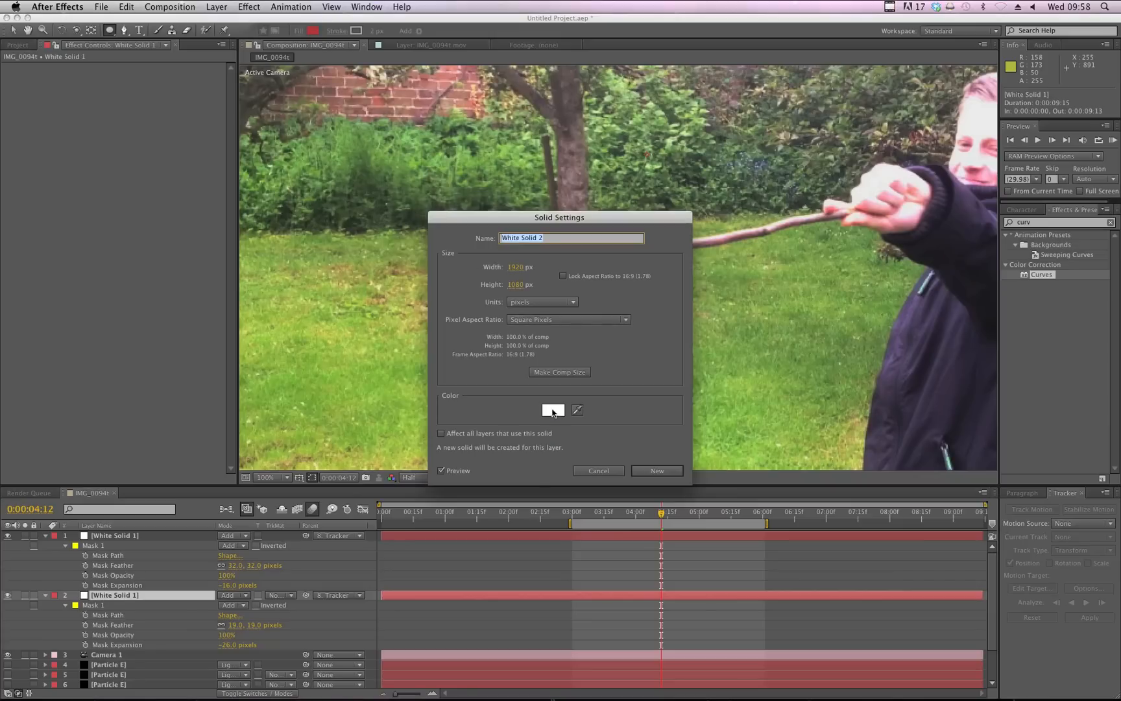
left_click(552, 400)
left_click_drag(585, 392, 585, 361)
left_click(513, 318)
left_click(677, 298)
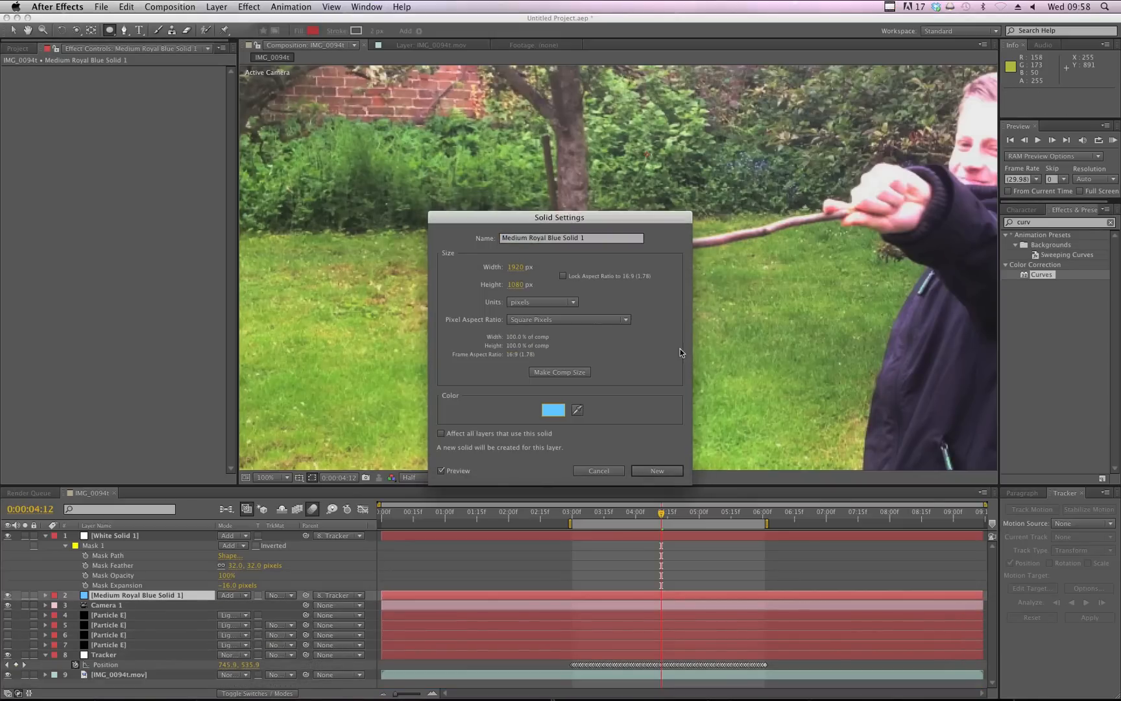
left_click(672, 468)
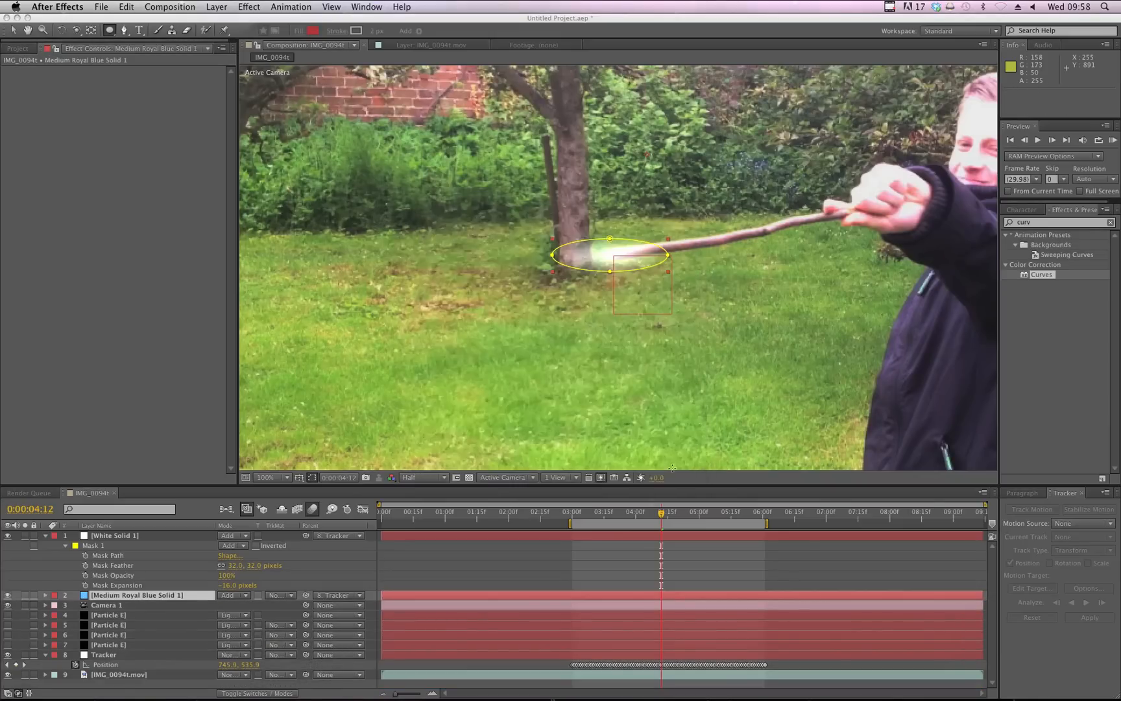
Change the remaining white solid's colour to light blue 4DCFFF in its solid settings
left_click(163, 535)
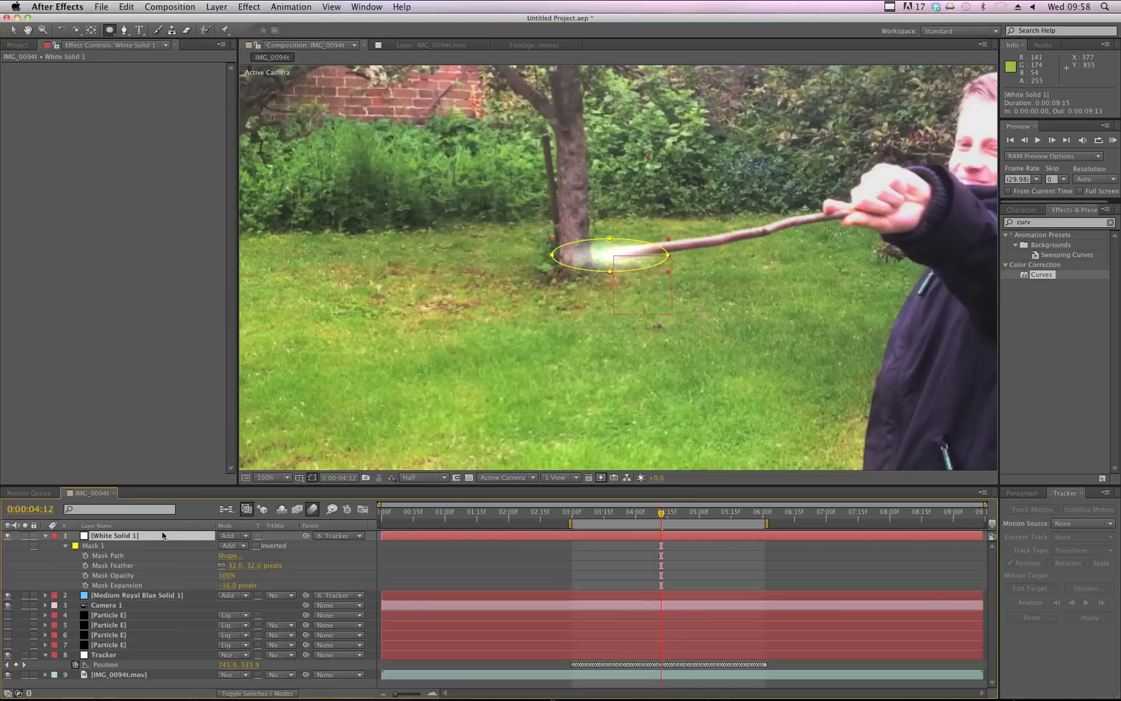
left_click(218, 6)
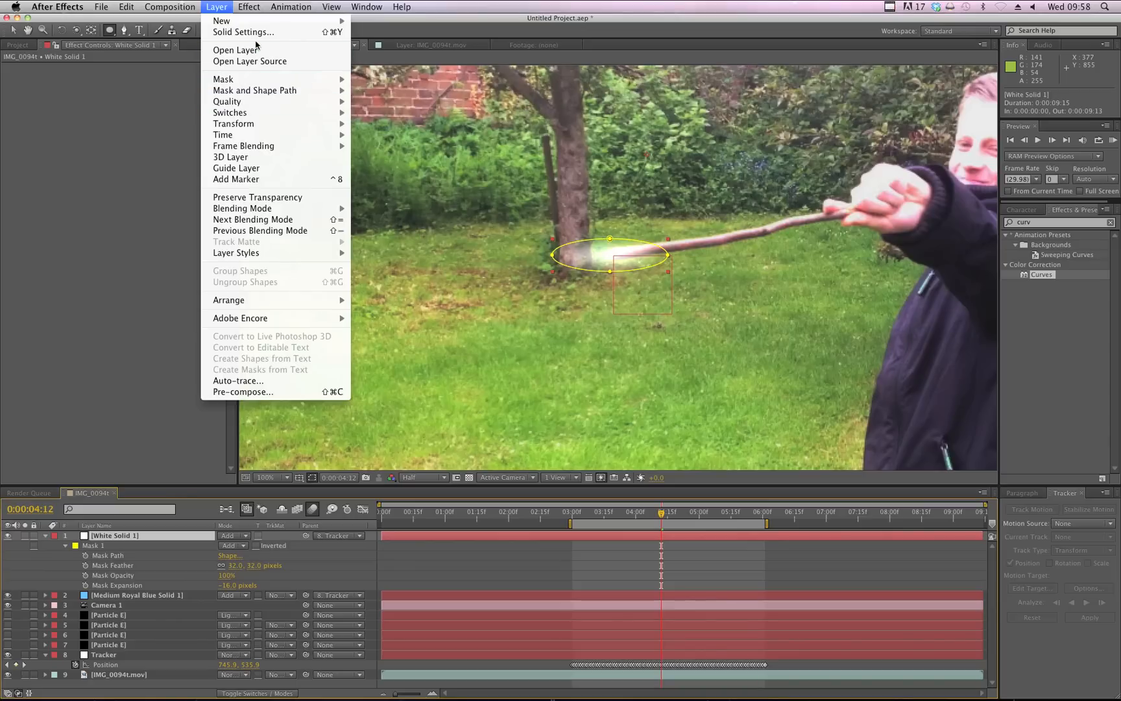
left_click(232, 33)
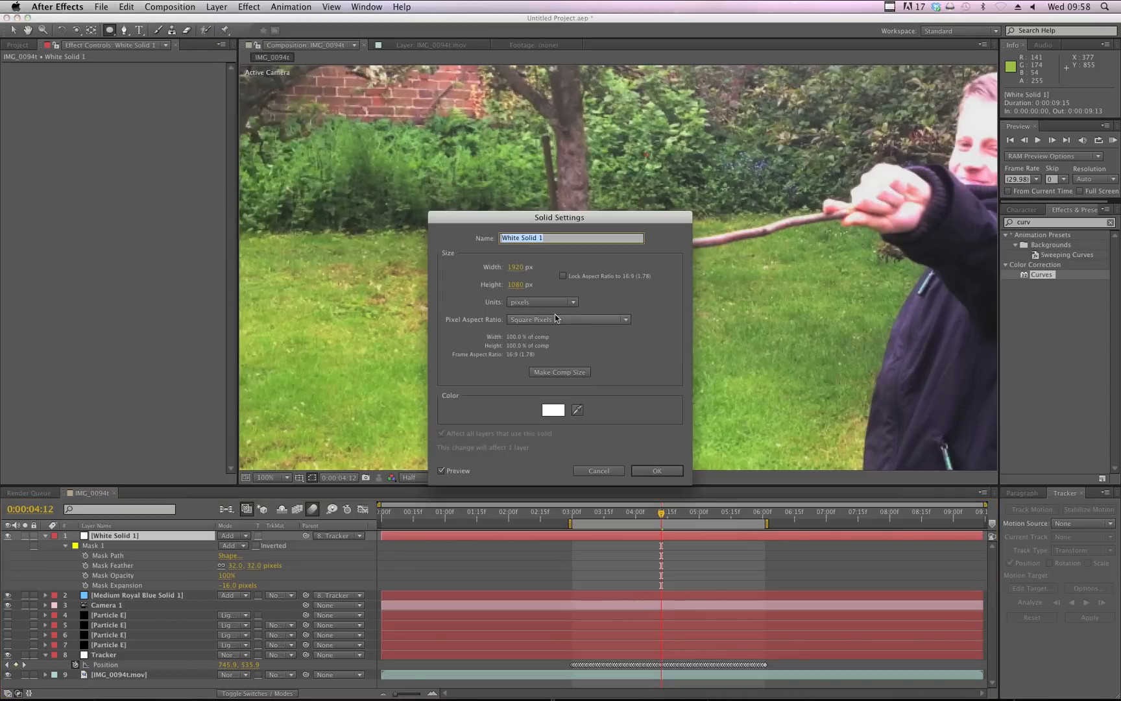
left_click(552, 408)
left_click_drag(586, 374, 587, 365)
left_click_drag(538, 303, 525, 276)
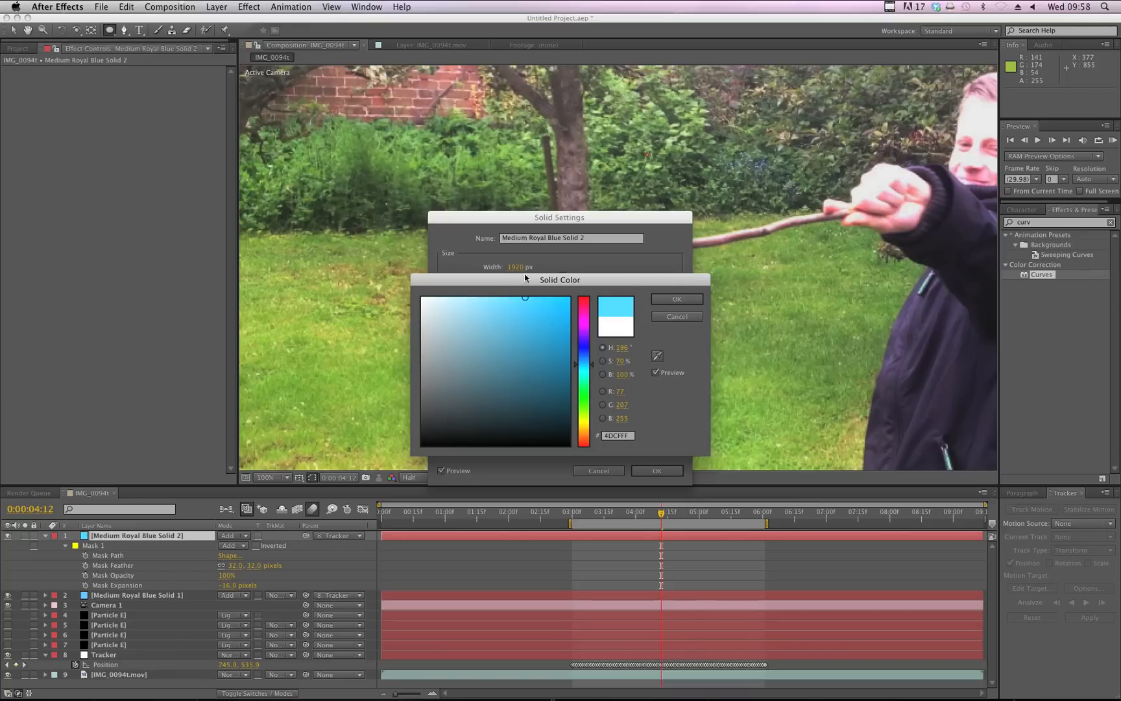
left_click(677, 299)
left_click(675, 470)
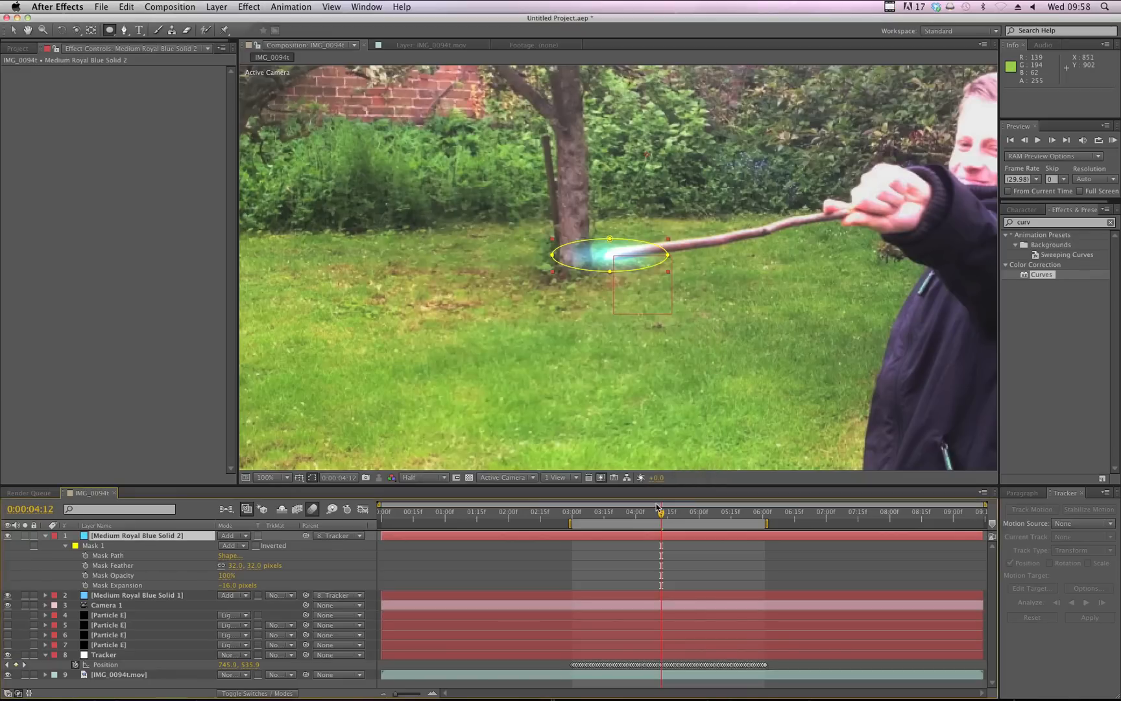
left_click(685, 560)
scroll(658, 282, "down", 1)
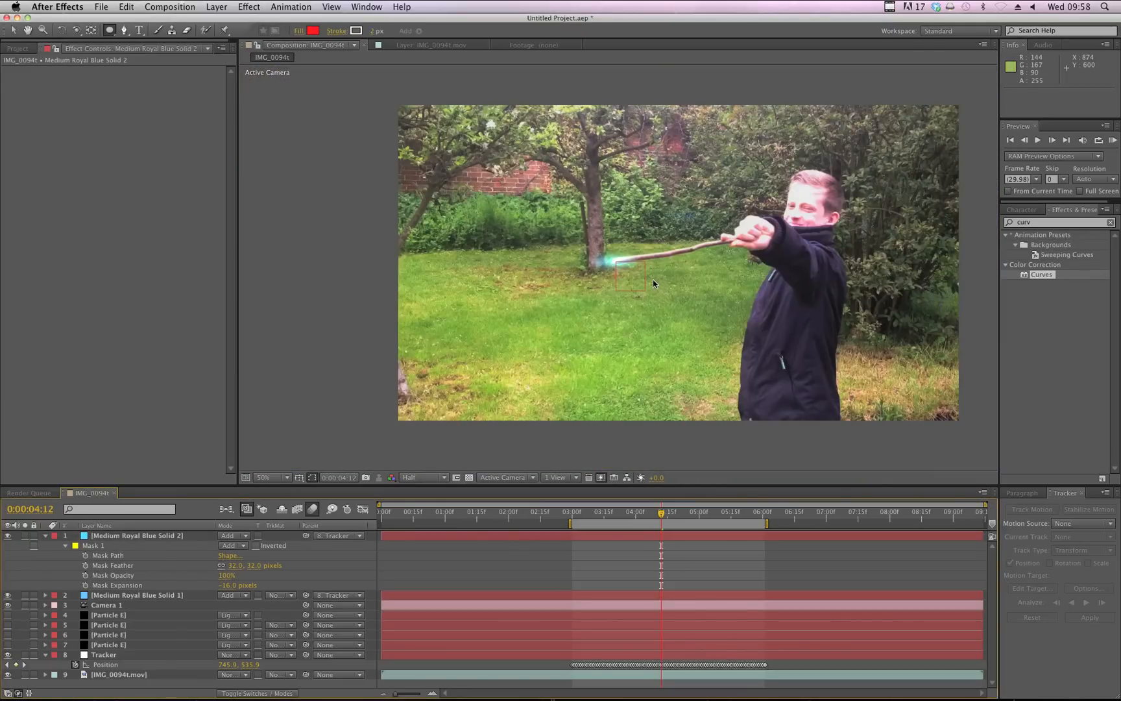
Switch to Finder and preview the selected HP HD reference movie in Capture Scratch, examining the glow at the wand tip
key("super+Tab")
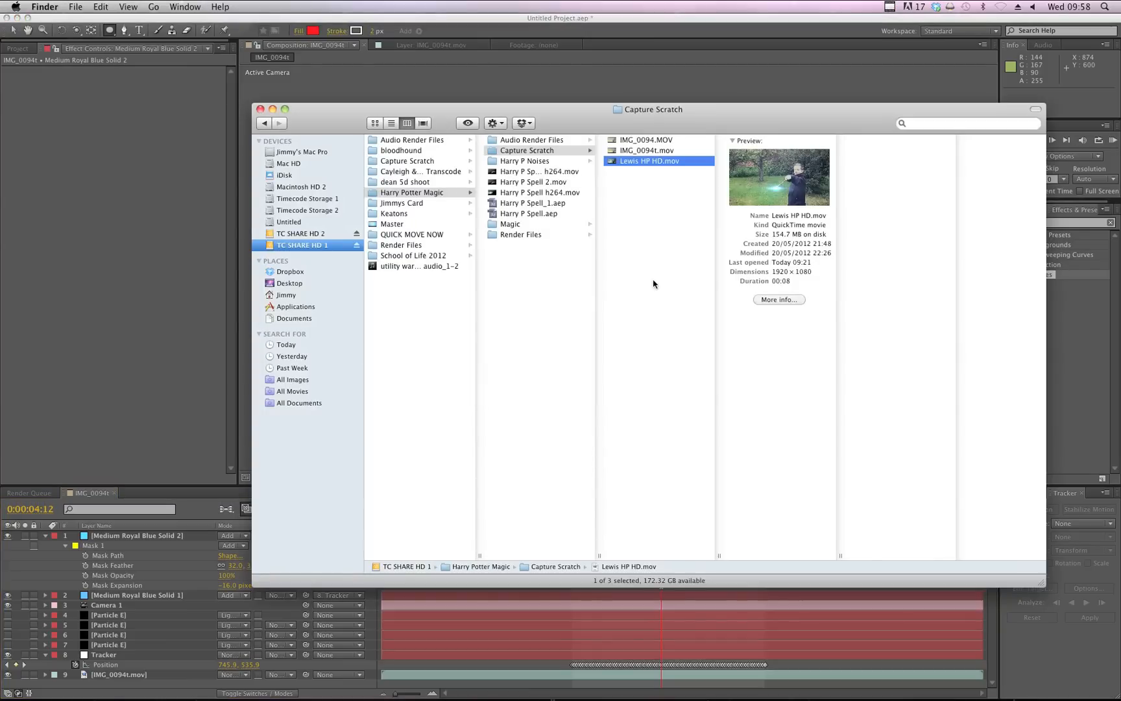
key("space")
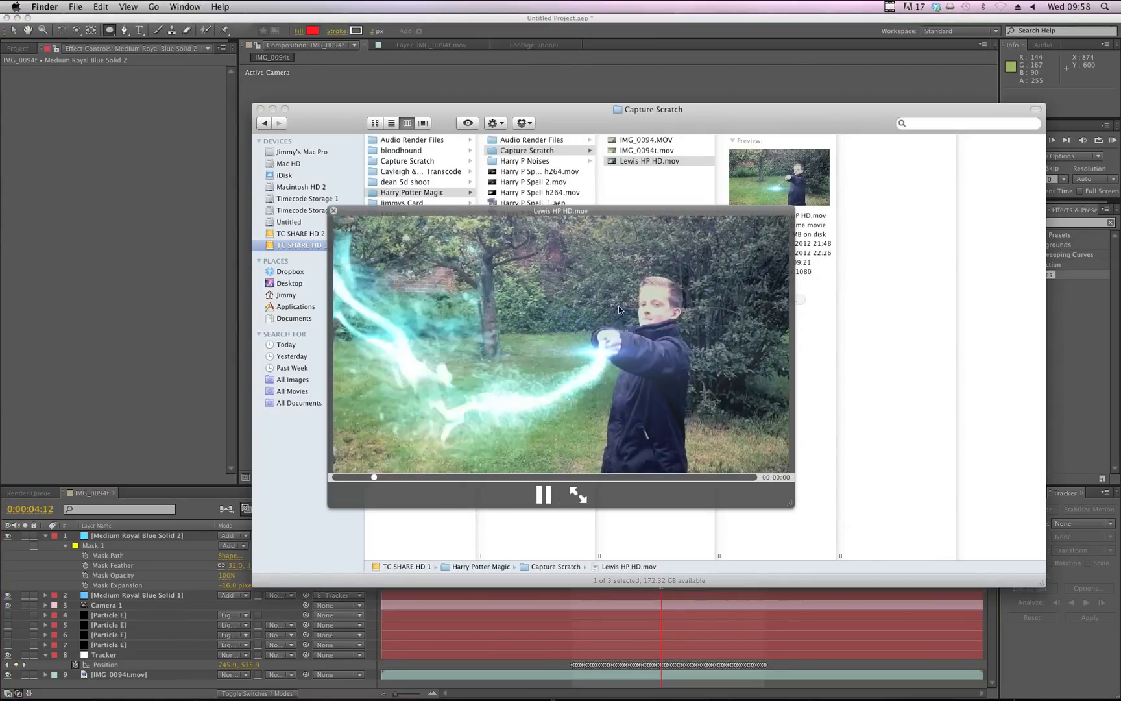
key("space")
key("space")
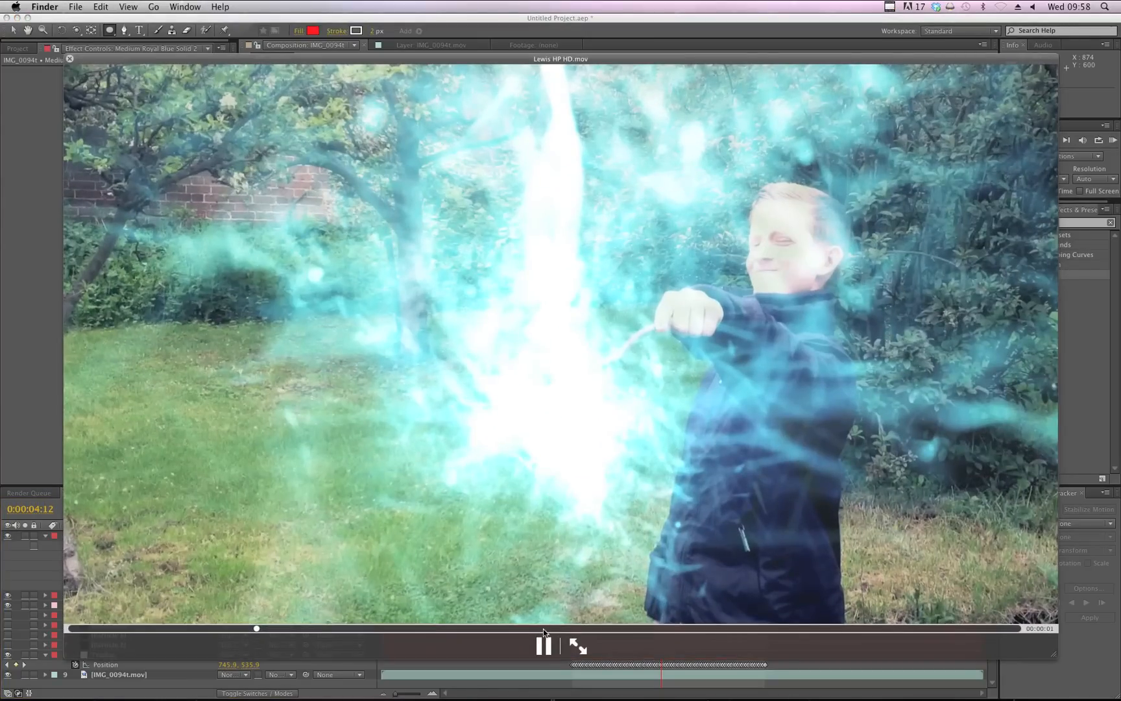
left_click(544, 645)
left_click_drag(263, 629, 156, 630)
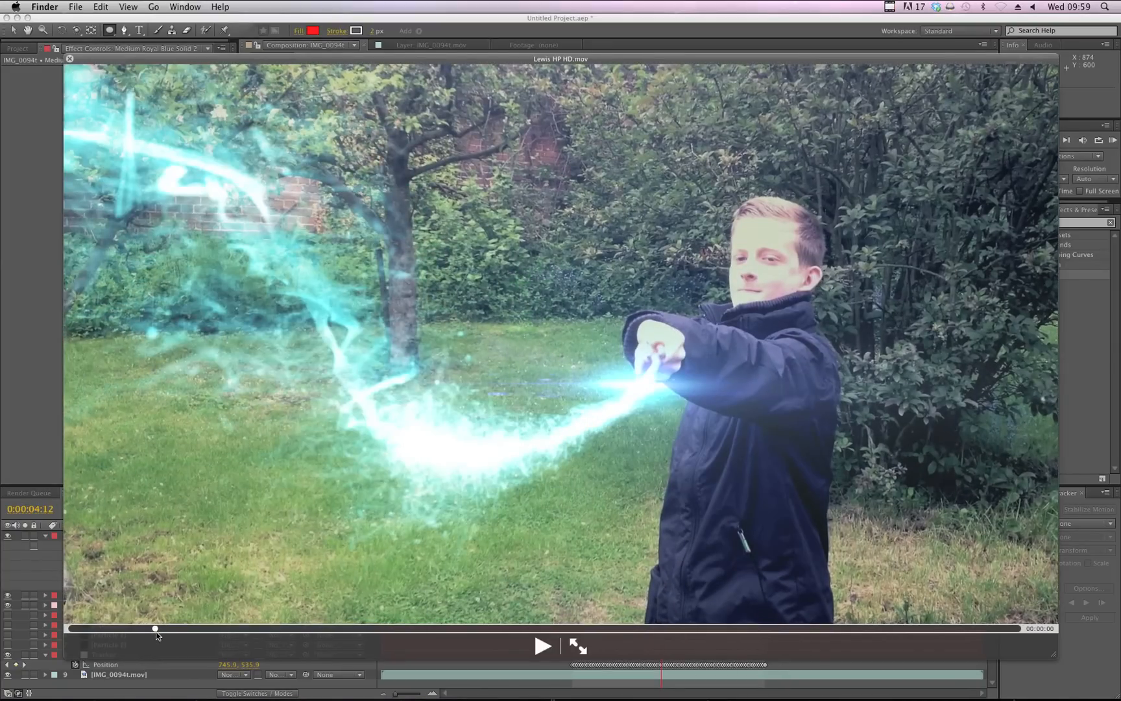
key("space")
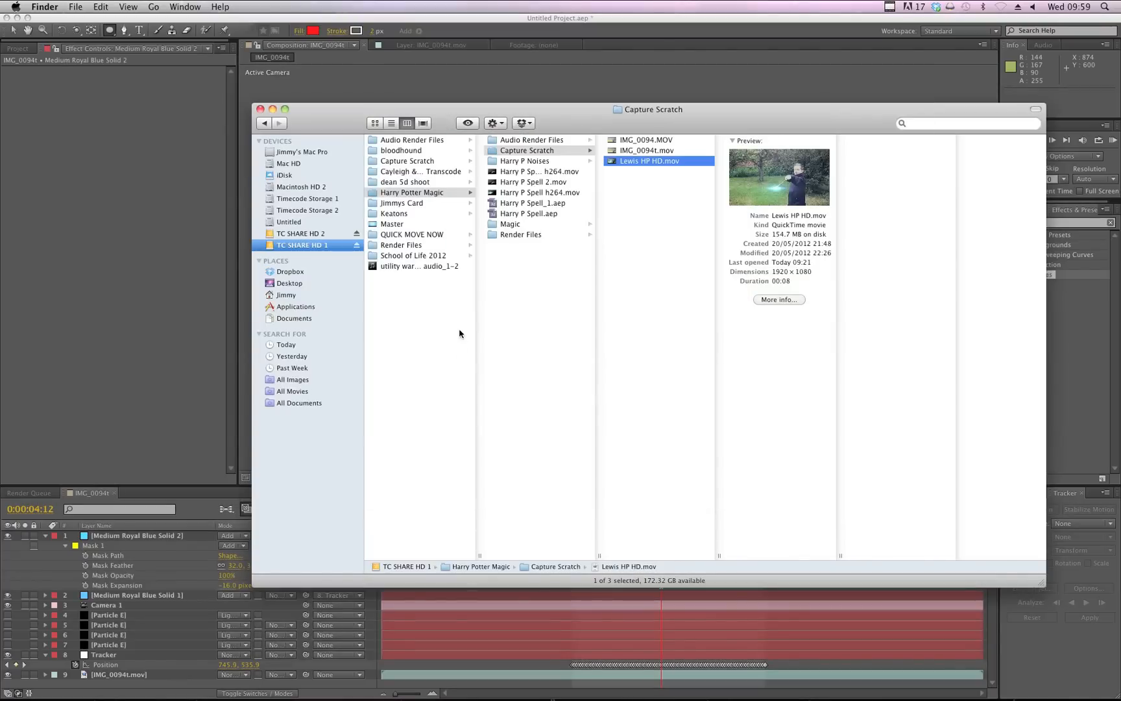
Switch back to After Effects, set the composition preview to full resolution at 50% zoom, and make the four Particle E layers visible again
key("super+Tab")
key("period")
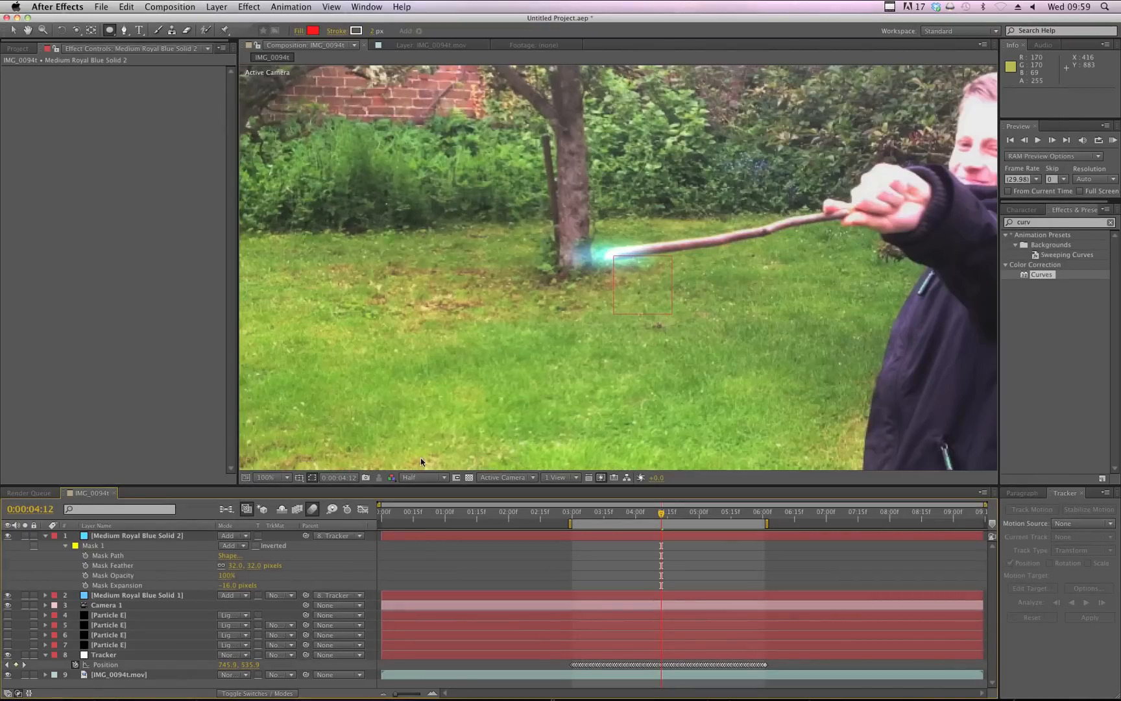
key("comma")
key("period")
left_click(432, 481)
left_click(433, 510)
key("comma")
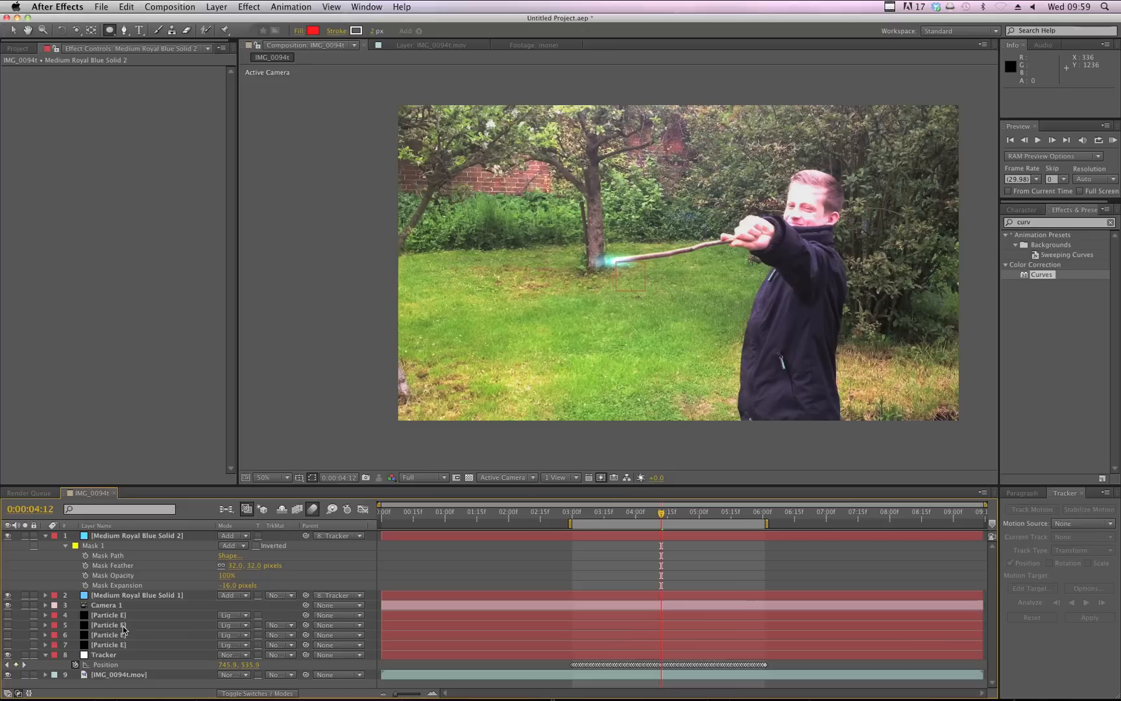
left_click_drag(7, 617, 7, 646)
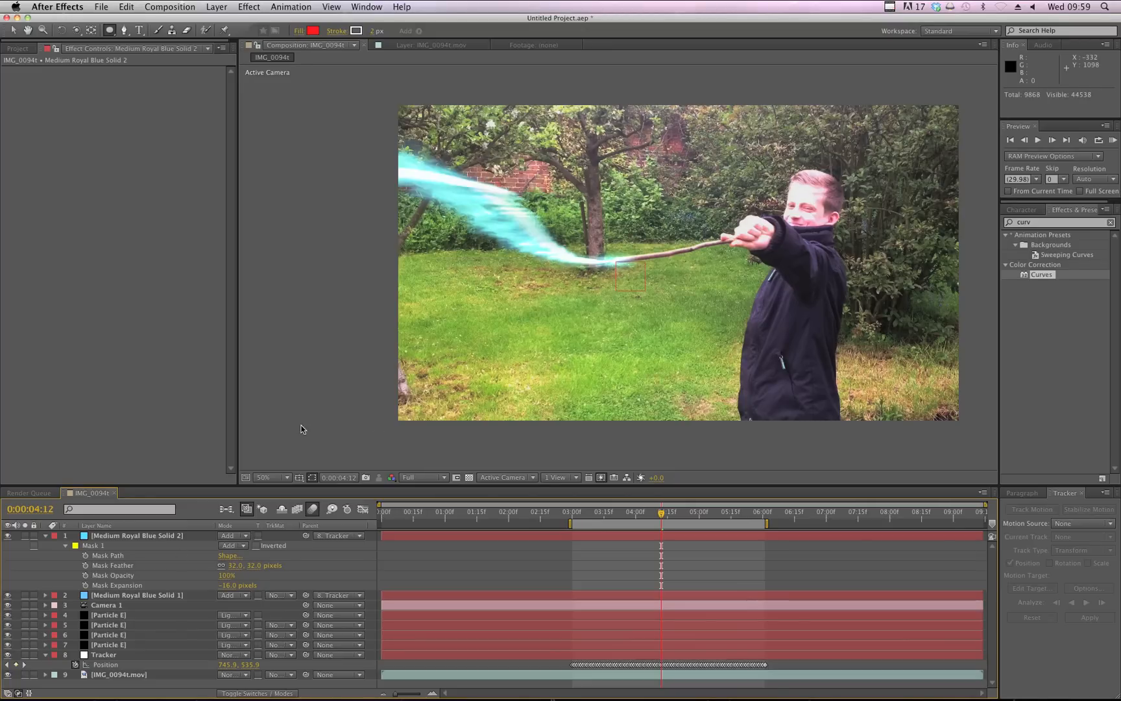
Reveal the mask properties of both blue solids and set the mask expansion of Medium Royal Blue Solid 2 to -7 pixels
key("v")
left_click(158, 538)
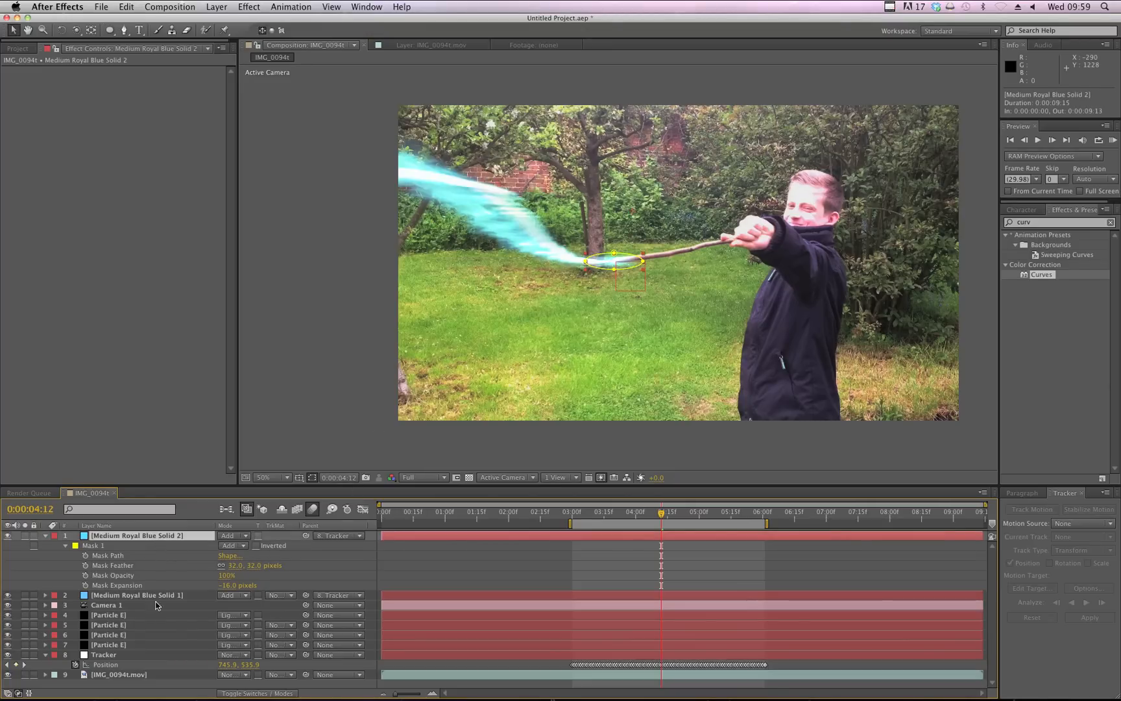
left_click(155, 595, "shift")
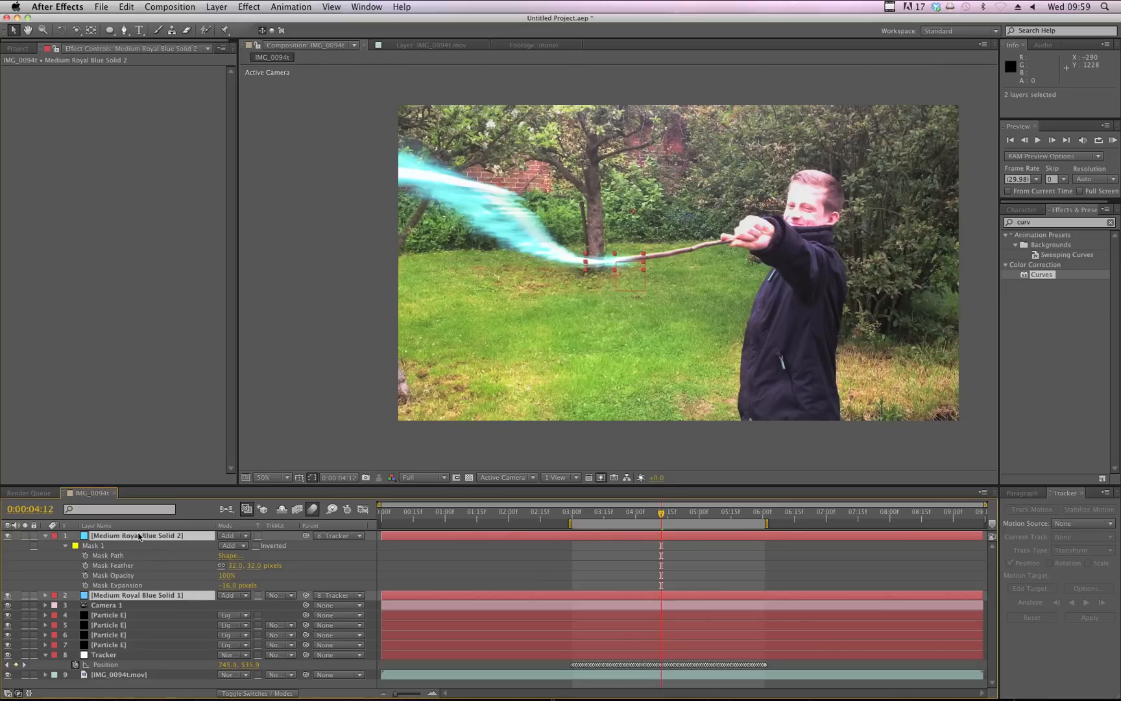
key("m")
key("m")
left_click(308, 581)
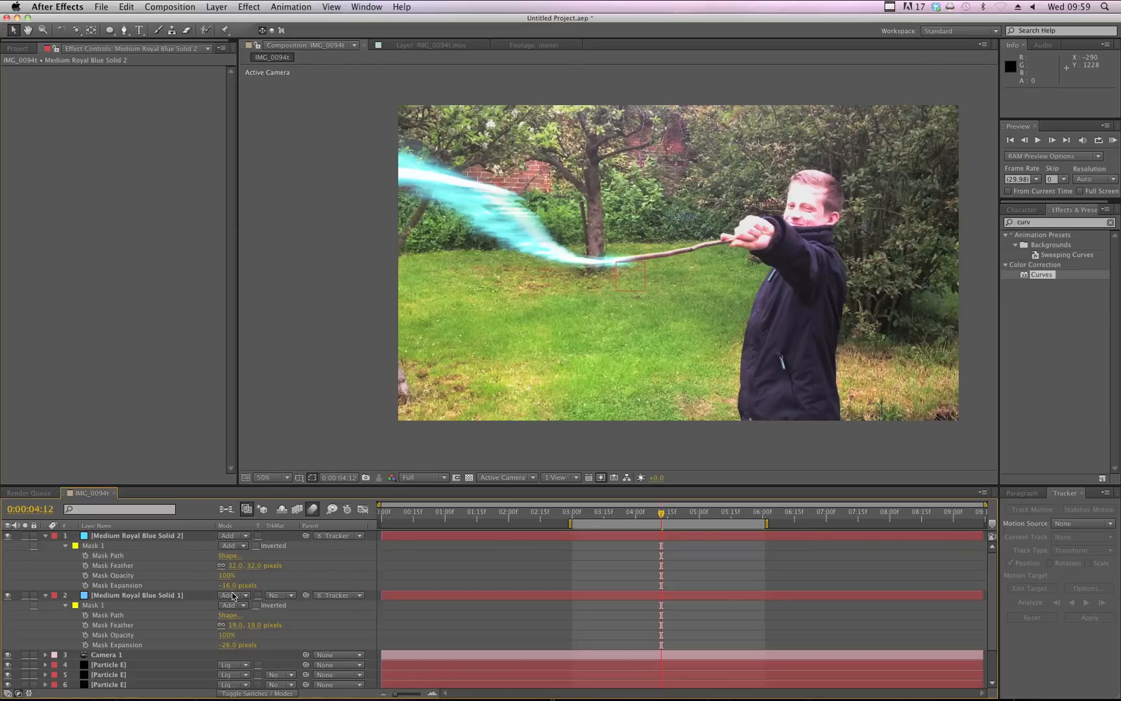
left_click_drag(228, 585, 236, 586)
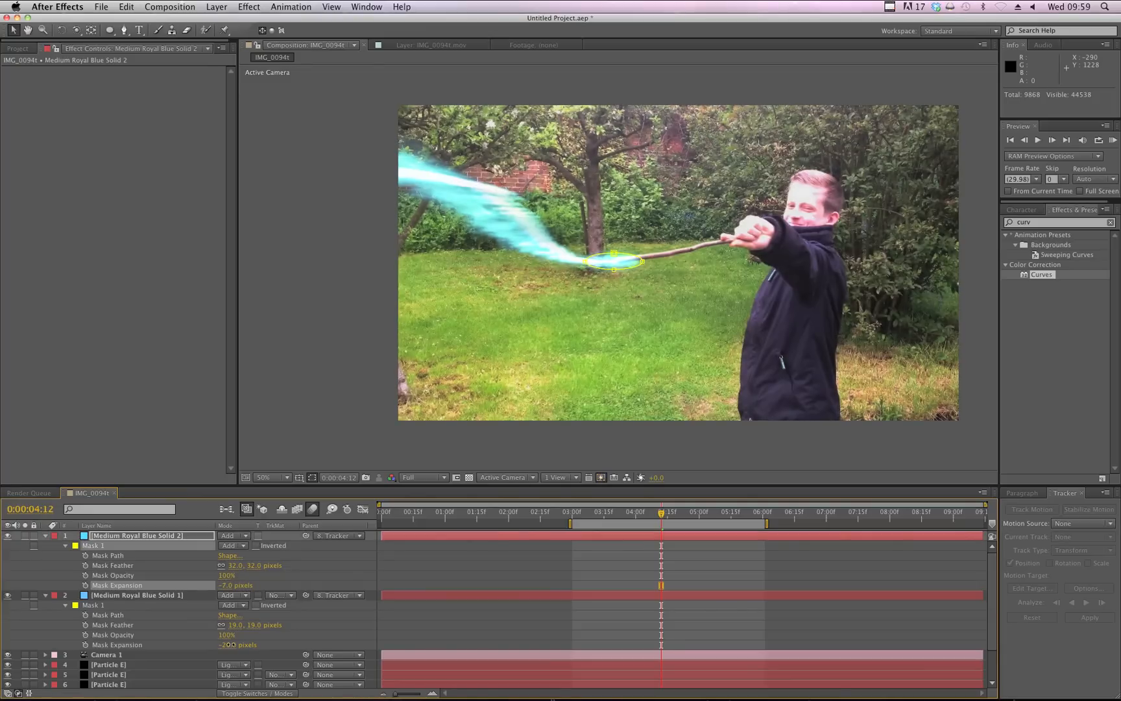
Try a mask expansion of -15 pixels on Medium Royal Blue Solid 1, preview it, and undo that change
left_click_drag(231, 645, 237, 644)
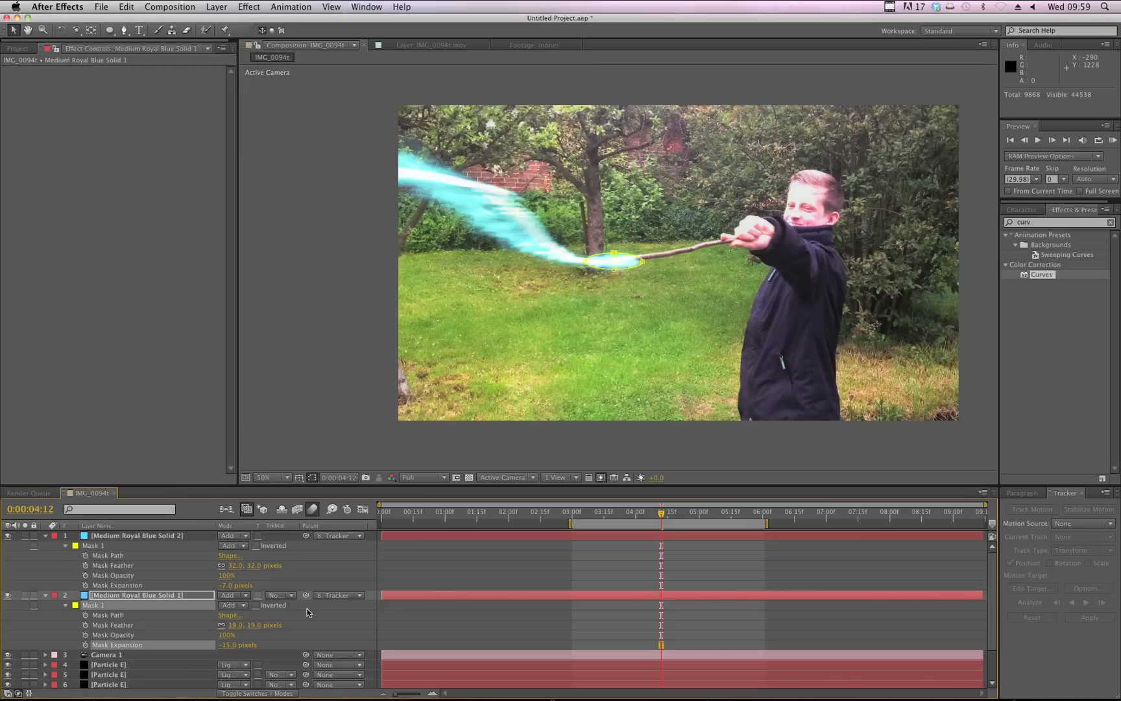
left_click(329, 610)
left_click(459, 609)
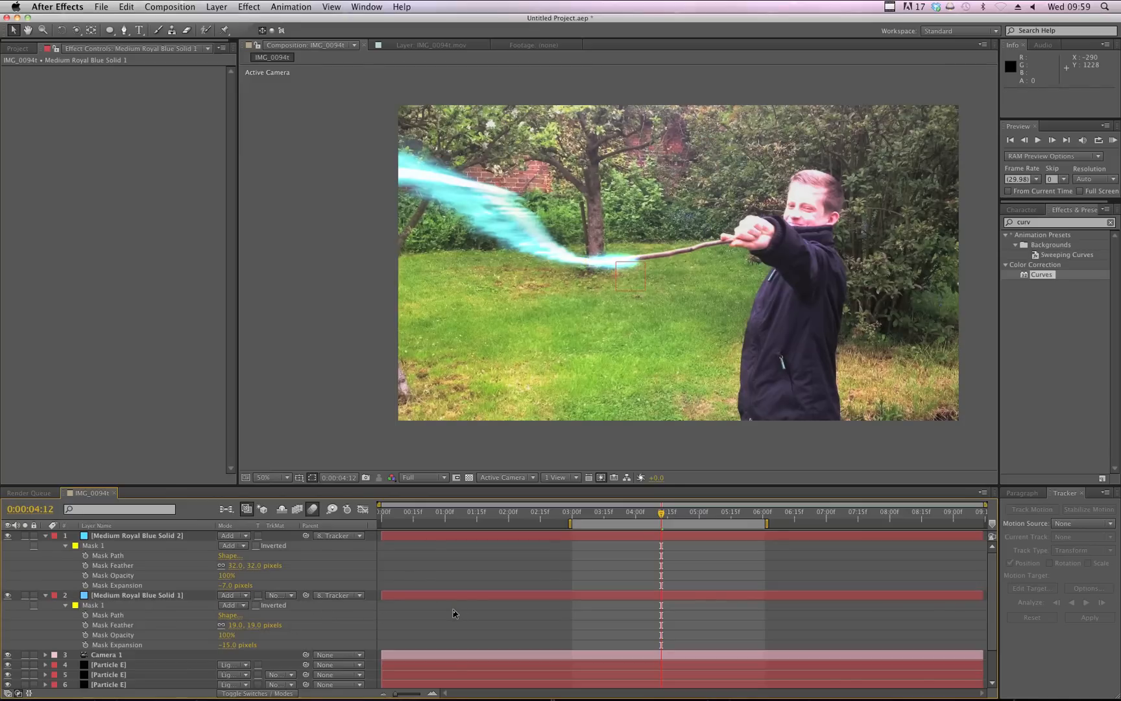
key("KP_0")
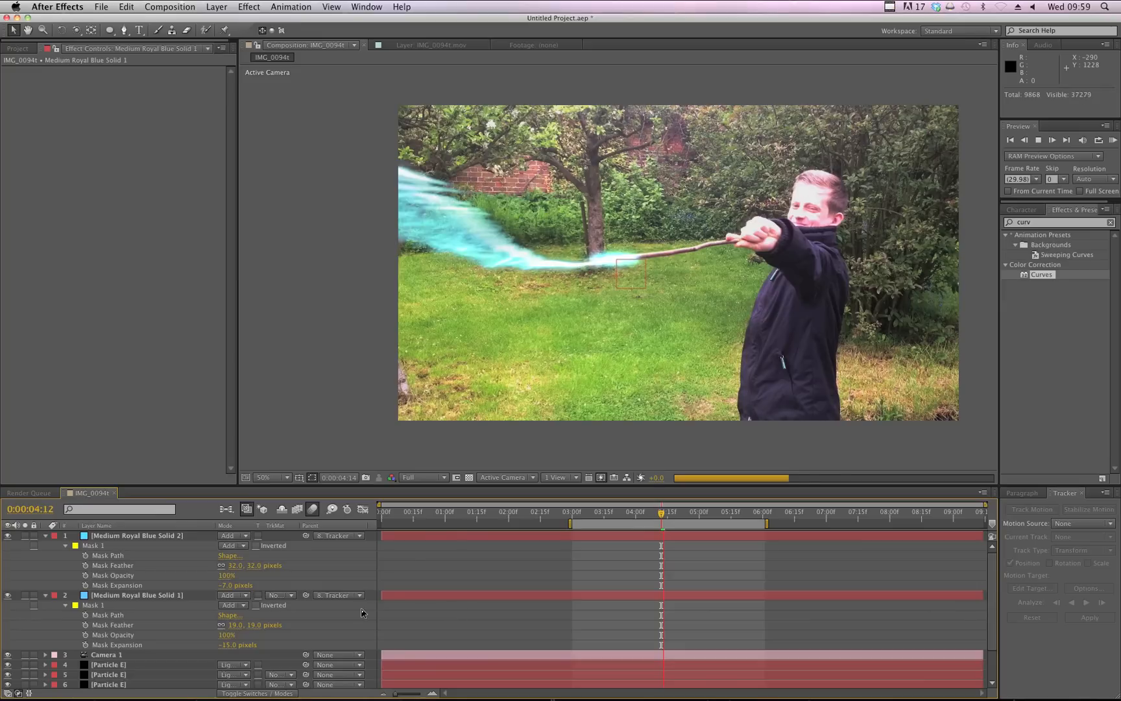
key("space")
key("super+z")
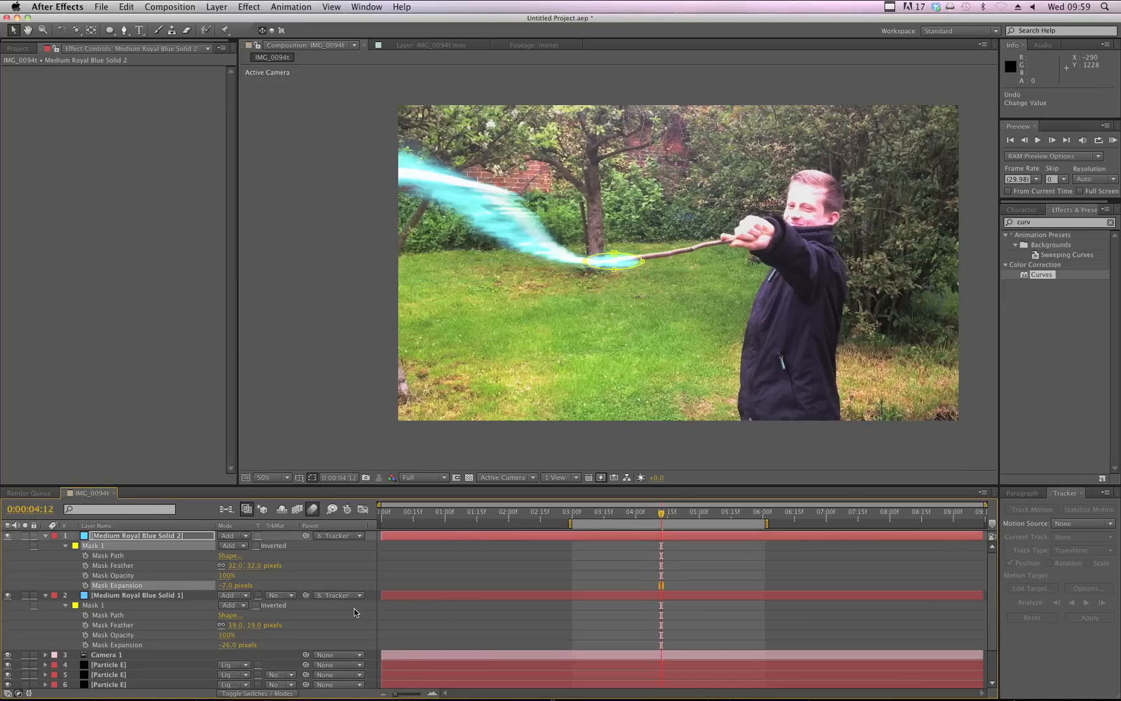
Preview the composite and scrub between about 3:19 and 4:17 to examine the beam together with the wand-tip glow
left_click(446, 573)
key("space")
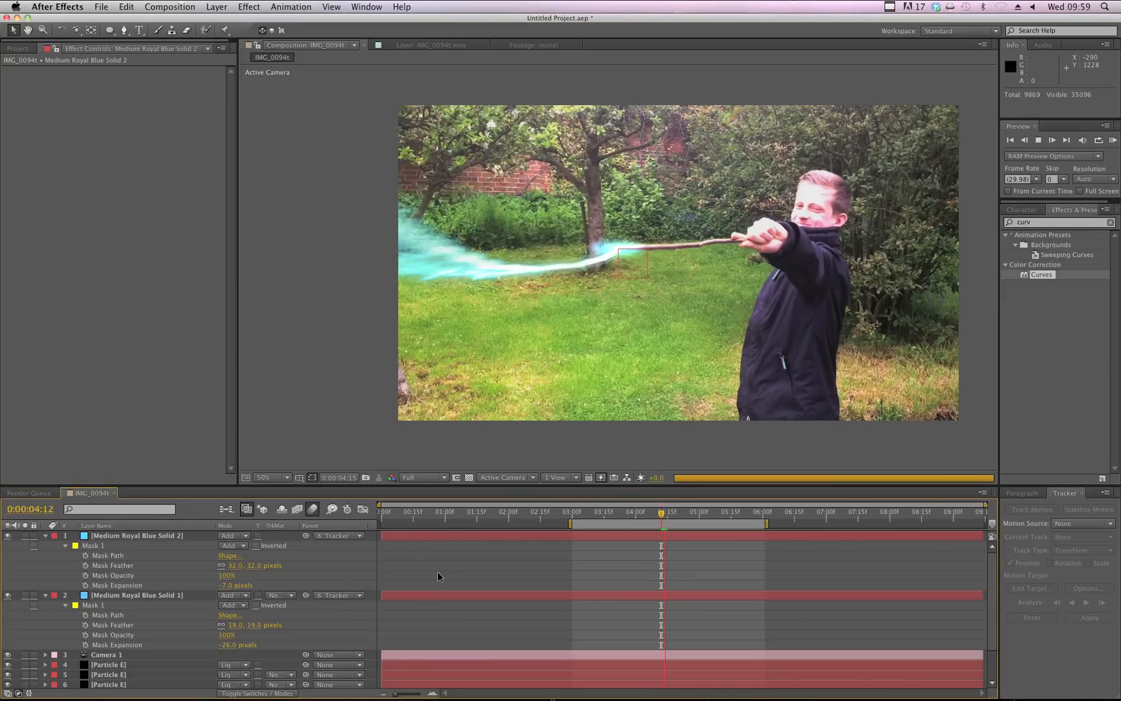
key("space")
key("space")
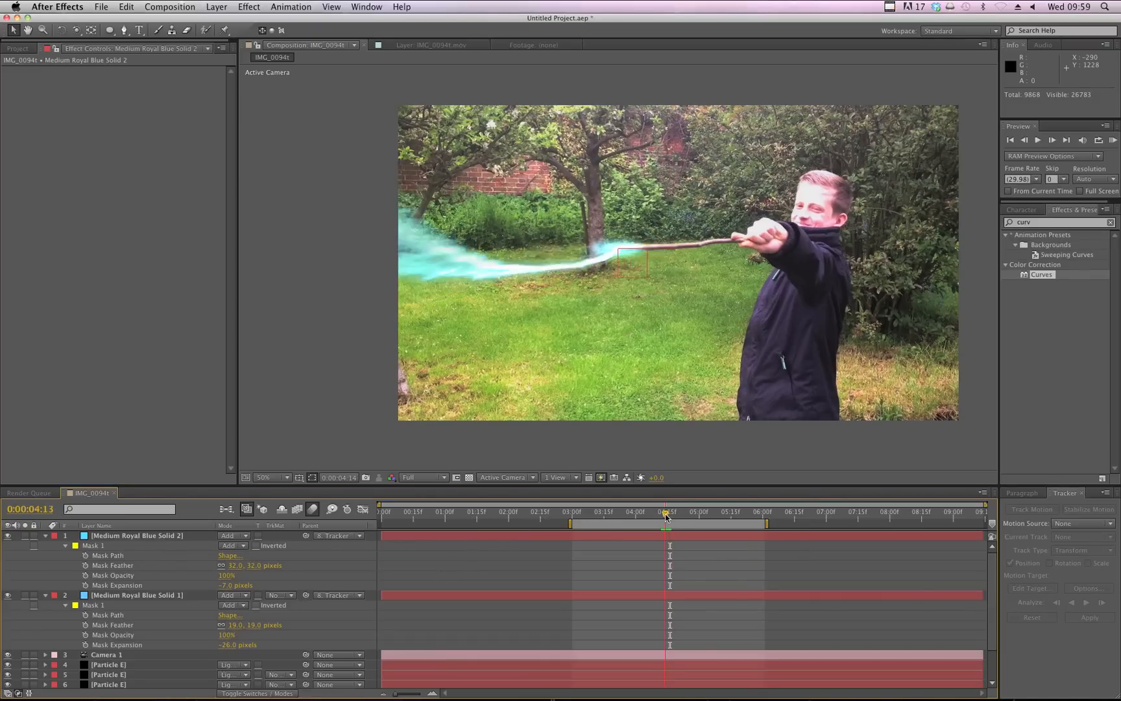
left_click_drag(664, 517, 614, 516)
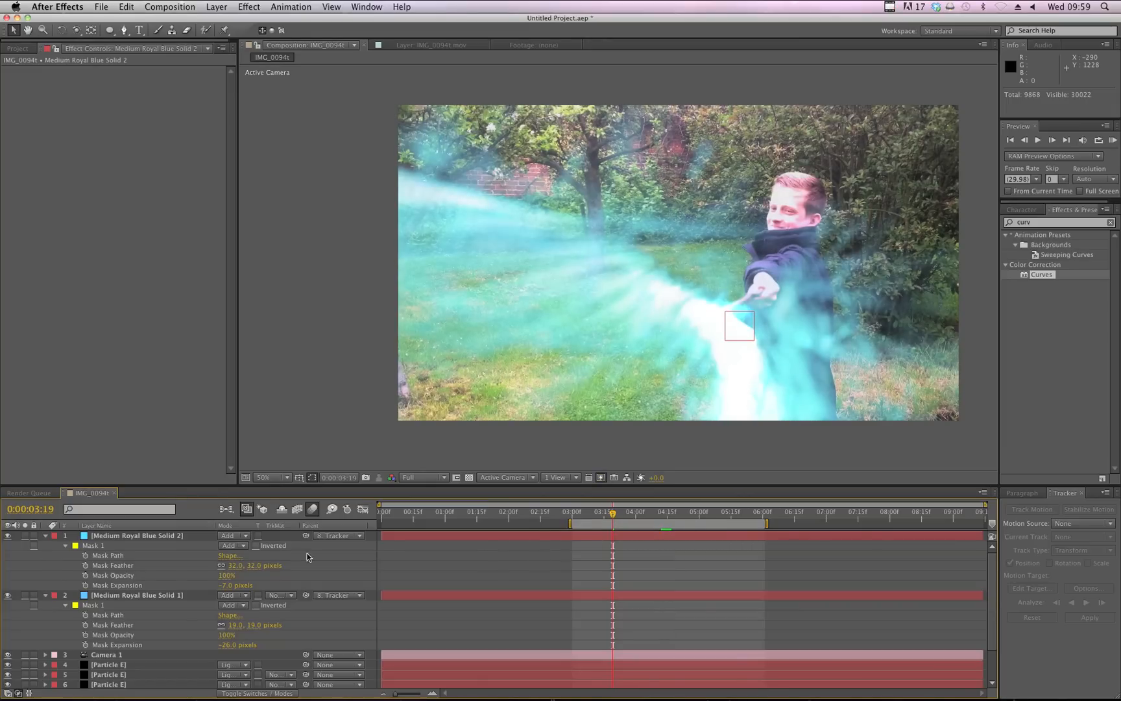
left_click_drag(610, 517, 672, 516)
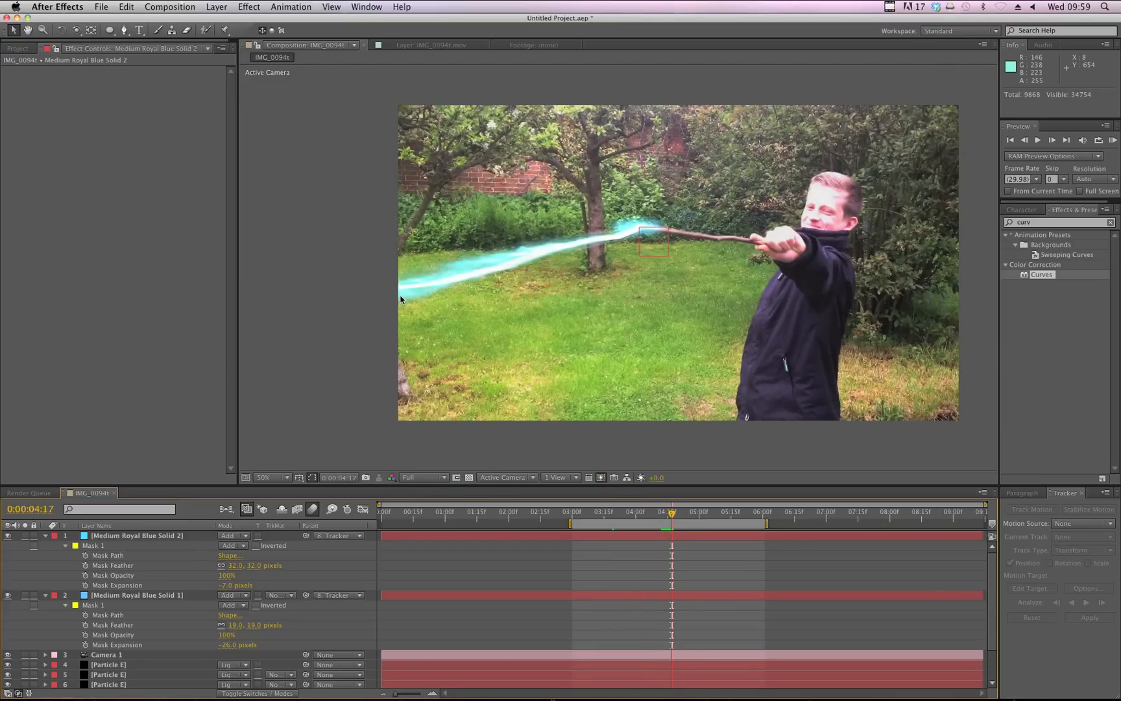
View the scene from Custom View 1 with Camera 1 selected, examining the camera's placement relative to the particle beam
left_click(121, 656)
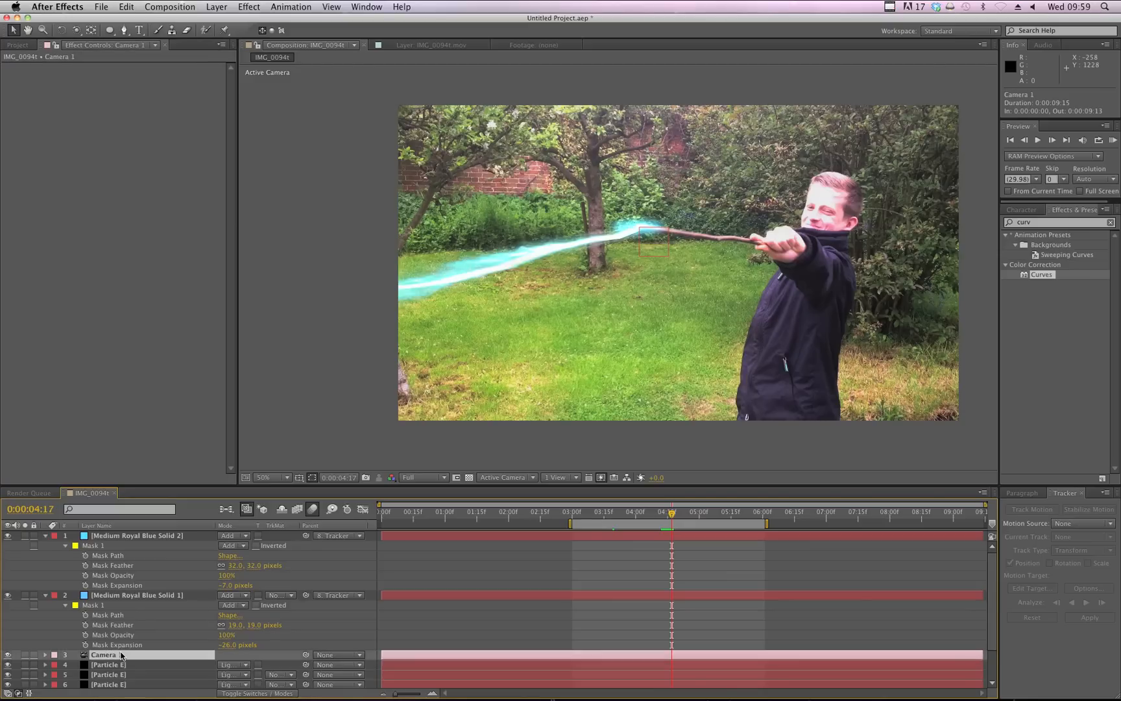
left_click(77, 31)
left_click_drag(658, 298, 614, 286)
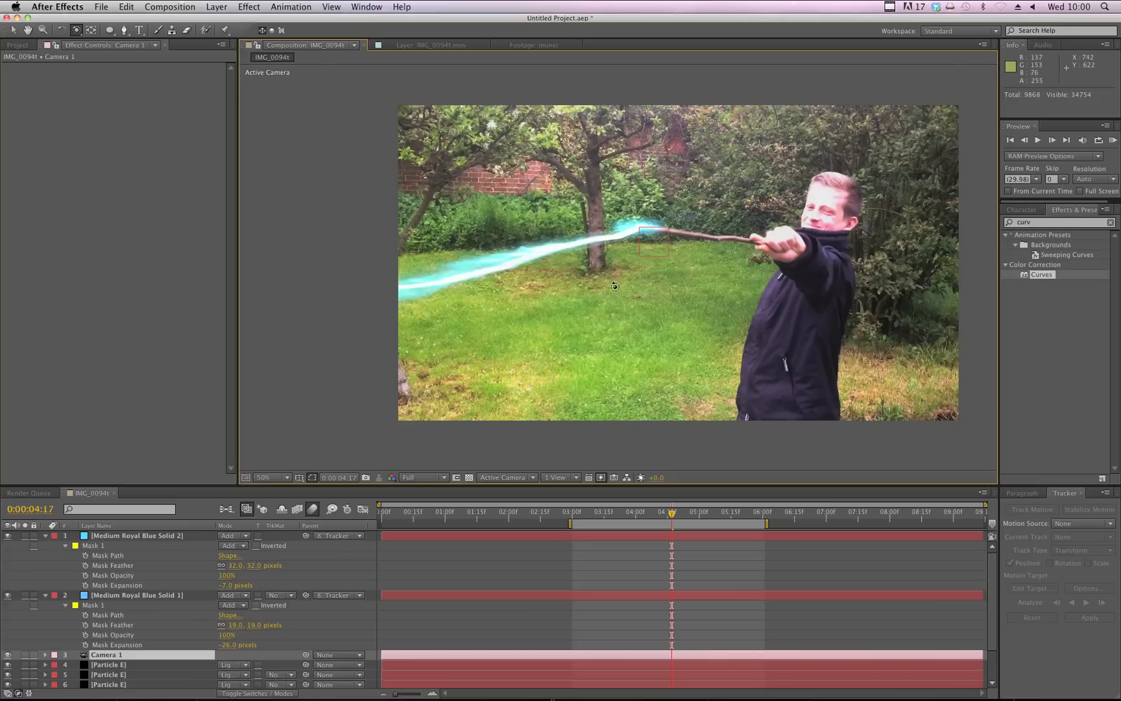
left_click(505, 478)
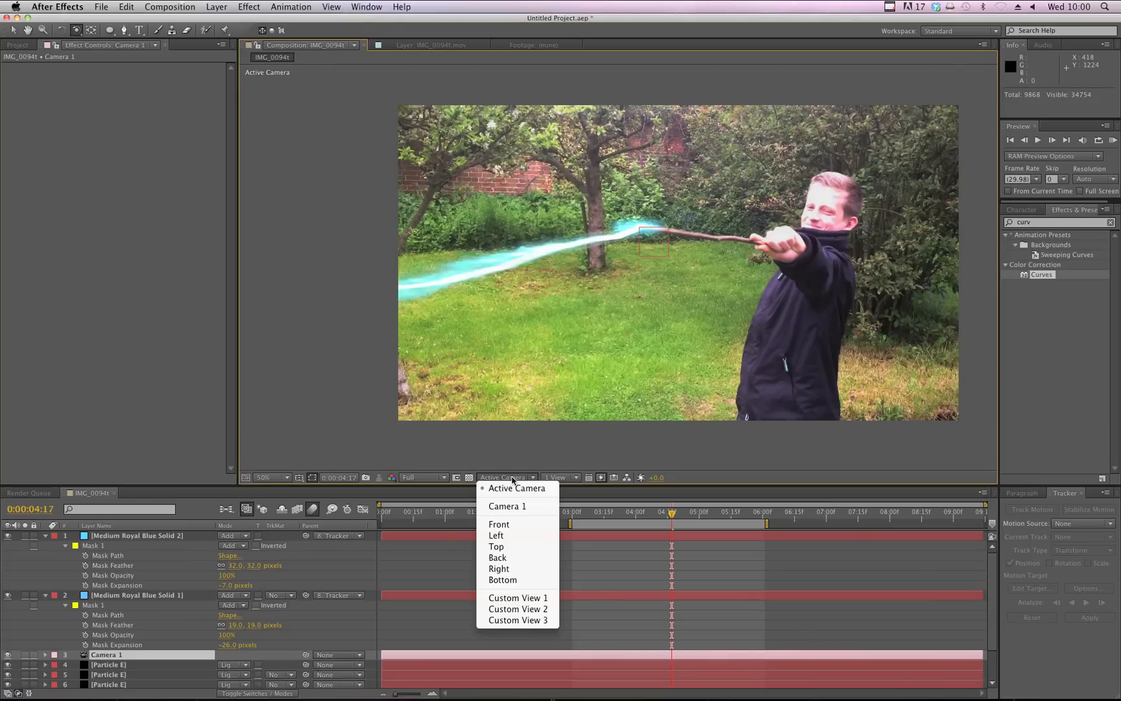
left_click(529, 599)
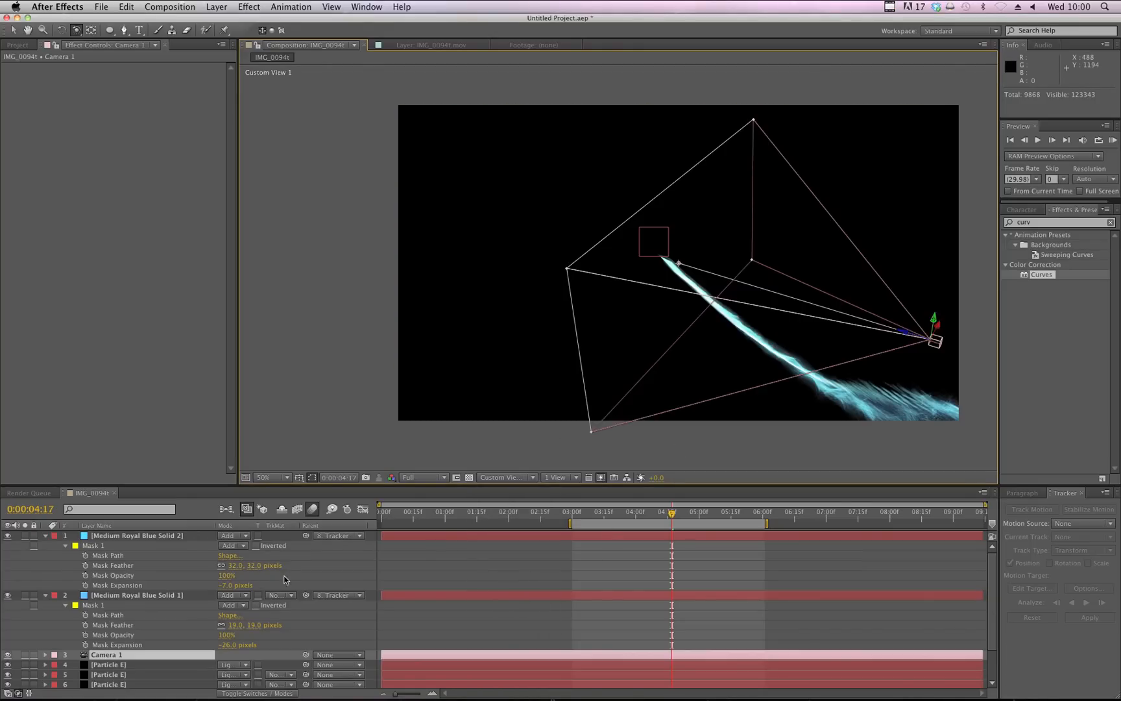
left_click(350, 570)
key("v")
left_click(936, 342)
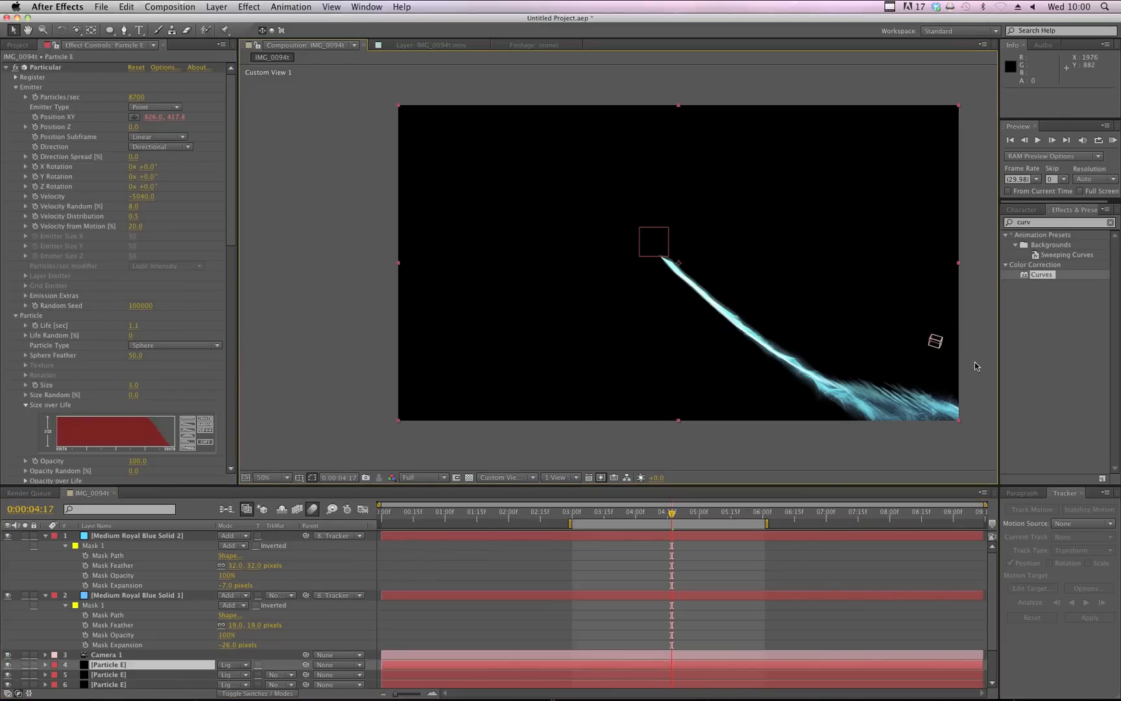
left_click(936, 344)
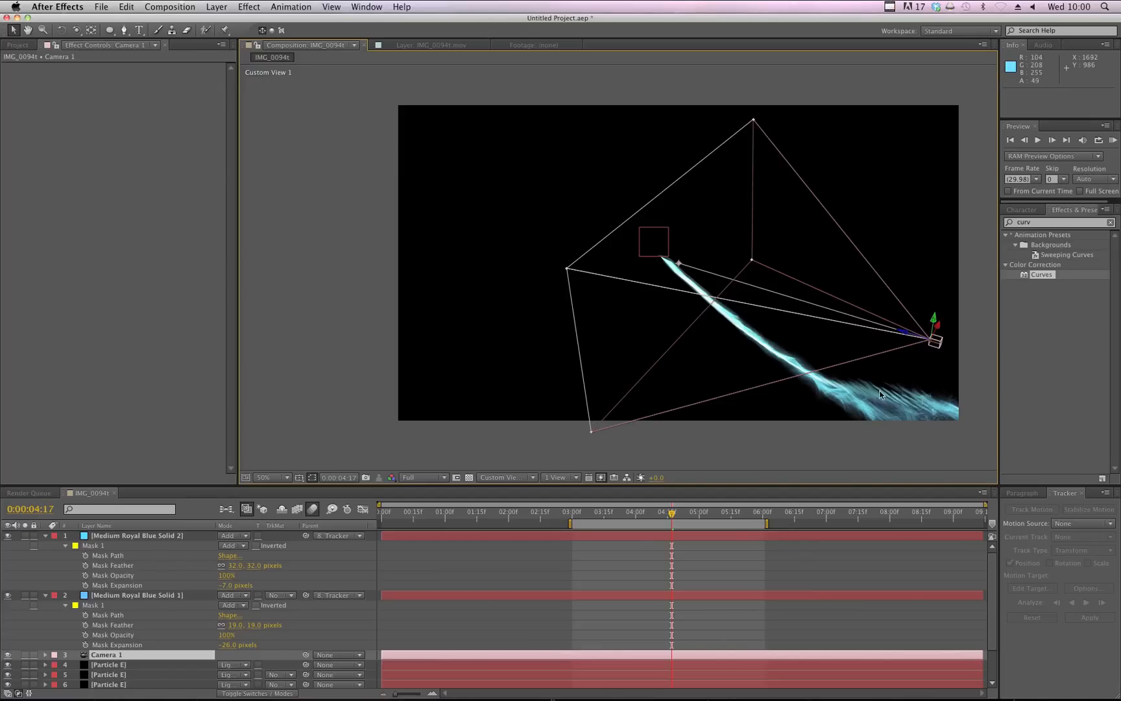
left_click_drag(561, 347, 539, 324)
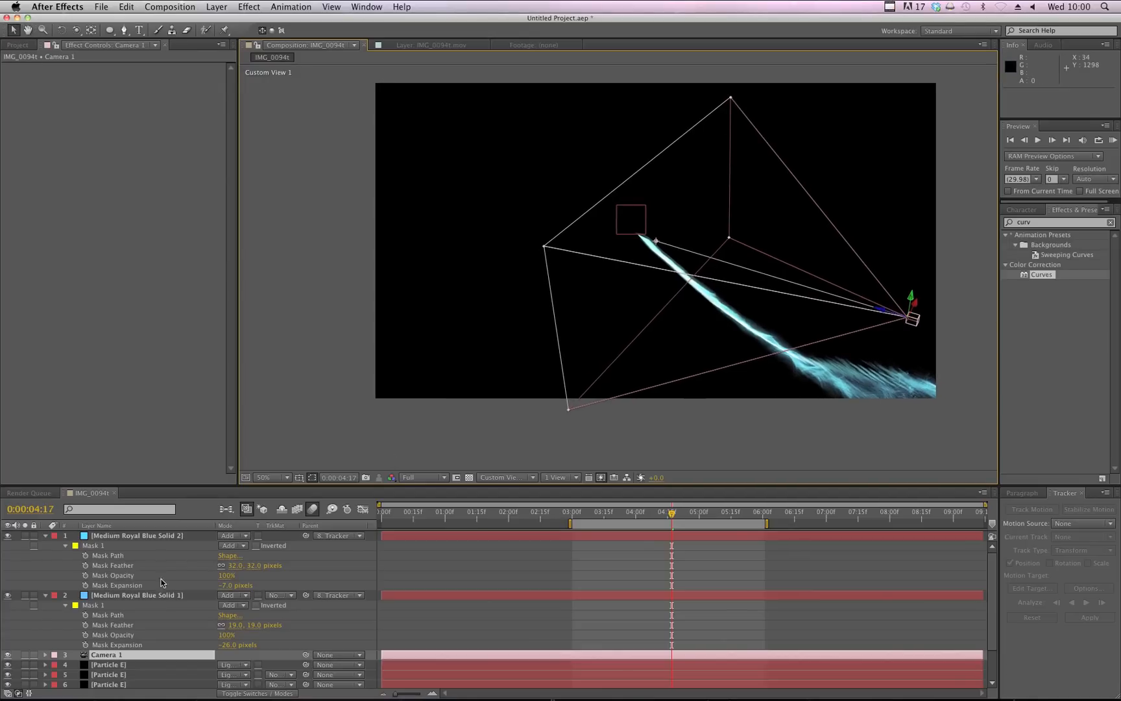
Make the IMG_0094t.mov footage a 3D layer and select Camera 1 to compare the footage plane, camera and beam in space
scroll(48, 618, "down", 2)
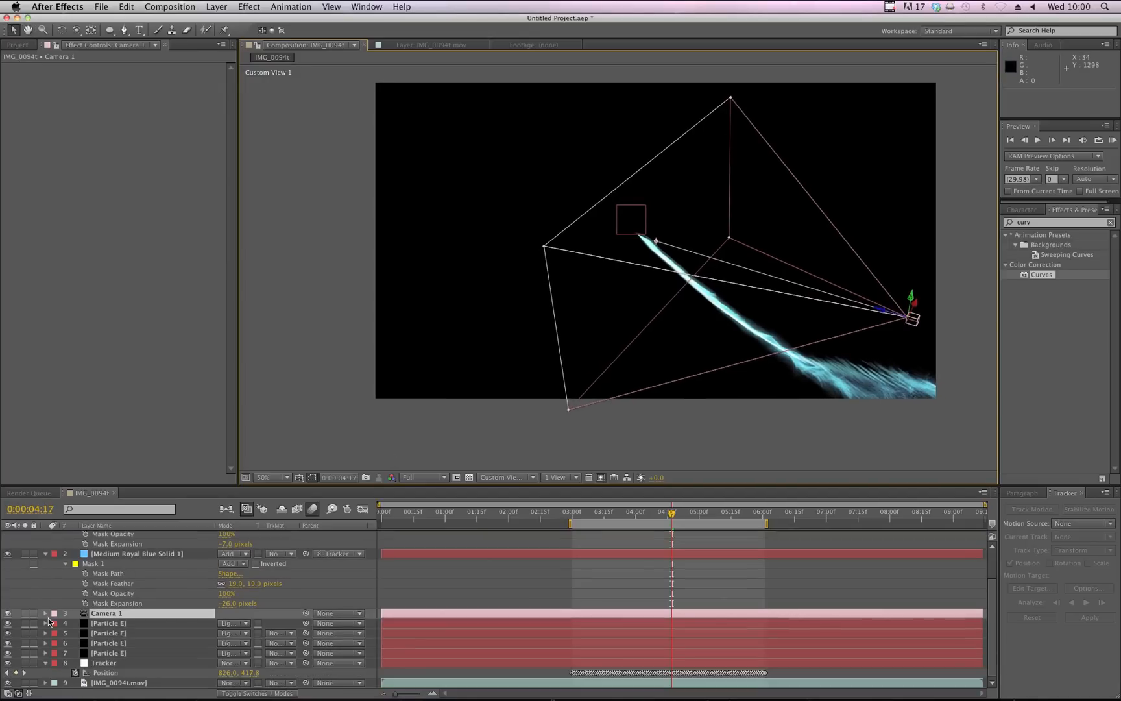
left_click(120, 683)
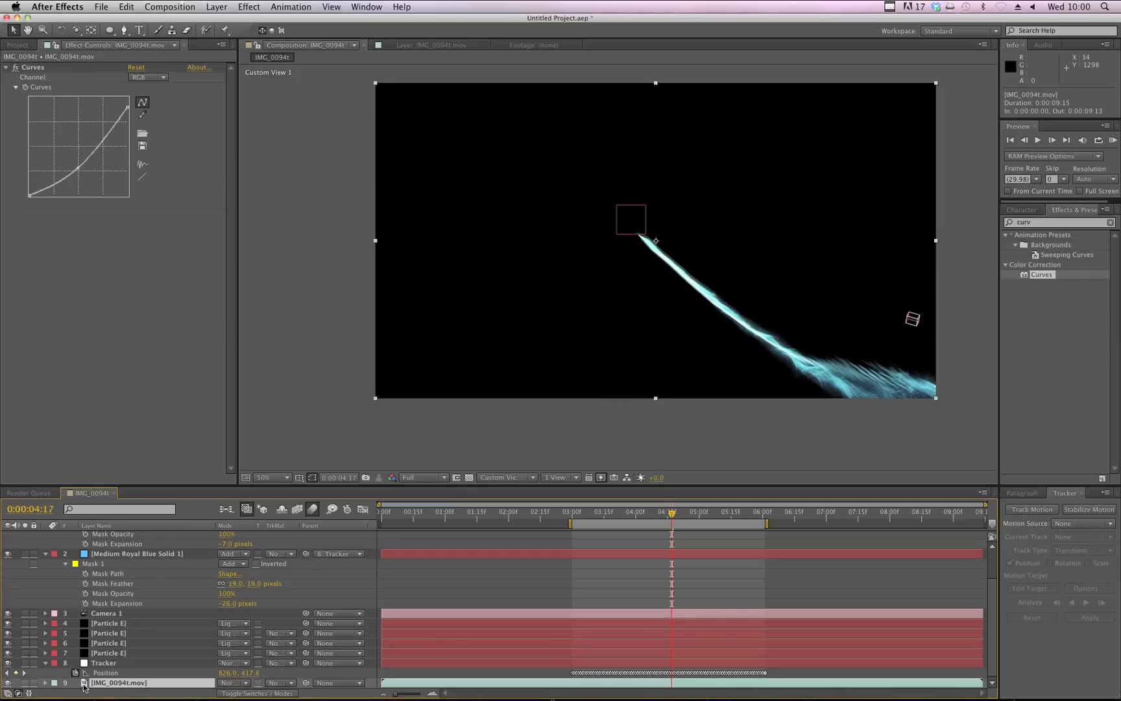
left_click(265, 694)
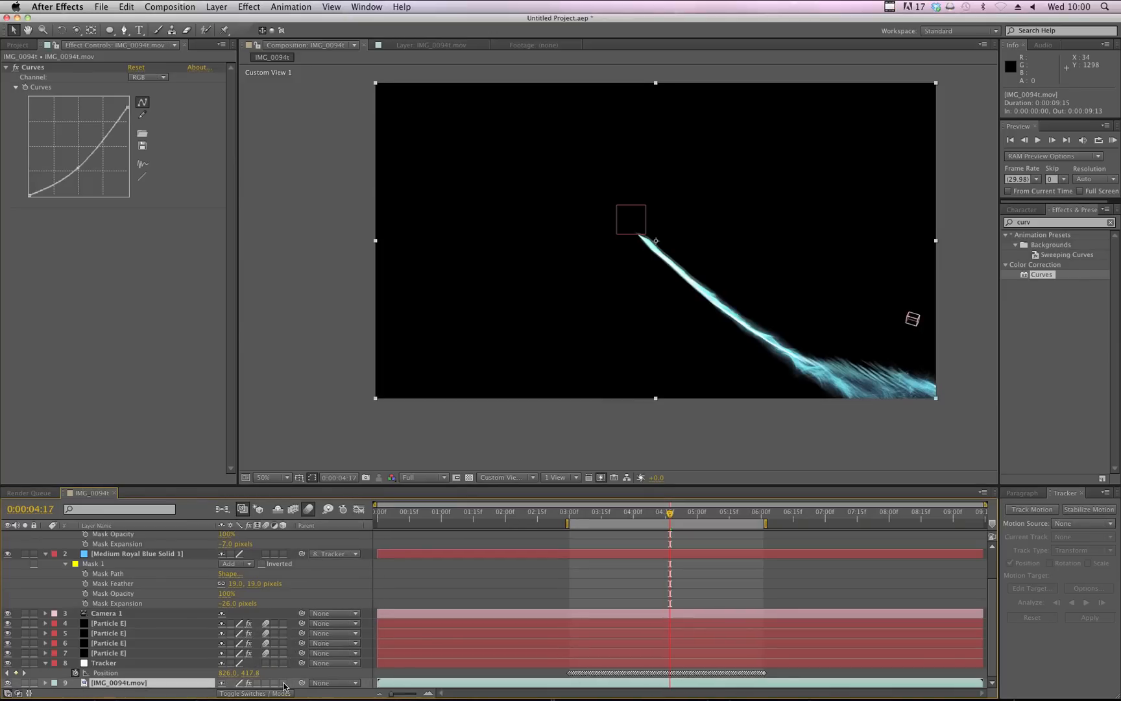
left_click(283, 683)
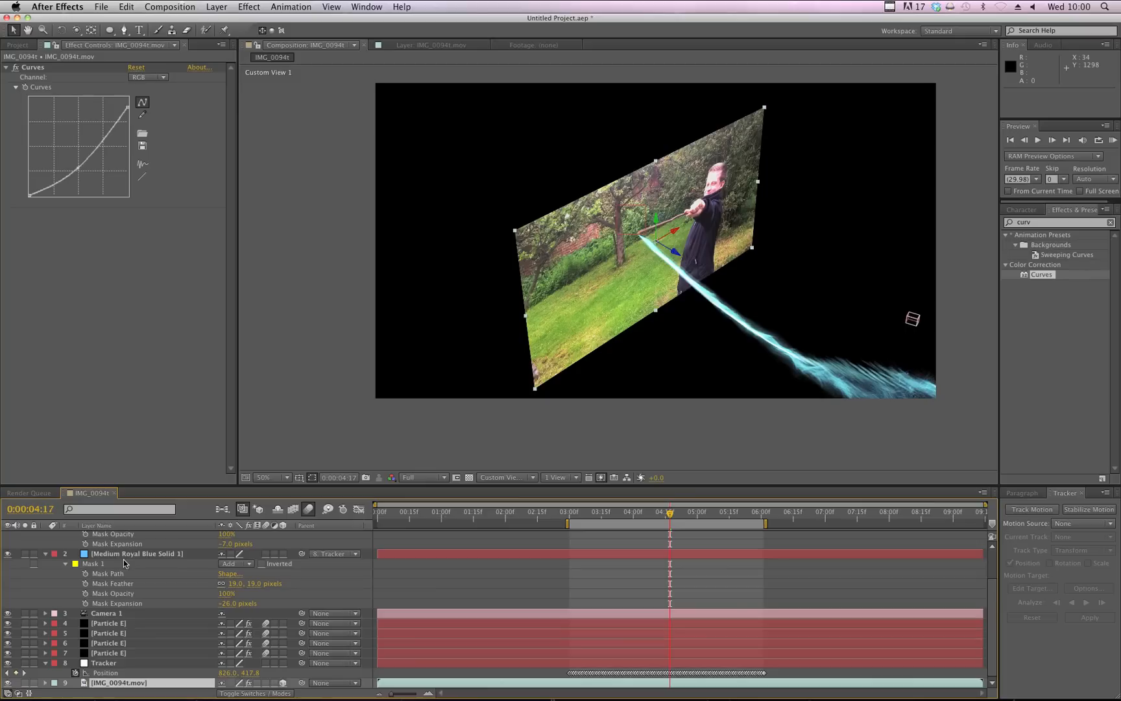
scroll(129, 601, "up", 3)
scroll(122, 656, "down", 1)
left_click(107, 645)
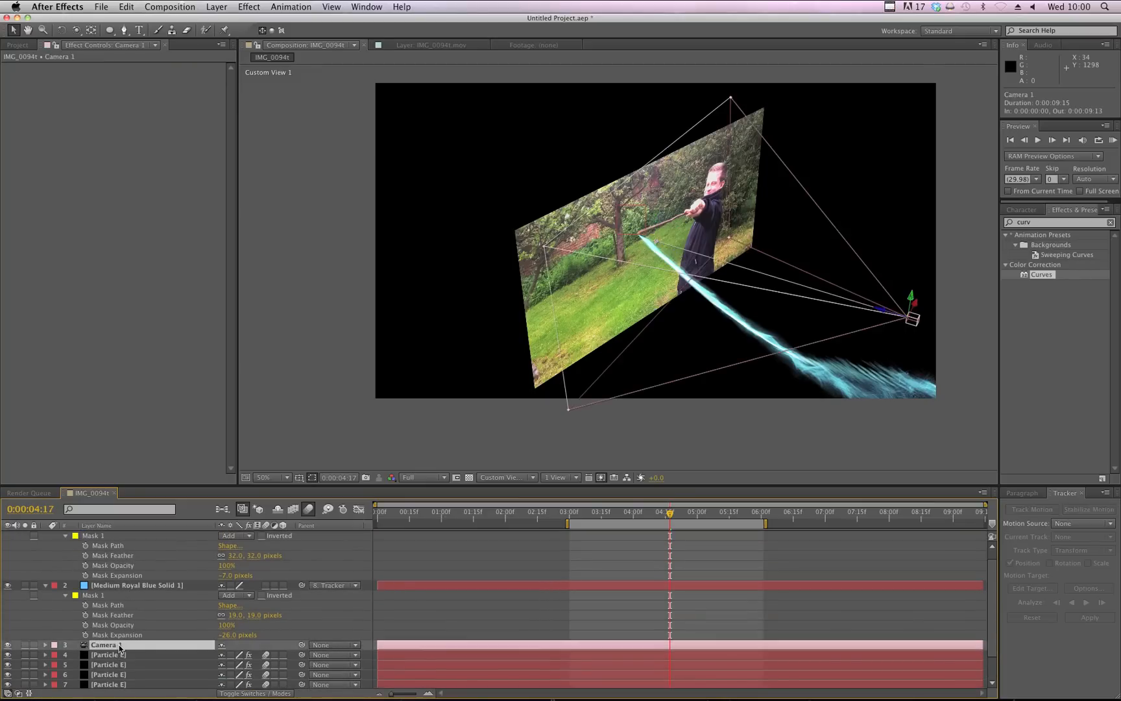
left_click(440, 617)
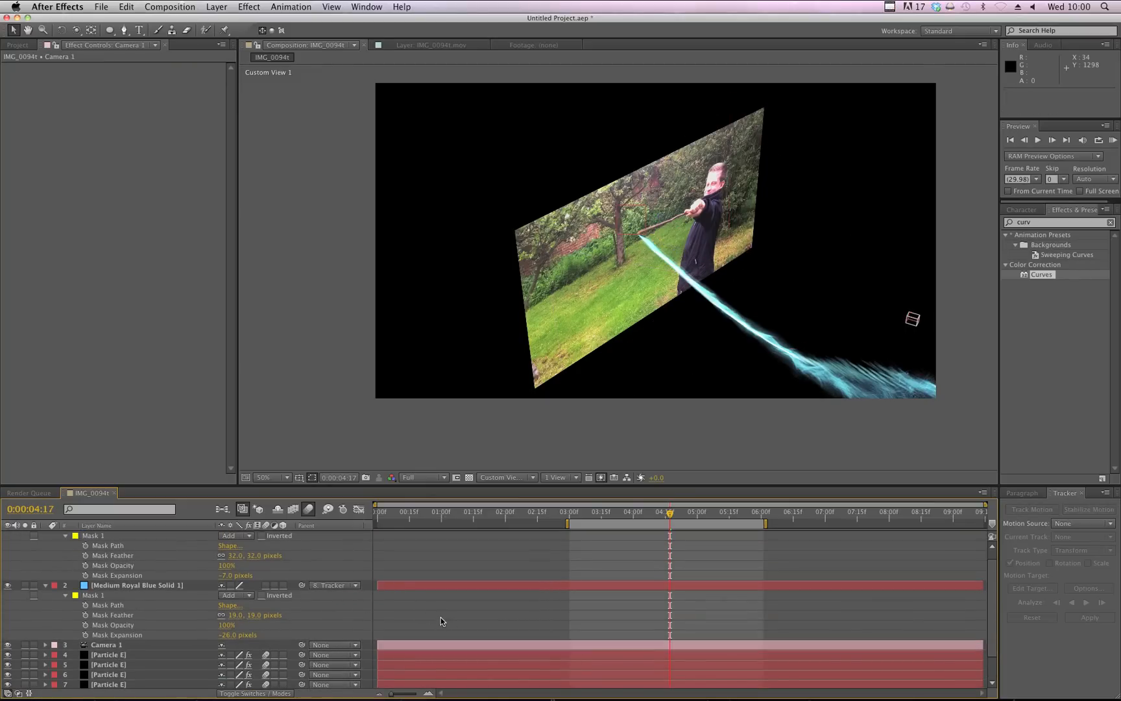
left_click(911, 320)
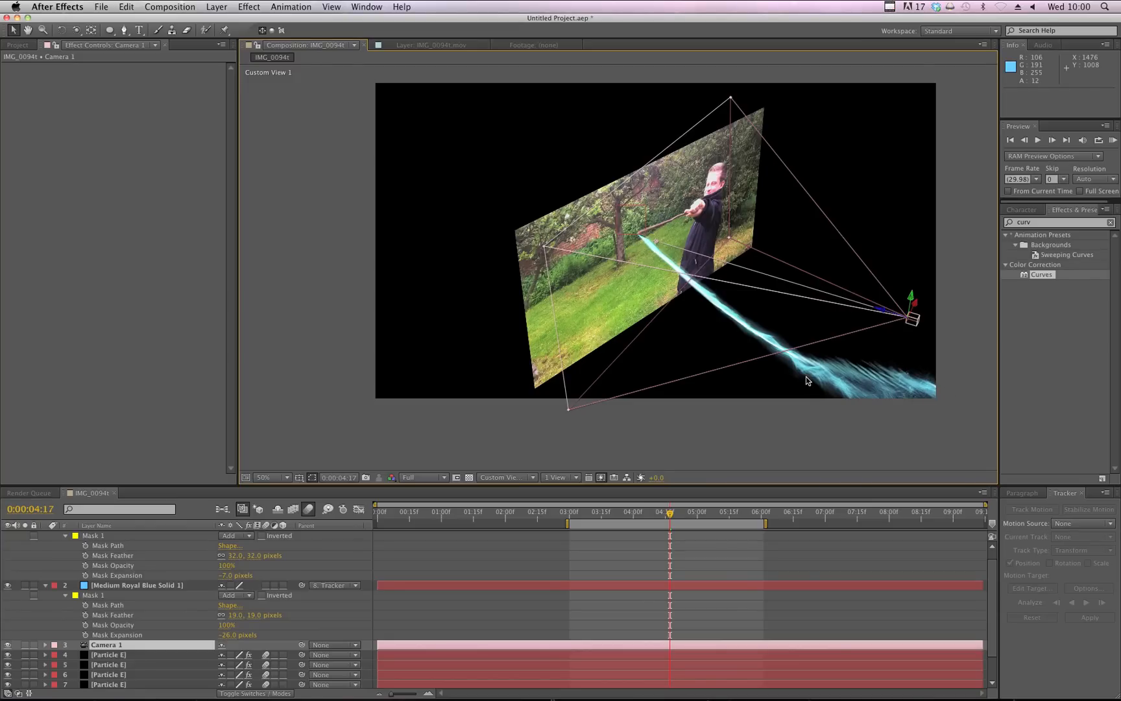
Return the composition to the Active Camera view and turn off 3D for the IMG_0094t.mov footage layer
left_click(506, 477)
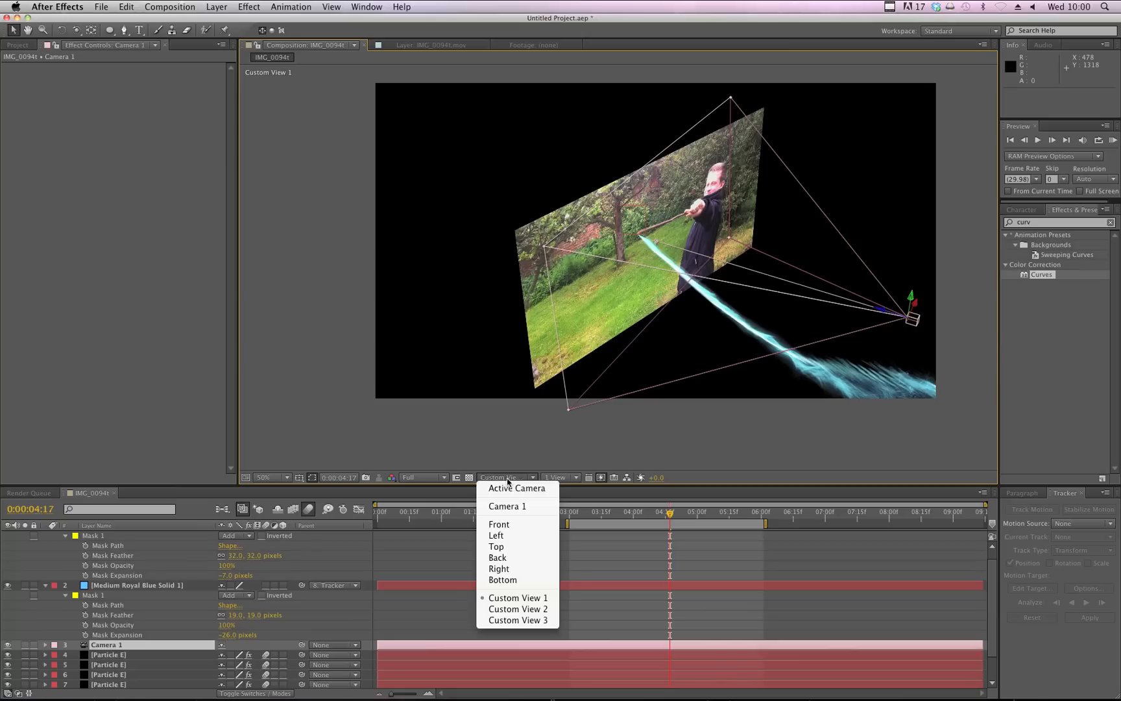
left_click(516, 492)
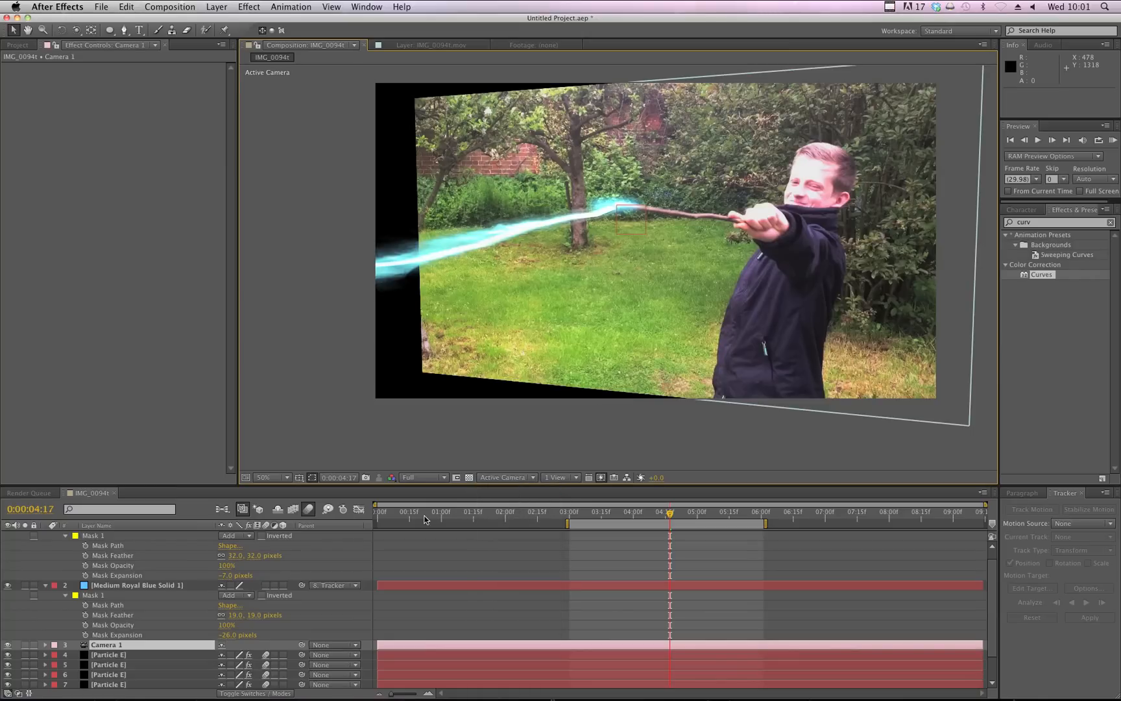
scroll(279, 596, "down", 3)
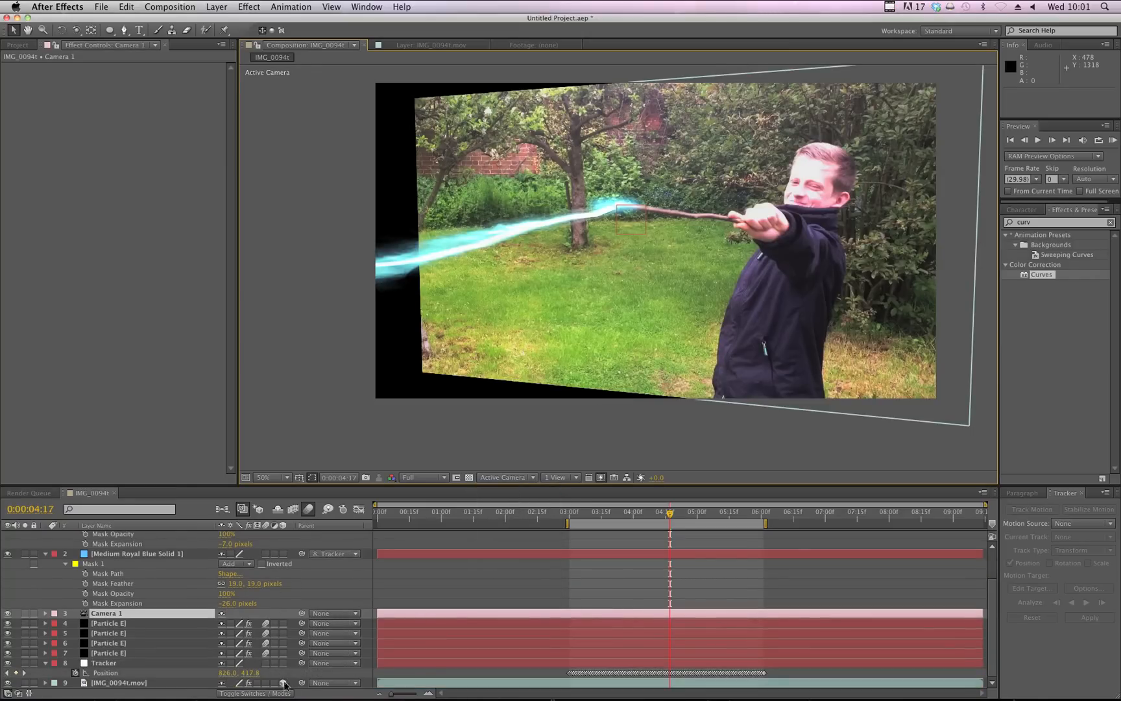
left_click(283, 683)
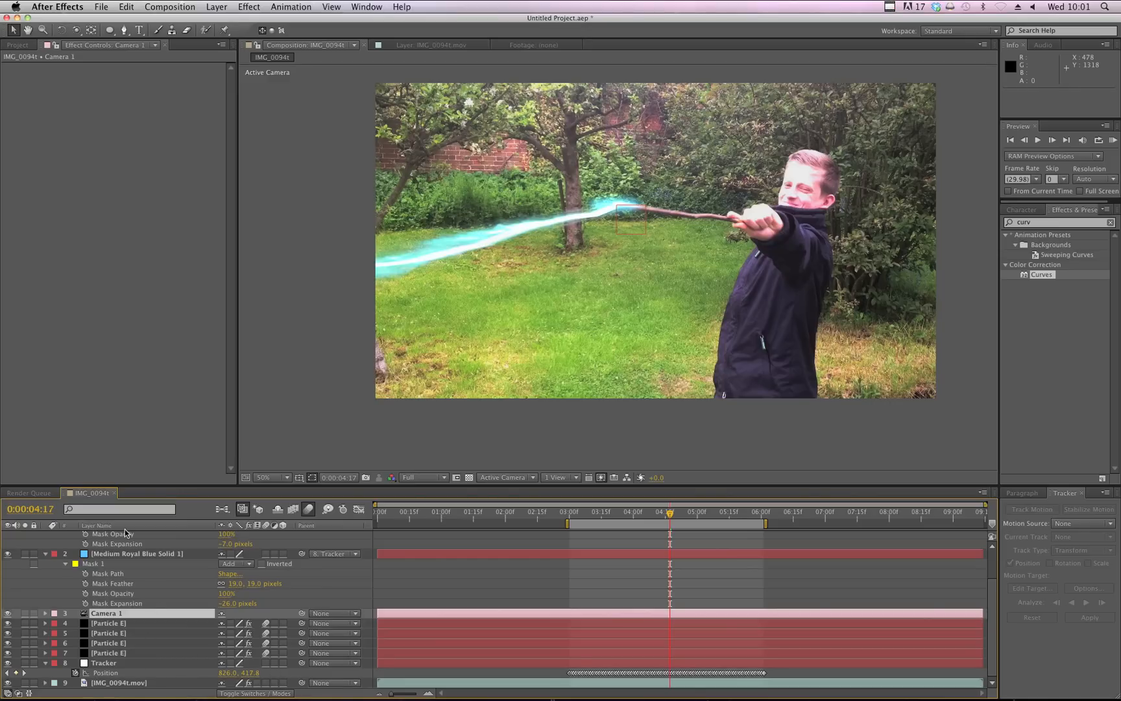
Orbit Camera 1 to flatten the beam's angle at 4:17, and track the camera so the beam starts at the wand tip
scroll(145, 643, "up", 4)
scroll(131, 649, "down", 4)
key("c")
left_click_drag(597, 243, 563, 237)
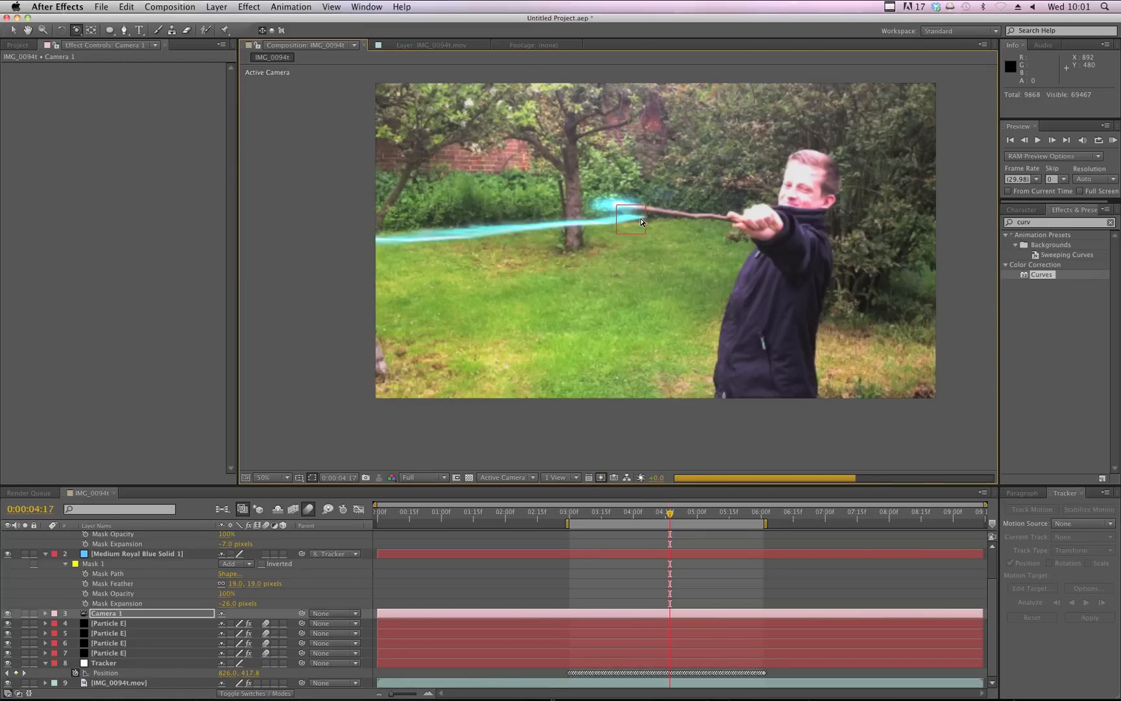
key("c")
left_click_drag(641, 236, 621, 224)
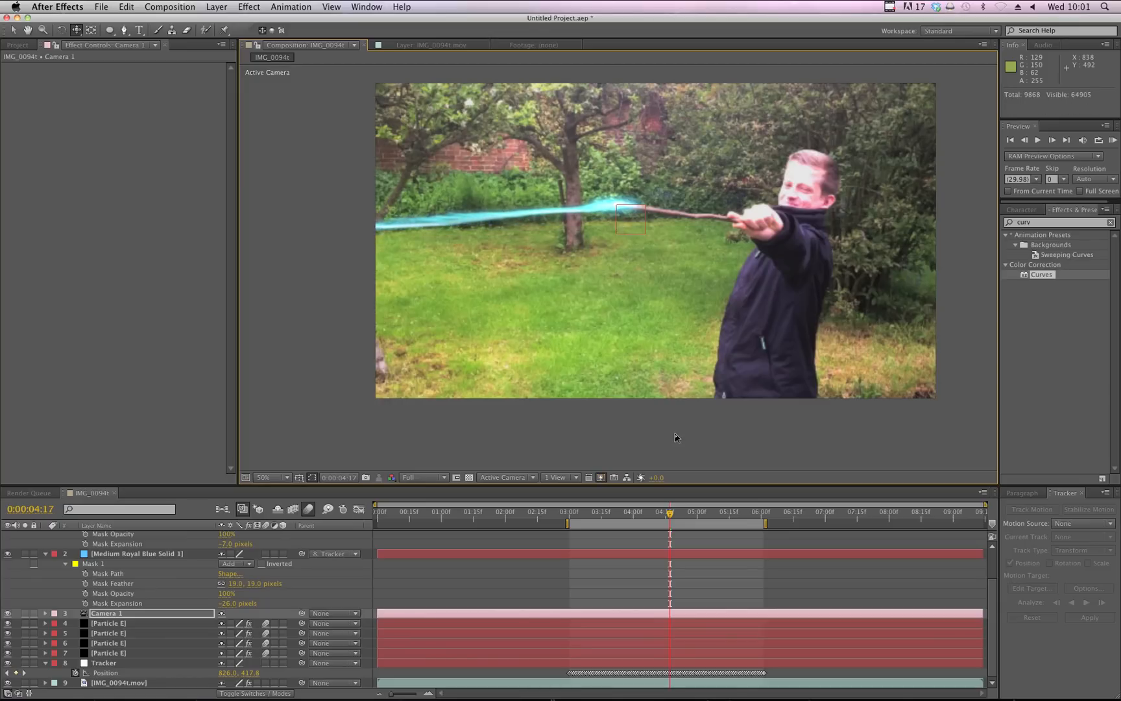
left_click(656, 513)
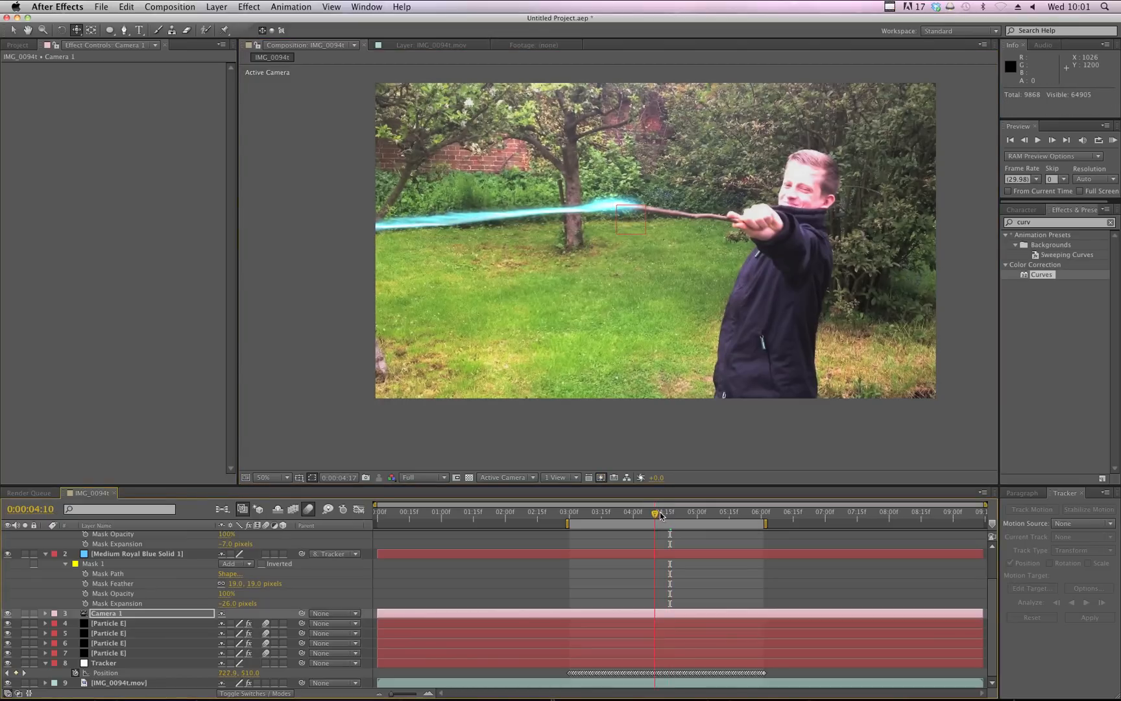
left_click(670, 516)
left_click(818, 539)
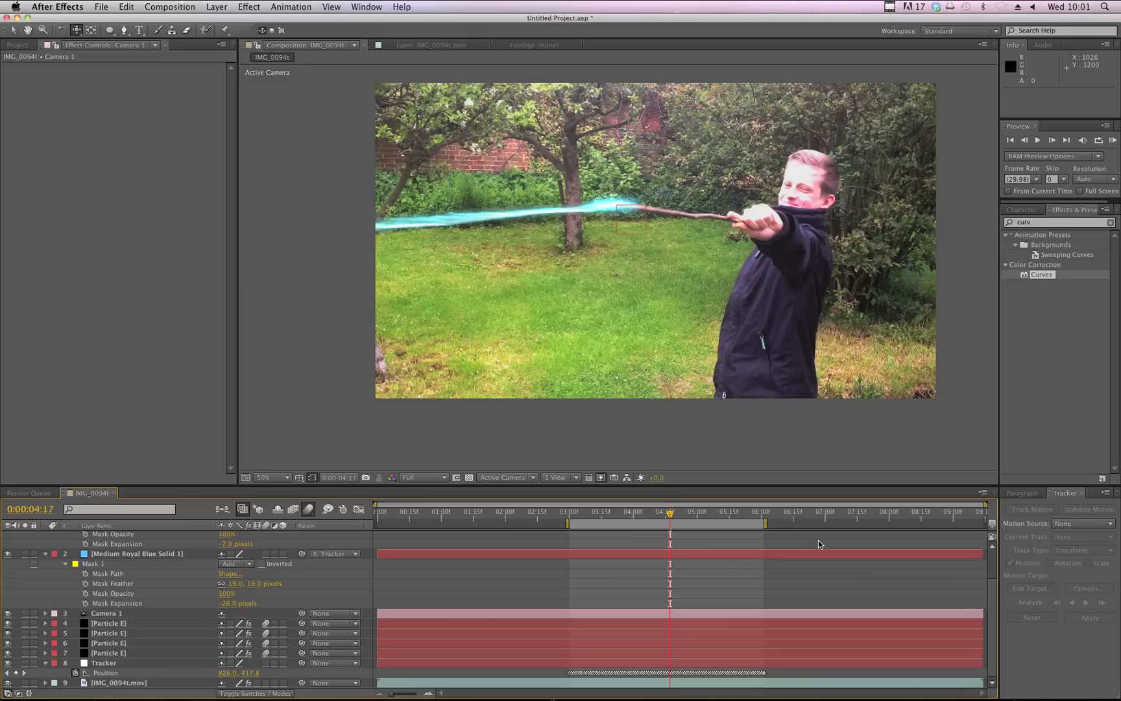
left_click(890, 6)
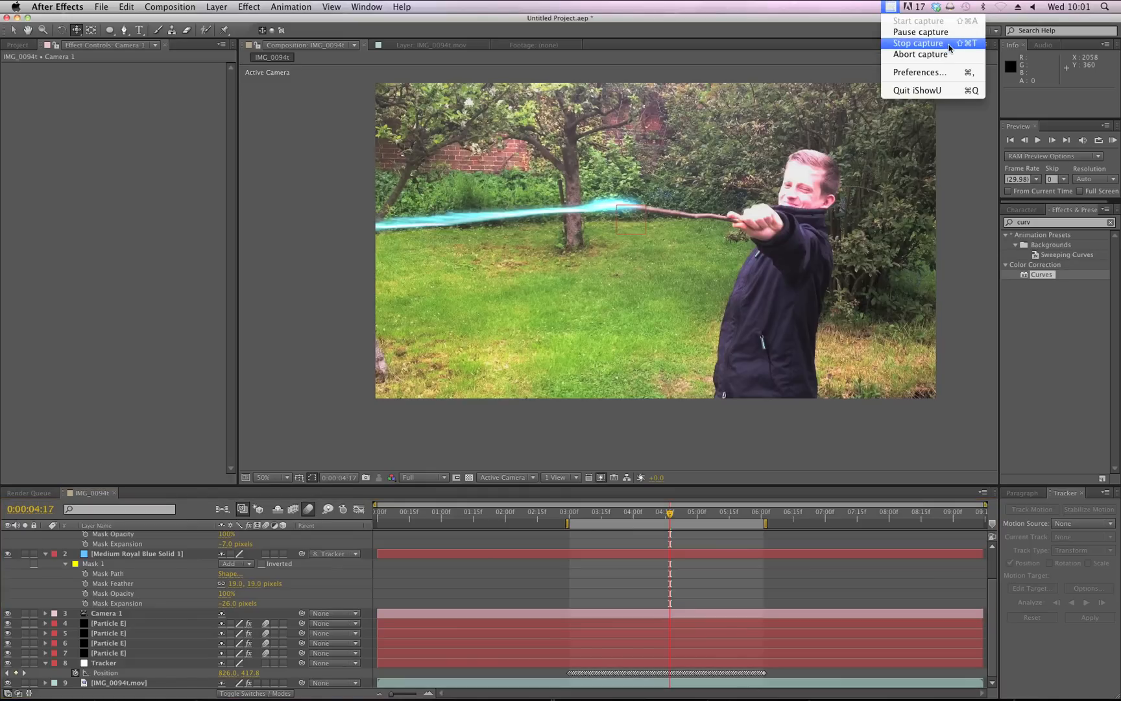